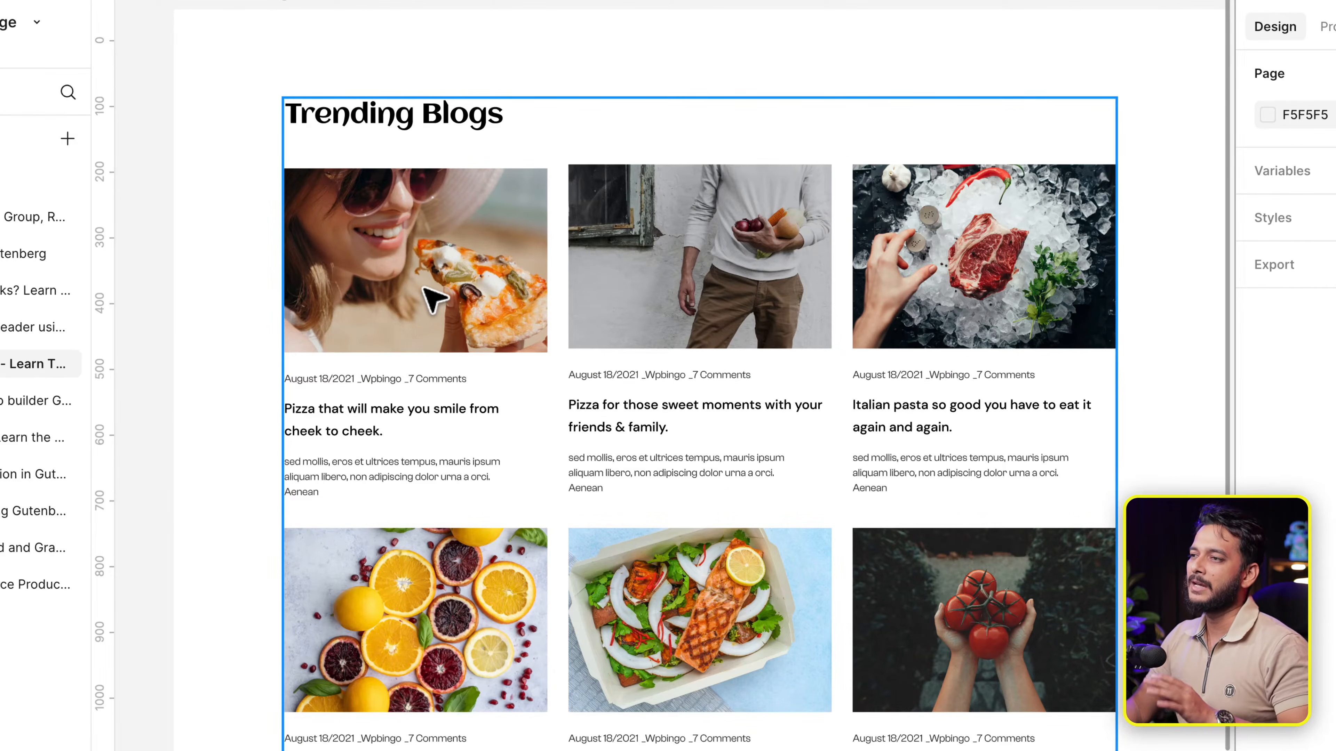
Review the Trending Blogs card design in Figma, switch to the WordPress dashboard and open the posts list.
scroll(431, 299, down, 1)
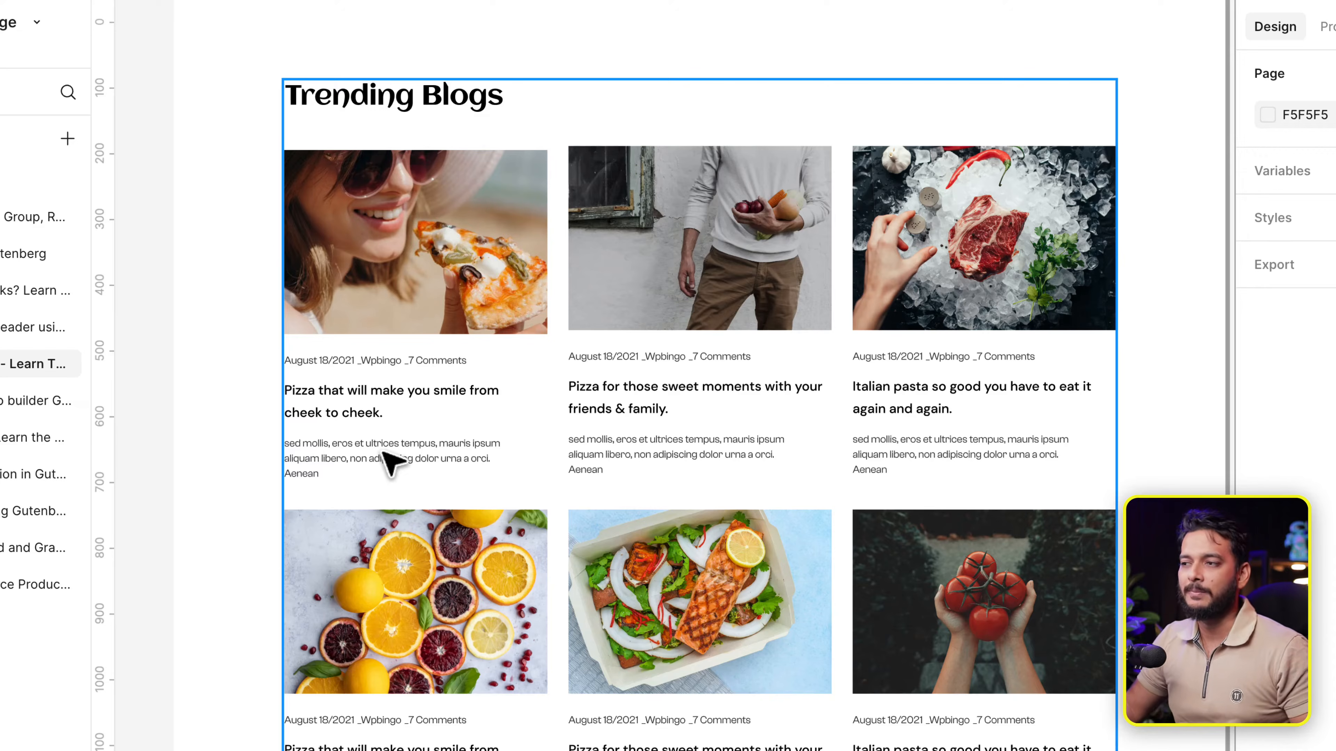
scroll(389, 462, down, 5)
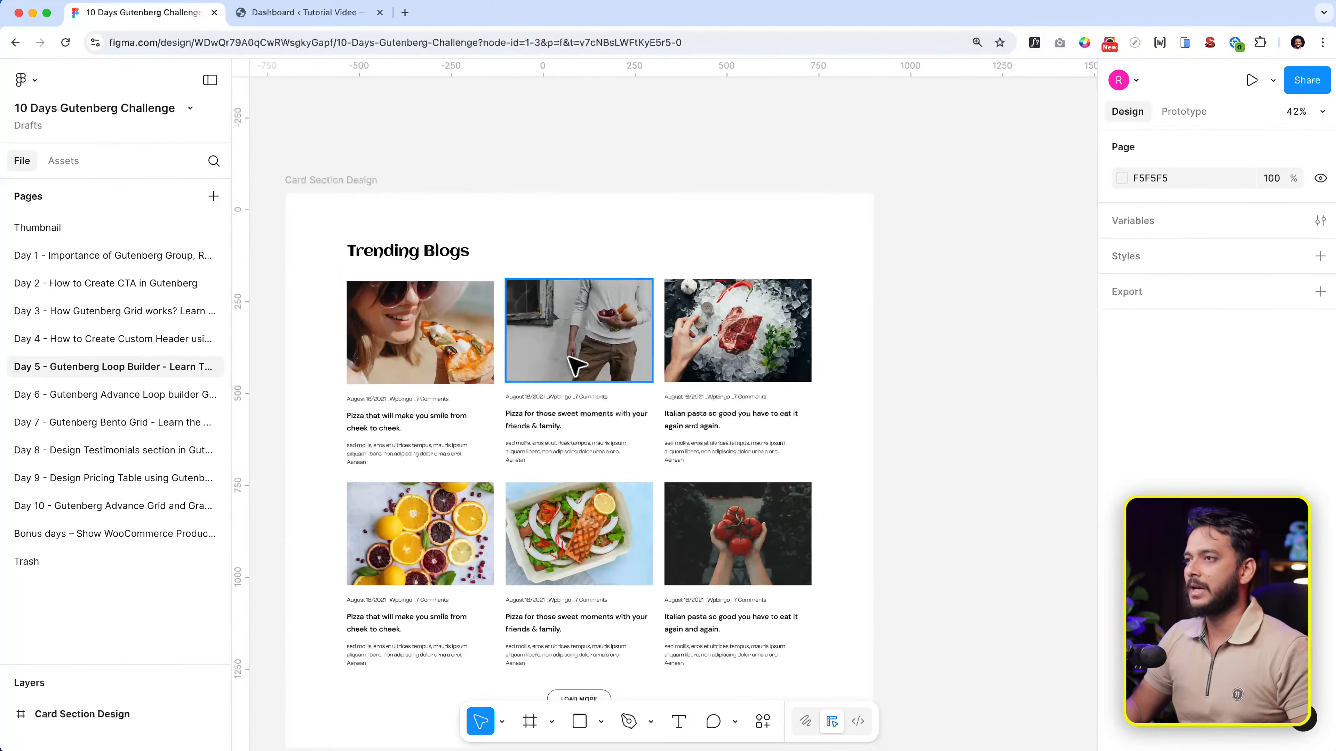
click(339, 16)
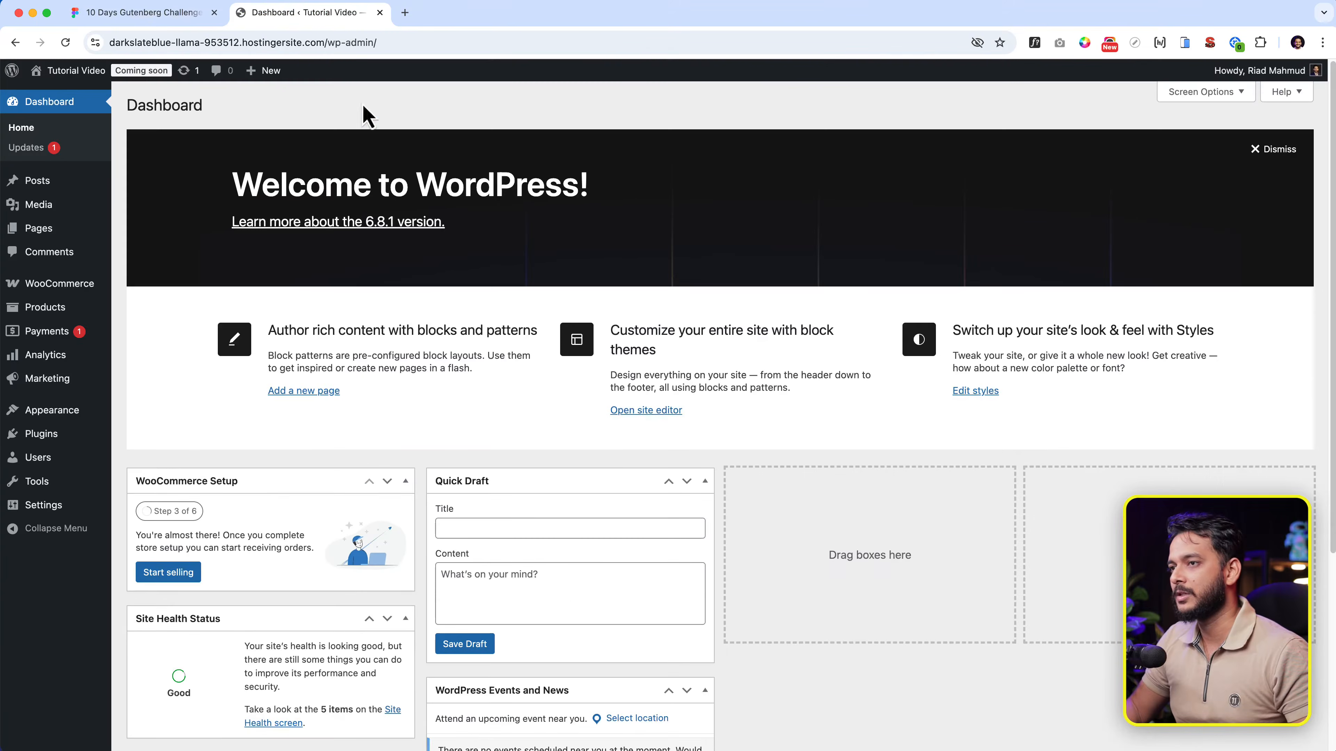
mouse_move(29, 234)
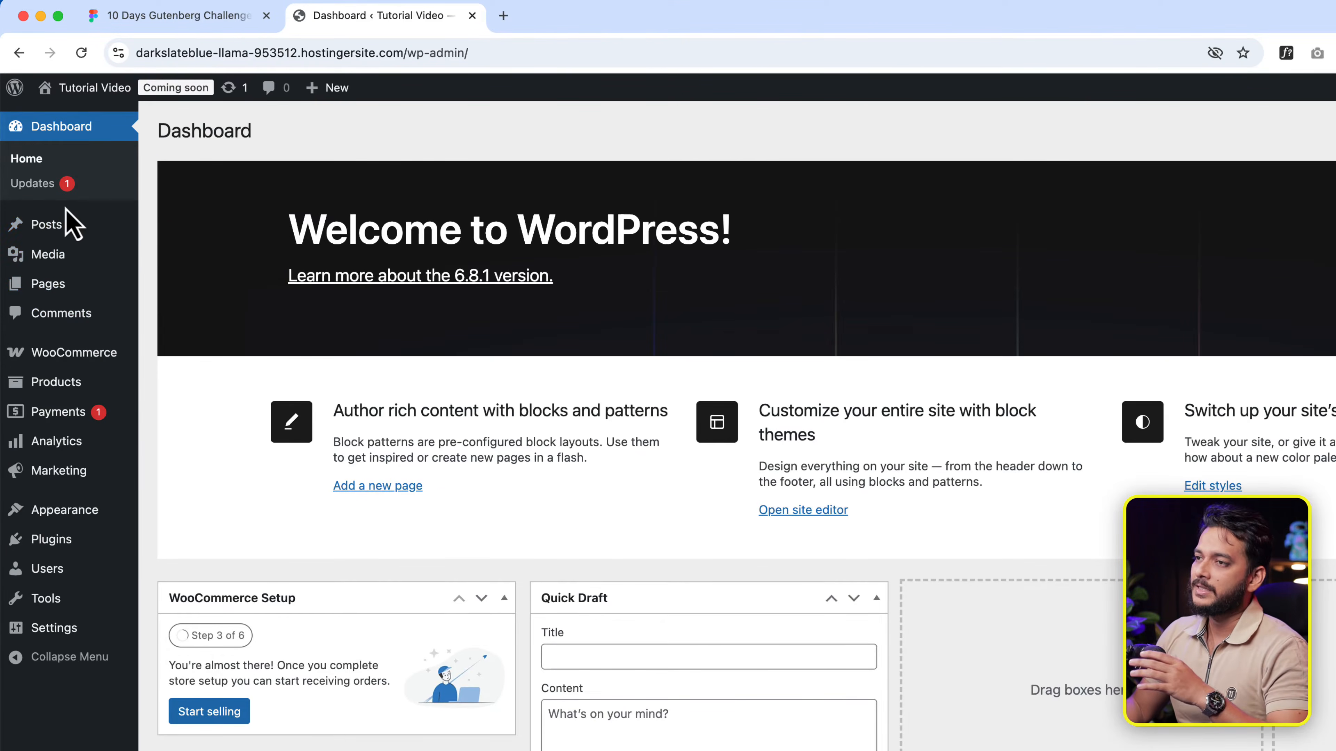
mouse_move(70, 232)
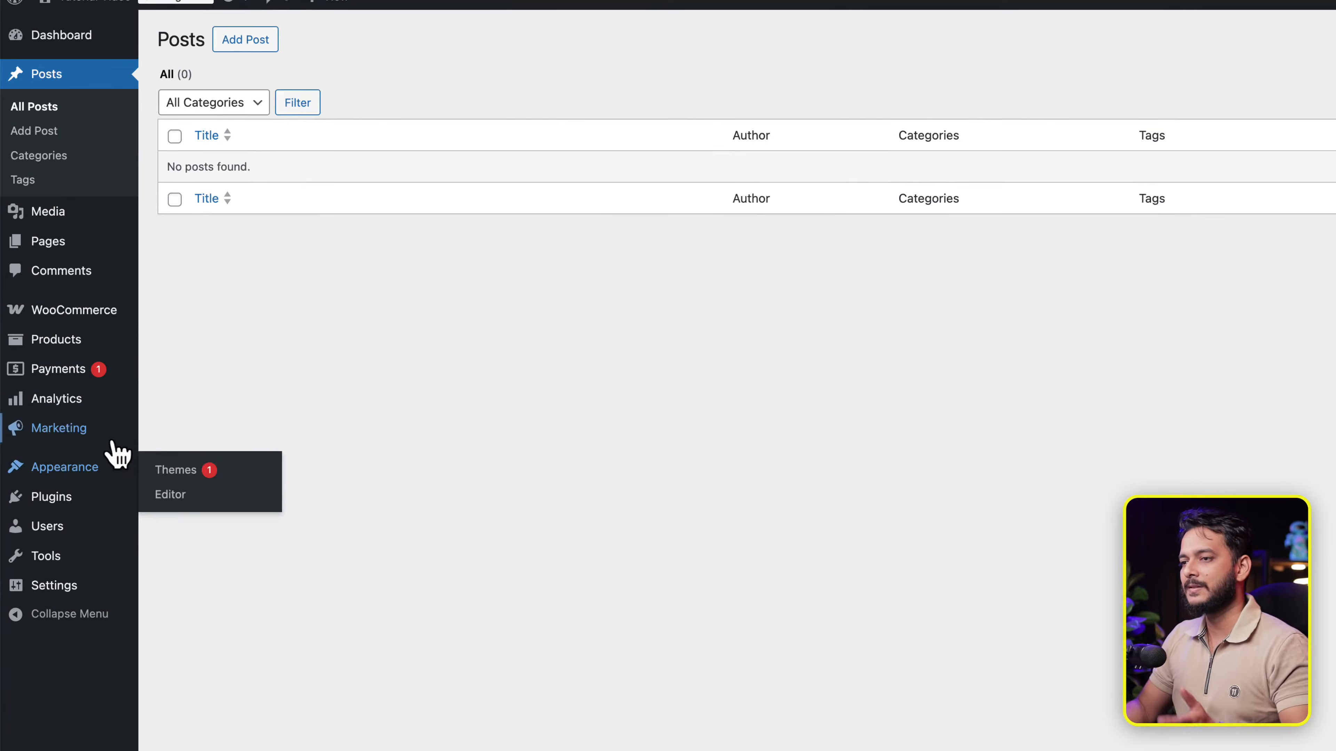
Search the plugin directory for "dummy content" and install and activate WP Dummy Content Generator.
mouse_move(86, 590)
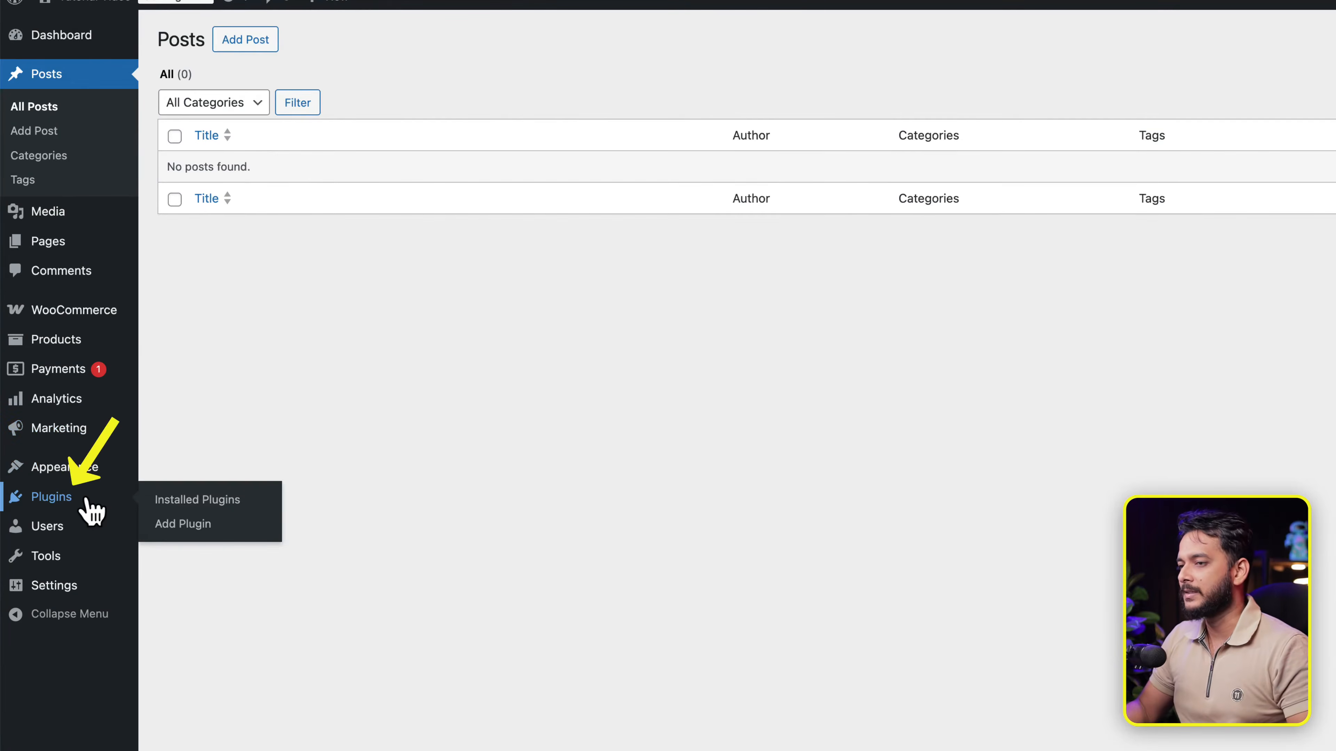
click(176, 526)
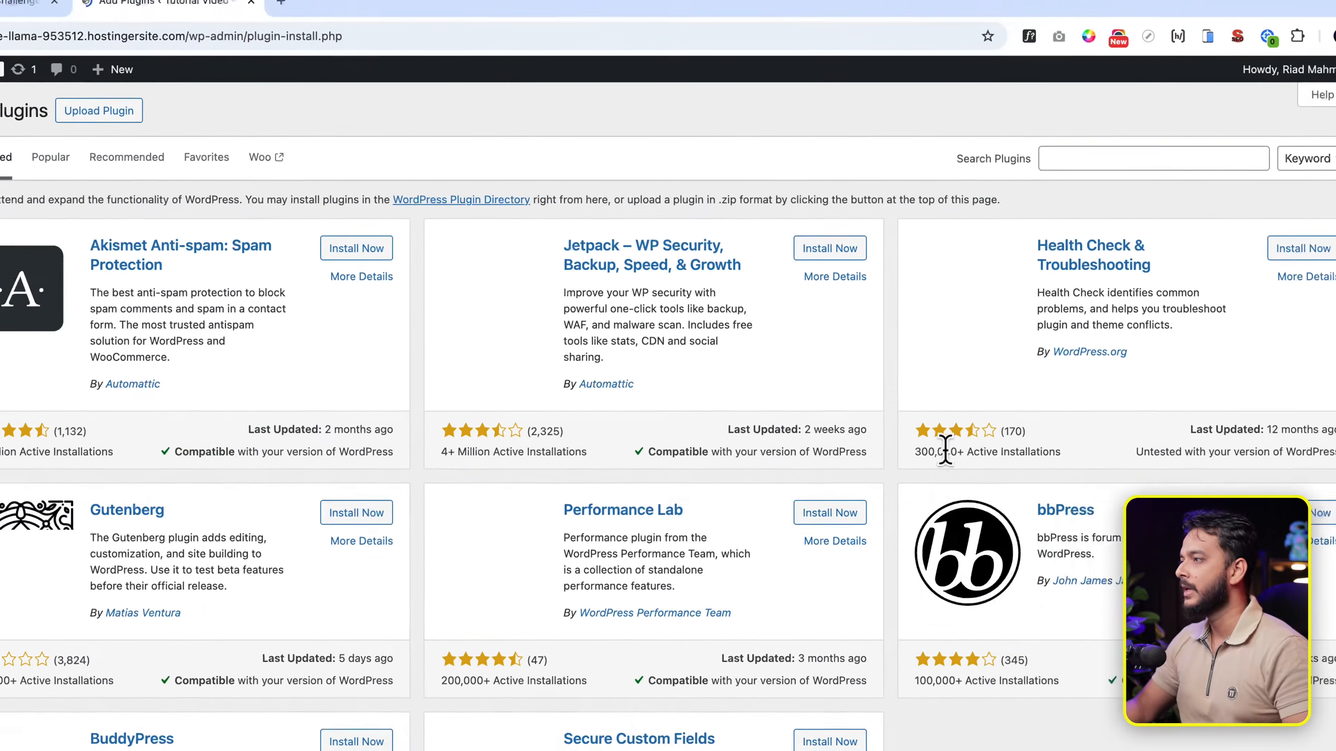
click(1312, 95)
text(d)
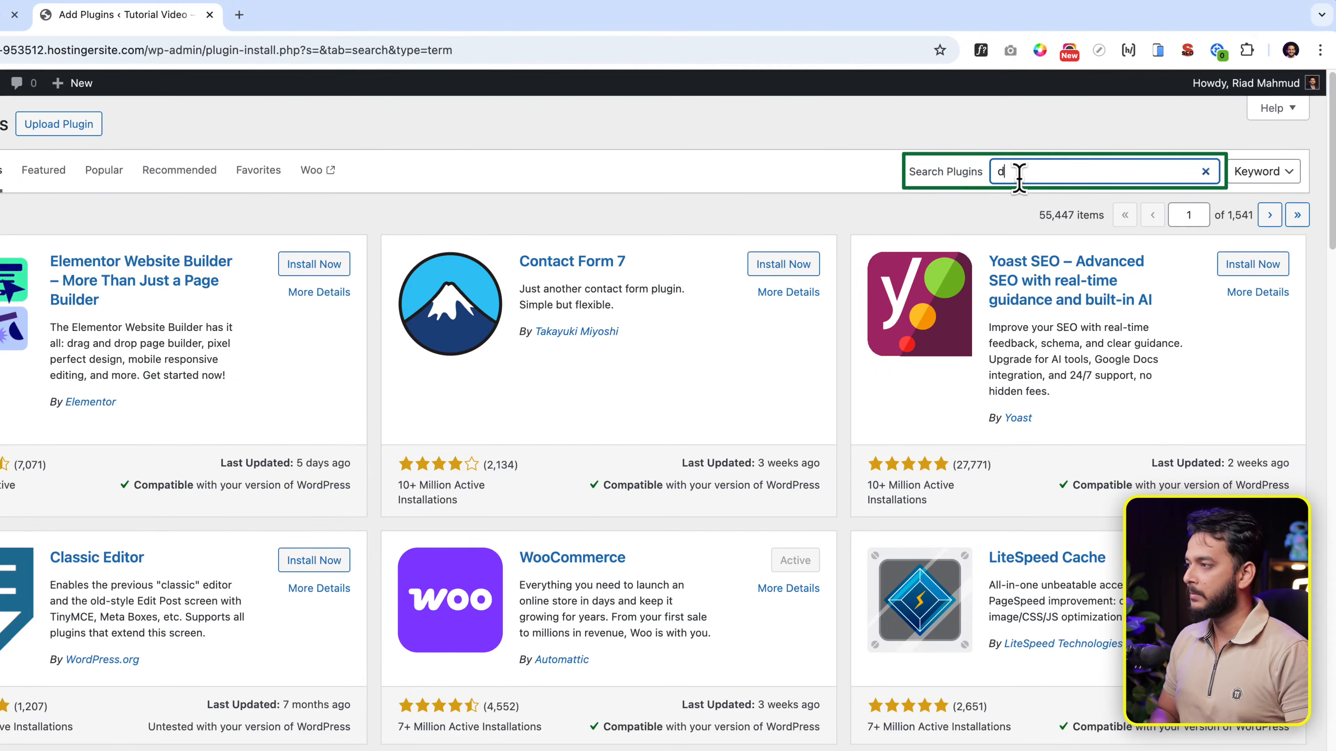
text(ummy)
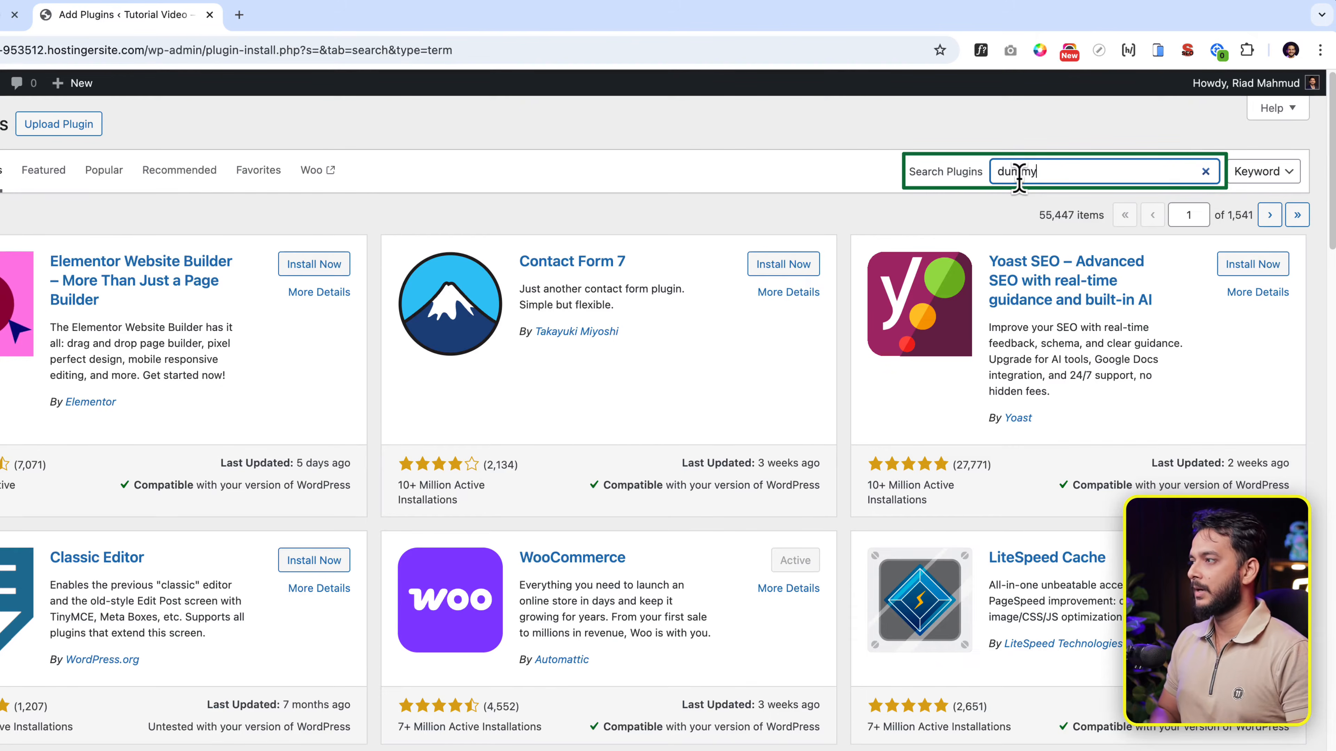
text( content)
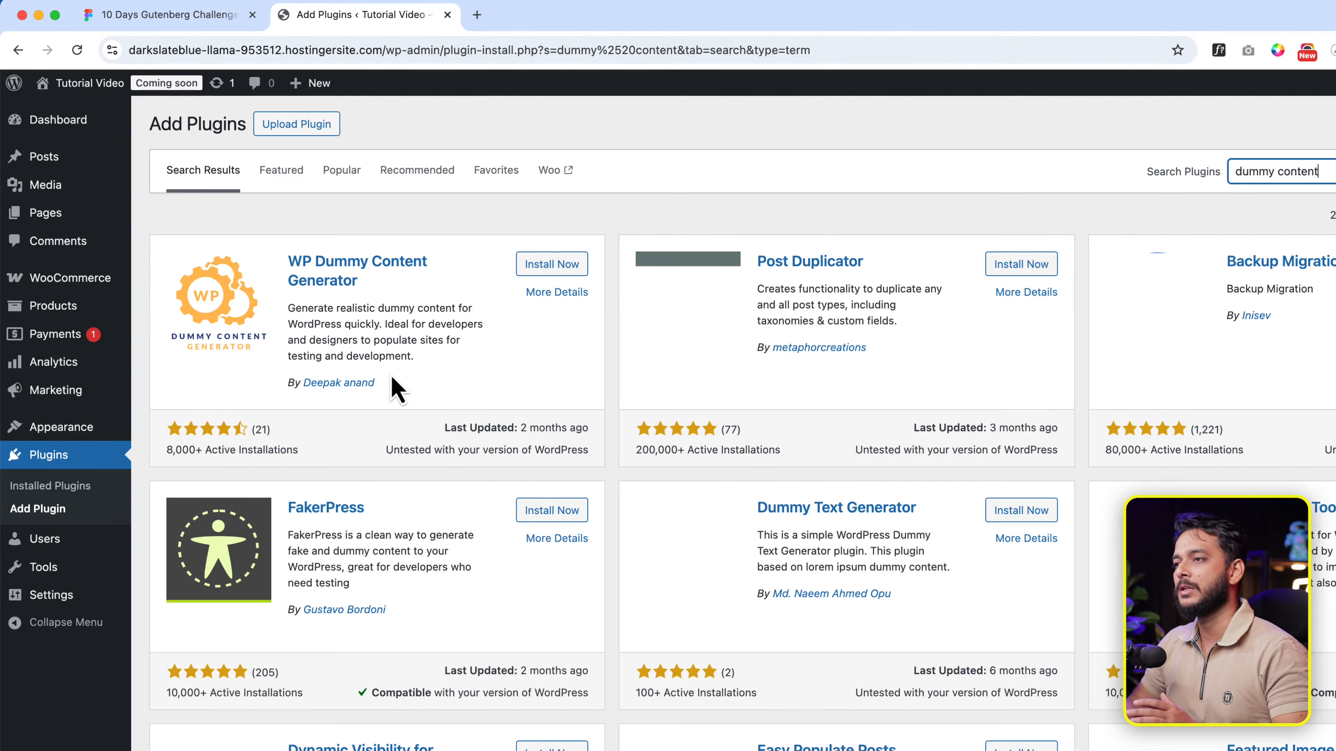
click(553, 267)
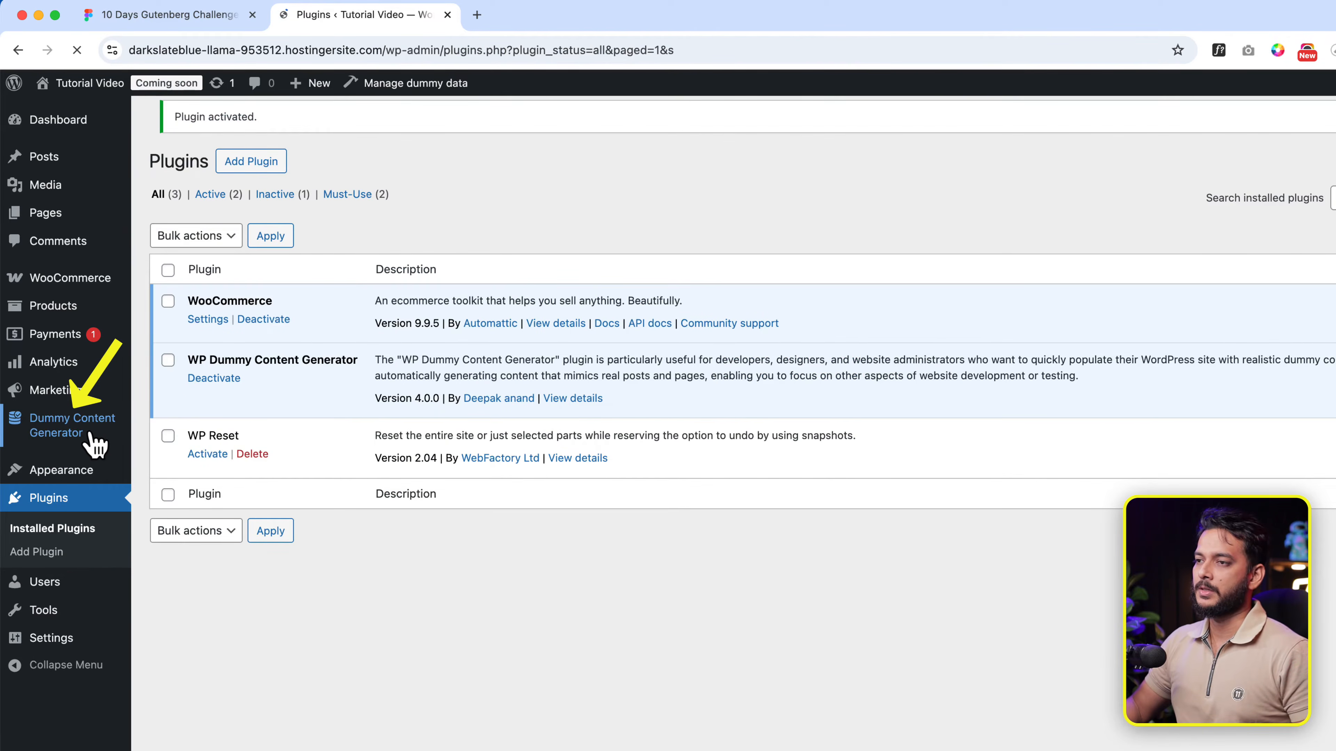
Generate 15 dummy posts with featured images using WP Dummy Content Generator and open the posts list.
mouse_move(95, 442)
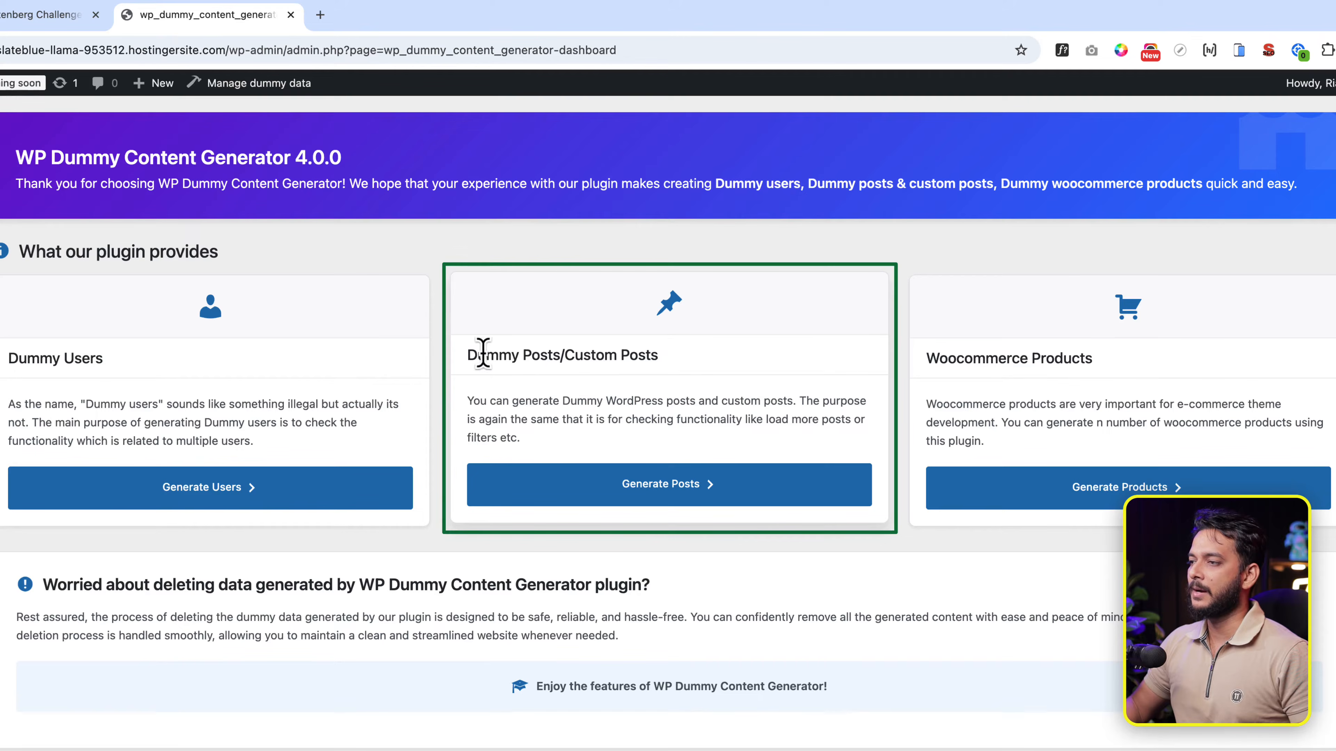
click(670, 493)
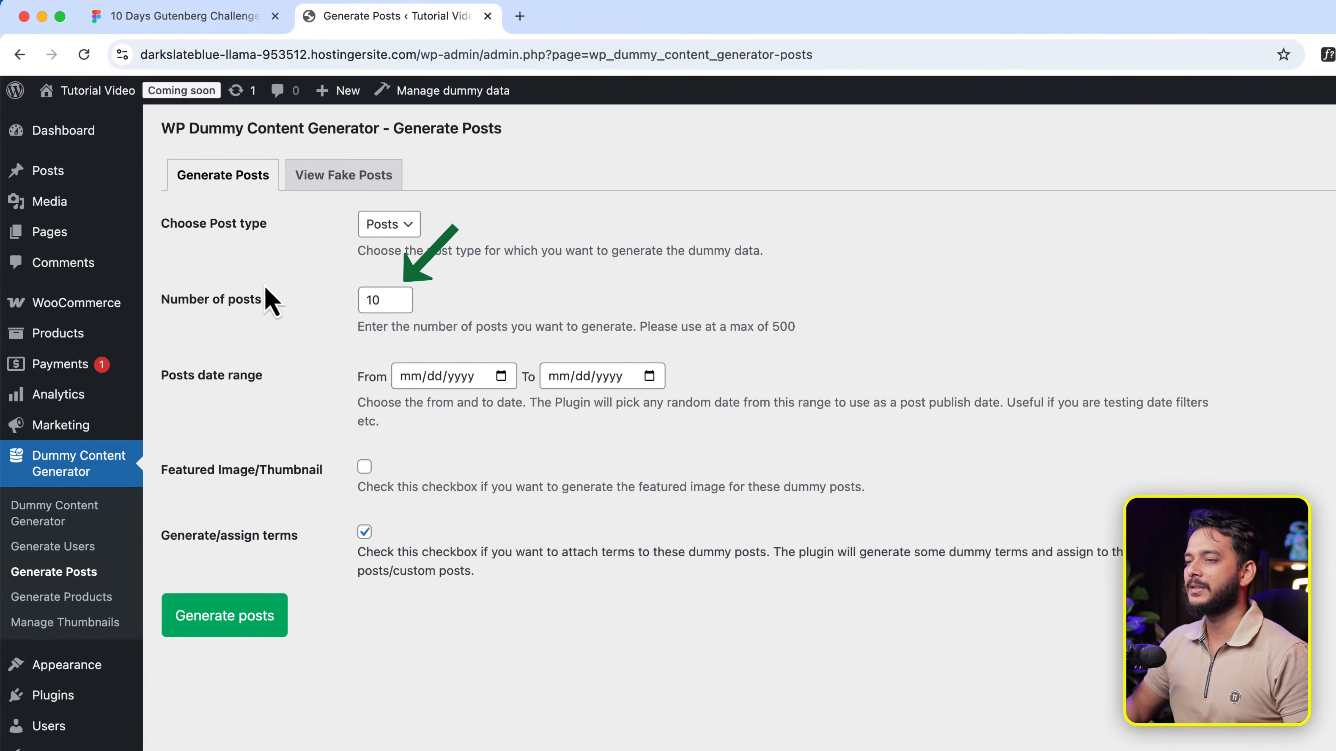
click(380, 300)
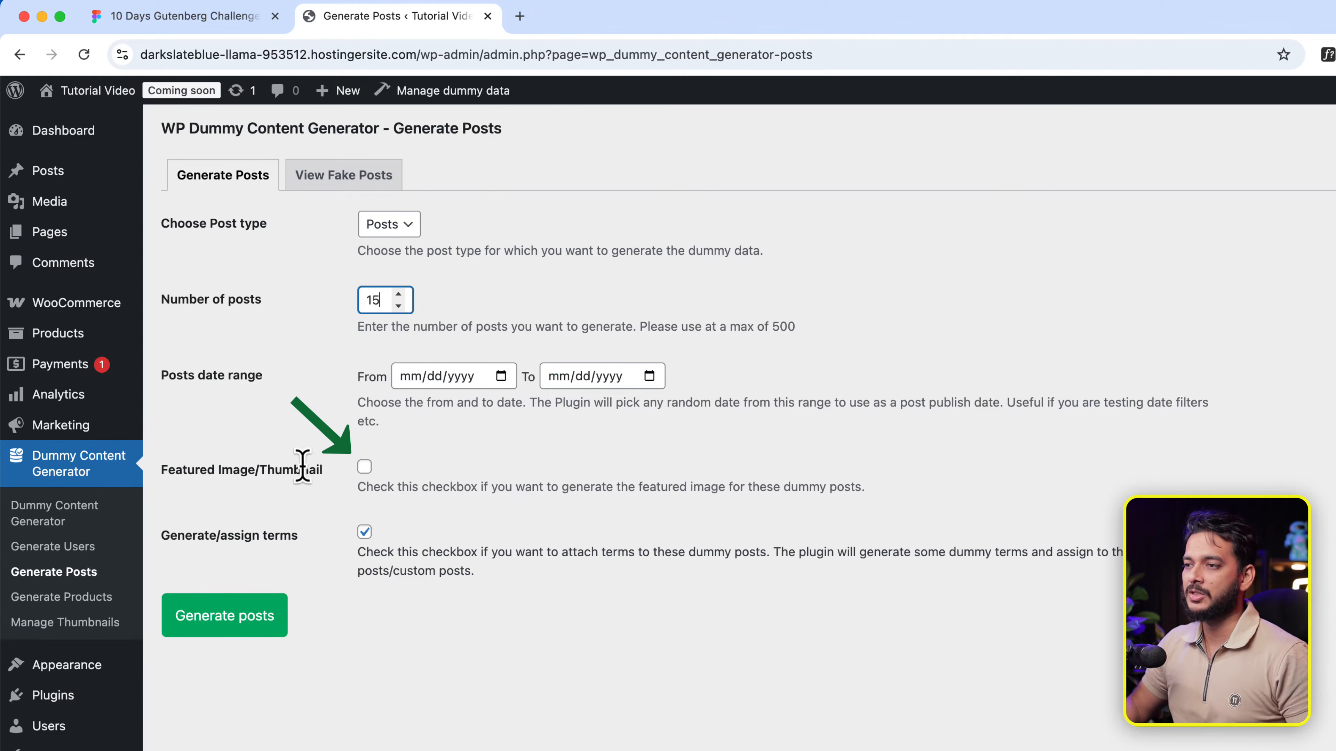
click(365, 467)
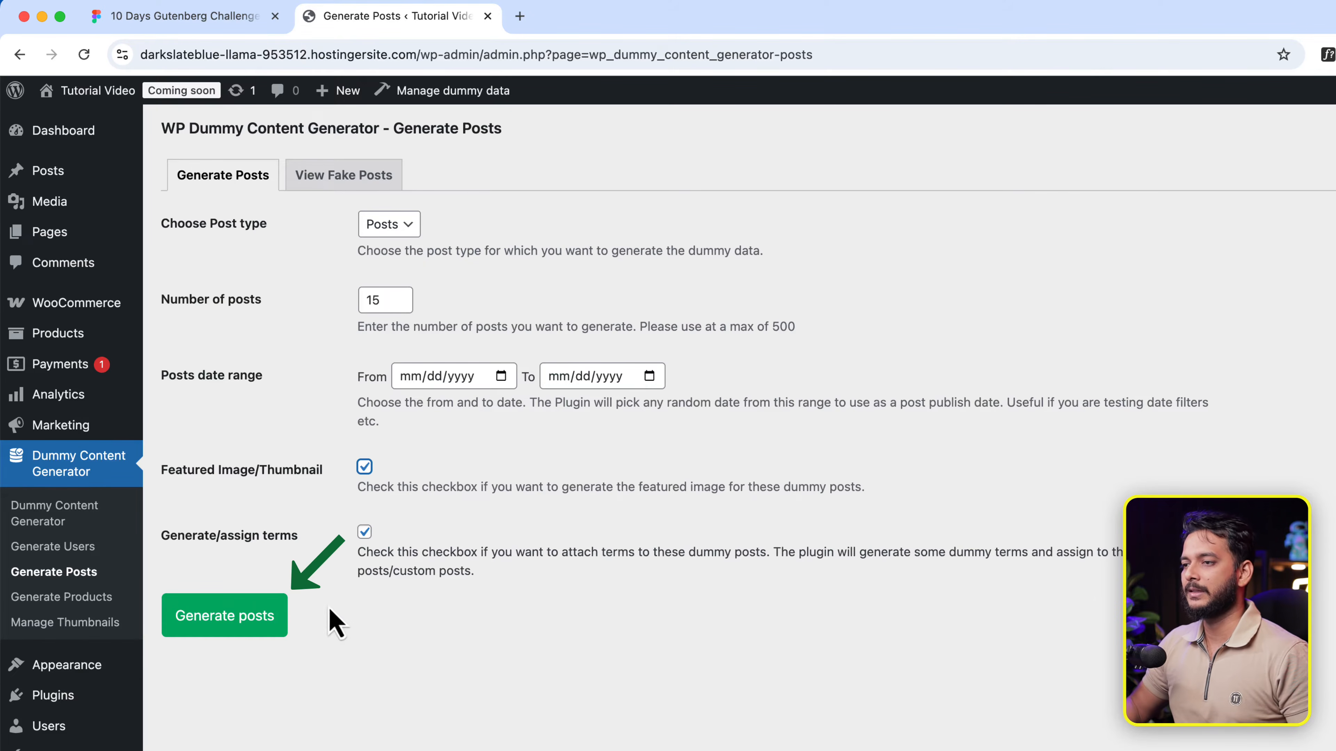
click(227, 614)
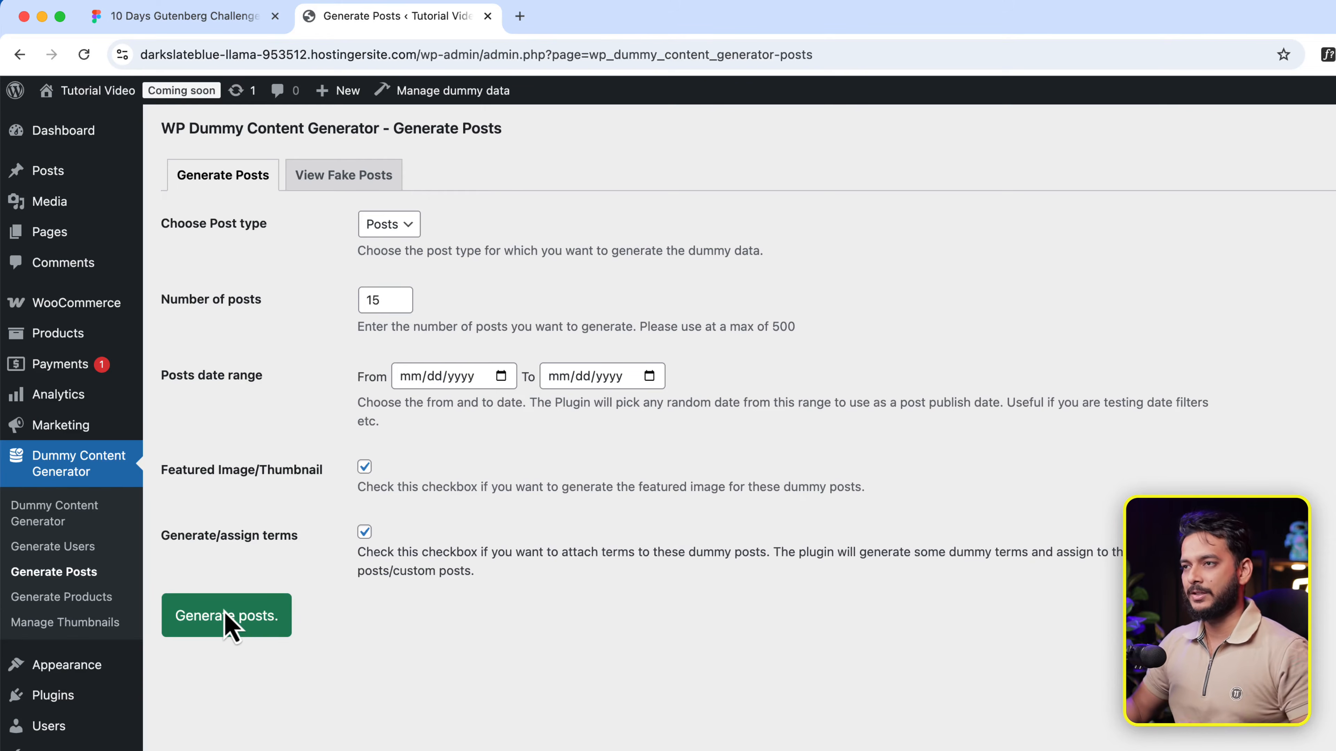
click(80, 176)
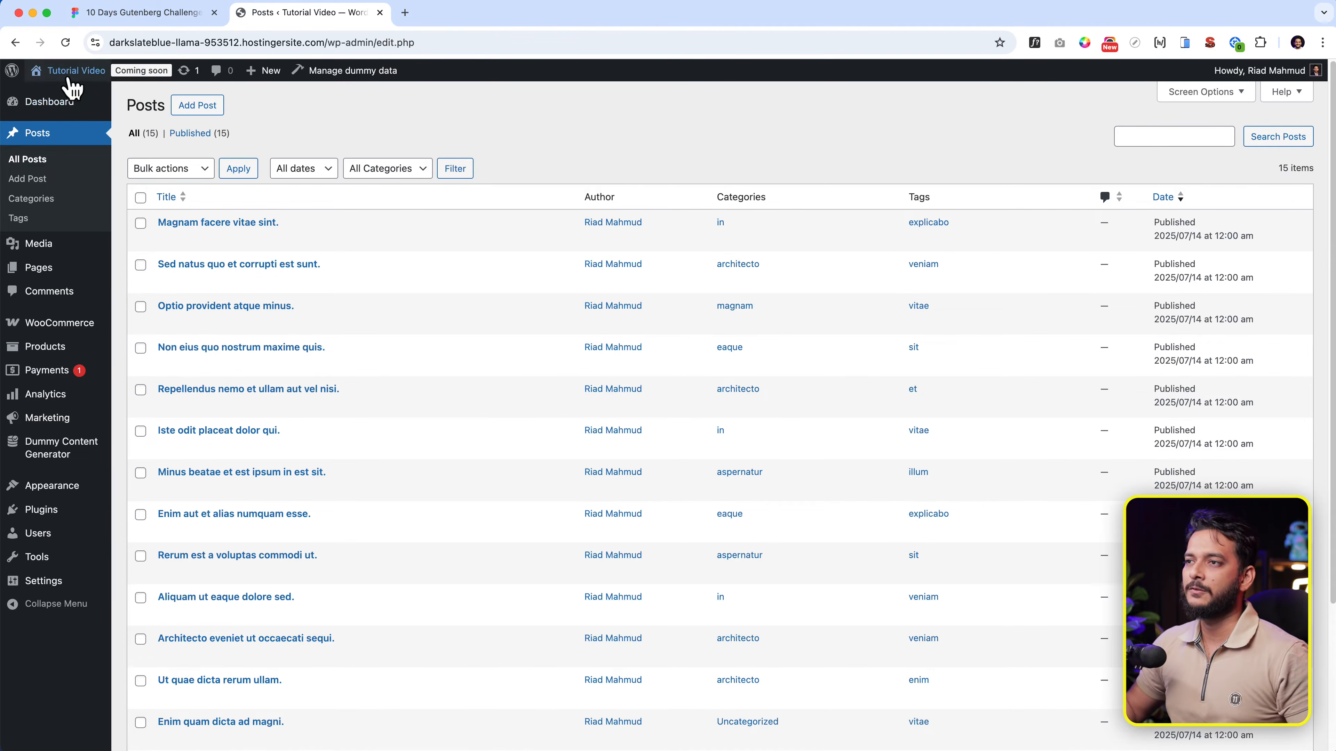
Create a new page without a starter pattern and title it "Loop Builder Basic".
mouse_move(65, 277)
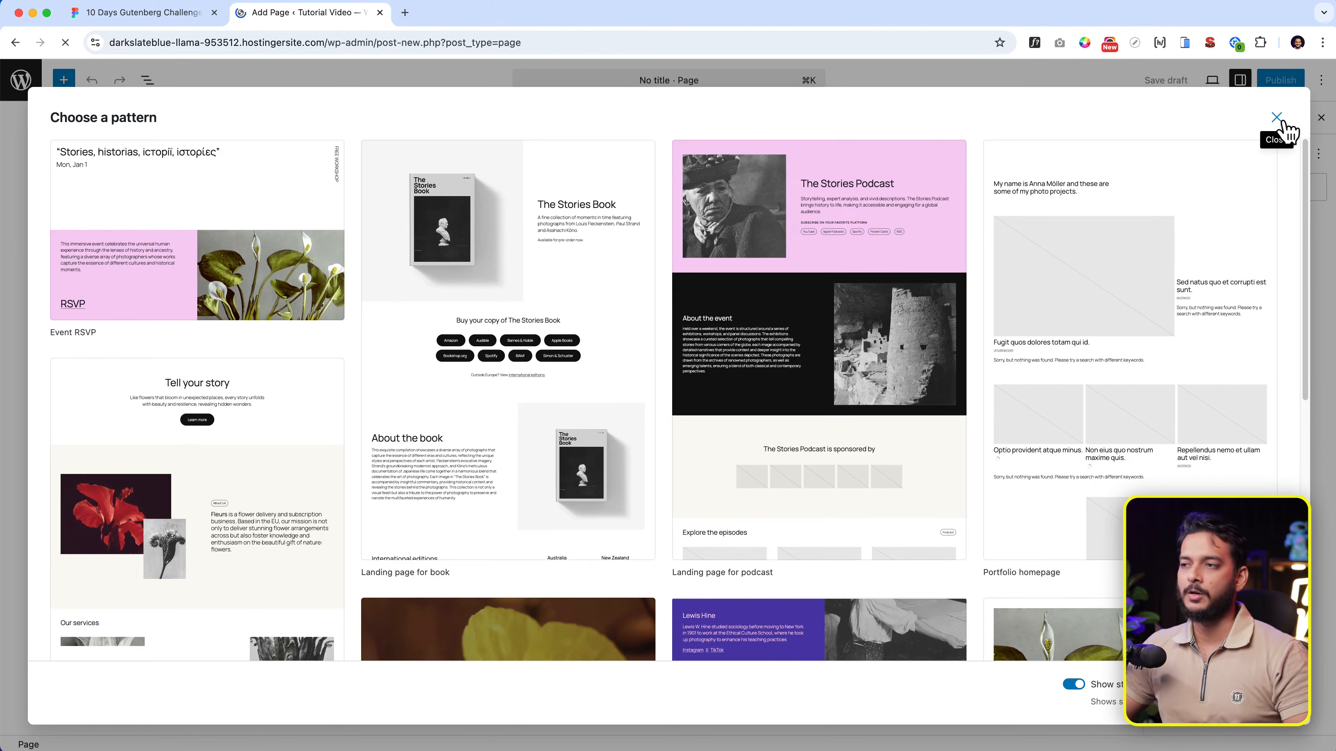
click(1277, 118)
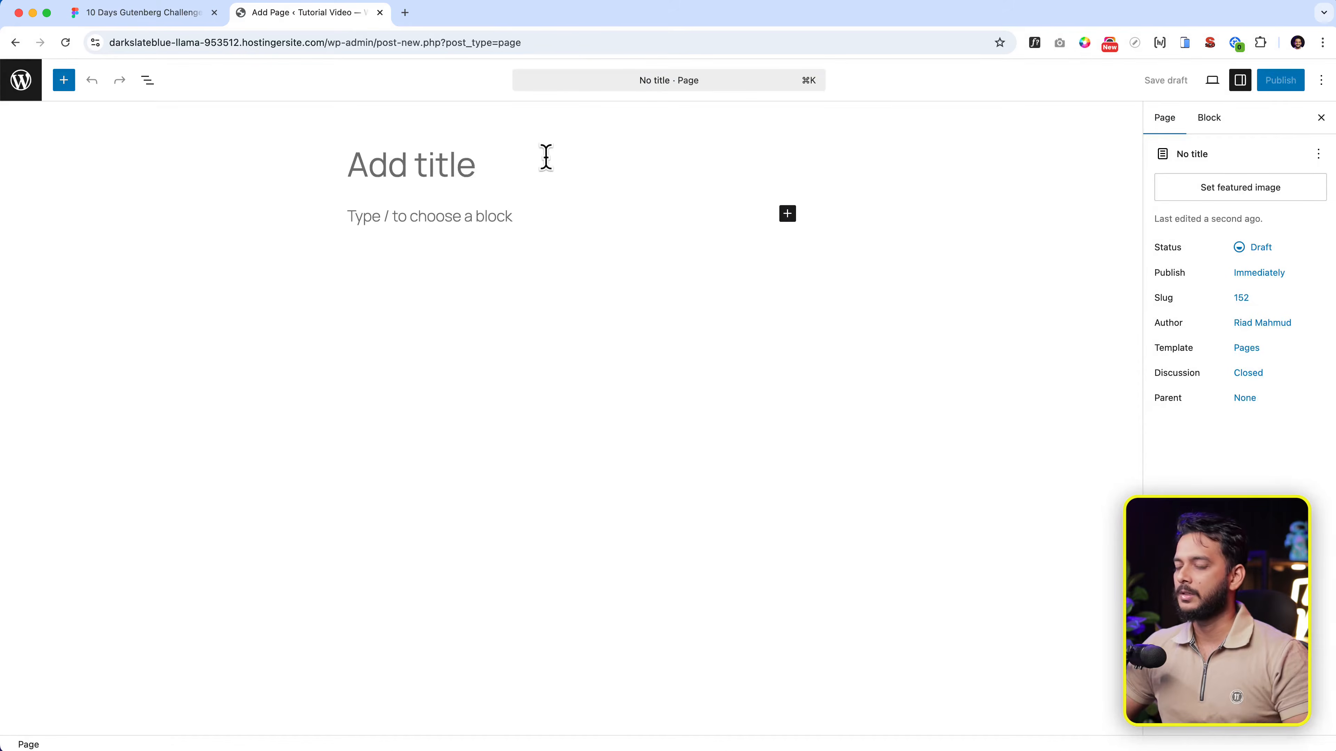
text(Loop Buid)
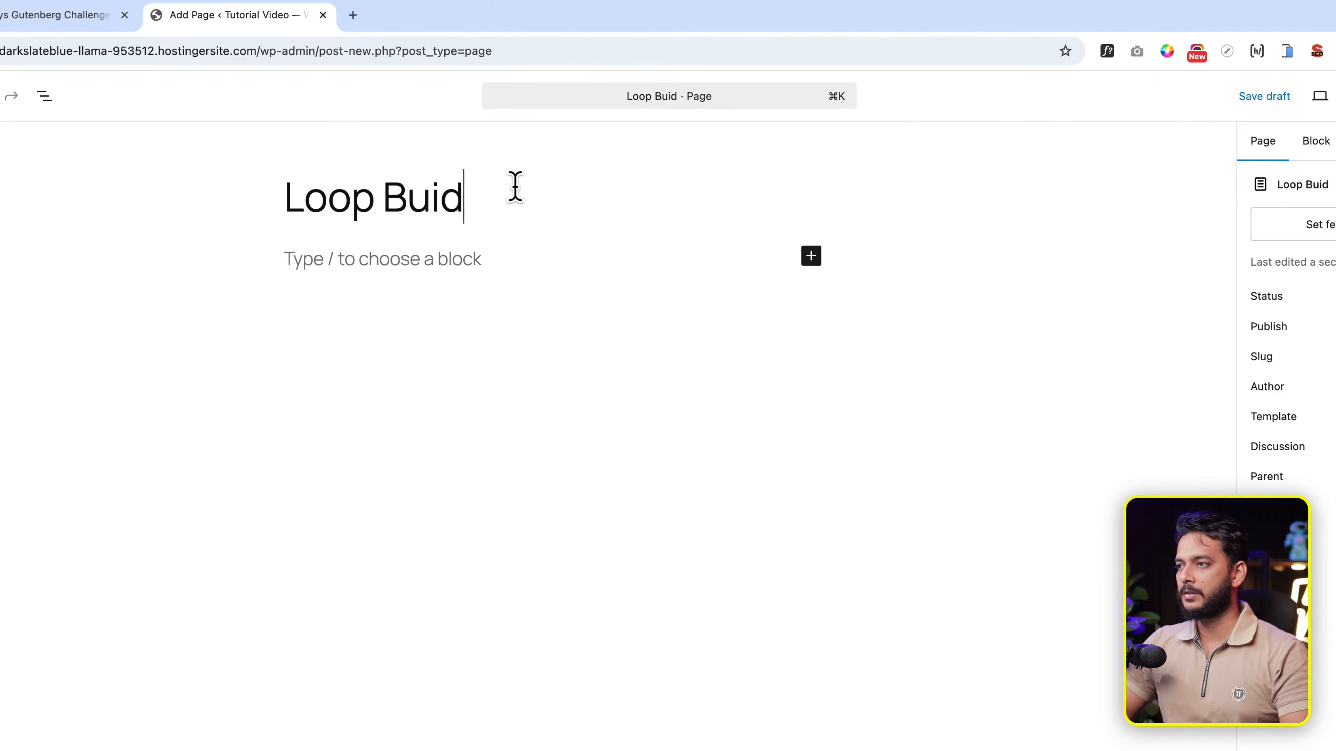
key(BackSpace)
text(lder)
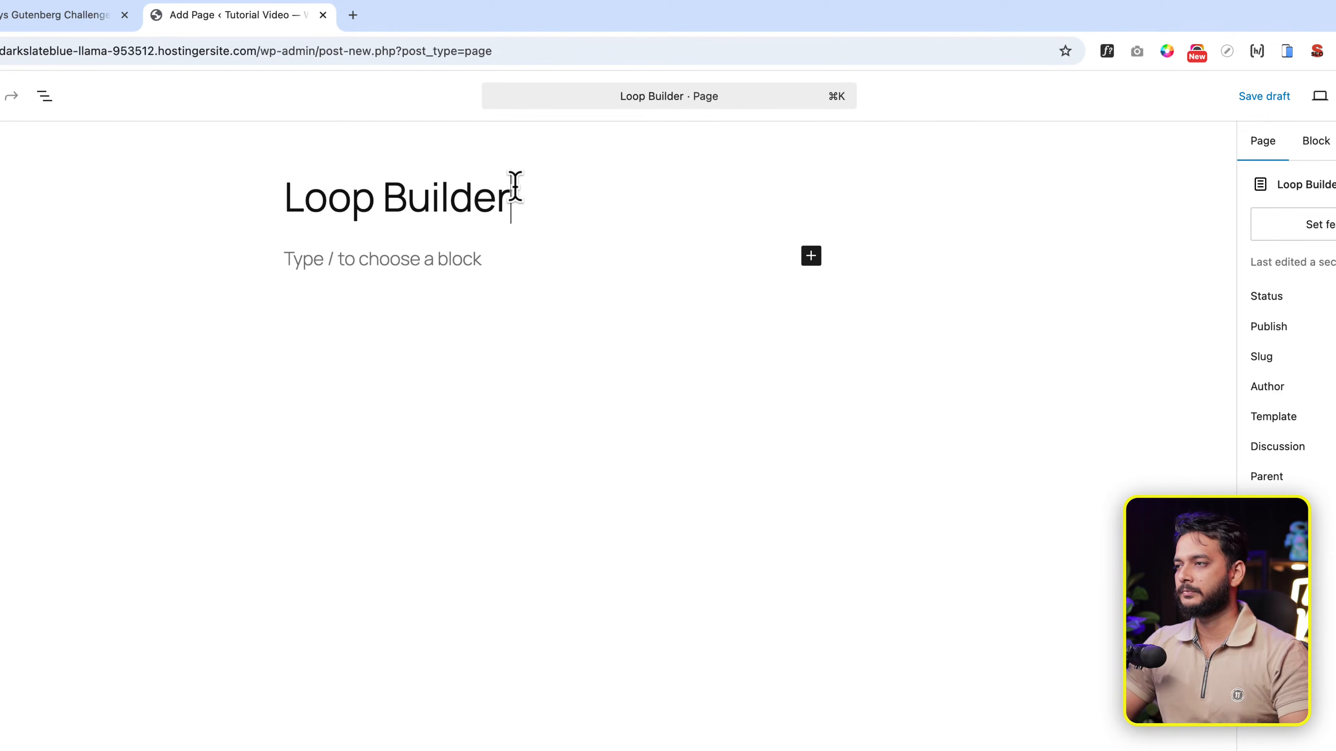
text( Basic)
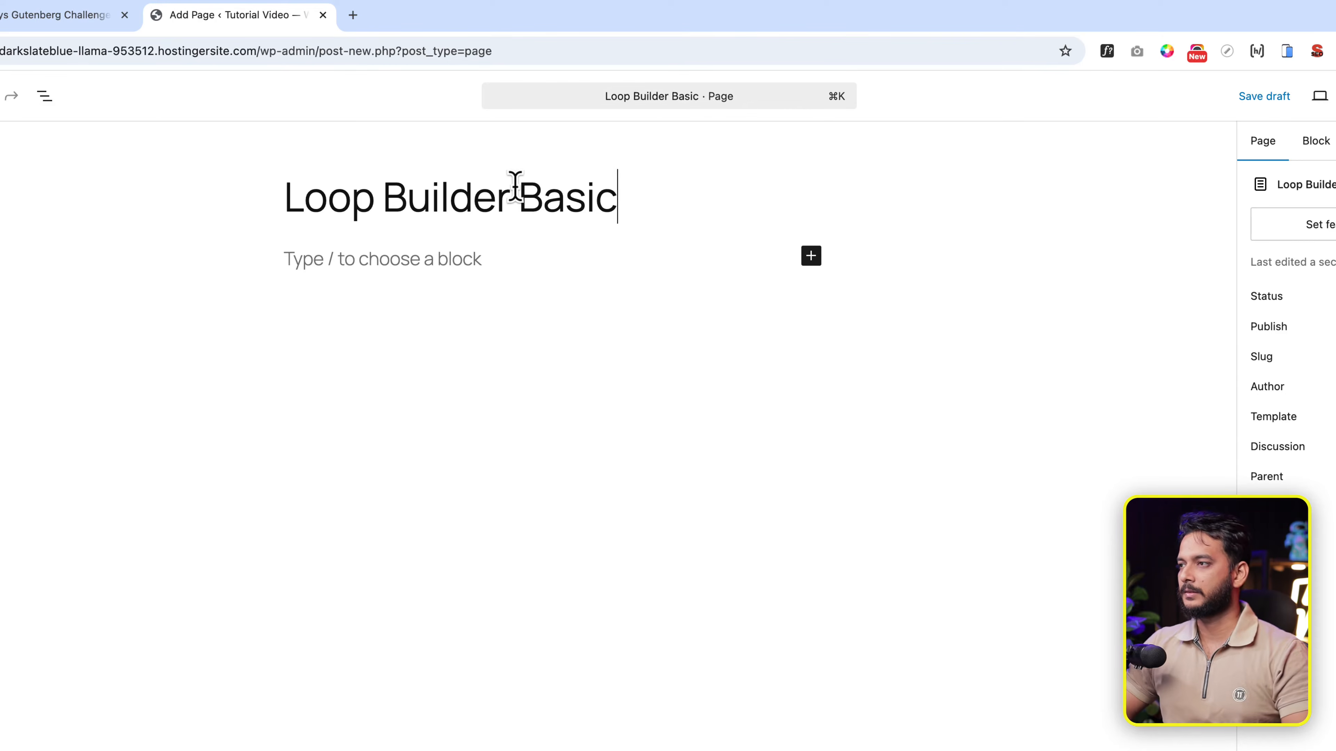
click(428, 263)
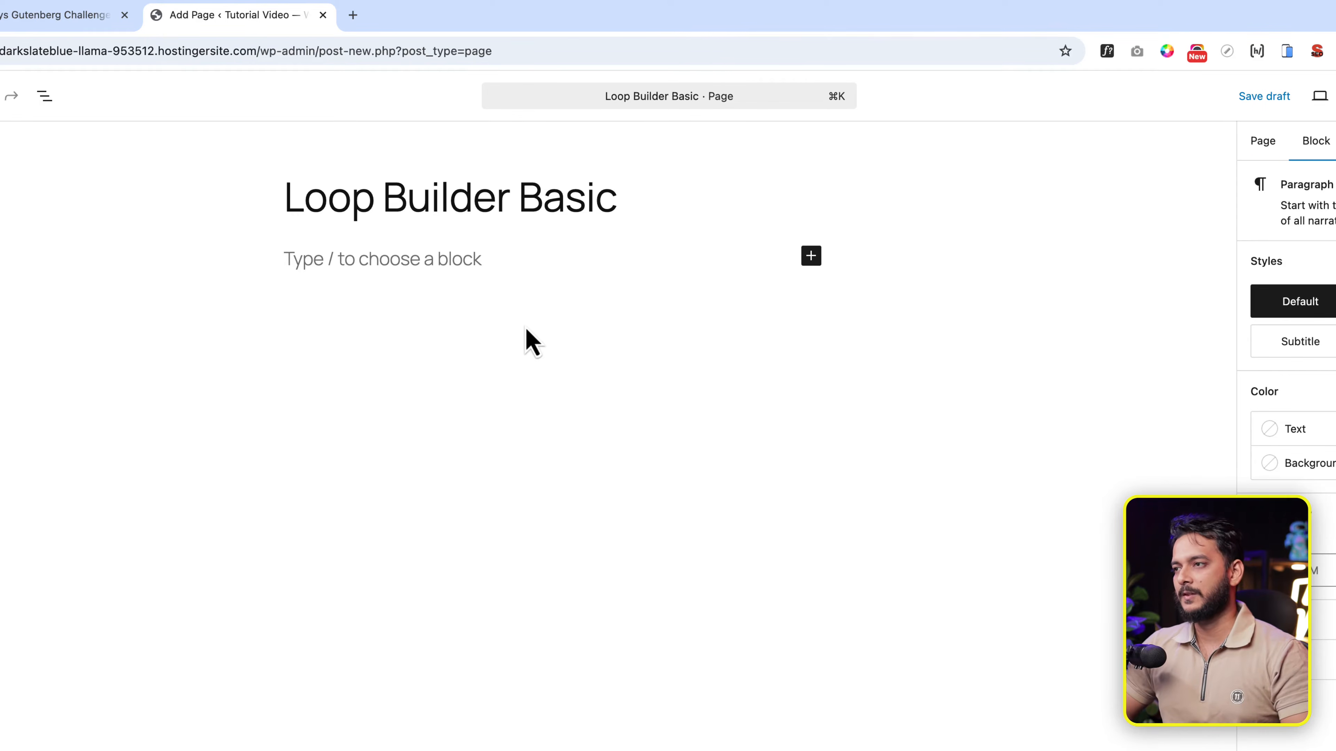
text(/loop)
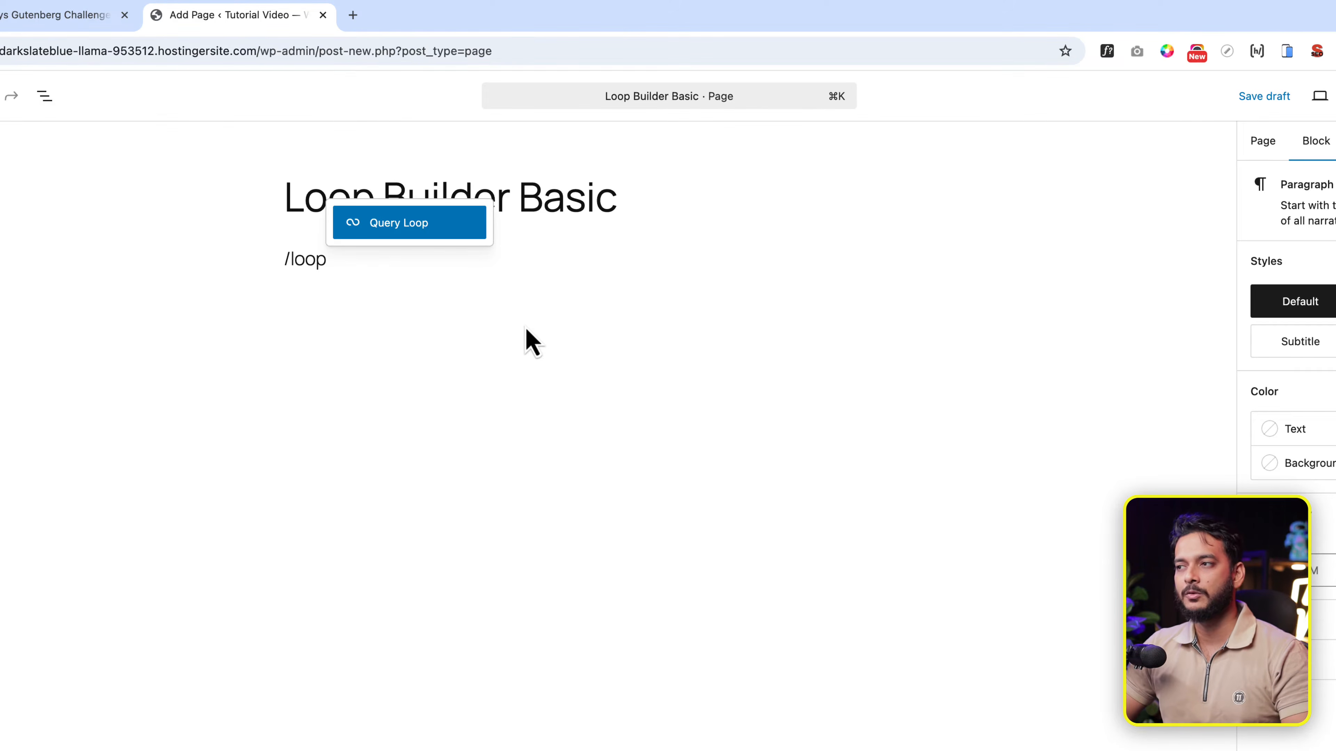
key(BackSpace)
key(BackSpace)
key(BackSpace)
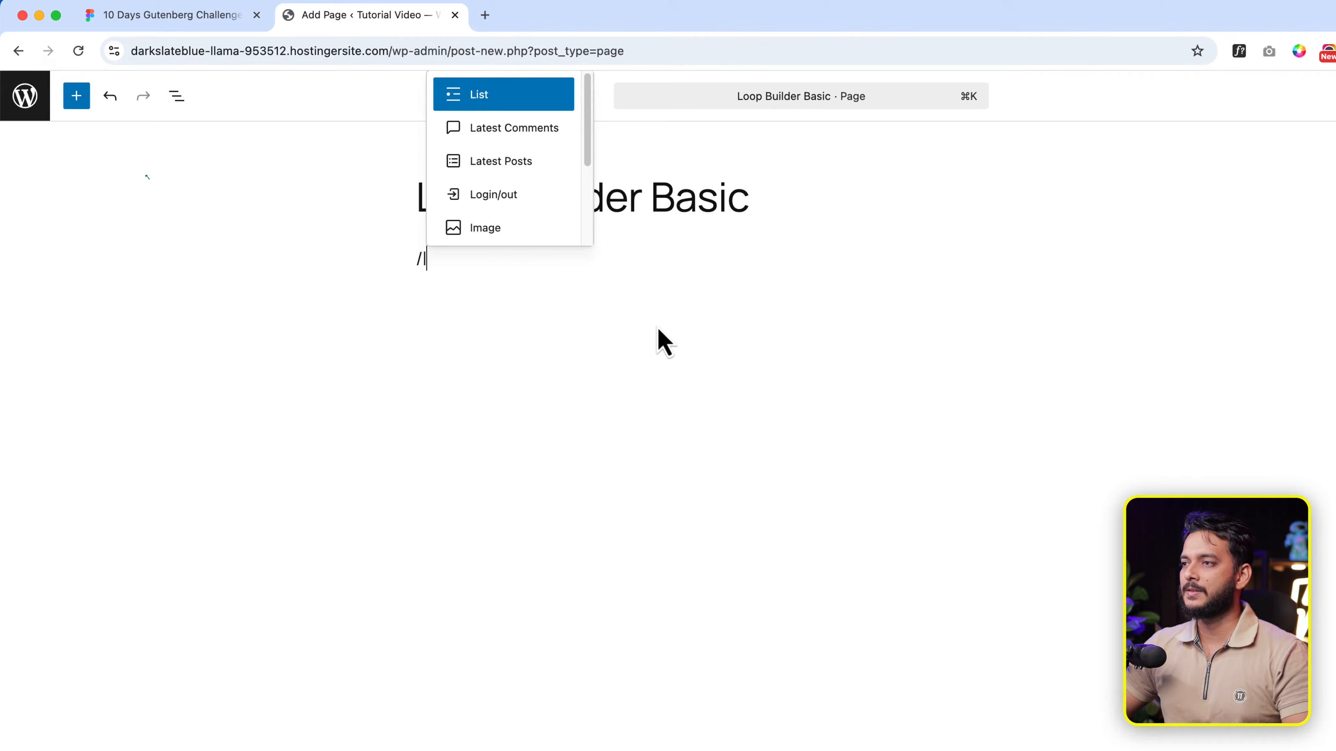
key(BackSpace)
key(BackSpace)
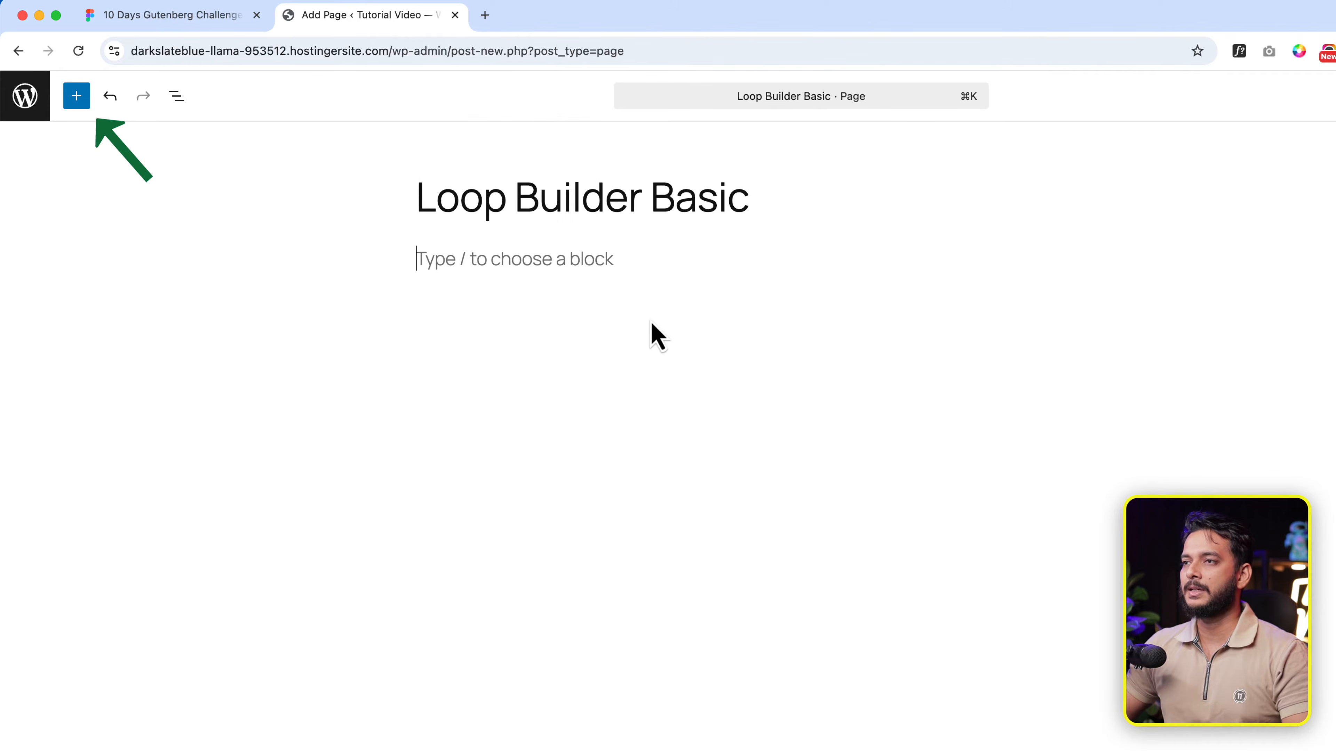
Open the block library and browse the available blocks.
click(76, 97)
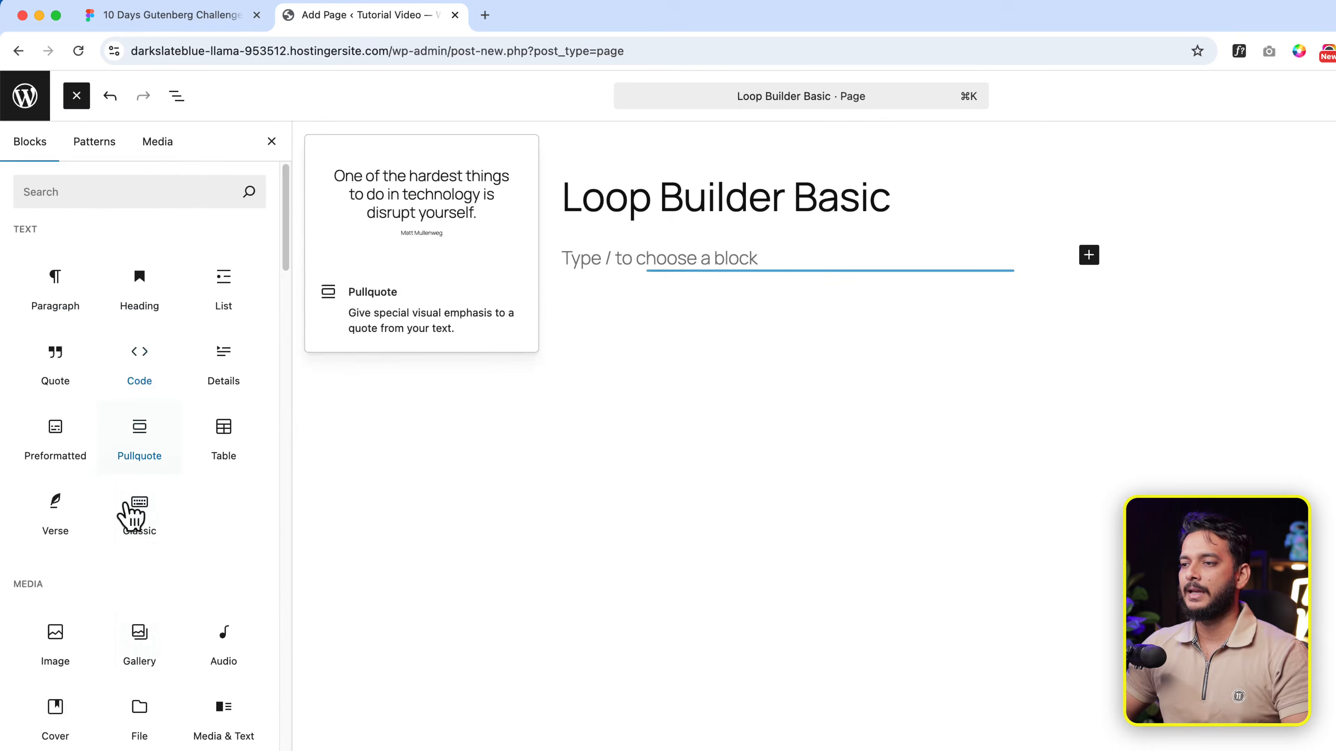
click(90, 196)
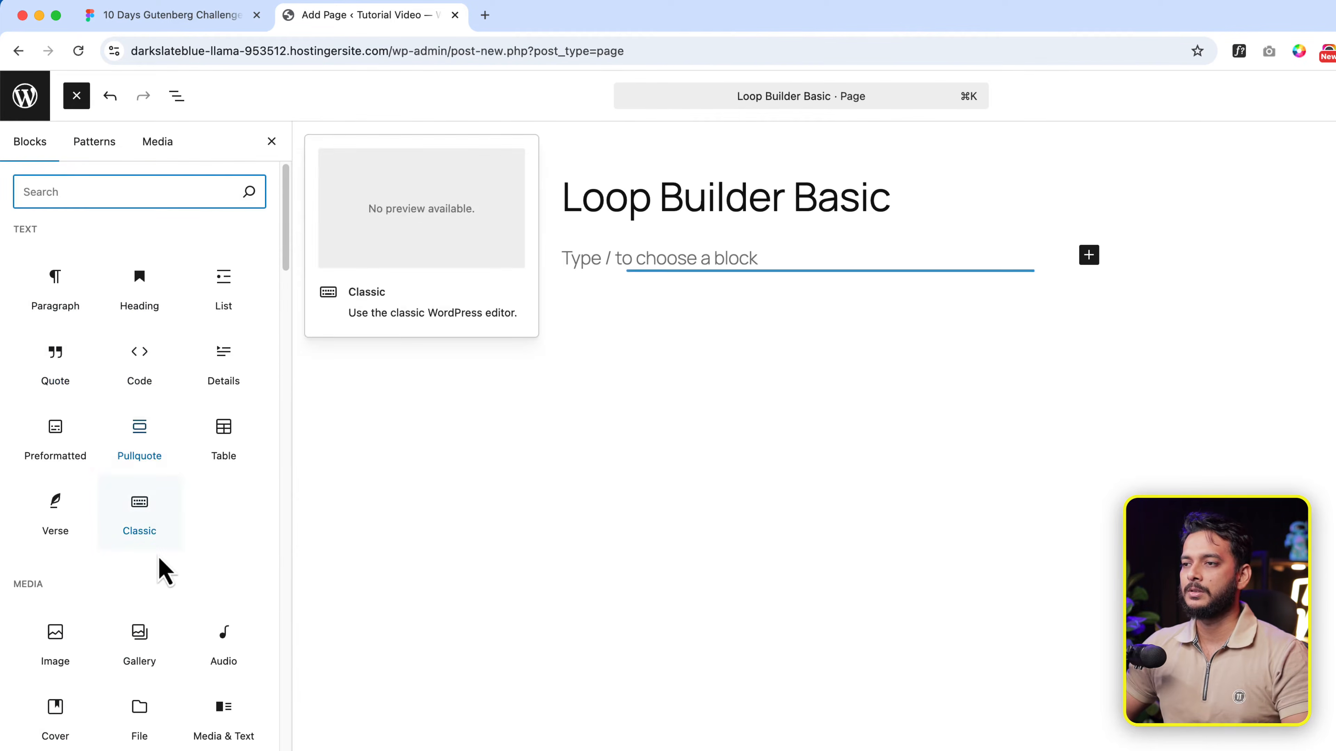
scroll(174, 547, down, 5)
scroll(134, 378, up, 5)
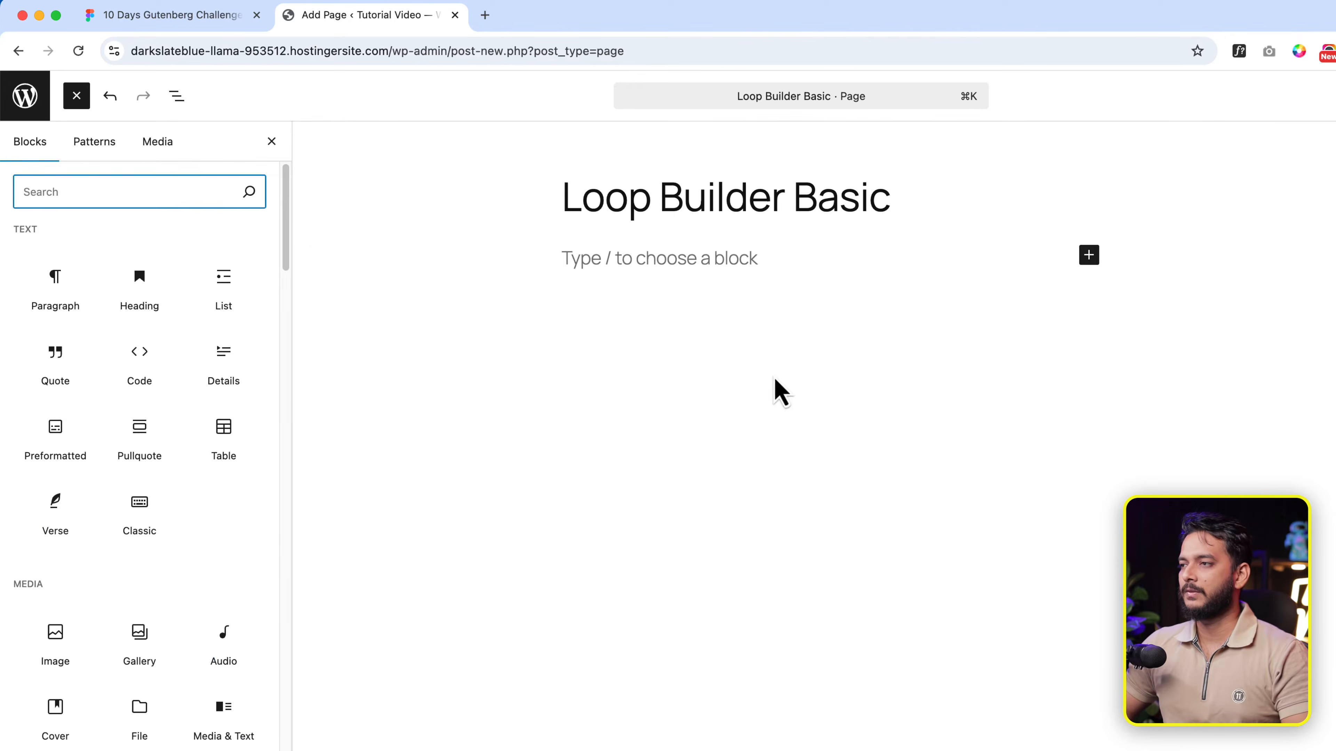
Insert a Query Loop block below the page title and view its available patterns without choosing one.
click(695, 259)
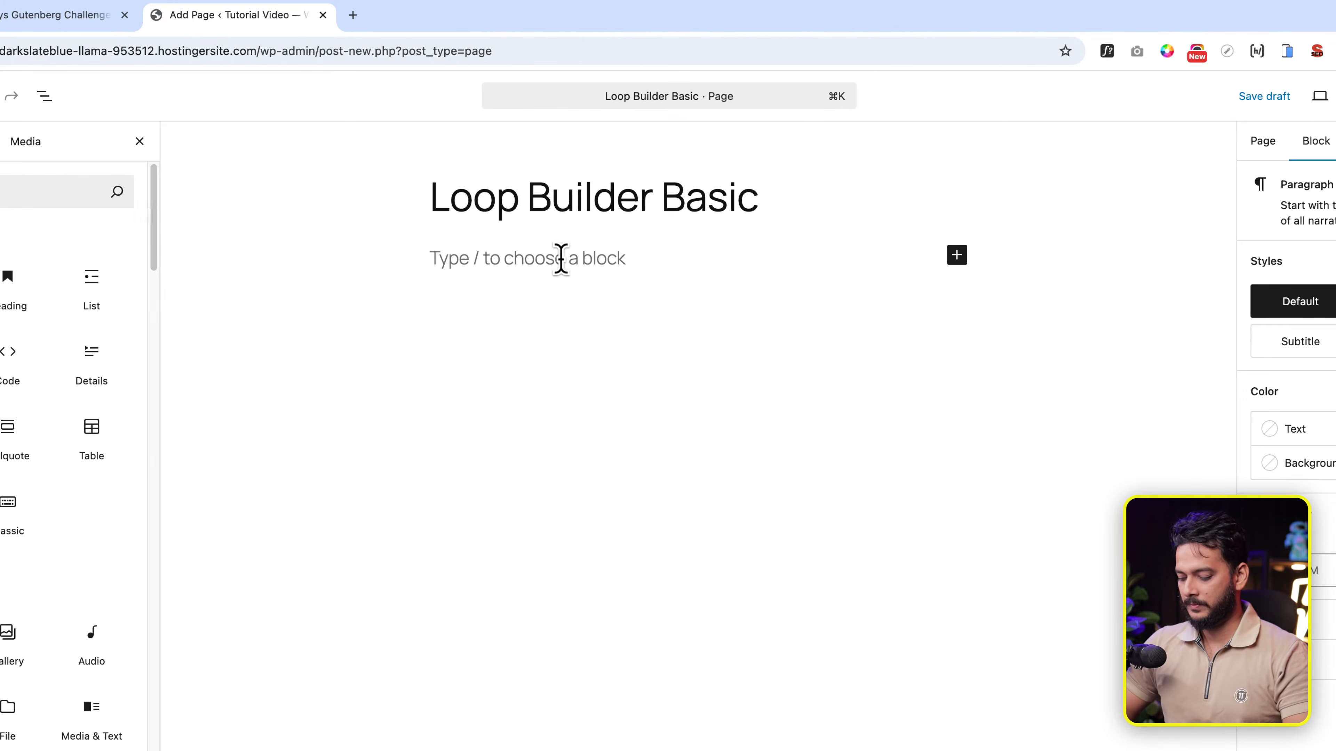
text(/l)
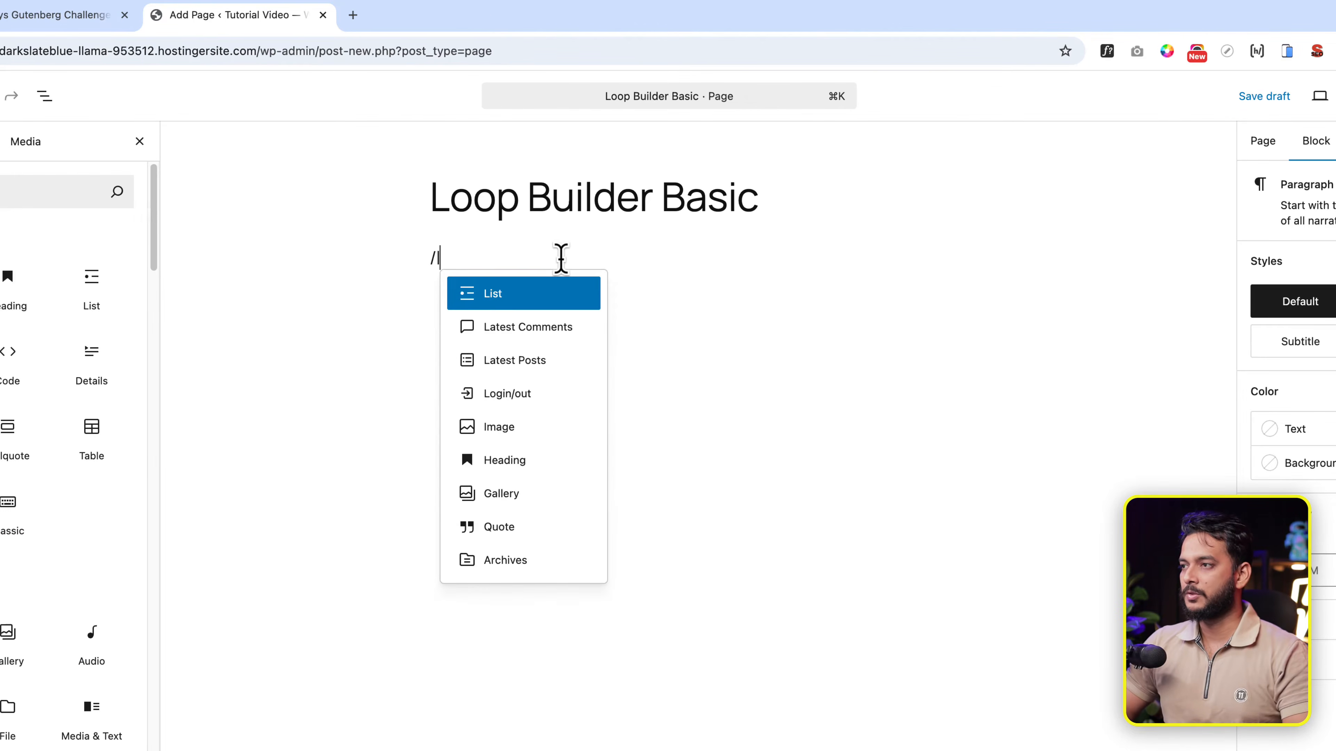
text(oop)
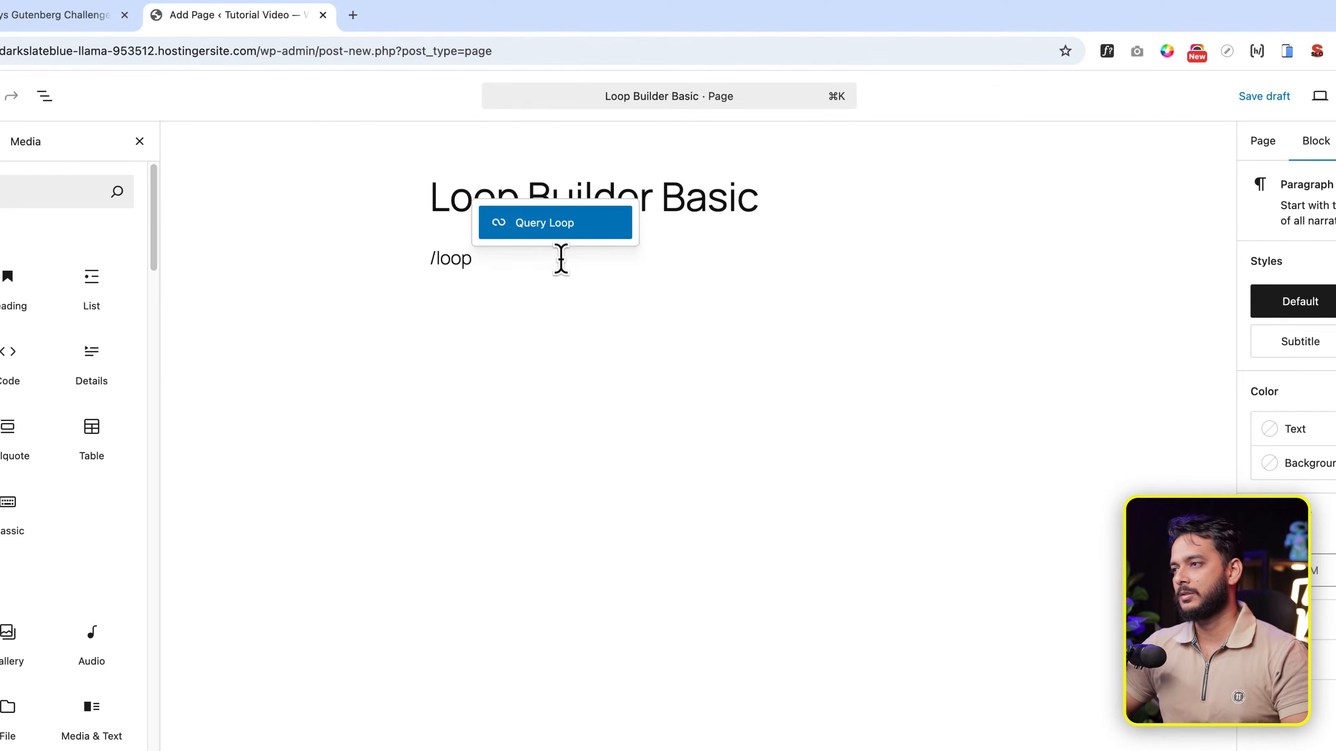
key(Return)
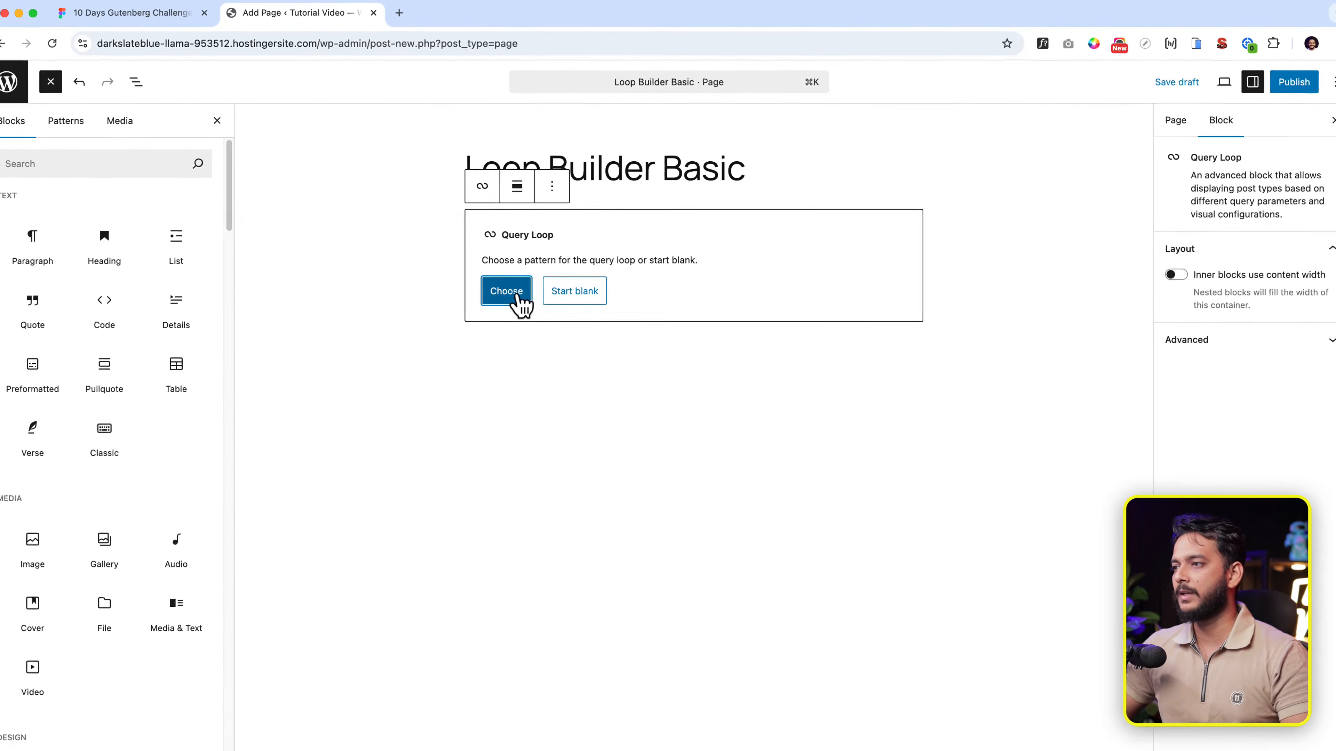
click(517, 297)
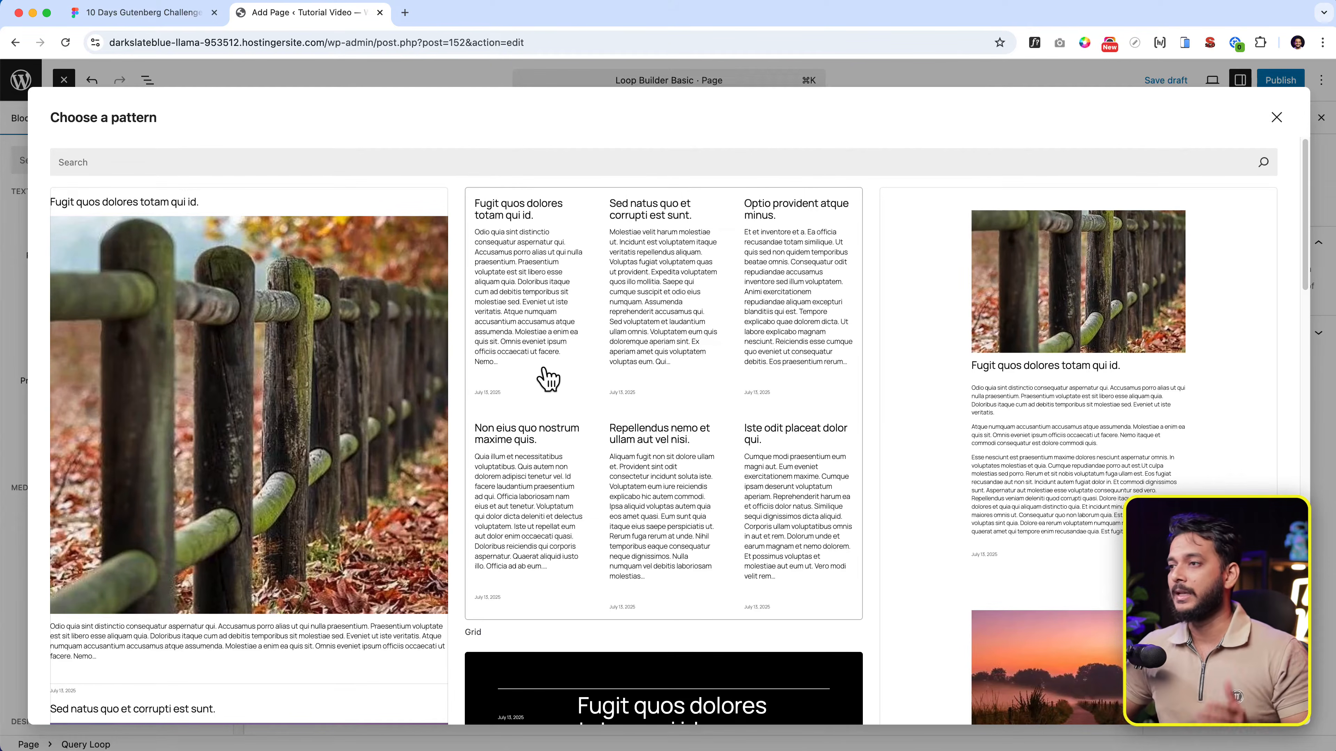
click(1283, 122)
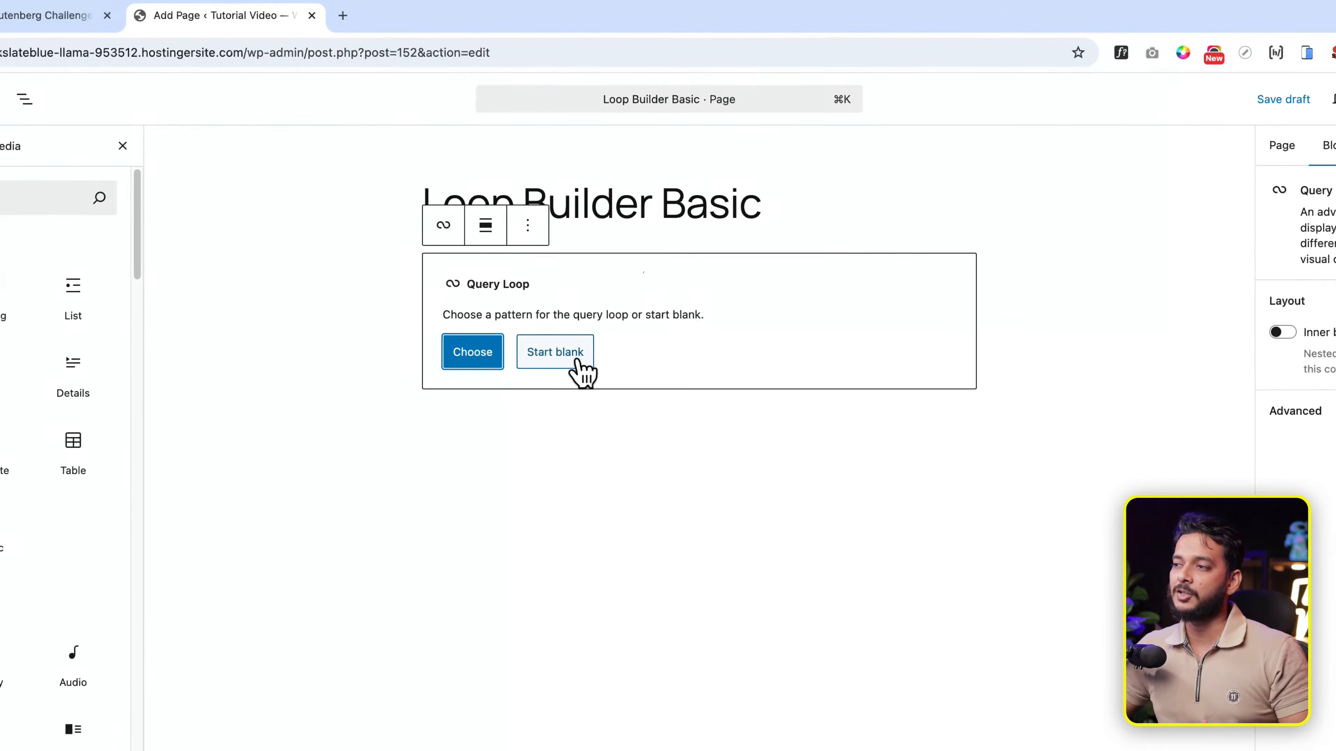
Start the Query Loop blank with the Title & Date variation and inspect its title, date and block structure.
click(582, 370)
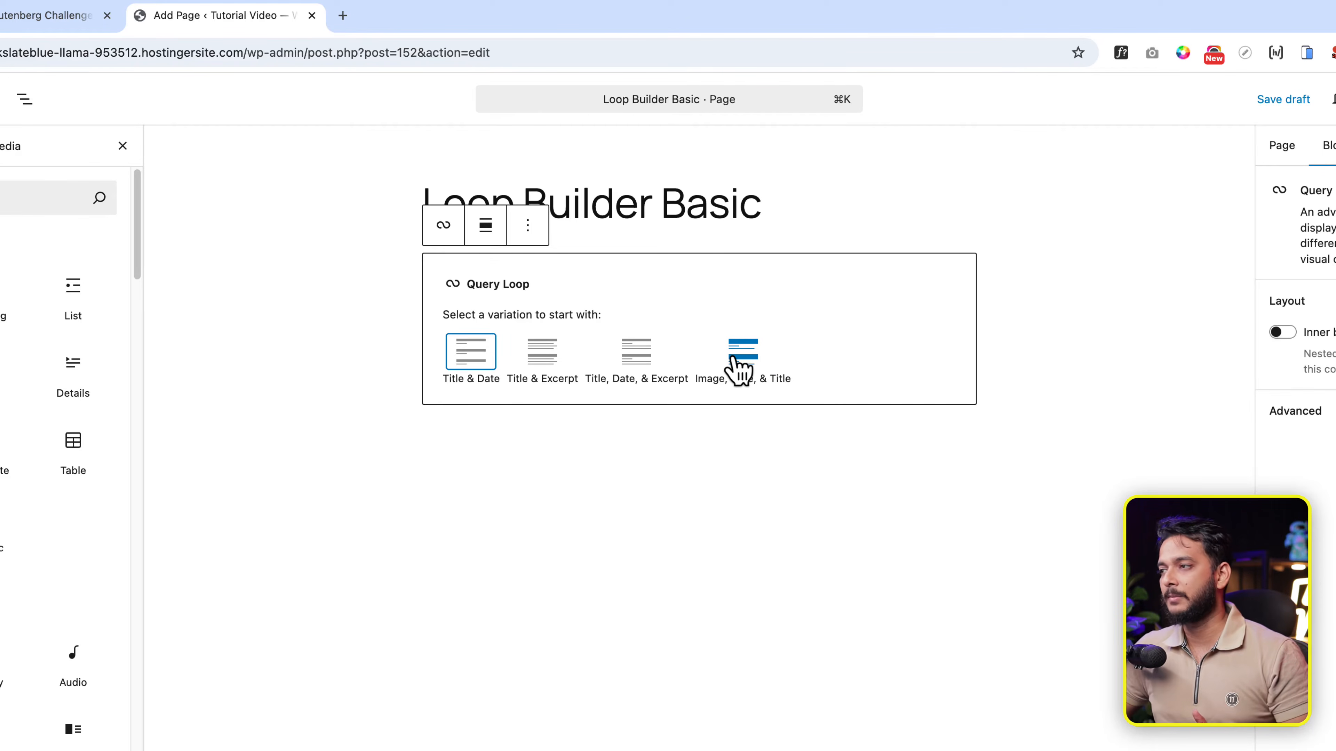
click(480, 364)
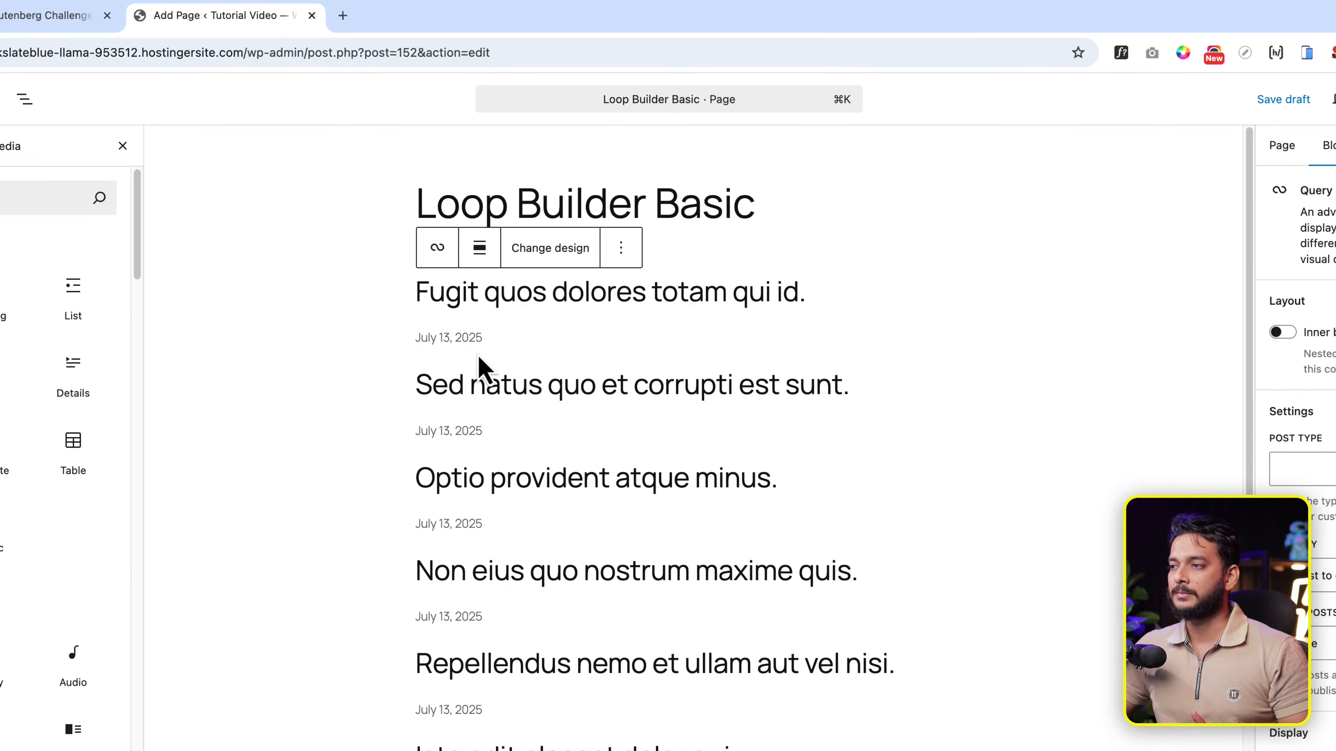
click(638, 273)
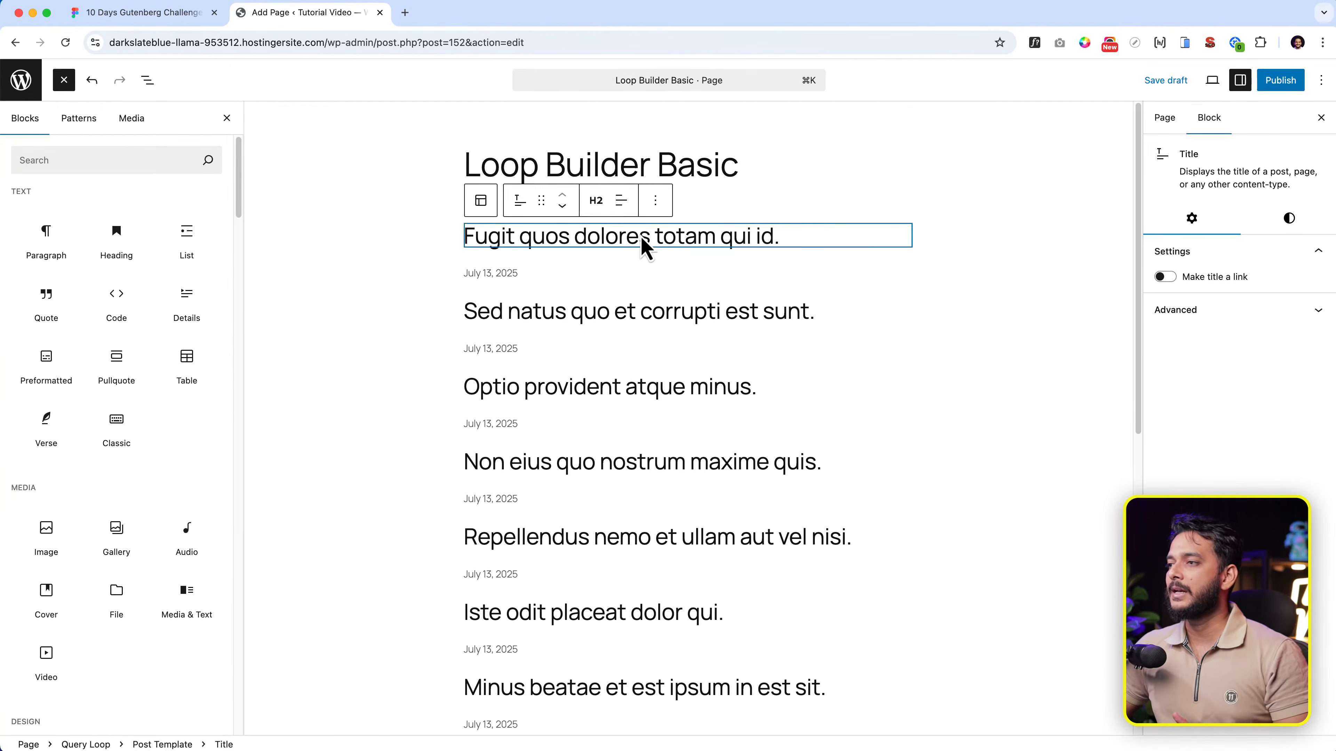
click(502, 278)
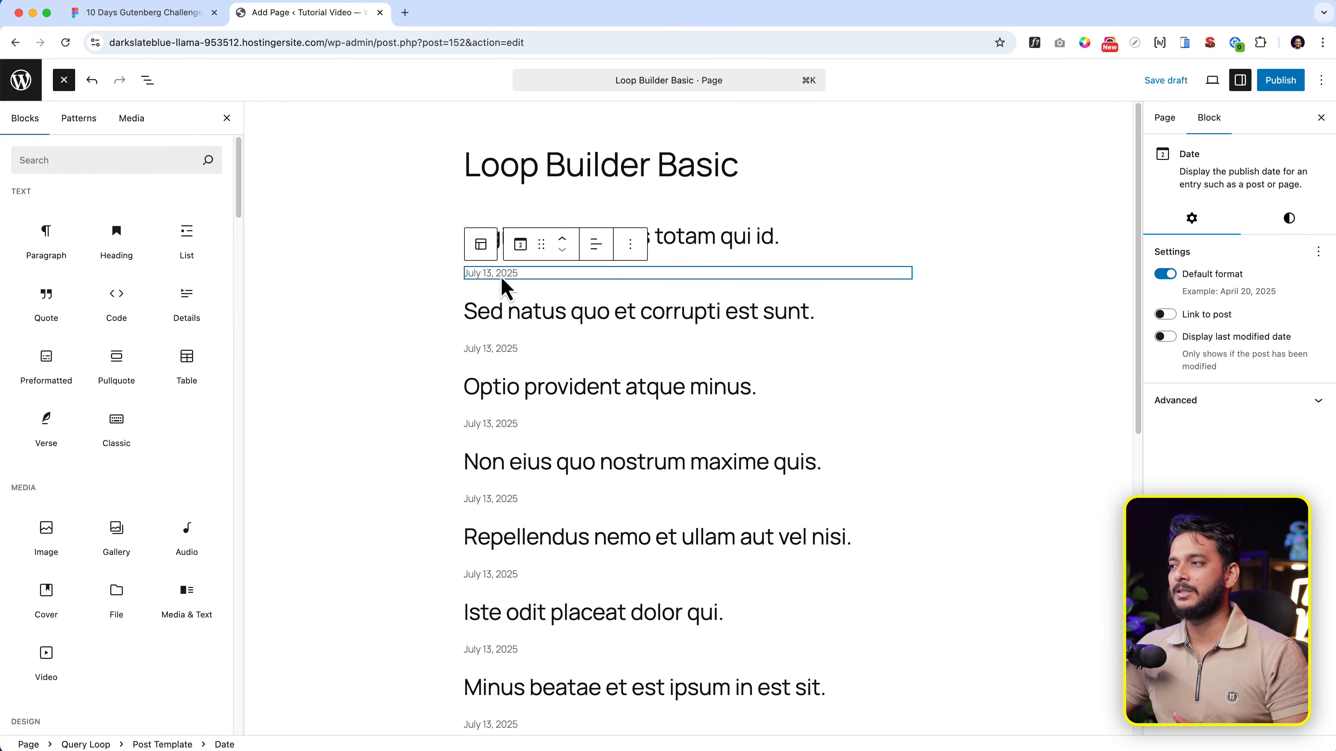
click(148, 81)
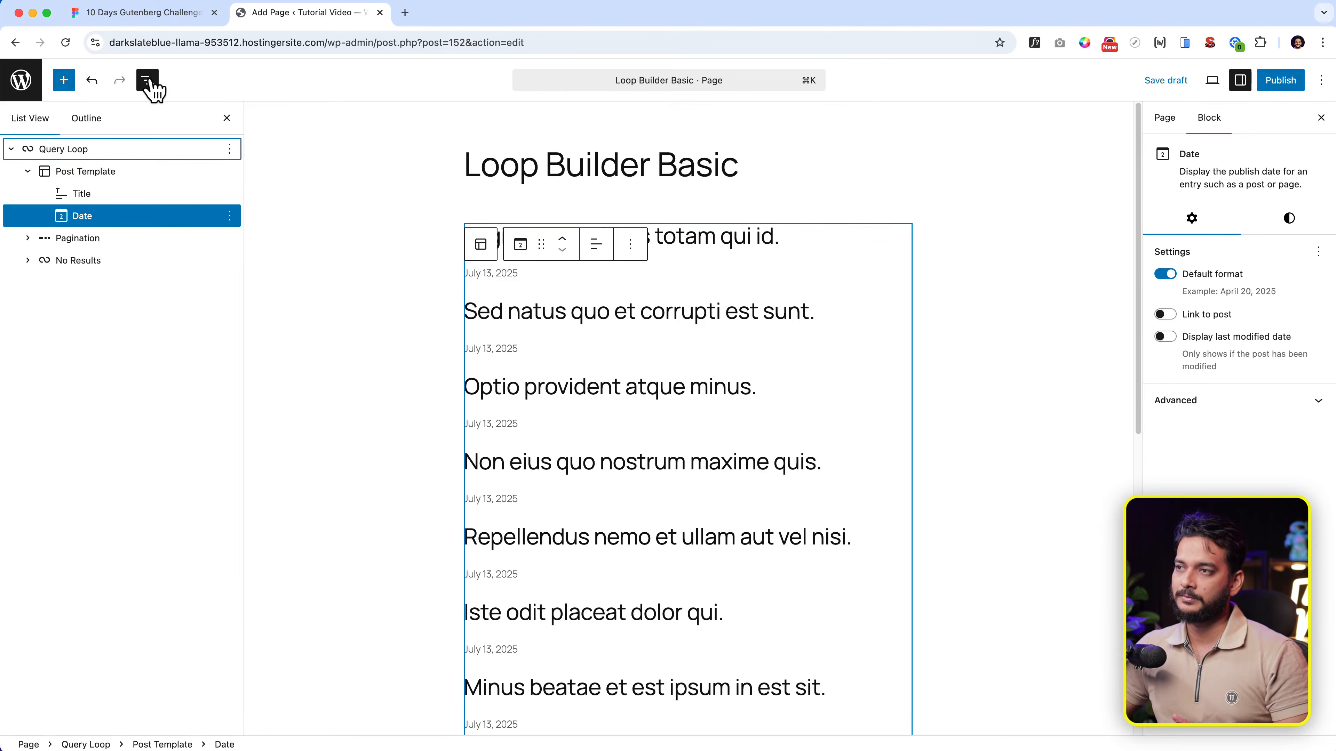
click(149, 81)
Publish the Loop Builder Basic page and view the live page in a new tab.
click(1295, 82)
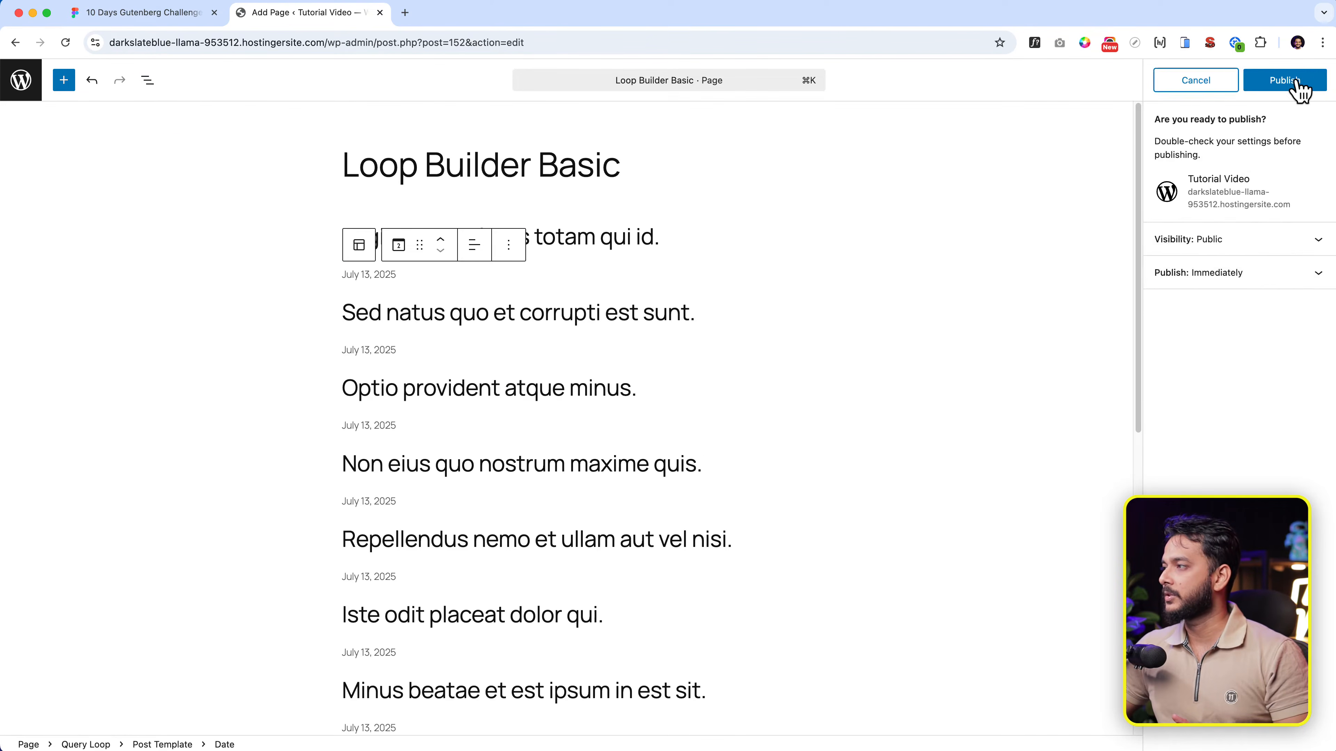
click(1295, 81)
click(1319, 80)
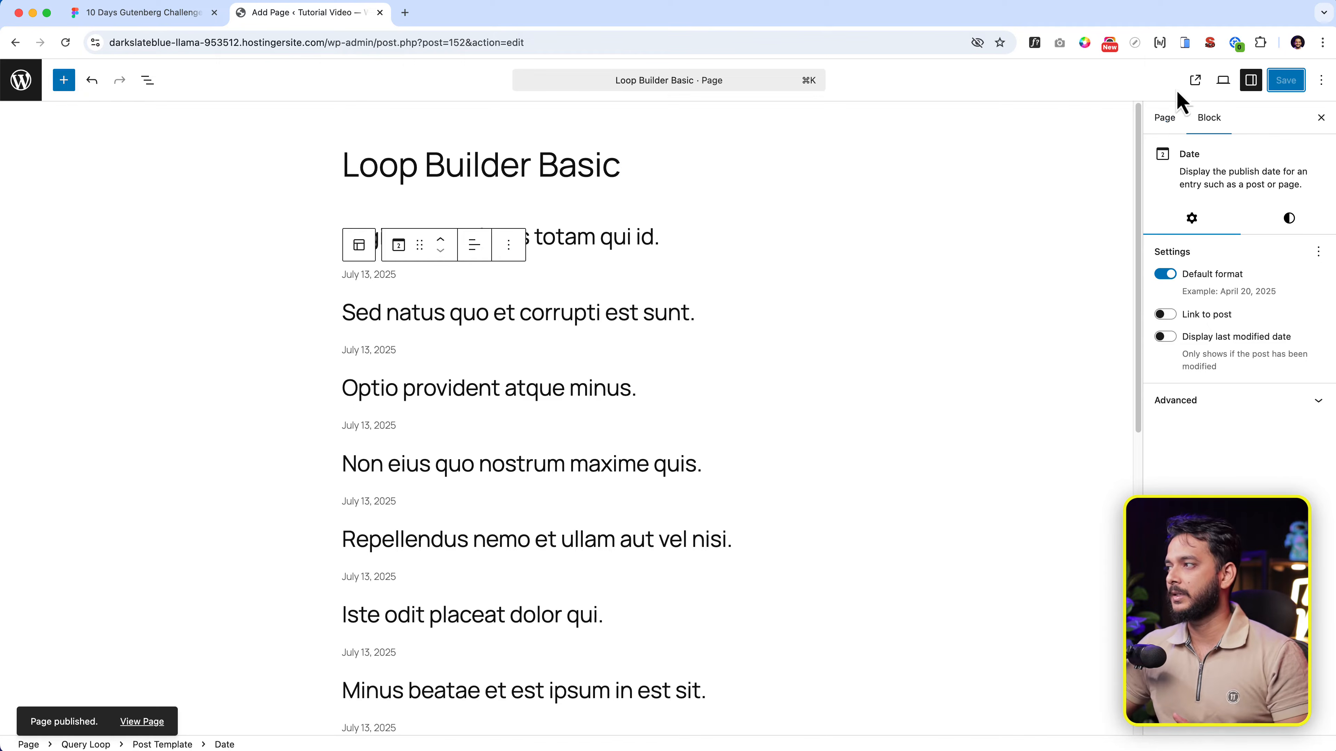
click(1193, 82)
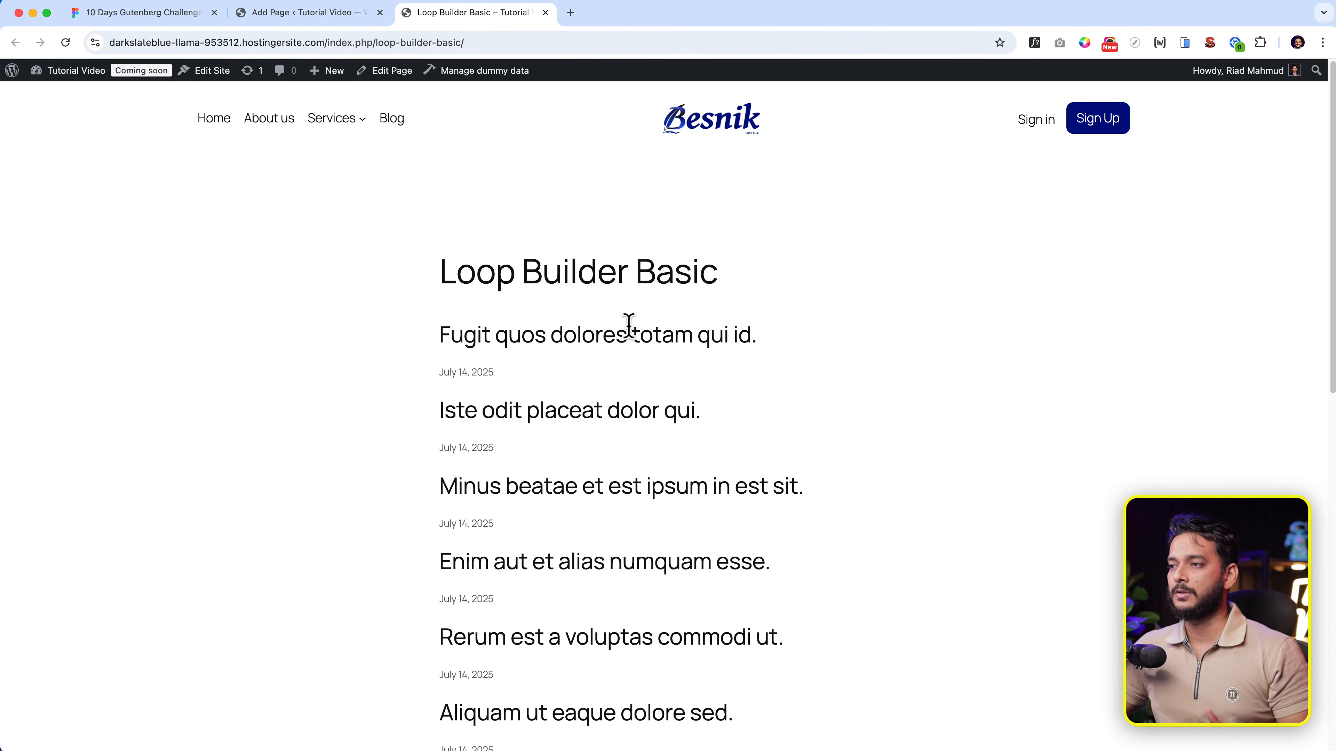
drag(448, 340, 790, 361)
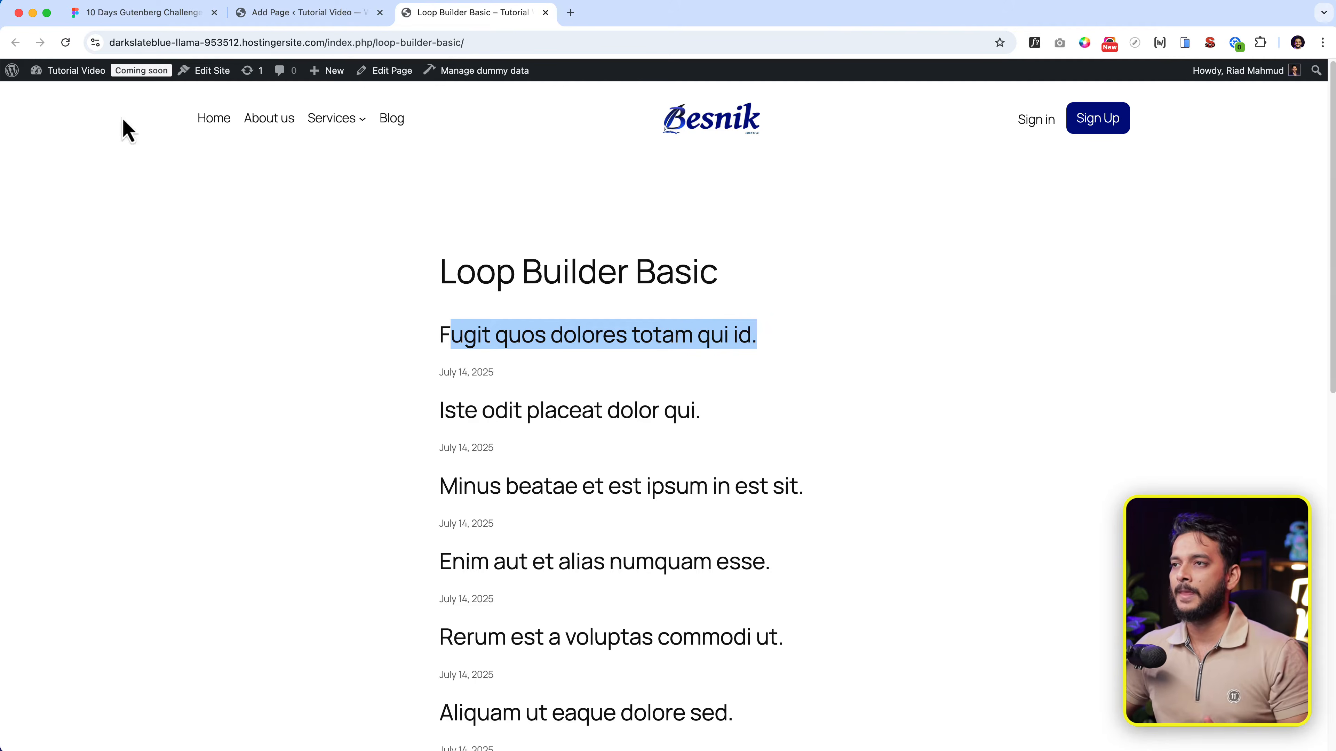
Open the site dashboard in a separate tab and review all entries in its posts list.
click(294, 20)
click(508, 22)
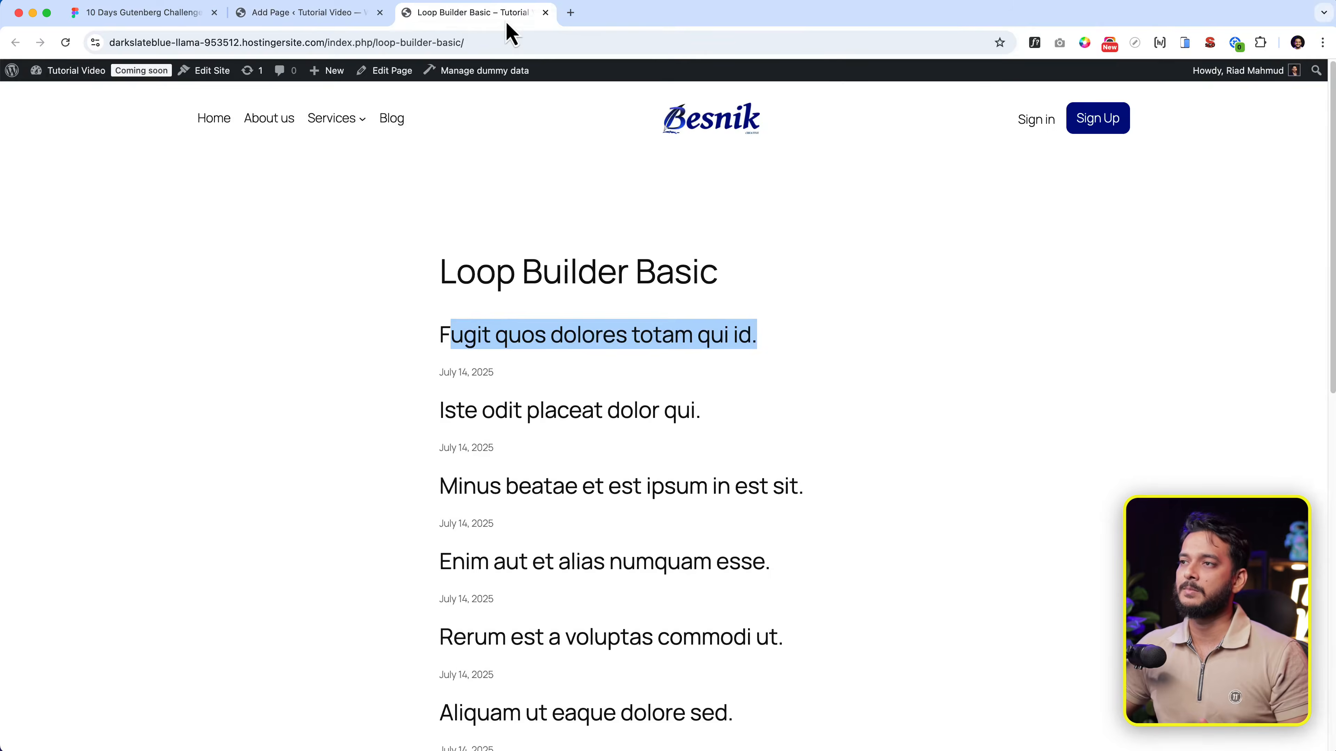
mouse_move(66, 71)
right_click(53, 95)
click(89, 98)
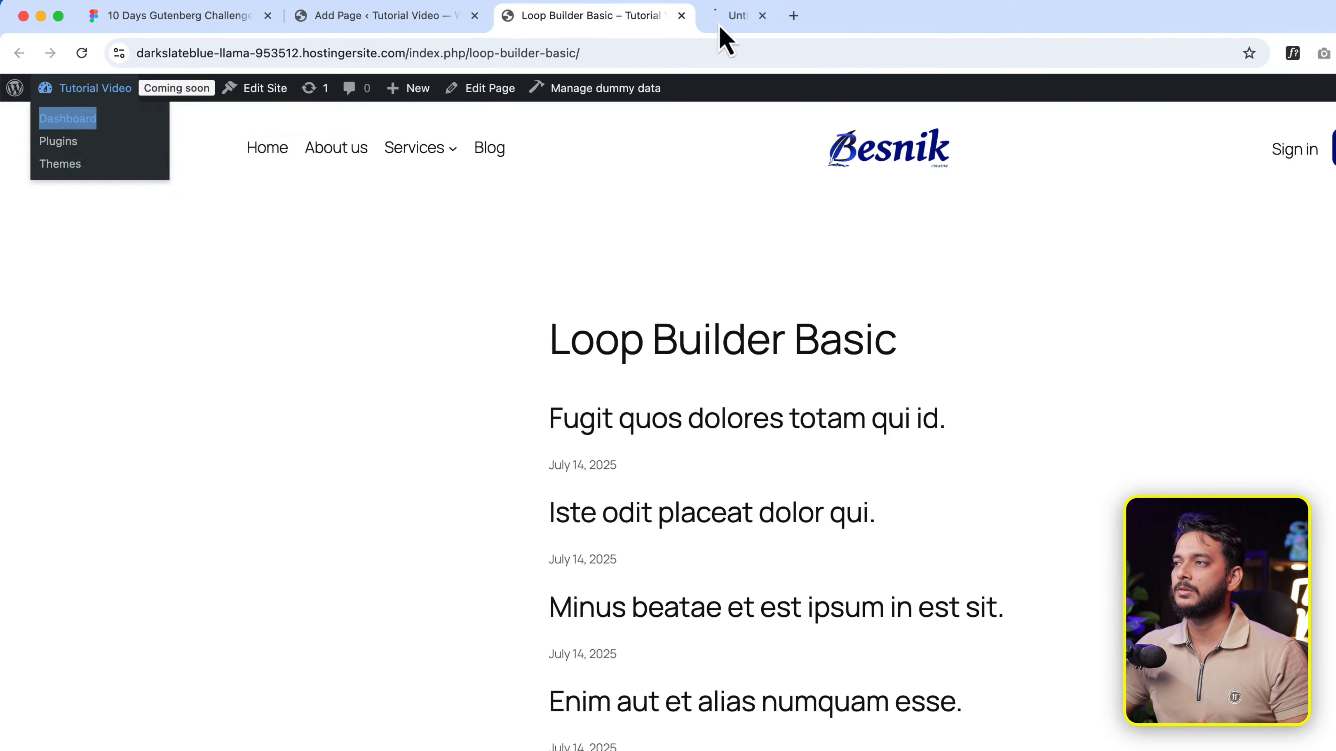
drag(719, 23, 368, 23)
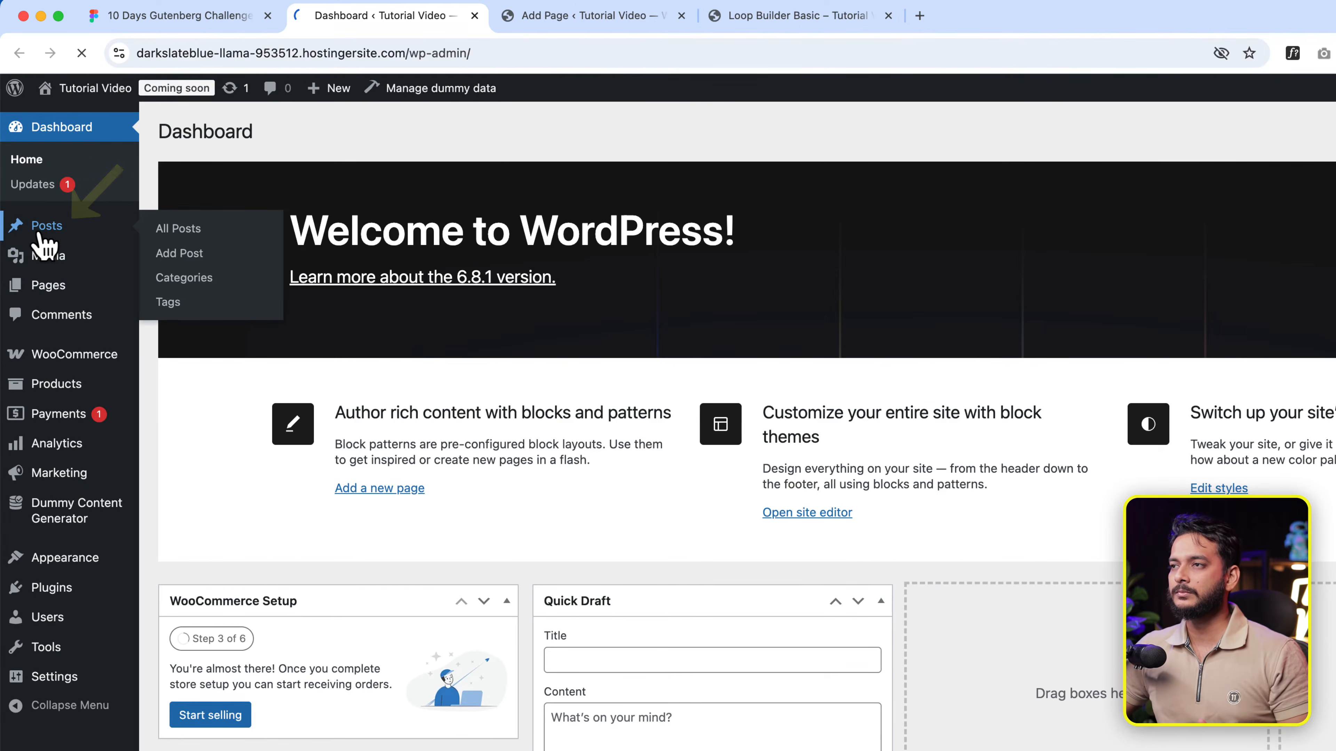
click(42, 232)
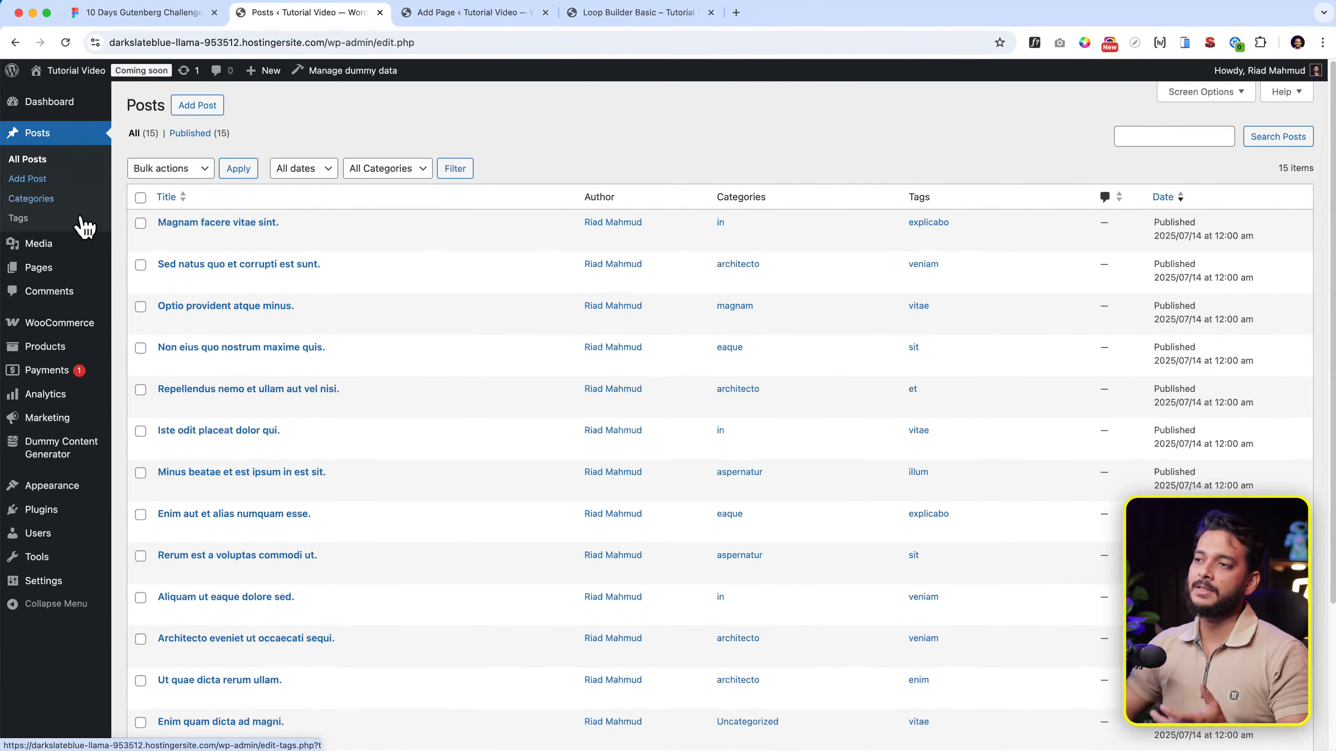
scroll(275, 418, down, 4)
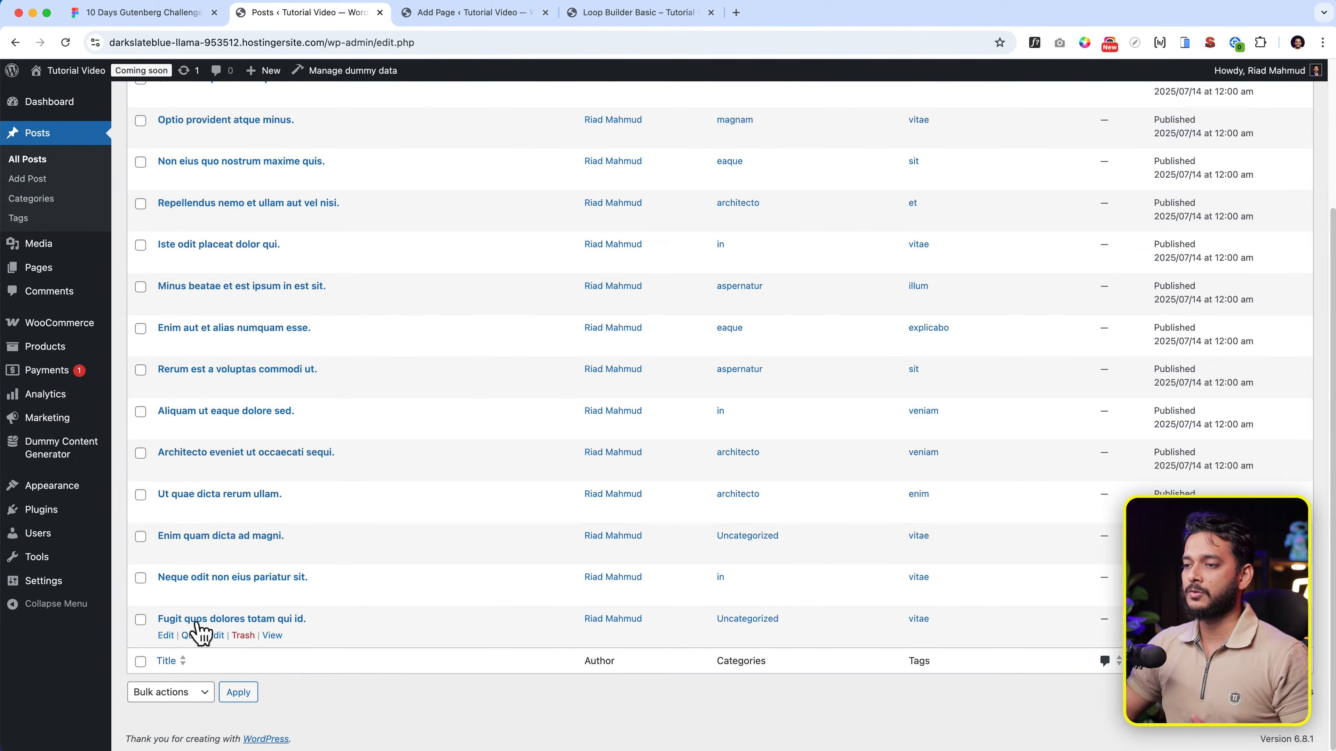
Review the post titles, dates and pagination on the published page and compare them with the Trending Blogs design in Figma.
click(616, 18)
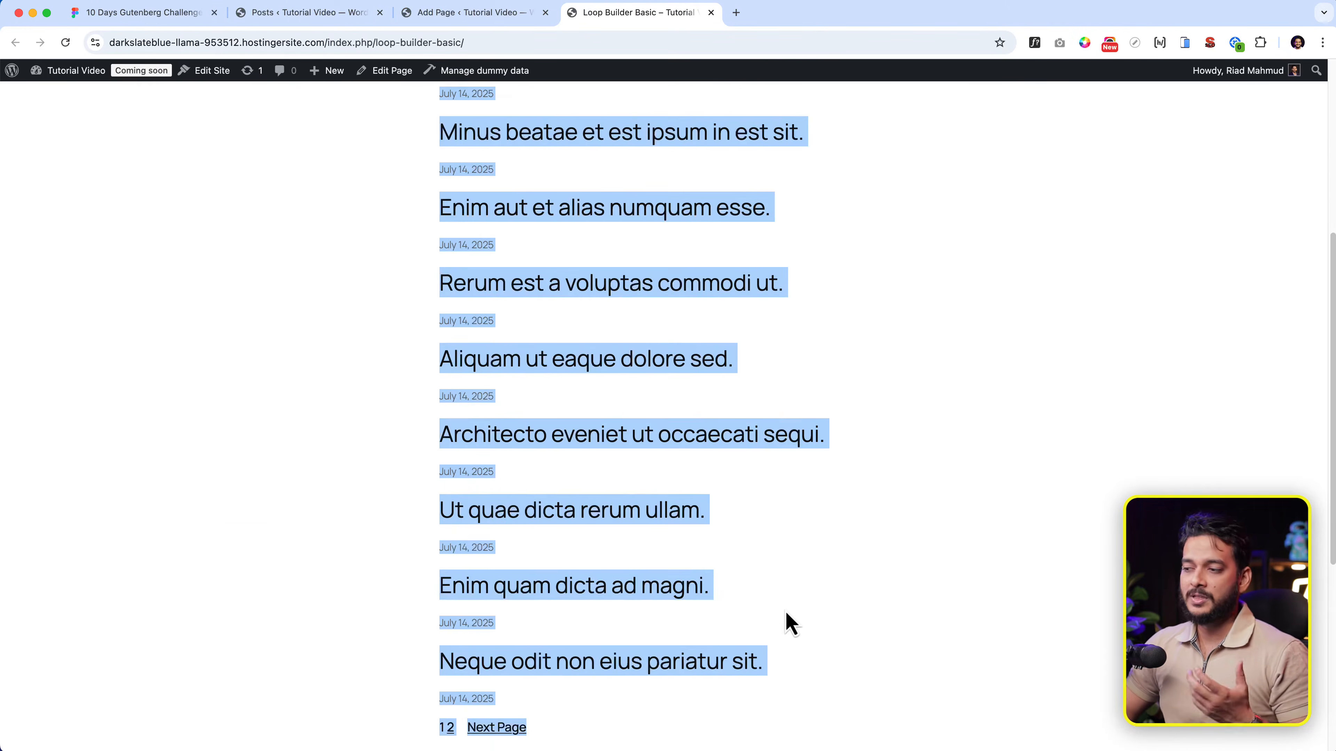
click(794, 610)
scroll(799, 610, up, 7)
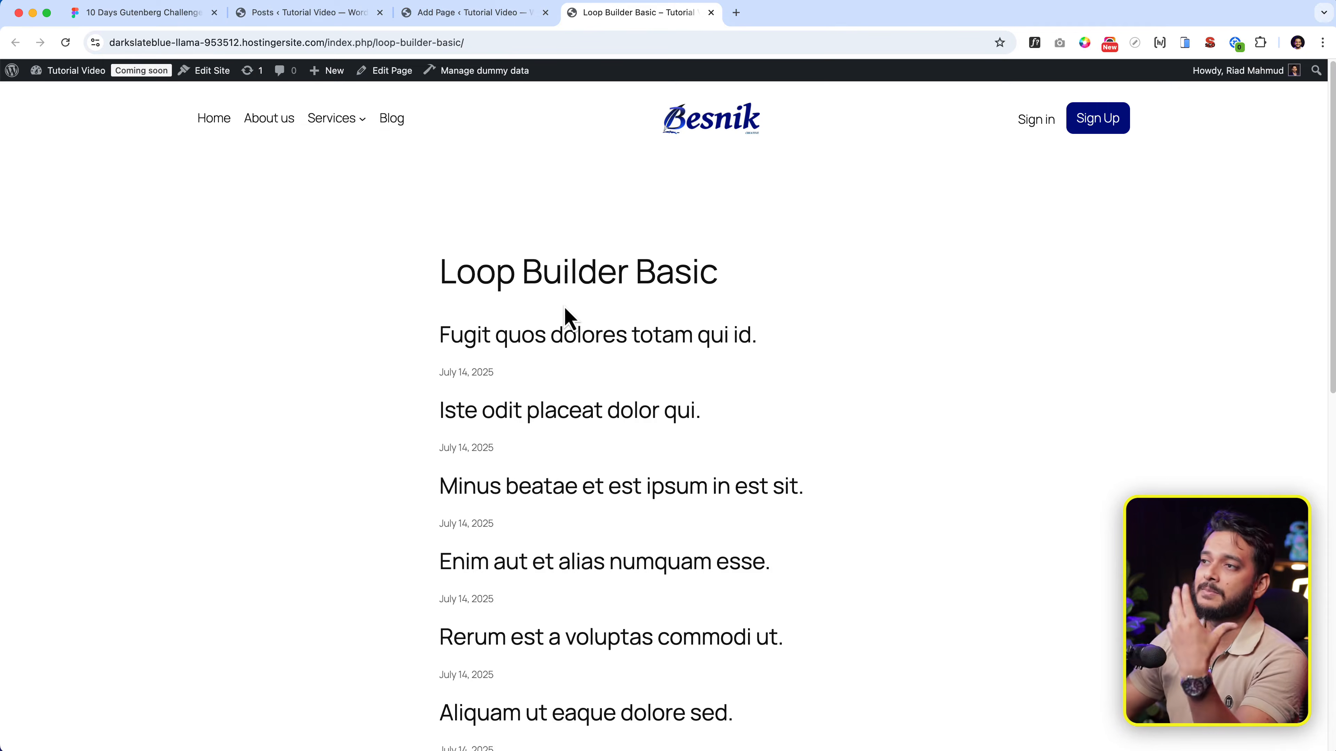
click(178, 18)
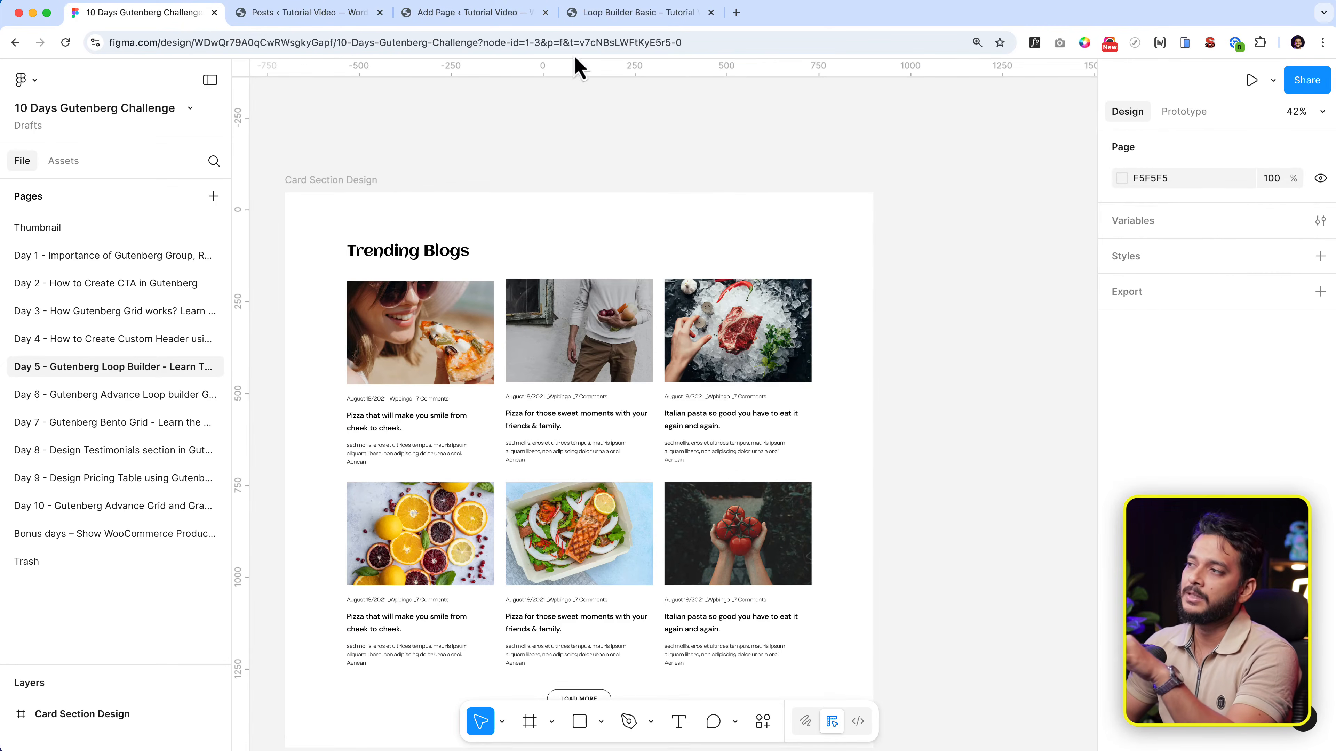
click(626, 13)
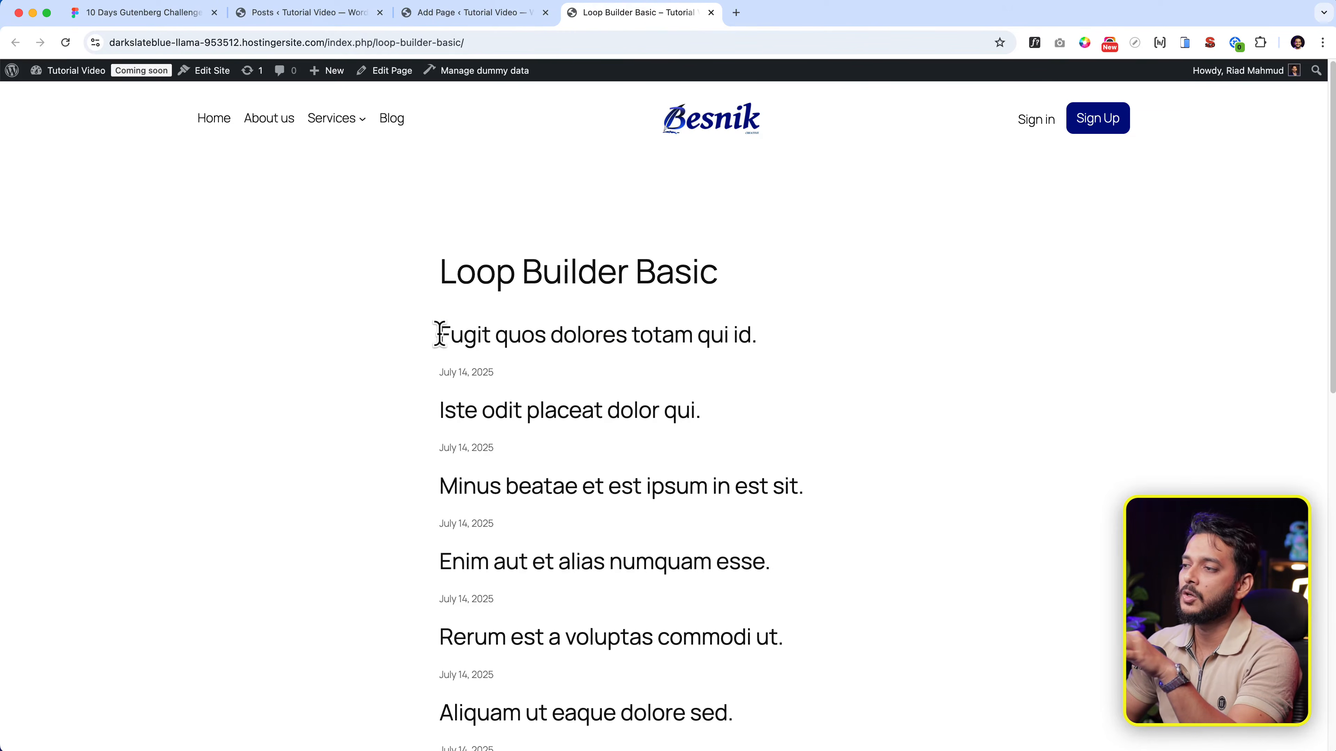
drag(439, 335, 692, 344)
click(692, 344)
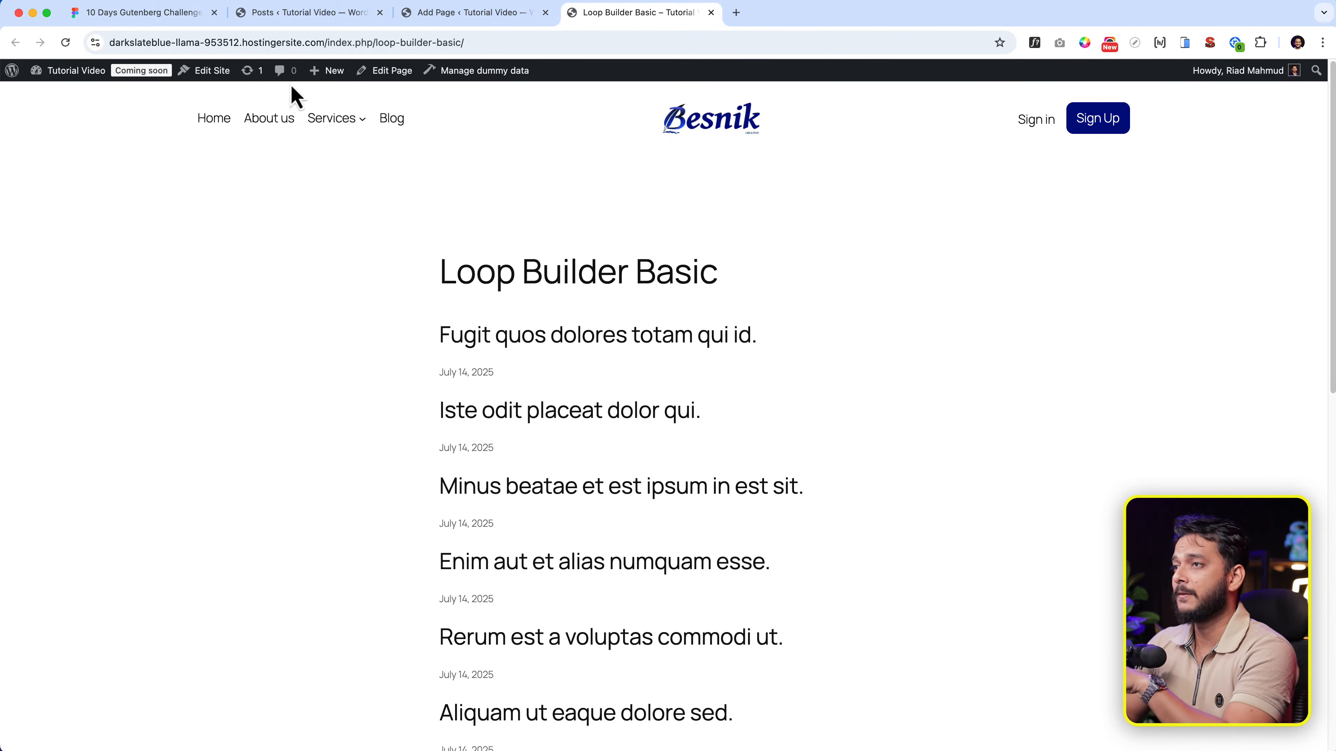
Return to the page editor and examine the Query Loop's nested Post Template, Title, Date, Pagination and No Results blocks.
click(437, 13)
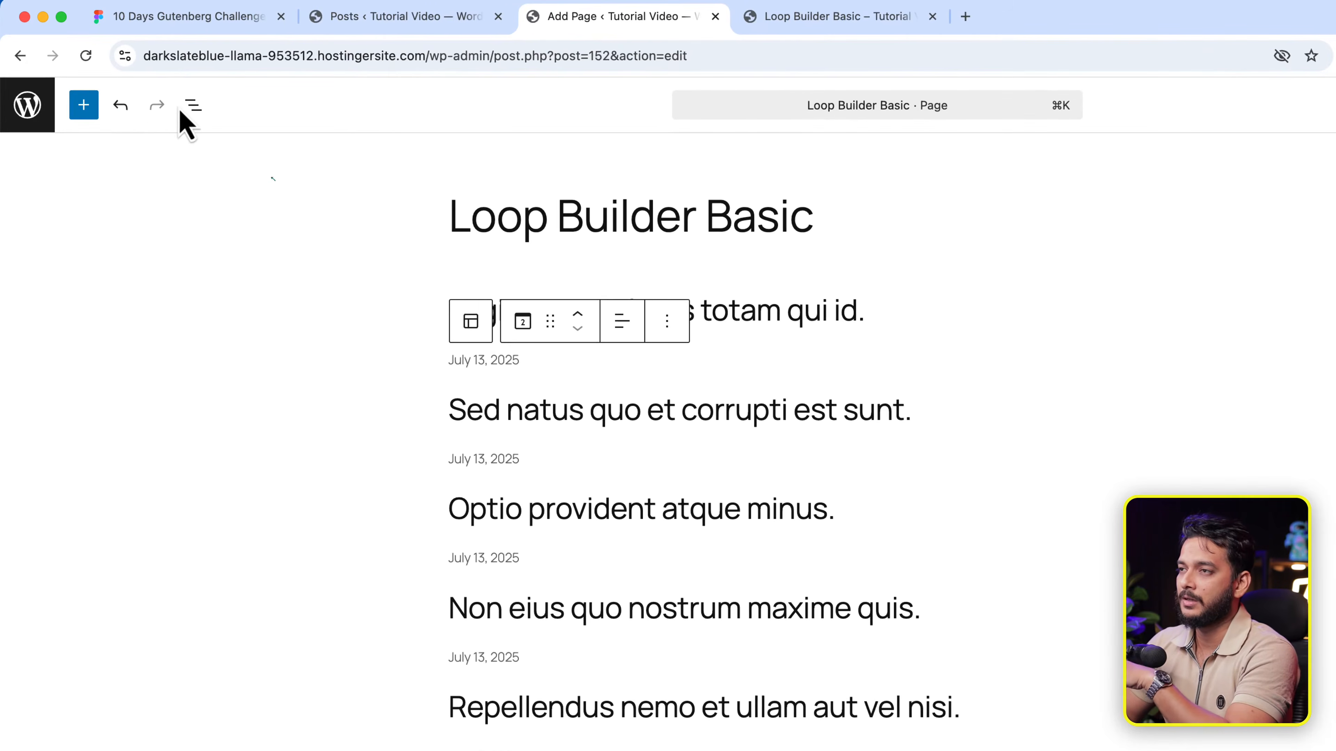
click(179, 97)
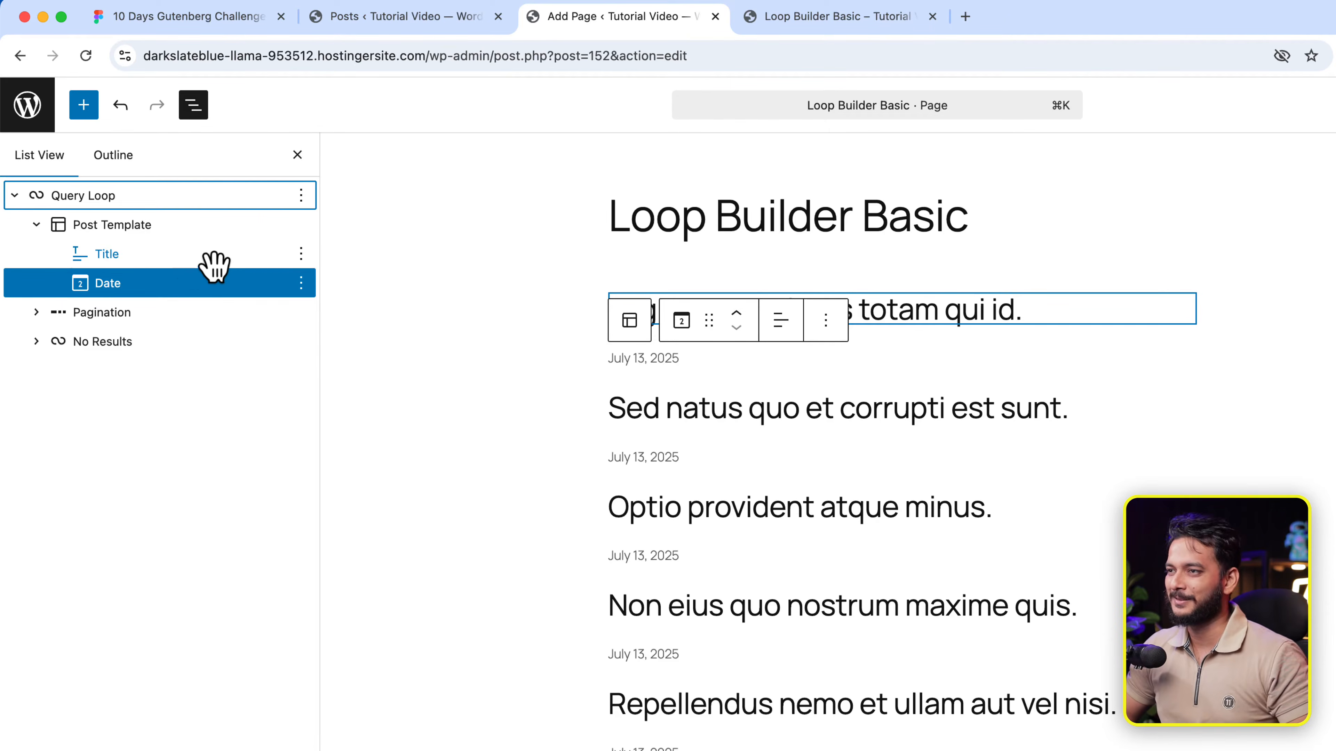
click(192, 232)
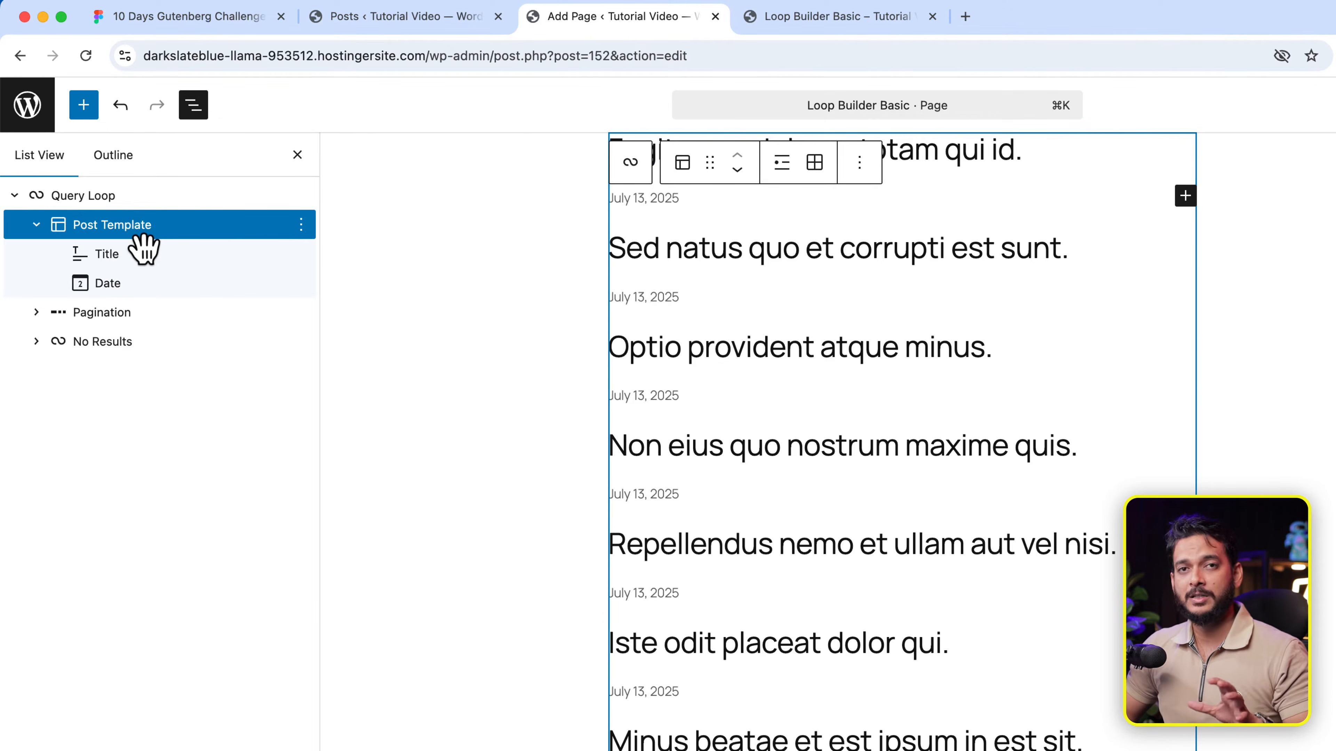
click(149, 260)
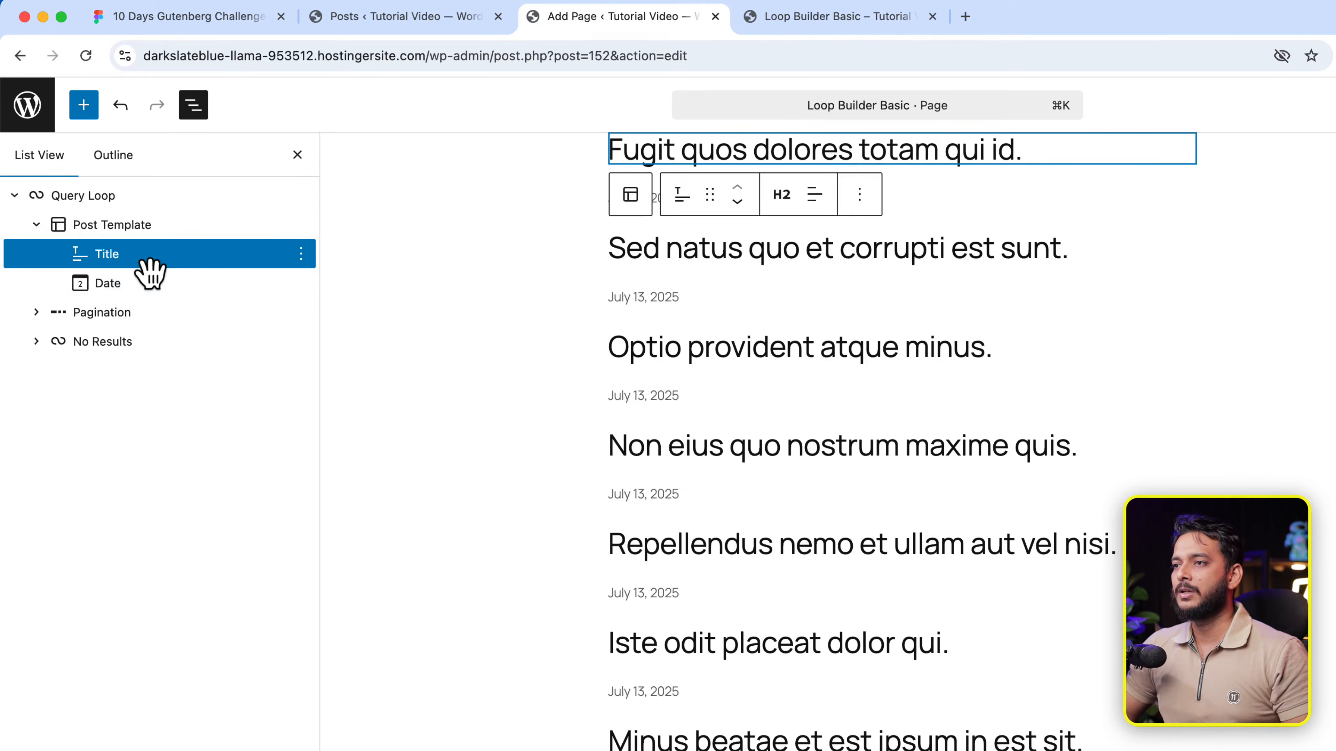
shift+click(150, 286)
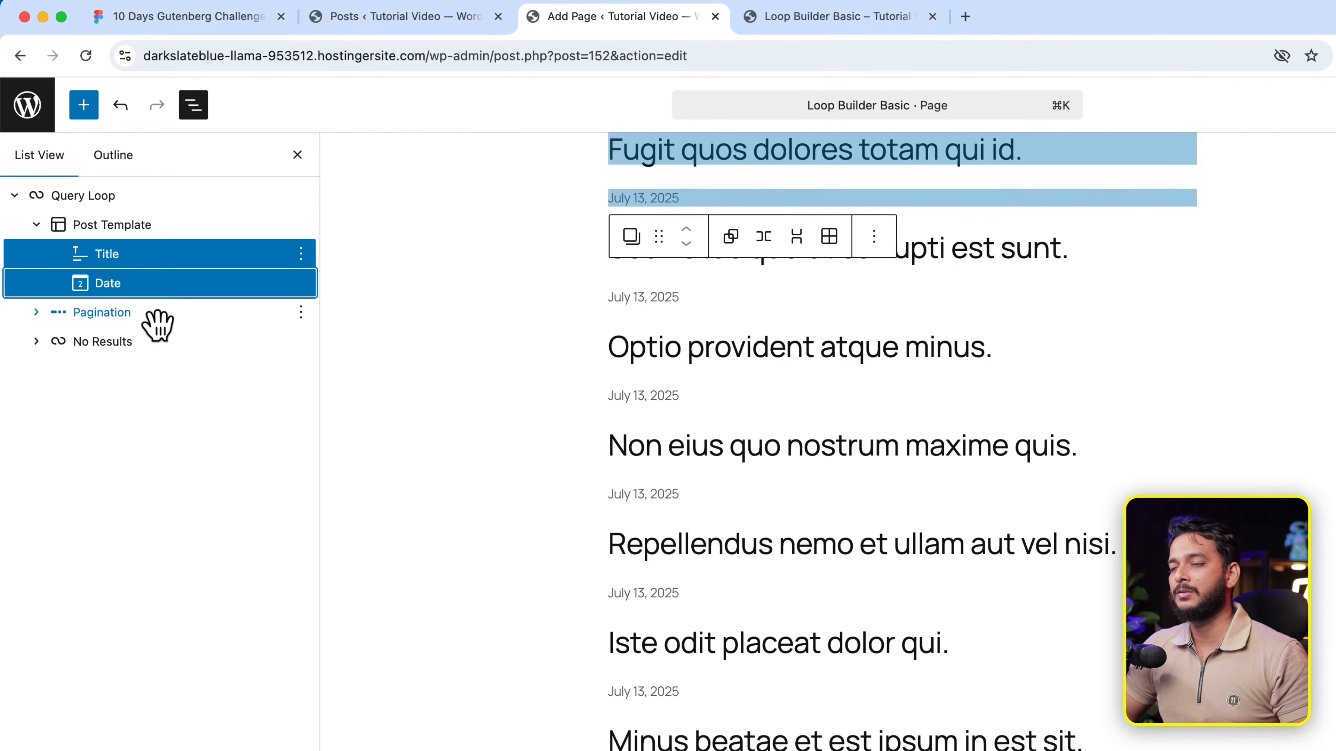
click(154, 312)
click(147, 348)
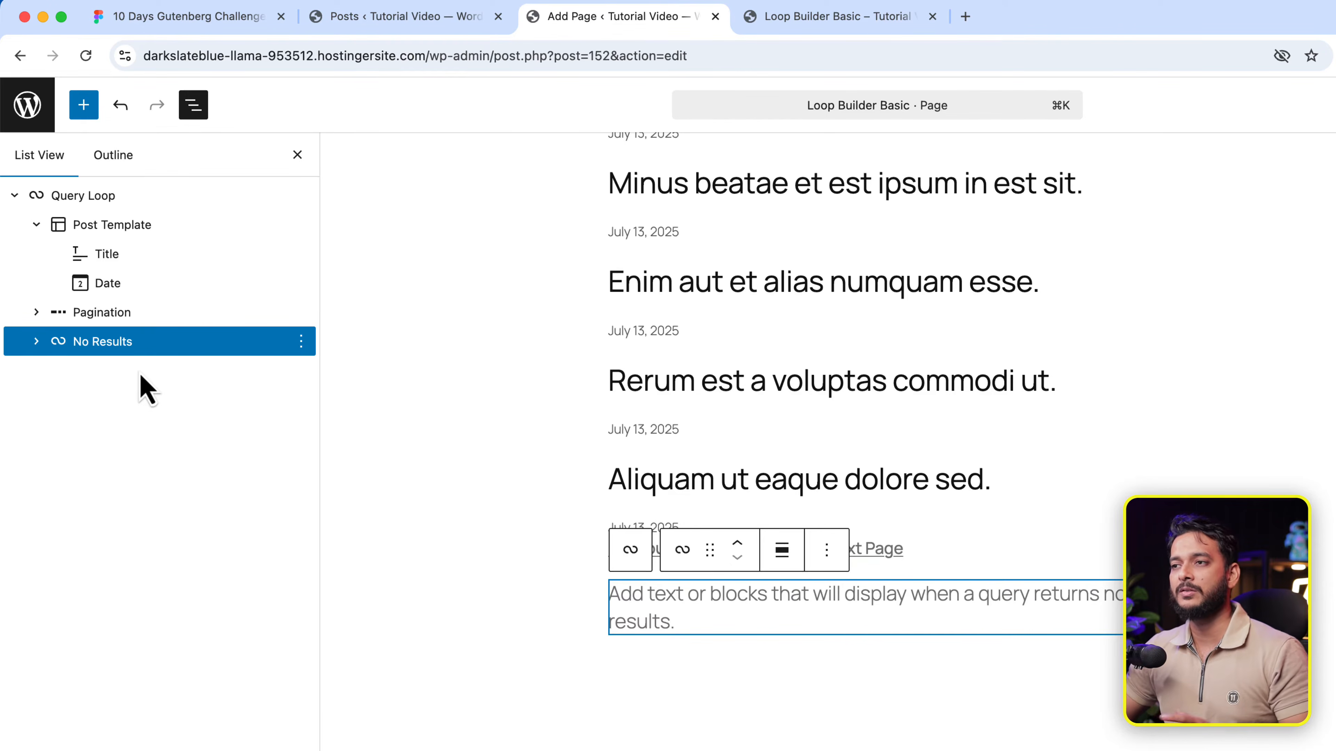
click(167, 317)
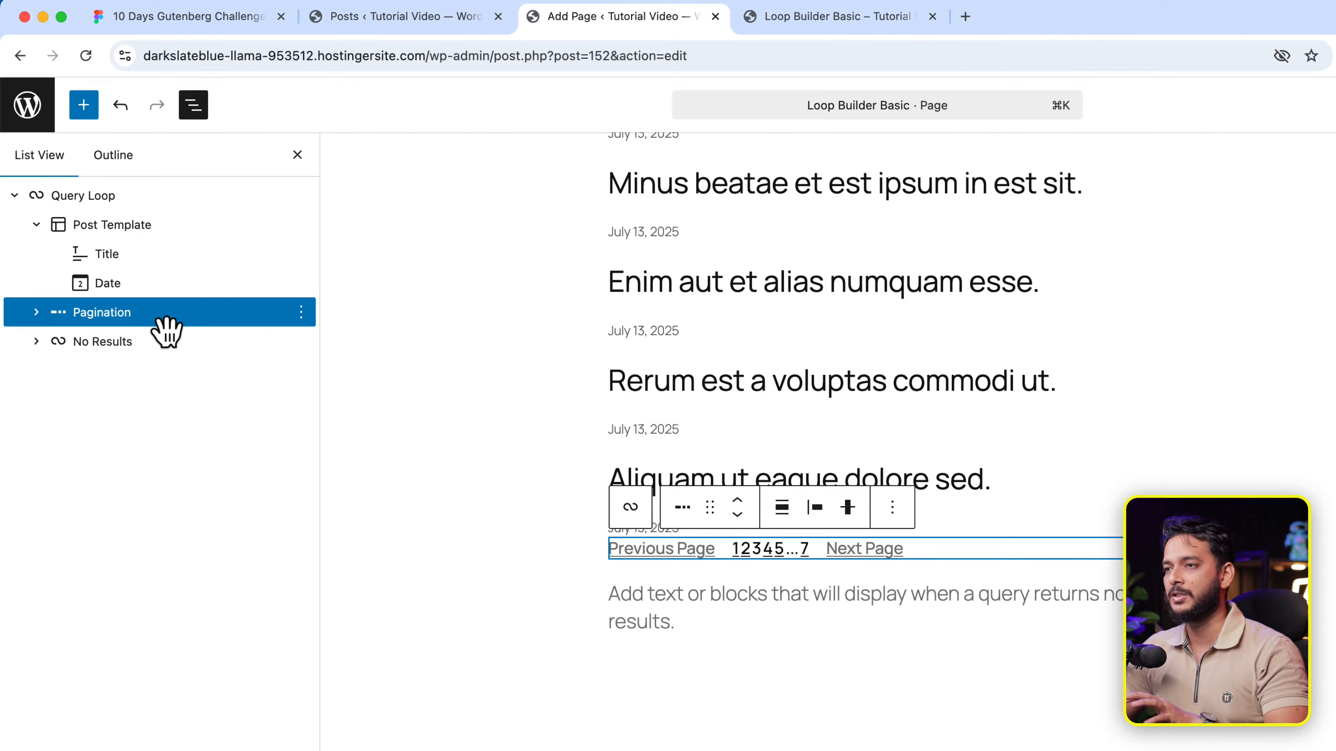
click(179, 258)
shift+click(188, 284)
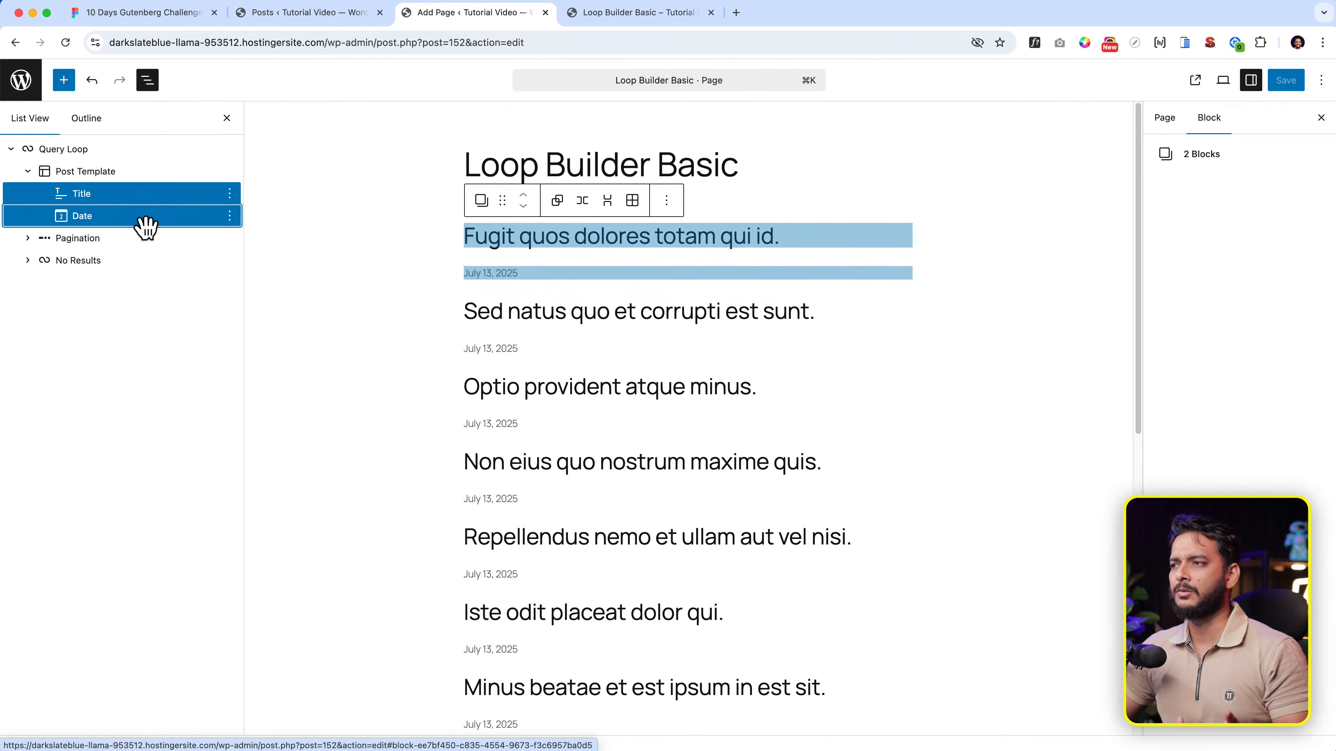
Switch to the Figma design and check the overall width of the Trending Blogs card group.
click(170, 13)
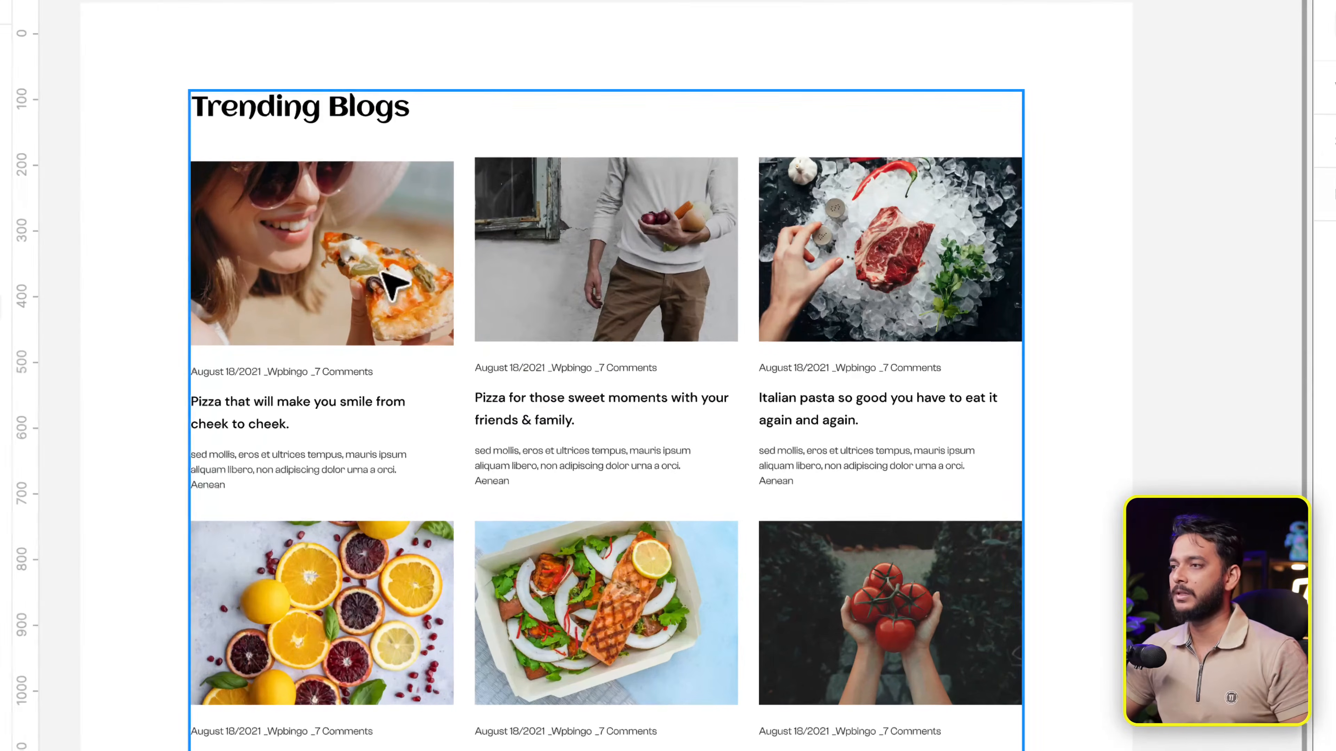
click(476, 201)
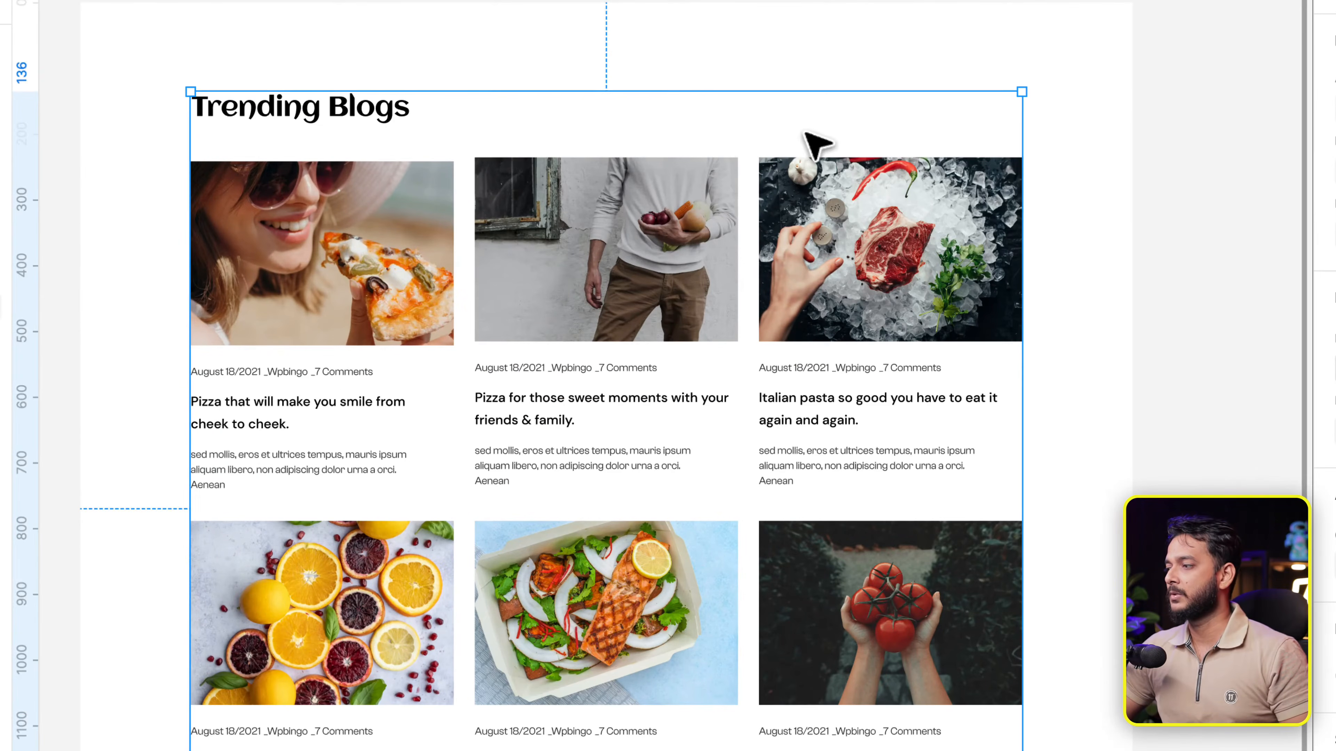
scroll(558, 290, down, 10)
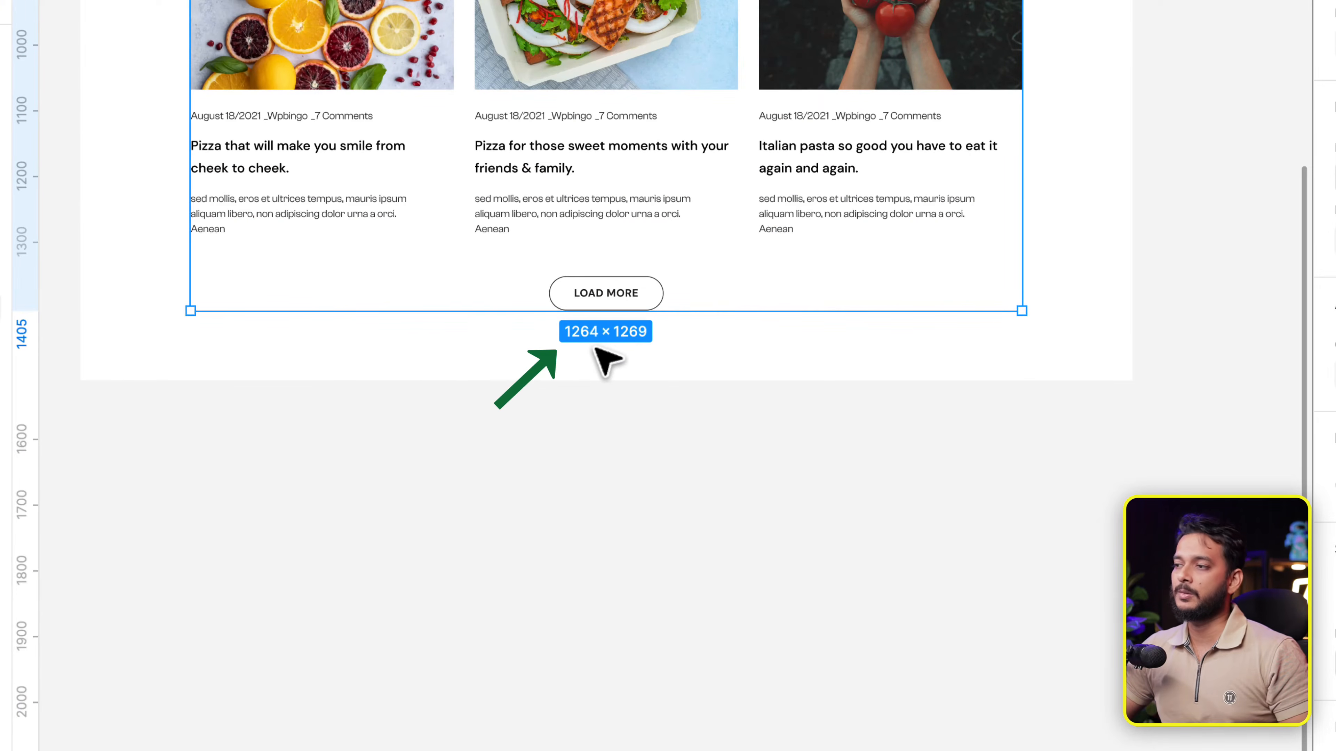
scroll(589, 347, up, 10)
Back in the page editor, set the Query Loop block's alignment to Wide width.
click(427, 22)
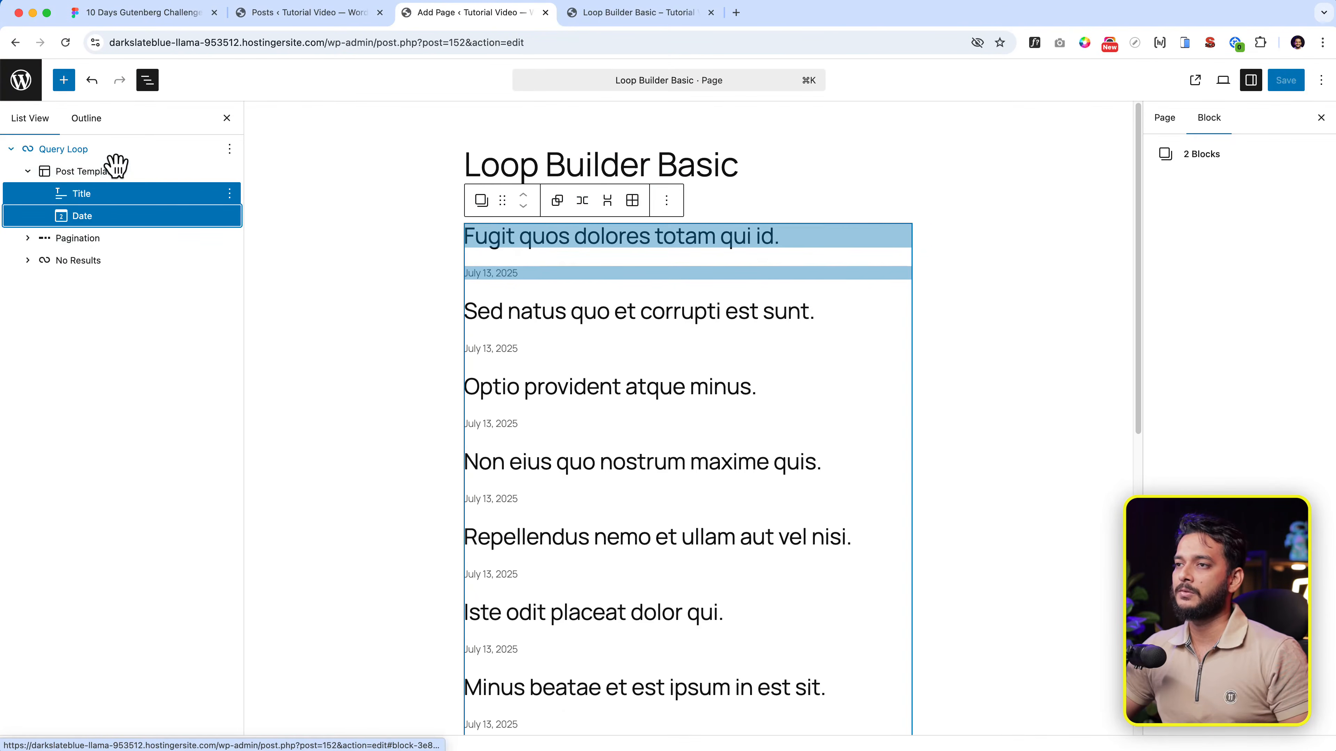
click(113, 153)
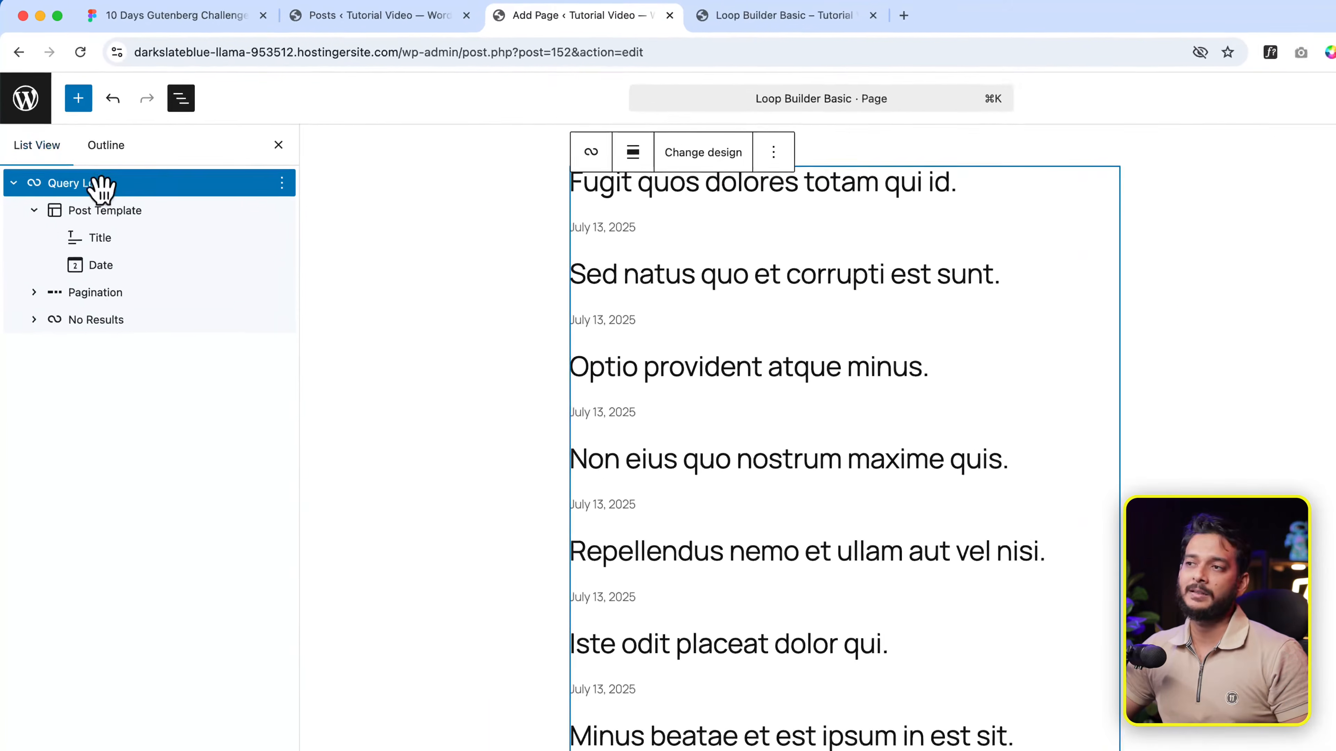
click(516, 123)
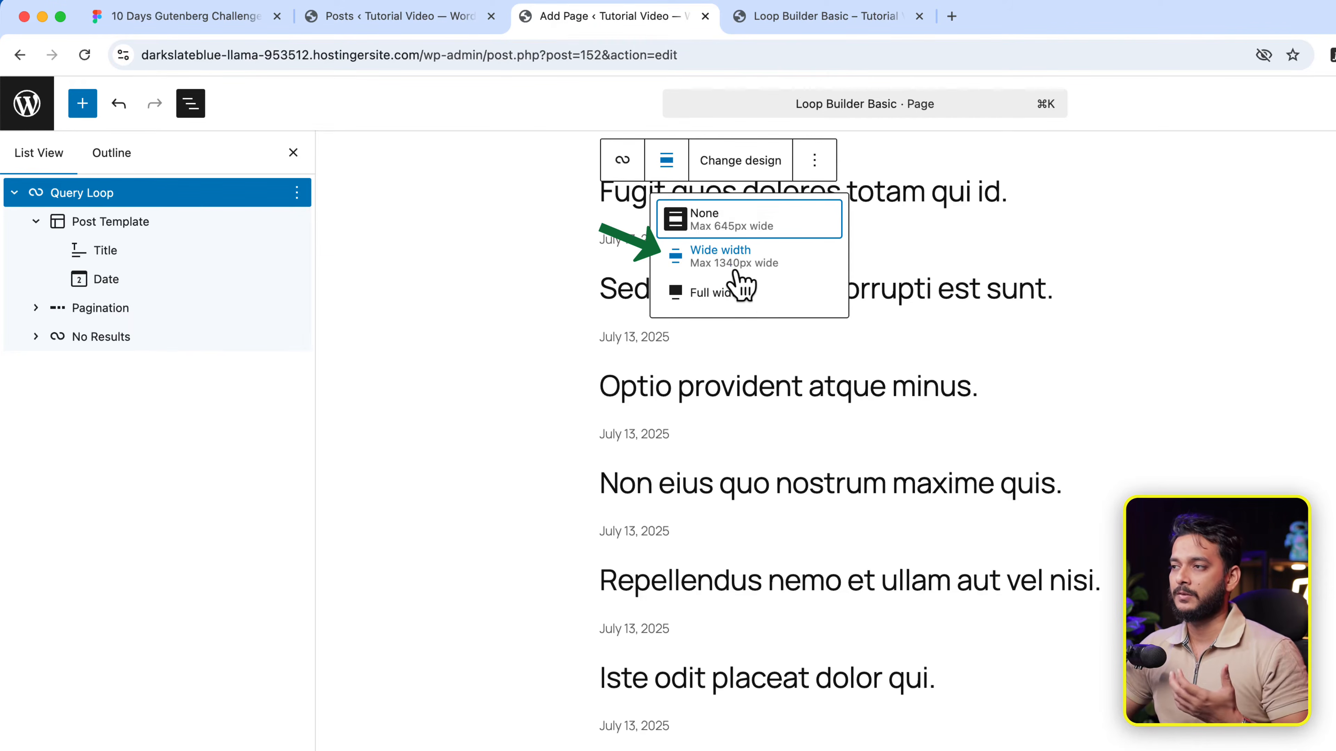
click(762, 276)
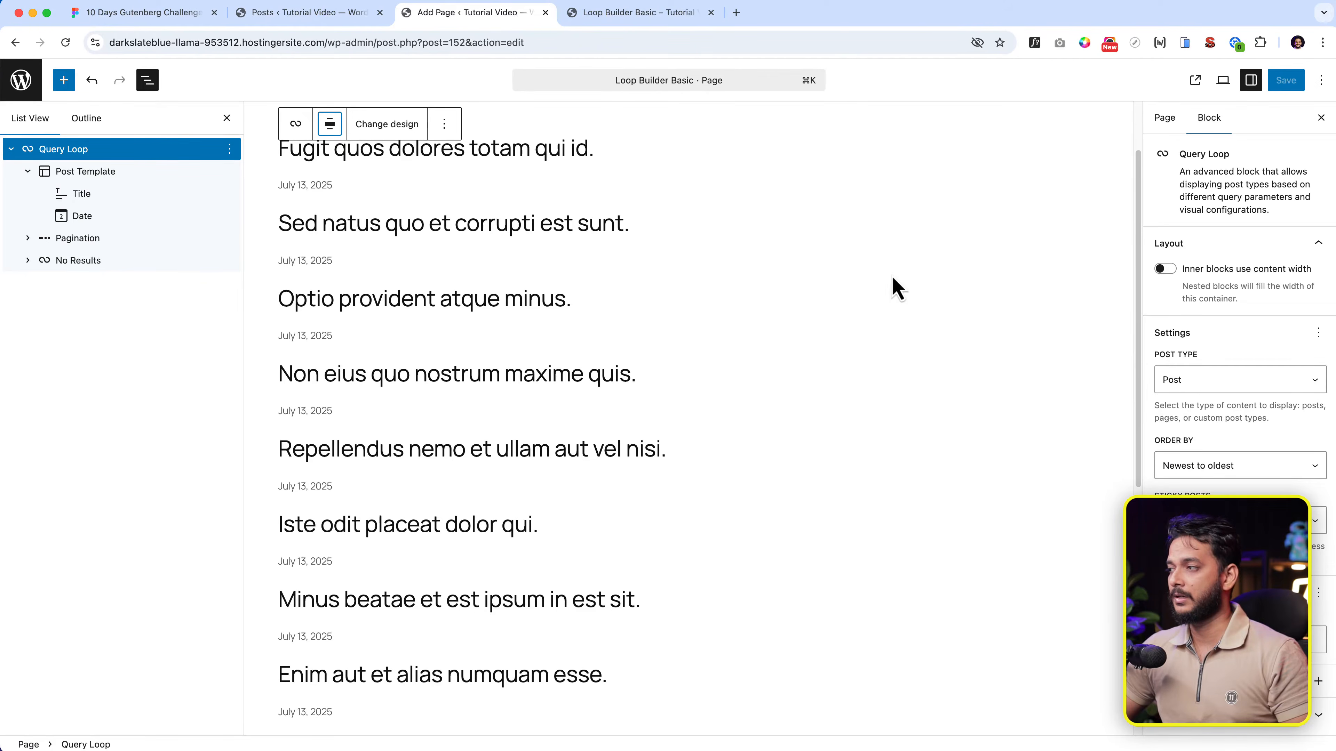
scroll(707, 388, up, 1)
scroll(707, 388, down, 3)
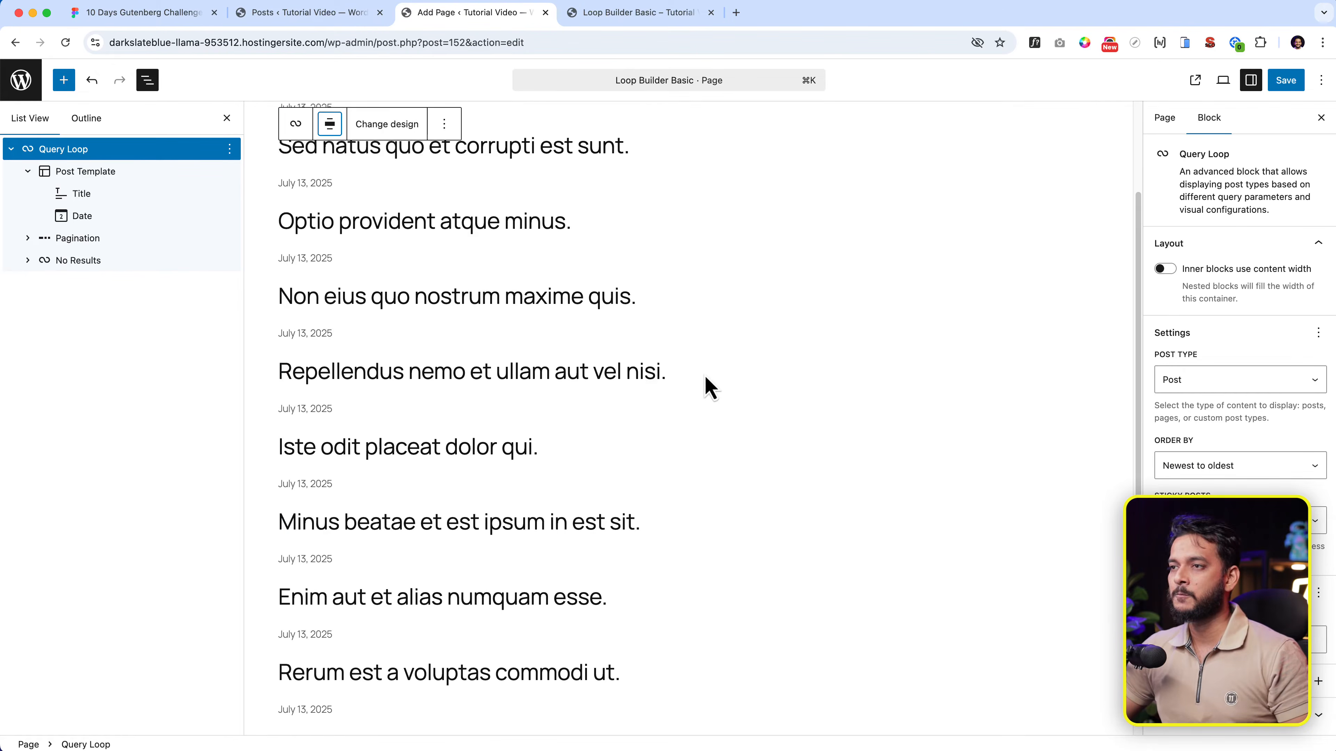
Switch to the Figma design and inspect the image at the top of the first blog card.
click(126, 197)
click(158, 14)
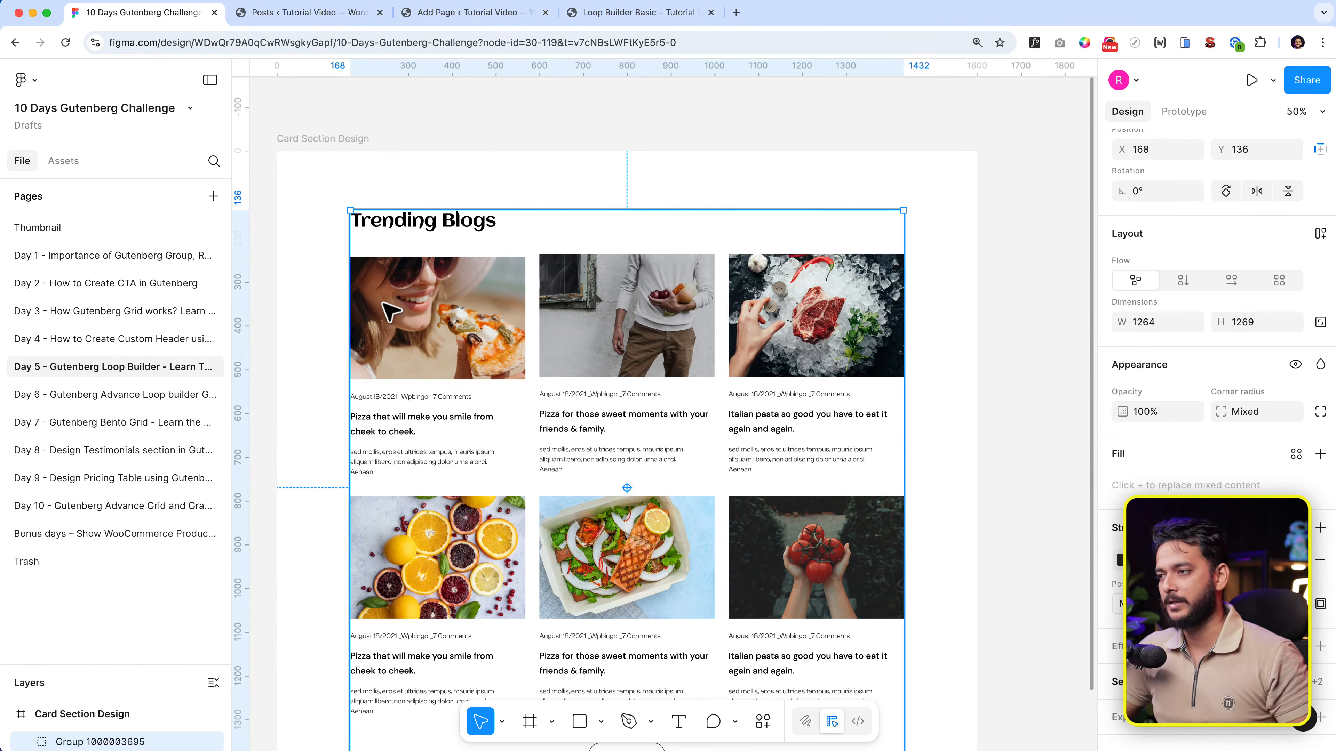
click(401, 307)
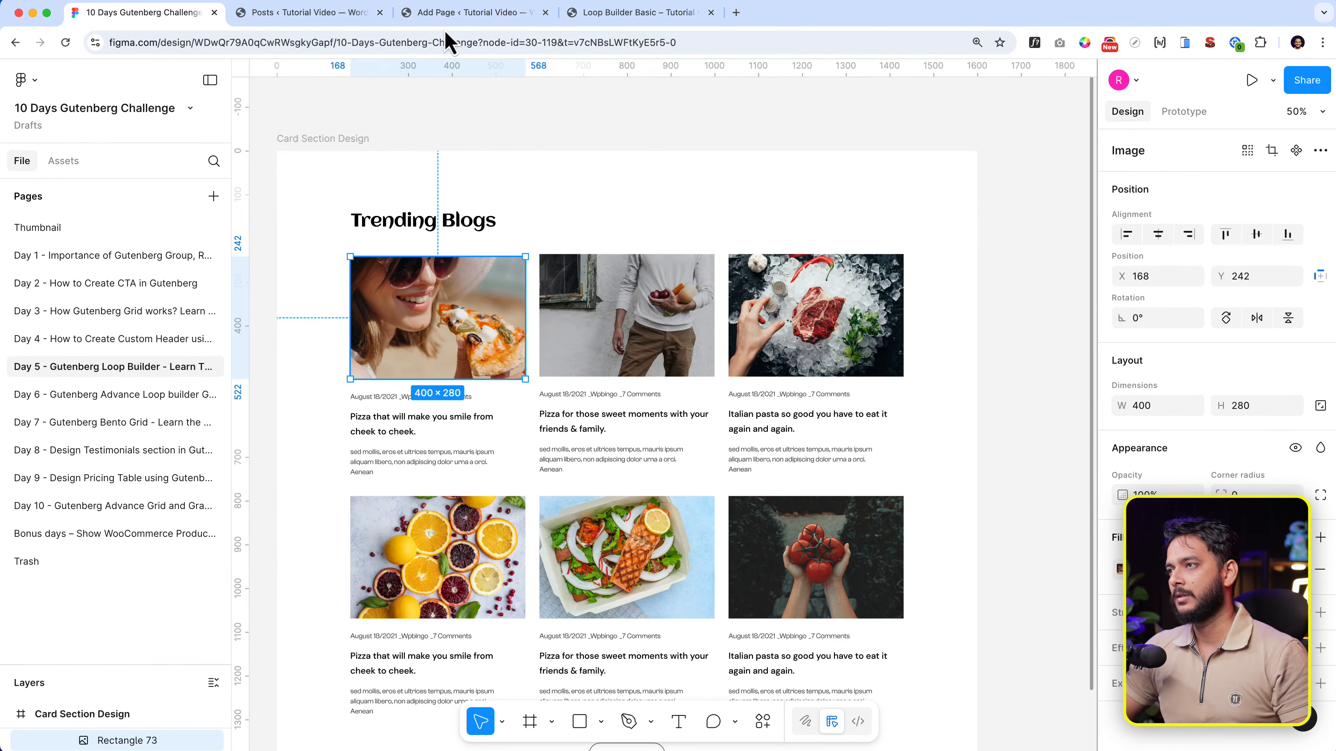
Back in the page editor, insert a Featured Image block before the Title inside the Post Template.
click(458, 14)
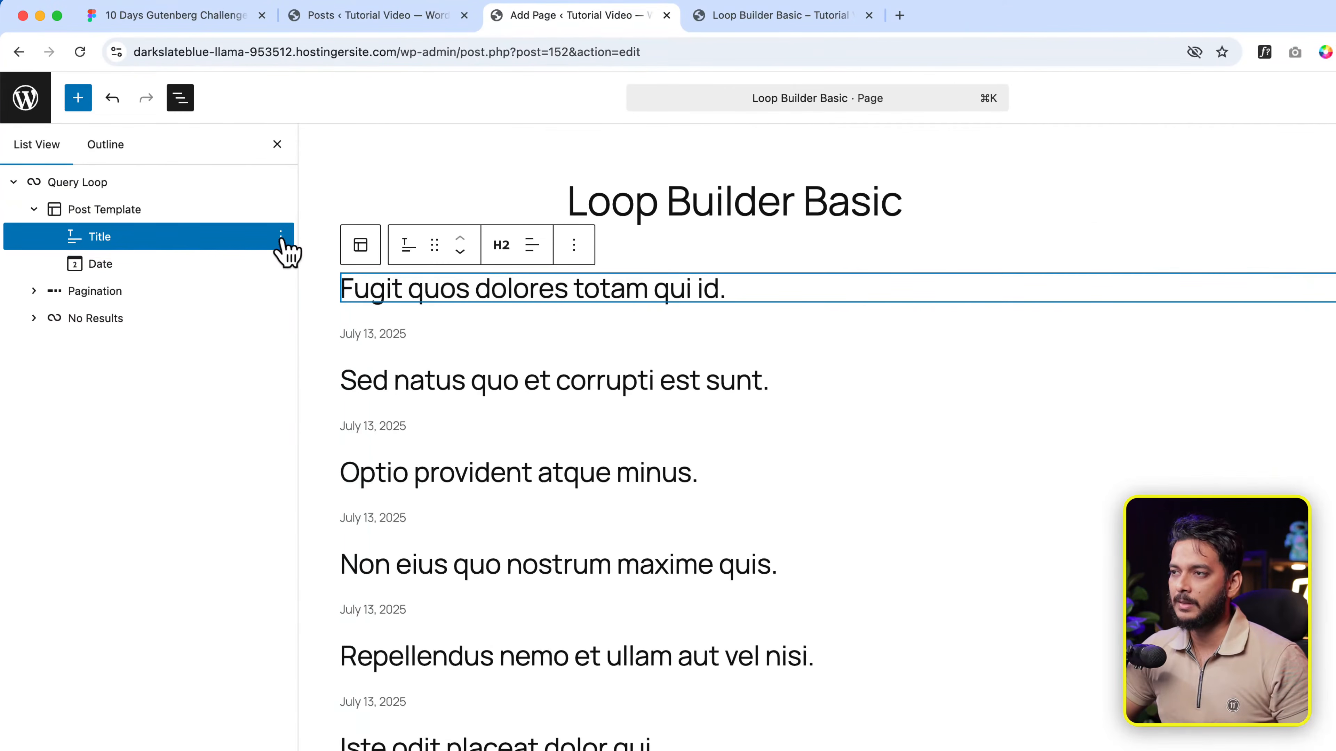
click(230, 193)
click(326, 387)
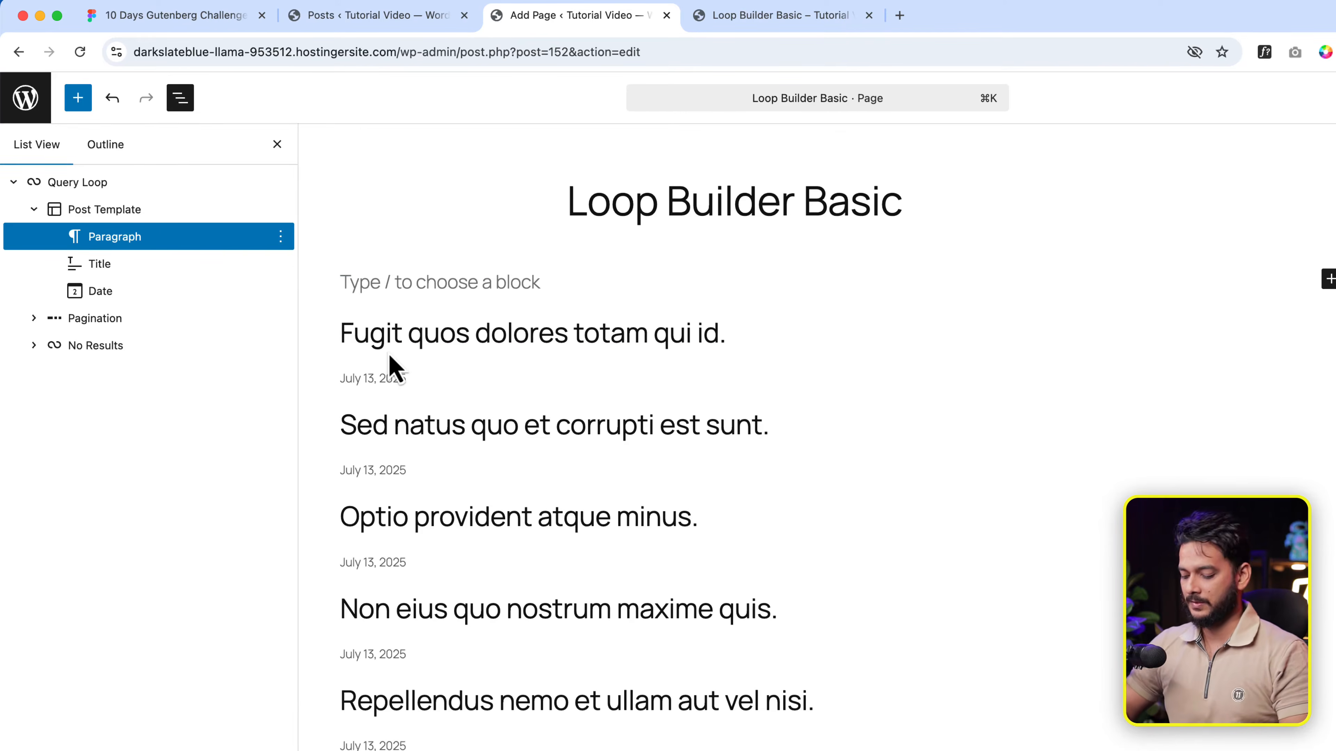
text(/)
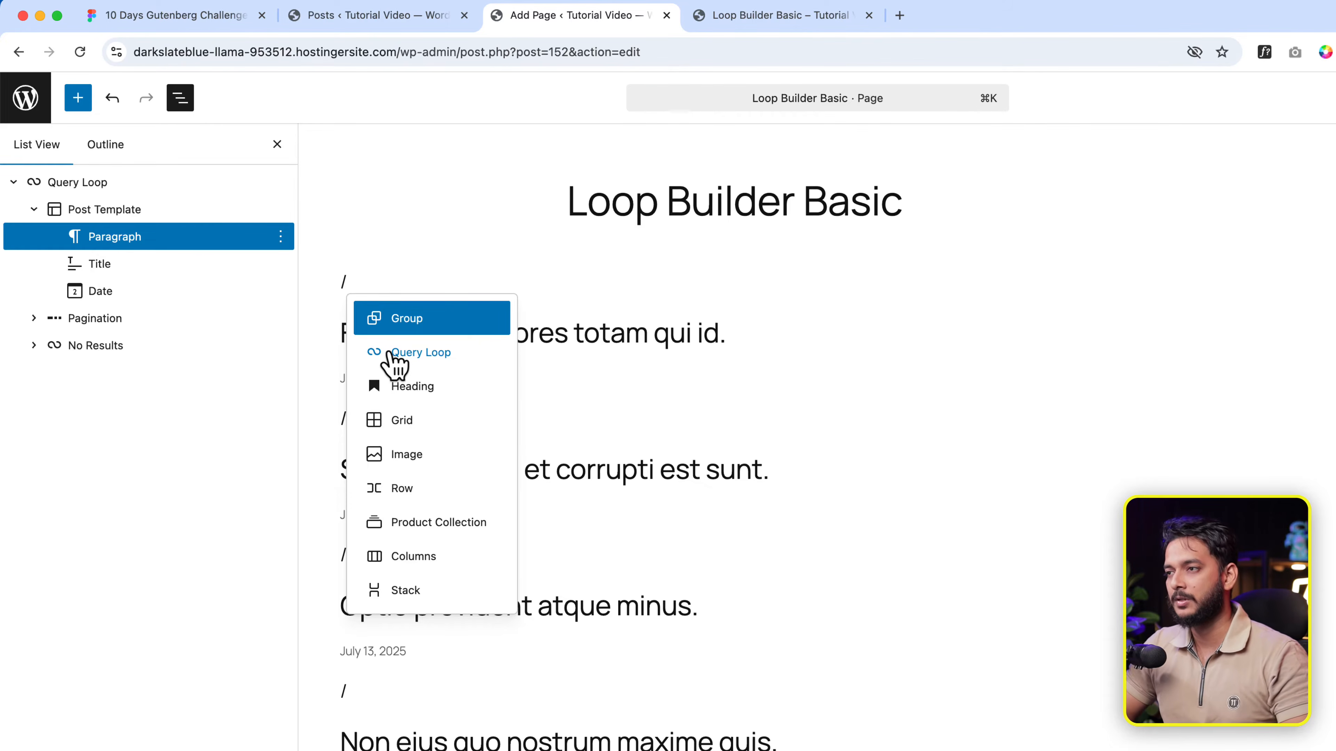
text(fea)
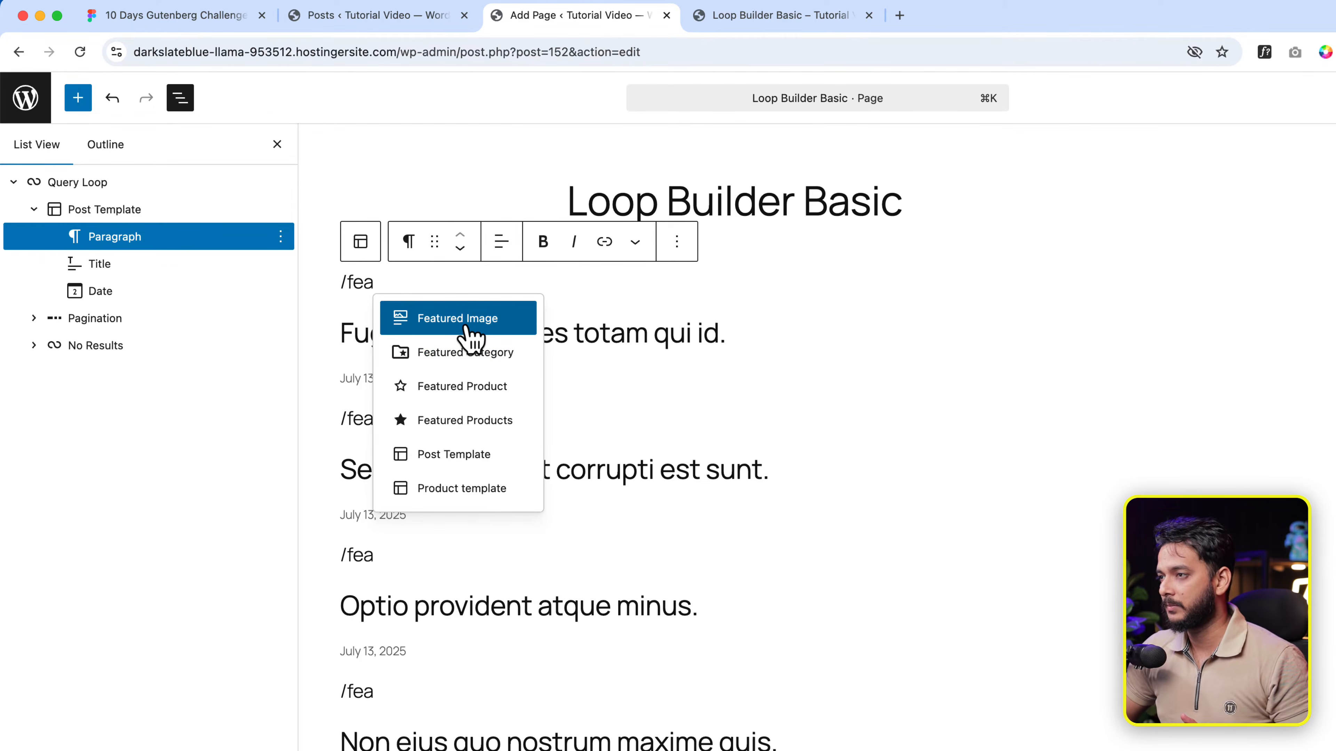
click(466, 329)
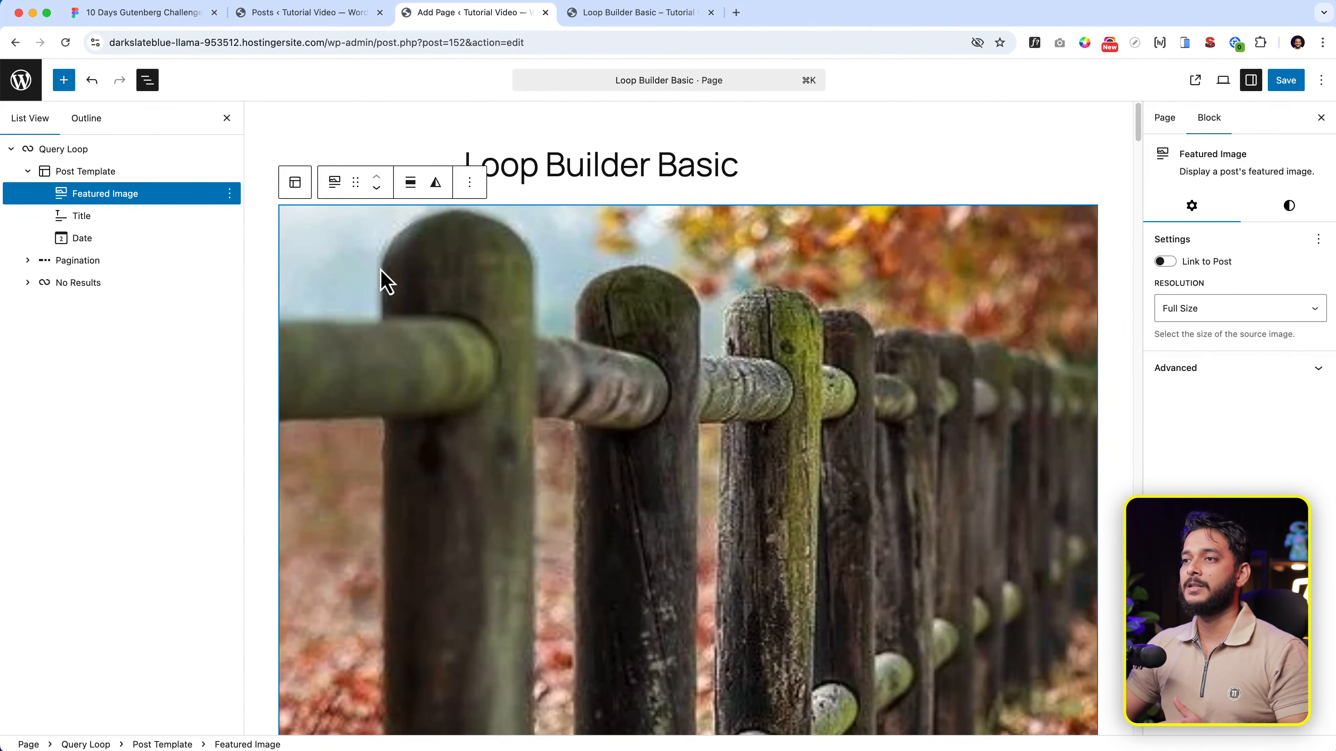
scroll(473, 378, down, 5)
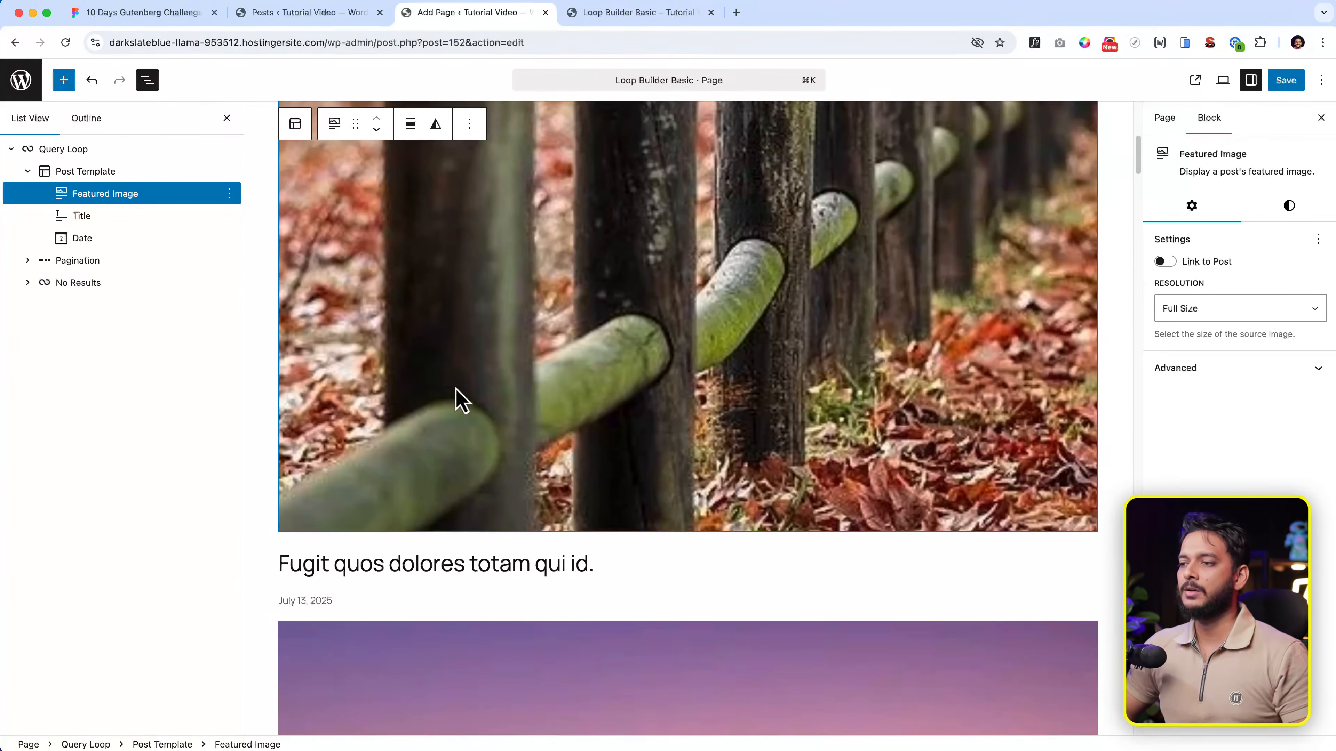
Switch to the Figma design and check the order of date, title and description in the first card.
click(408, 571)
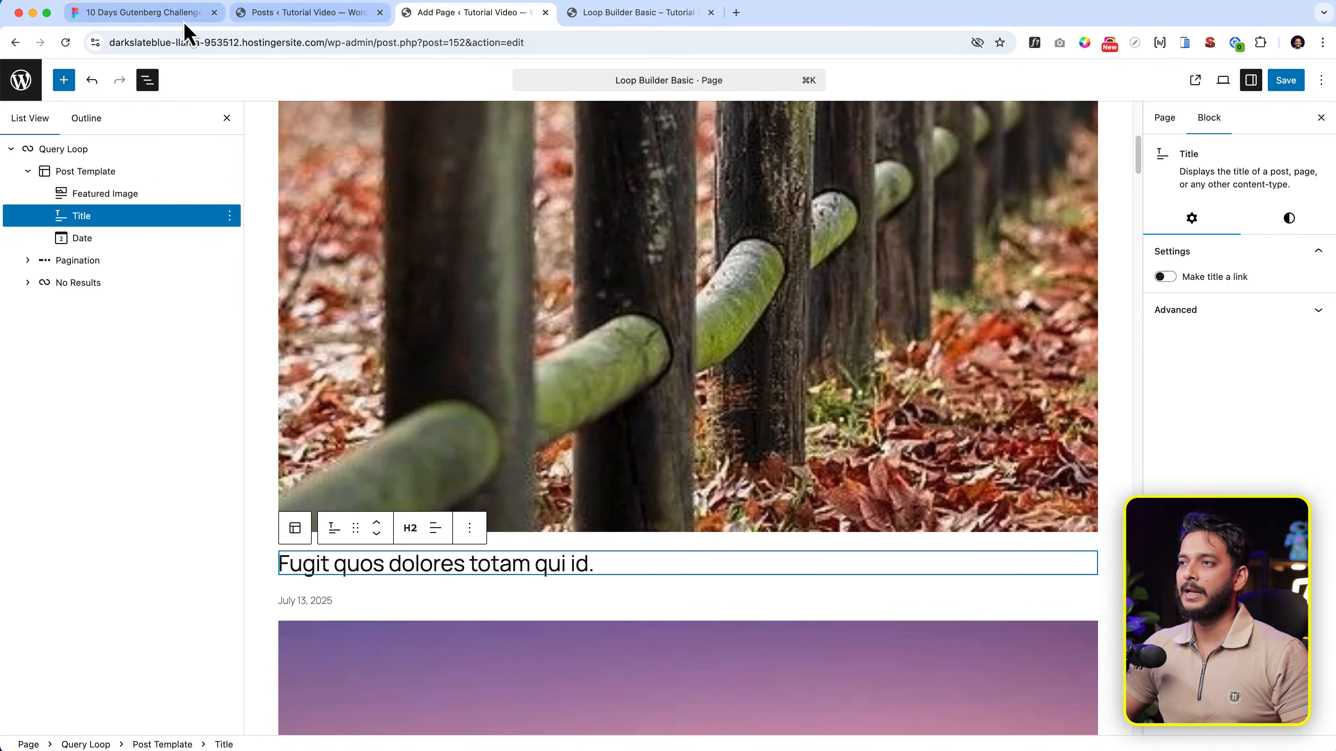
click(158, 12)
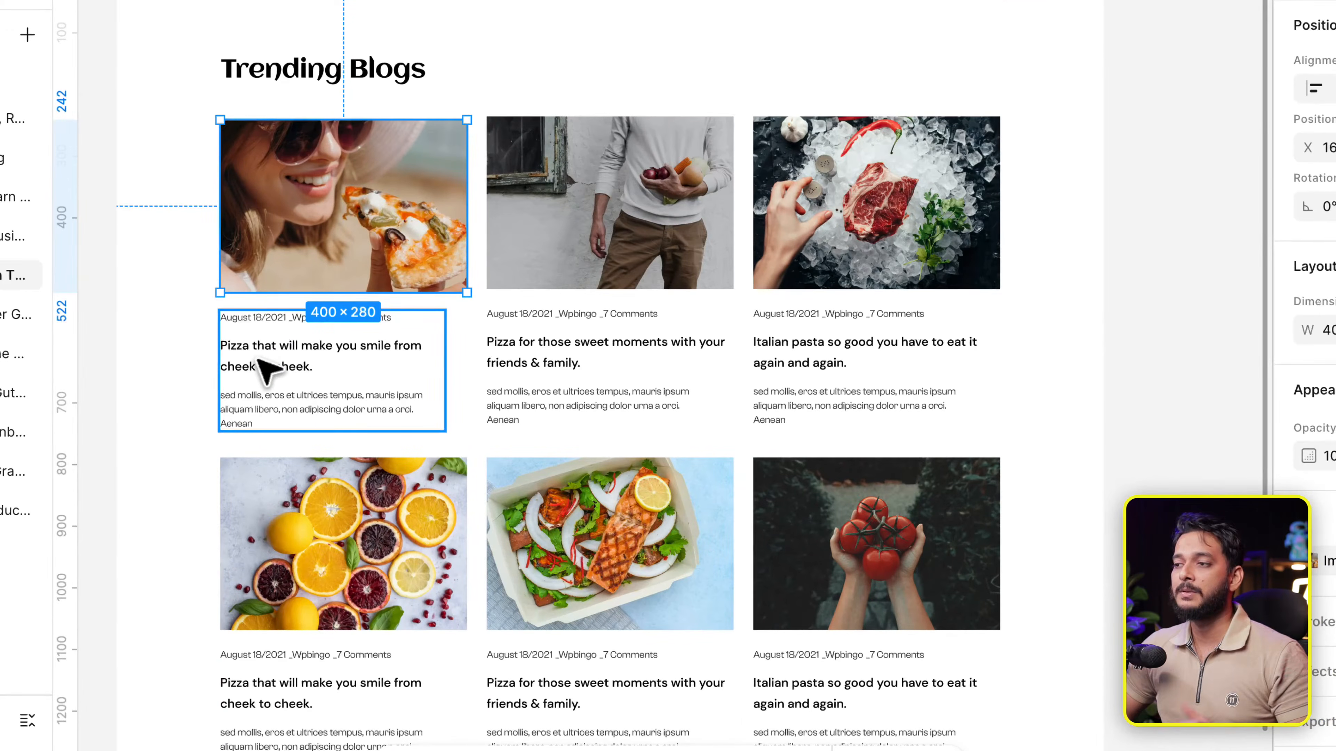
click(260, 340)
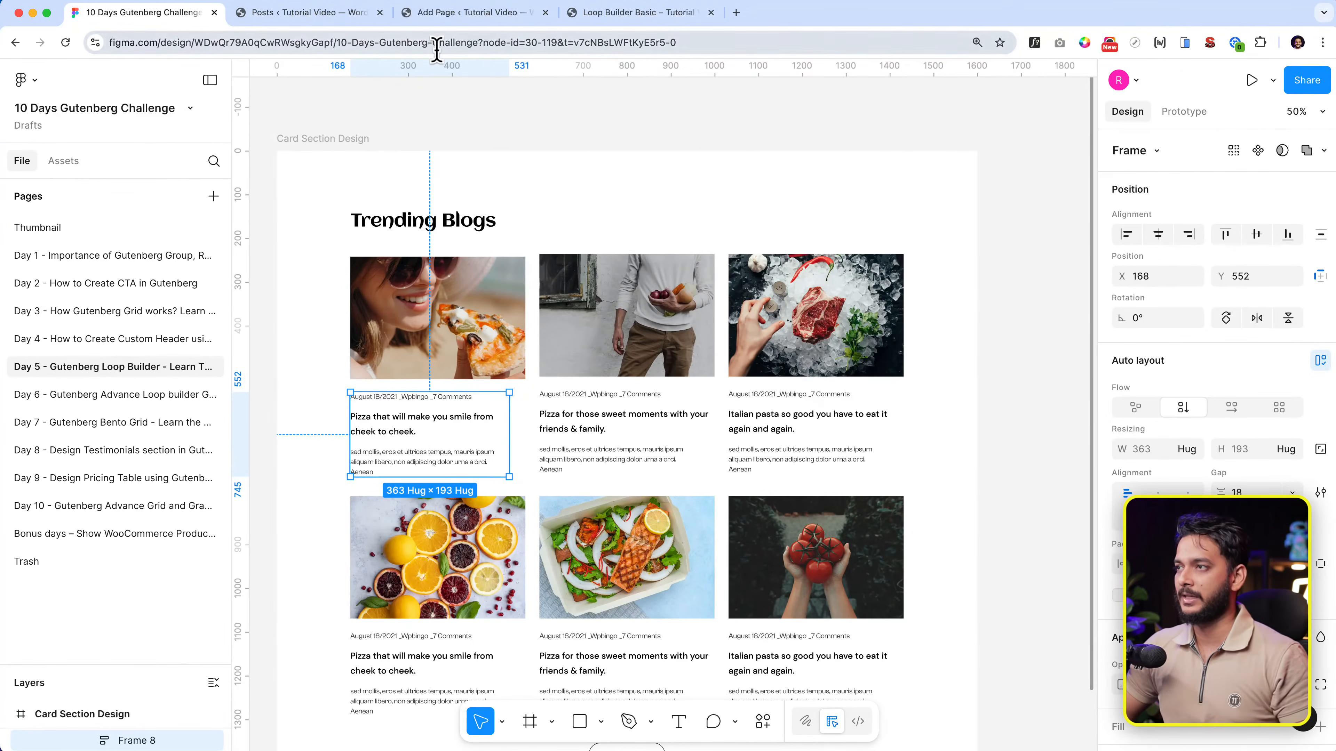
Return to the page editor and move the Date block above the Title in the Post Template.
click(444, 12)
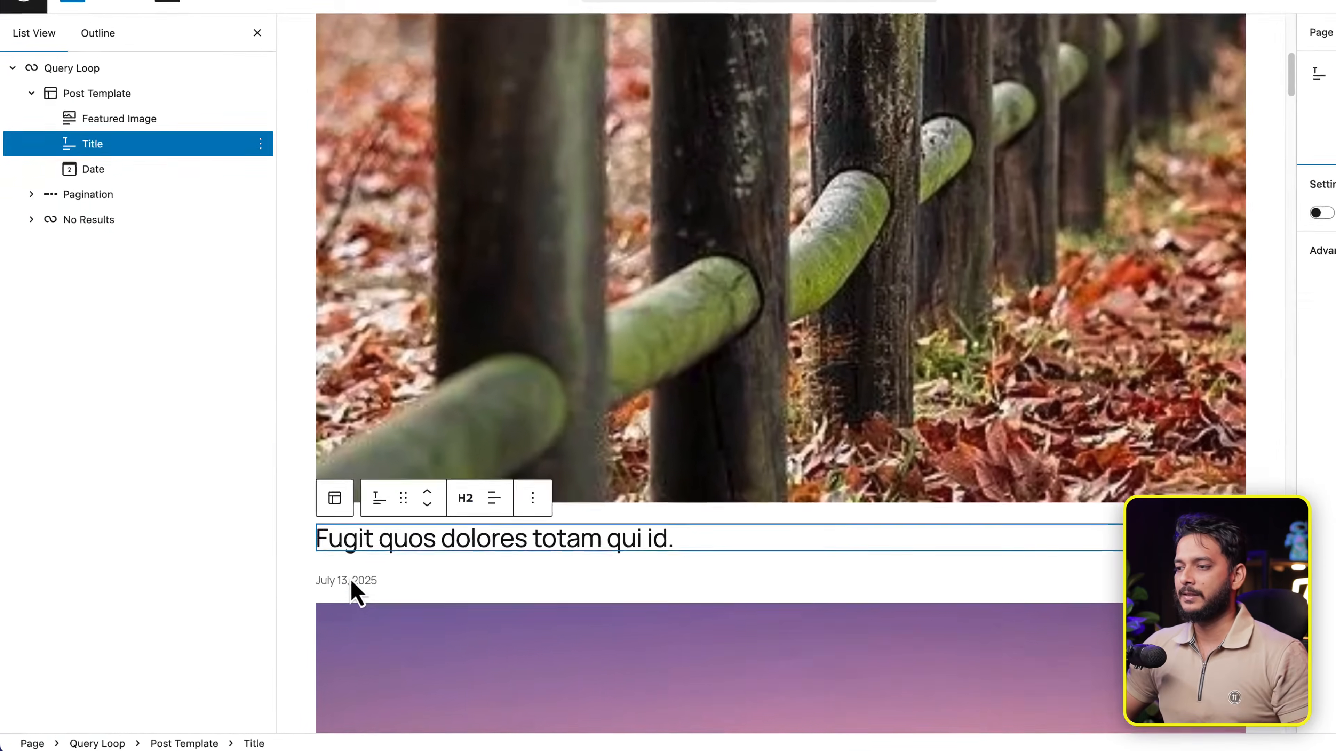
click(351, 582)
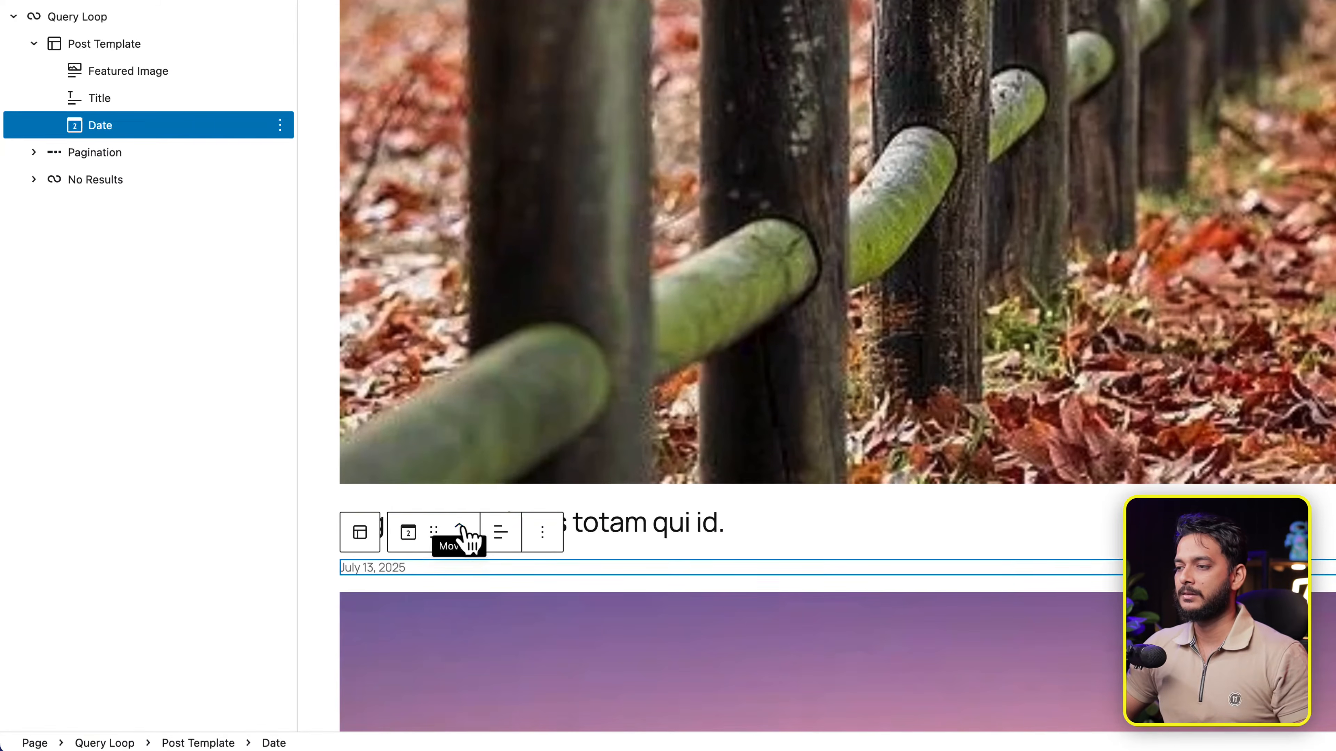
click(461, 533)
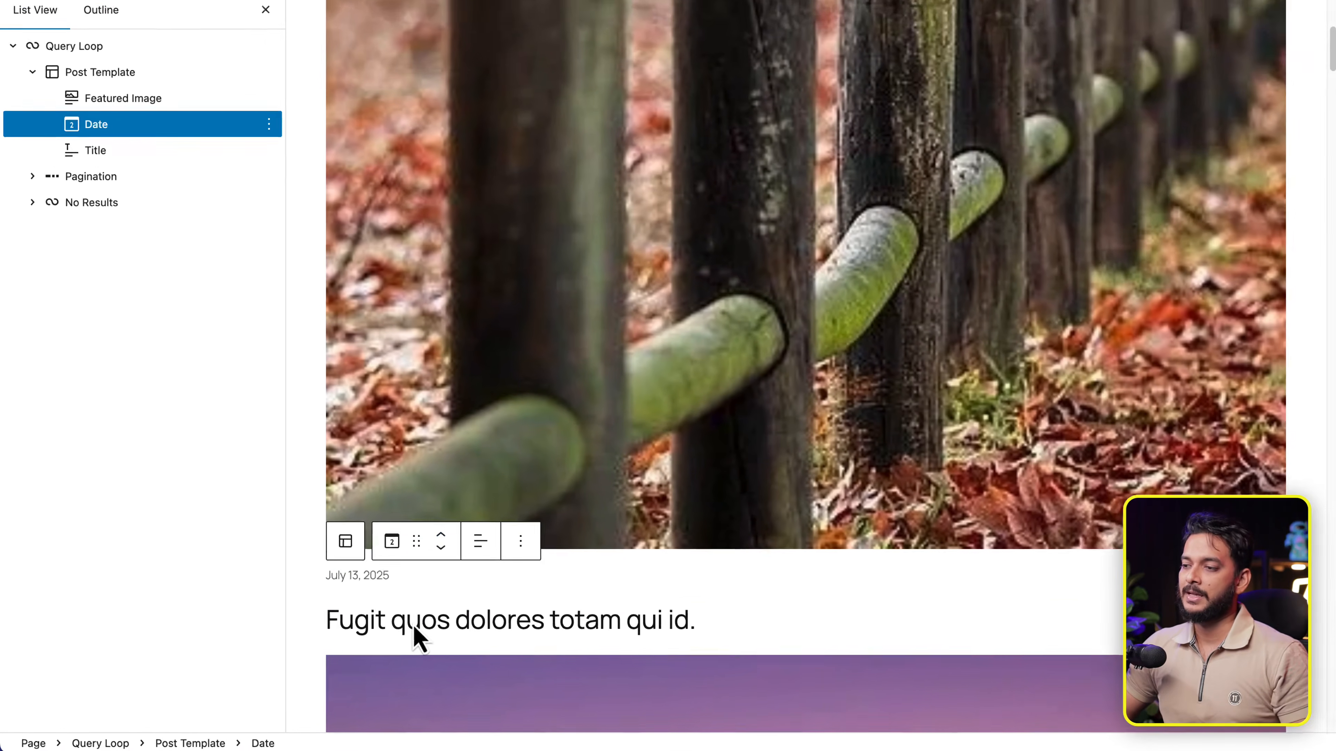
Switch to Figma and inspect the description text below the first card's title.
click(415, 627)
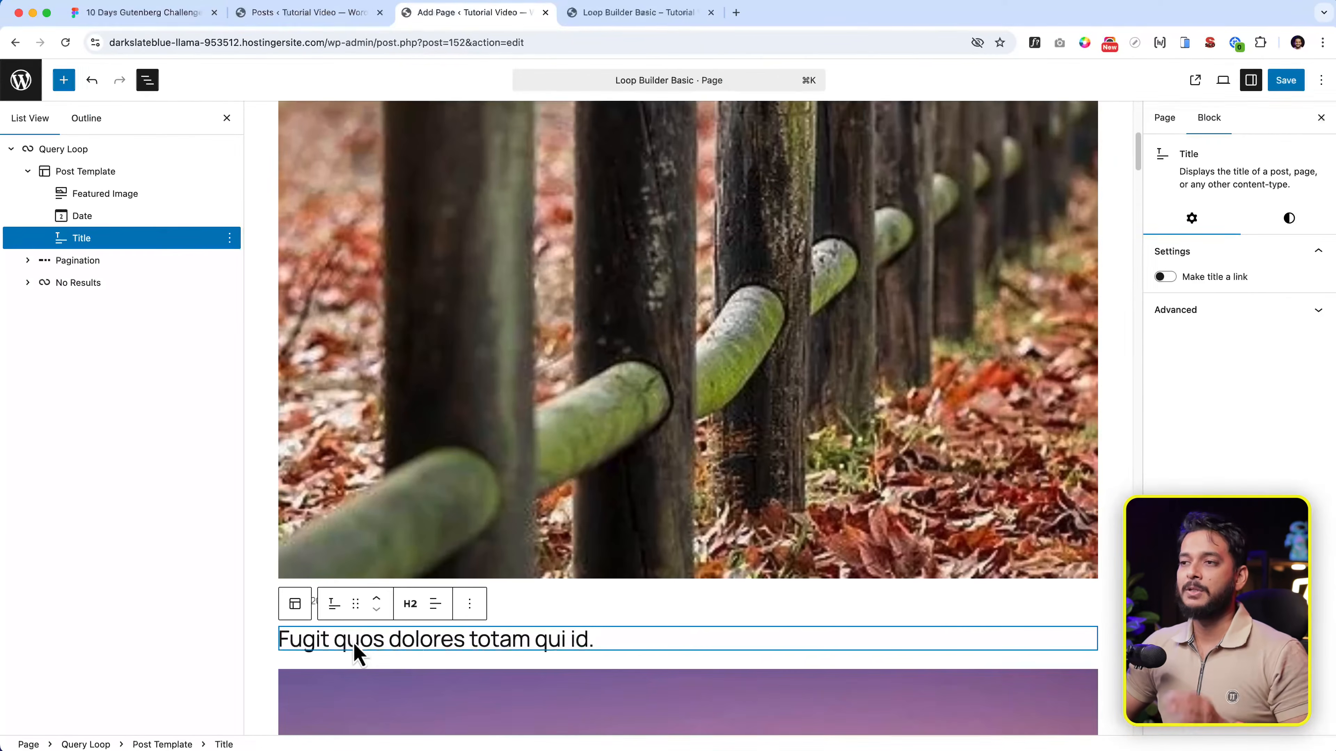
click(167, 15)
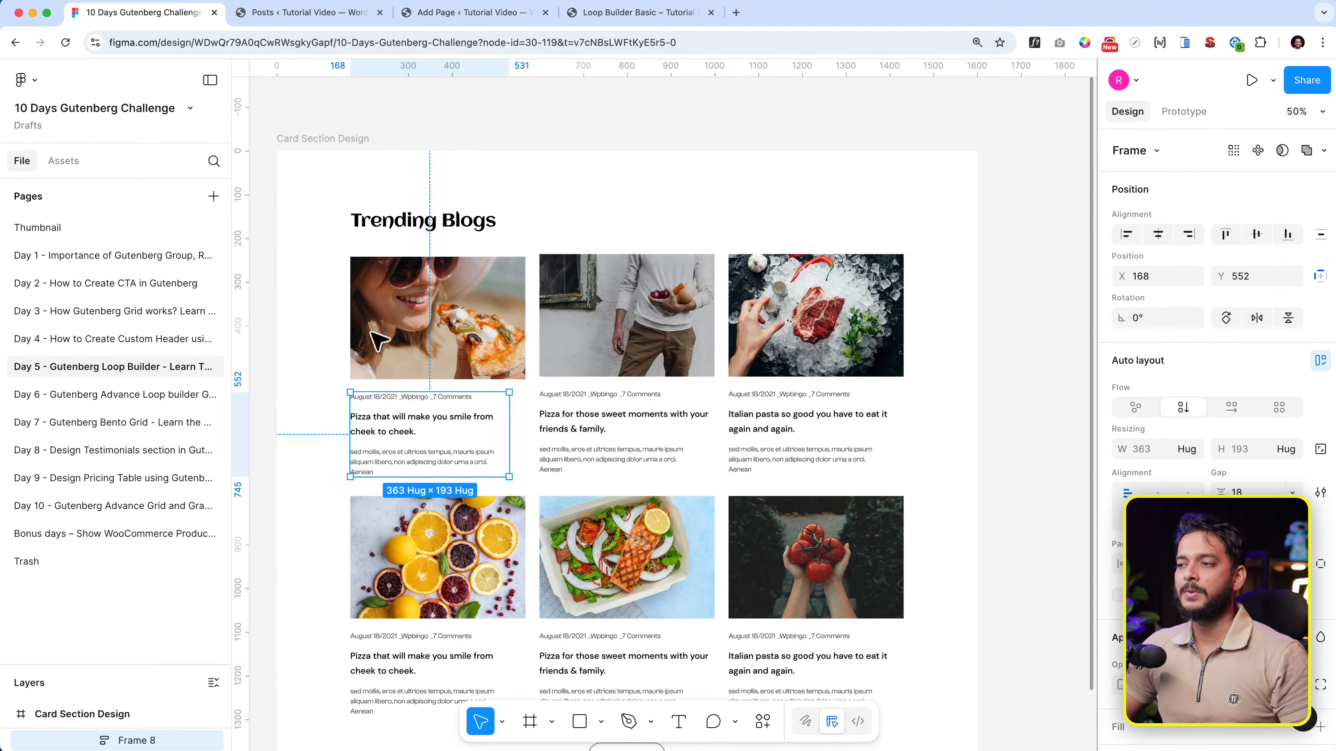
click(399, 471)
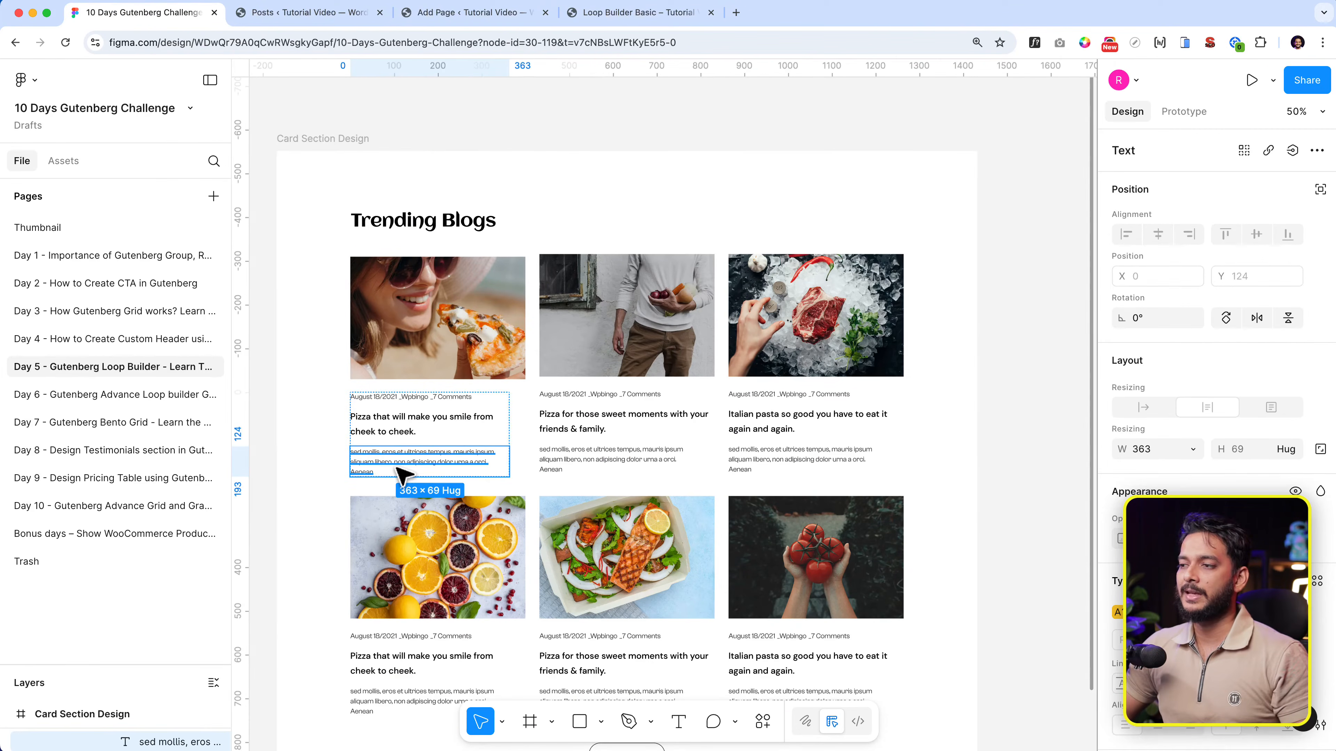
Back in the page editor, insert an Excerpt block after the Title in the Post Template.
click(435, 15)
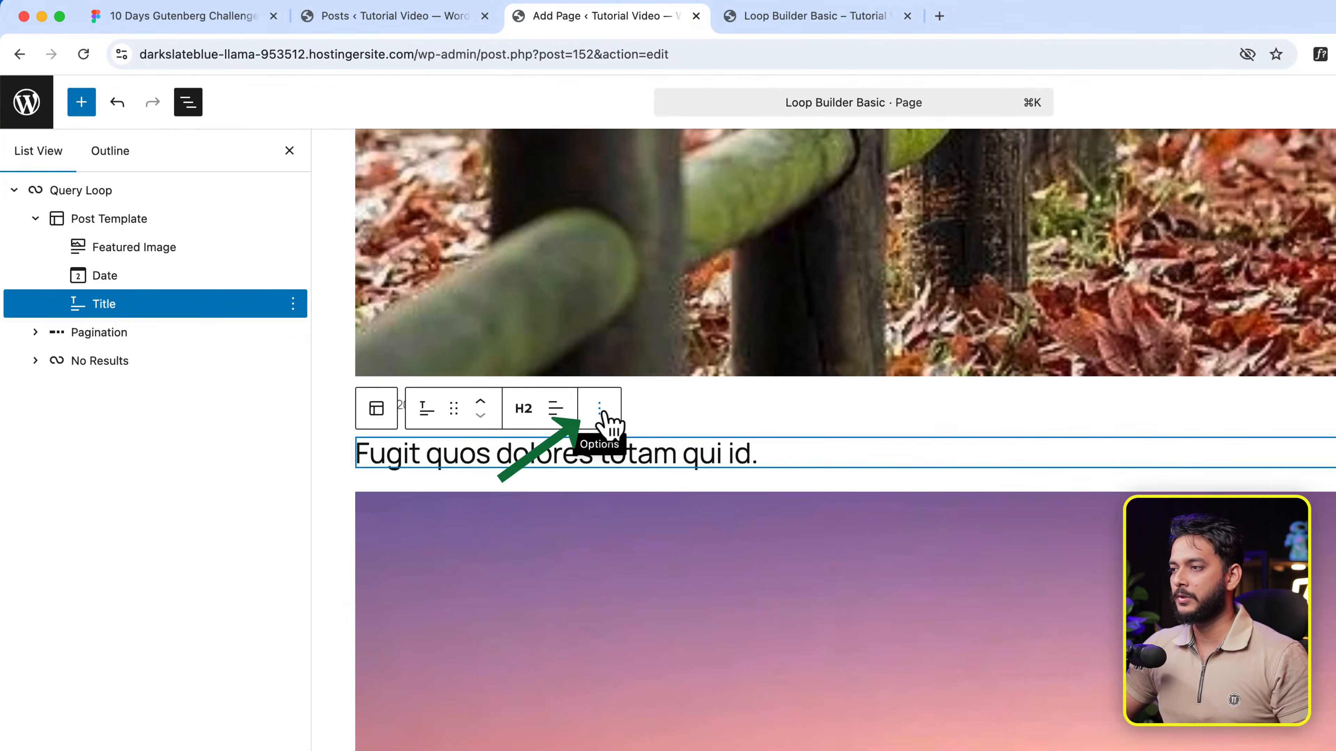
click(604, 418)
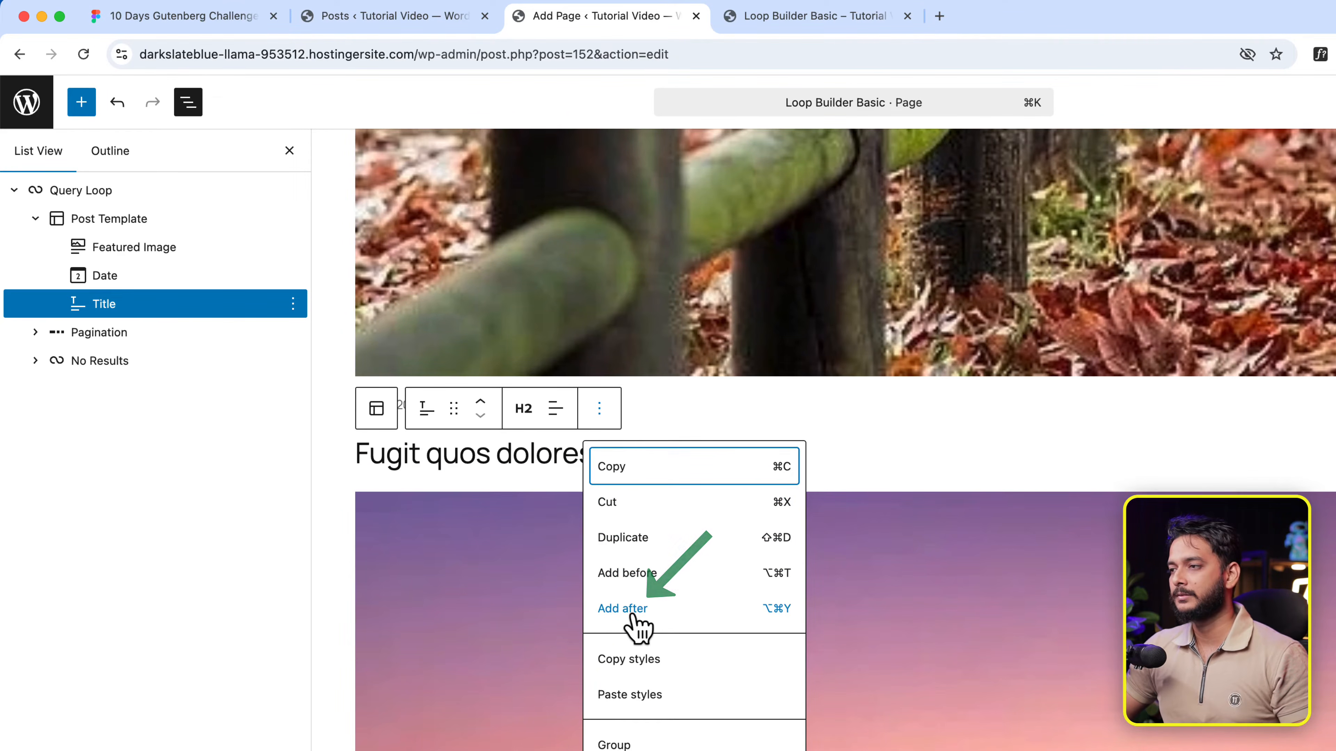
click(633, 611)
text(/exce)
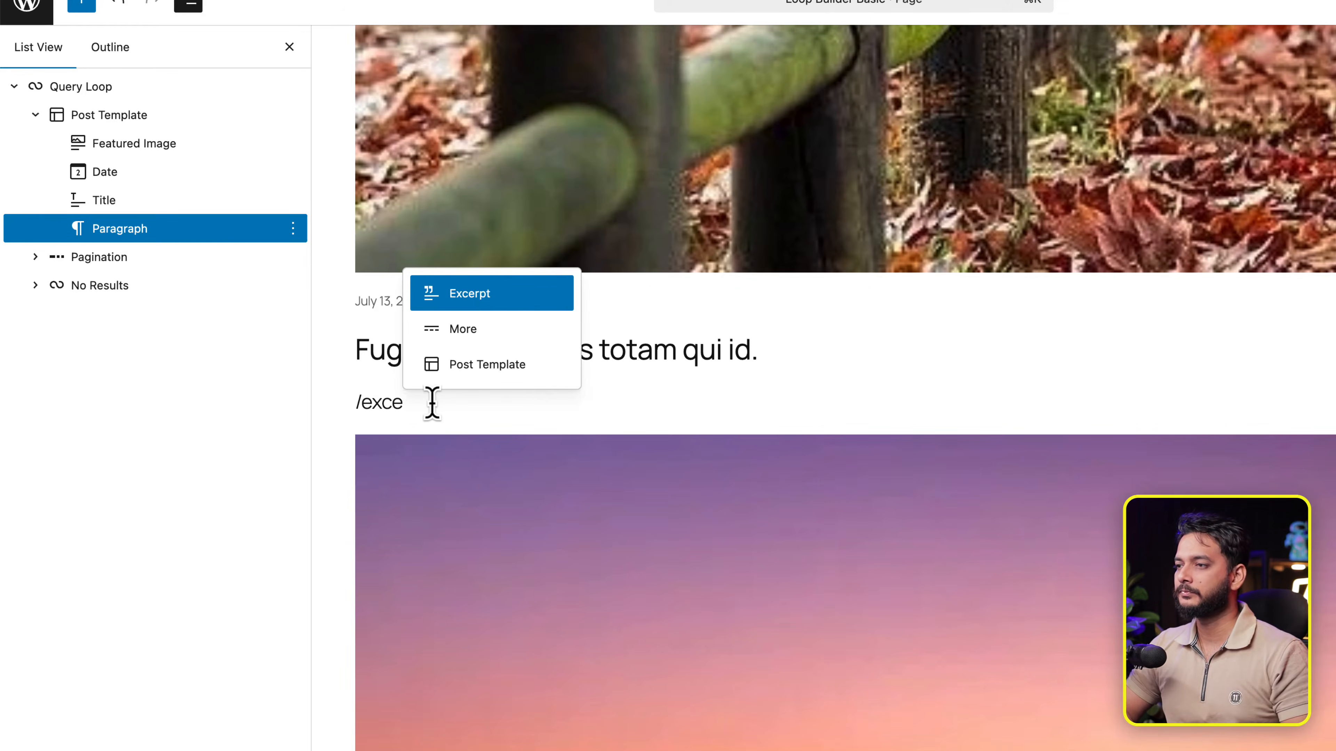
key(Return)
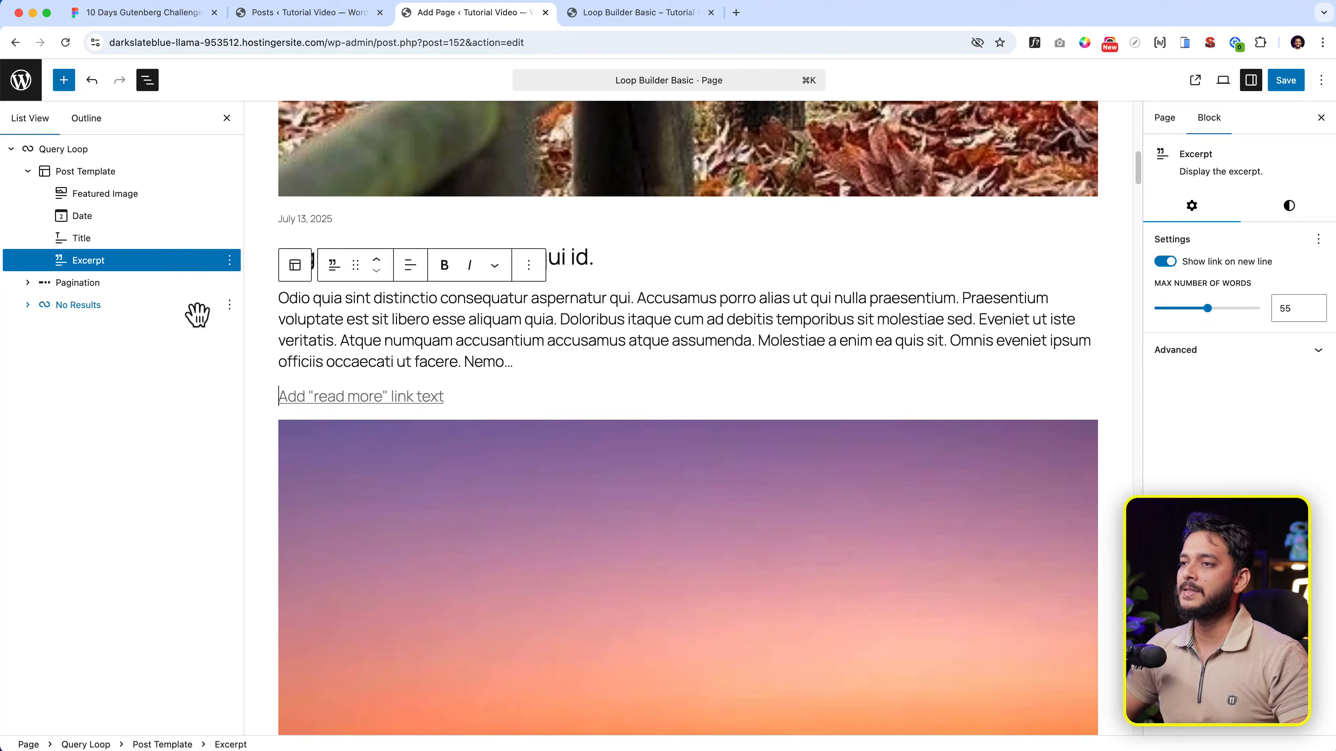
Limit the Excerpt to a maximum of 28 words and compare it with the card description in Figma.
click(128, 268)
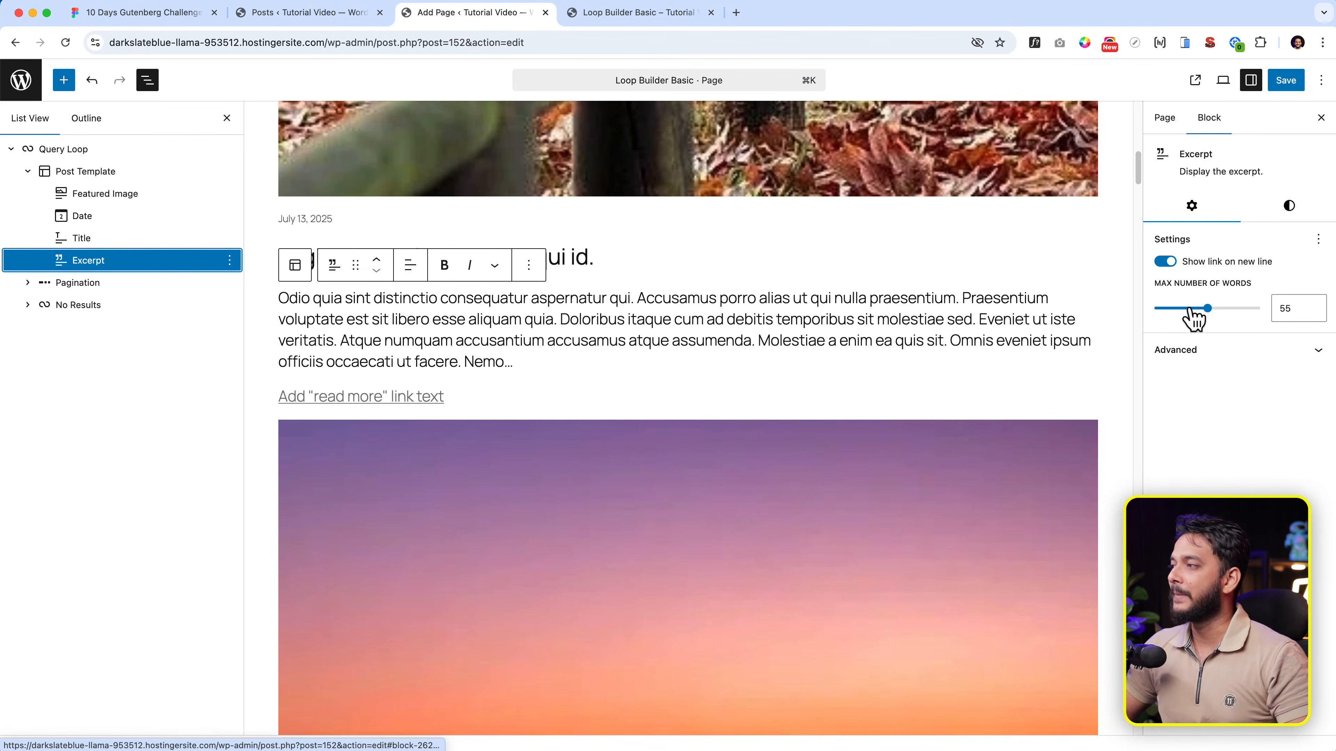
drag(1207, 308, 1176, 314)
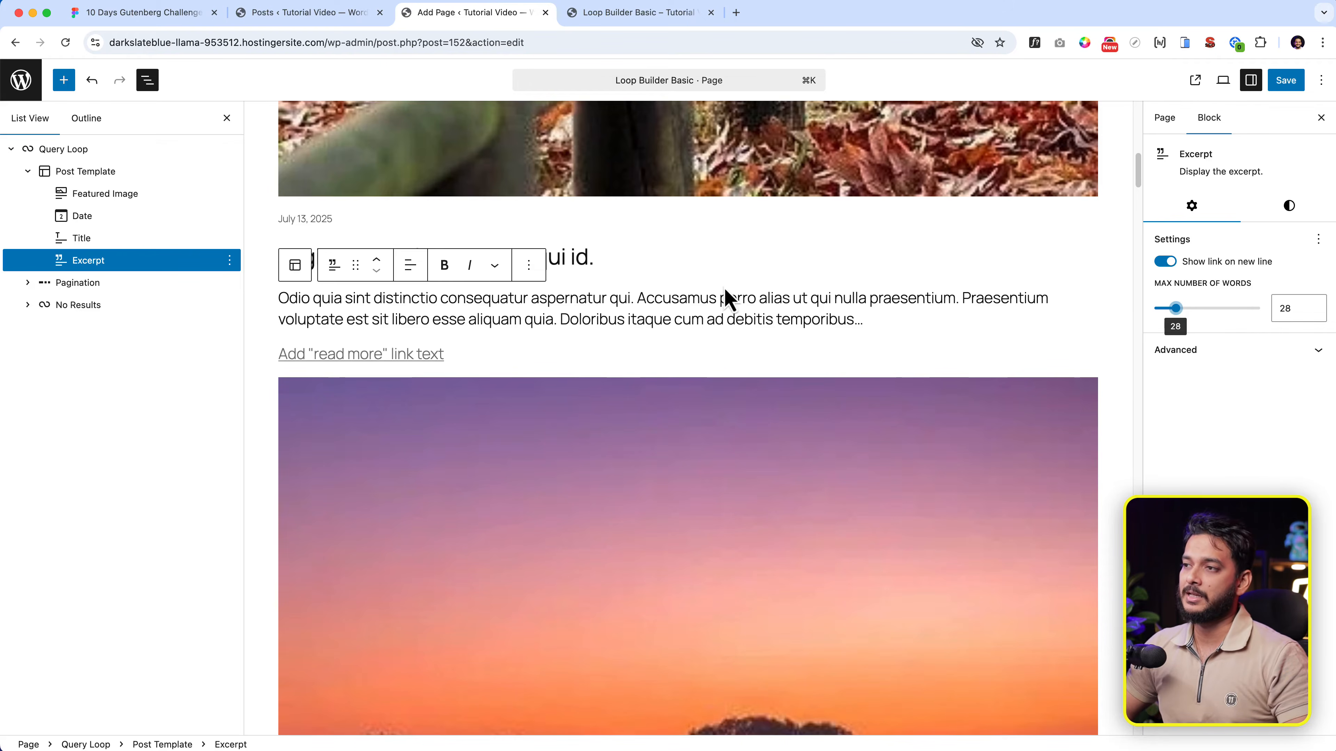
click(173, 15)
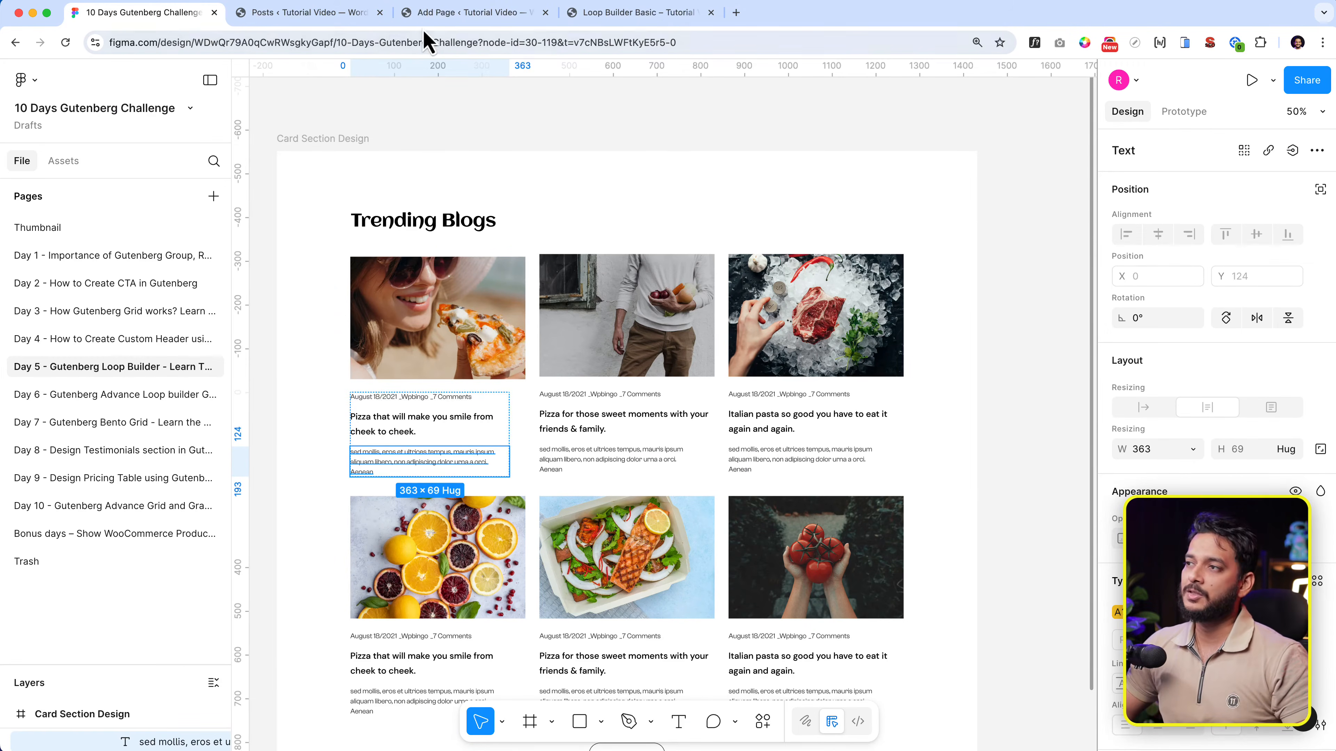
click(433, 16)
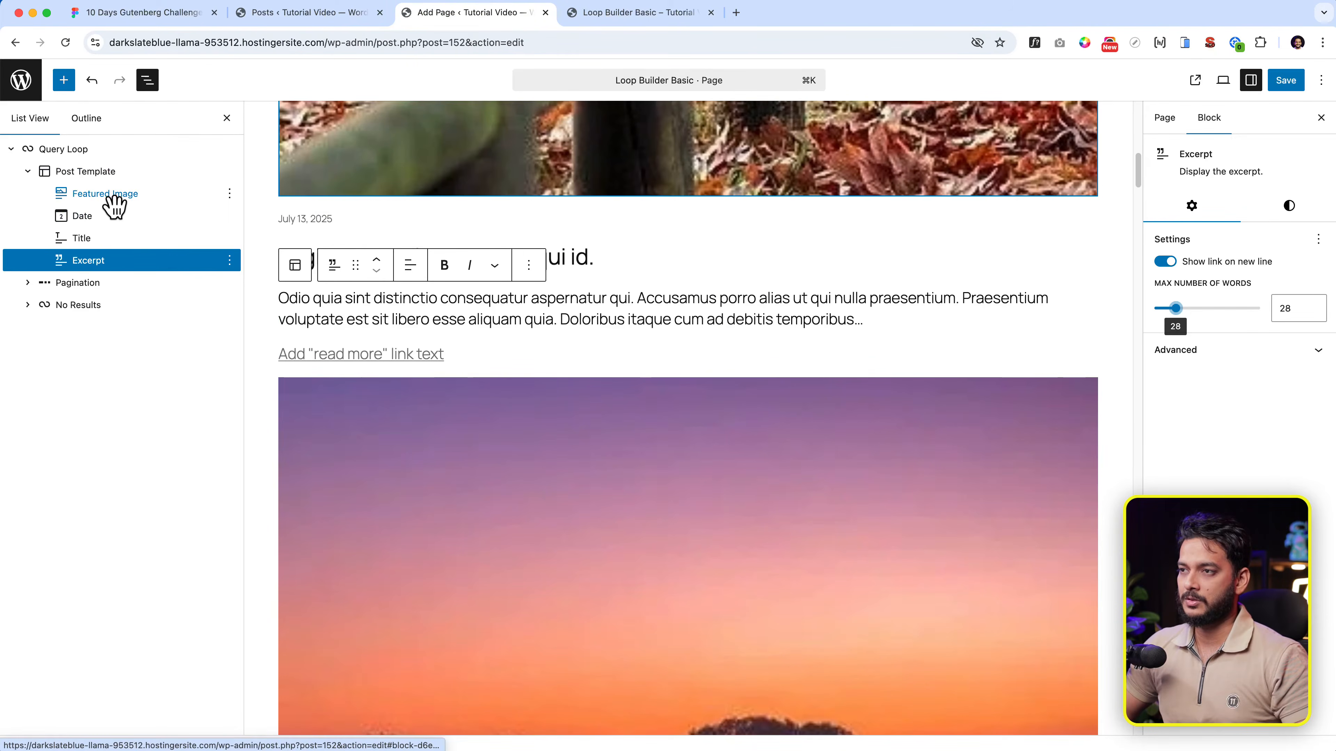
Combine the Featured Image, Date, Title and Excerpt blocks into one Group inside the Post Template.
click(108, 197)
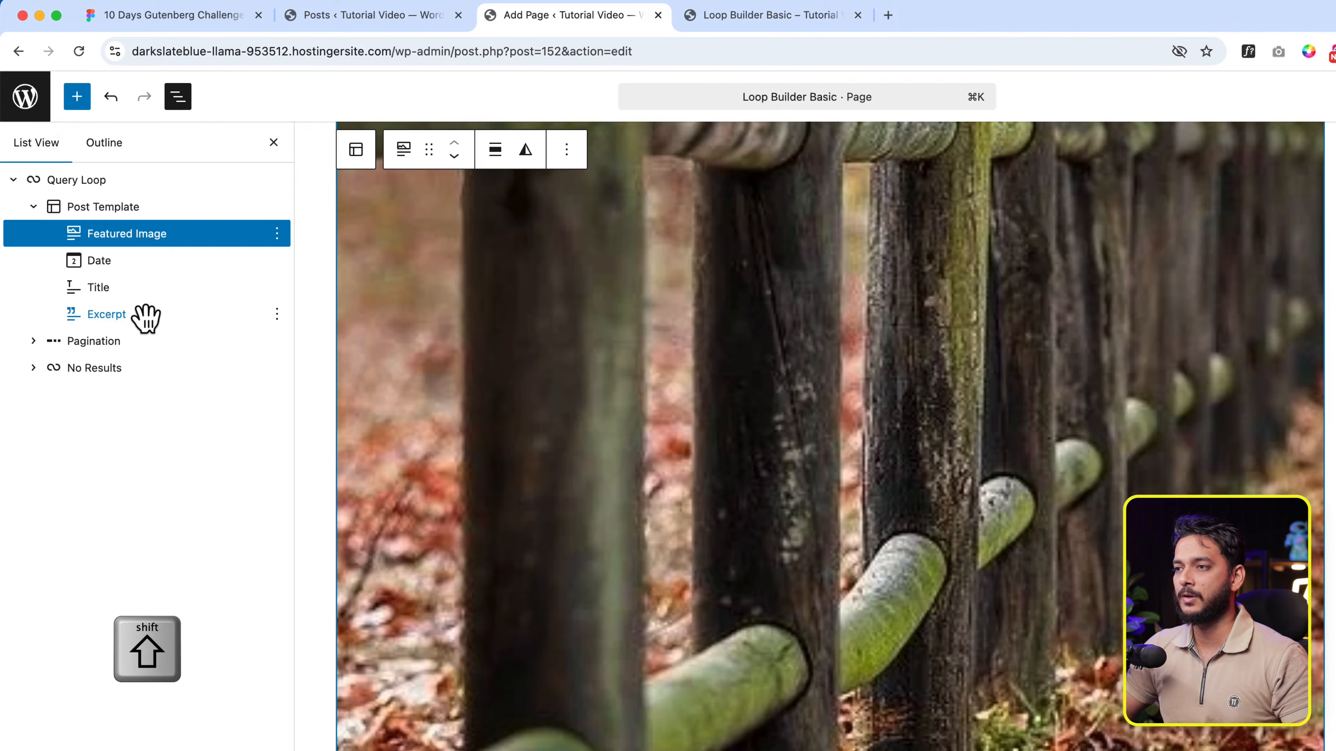
shift+click(135, 328)
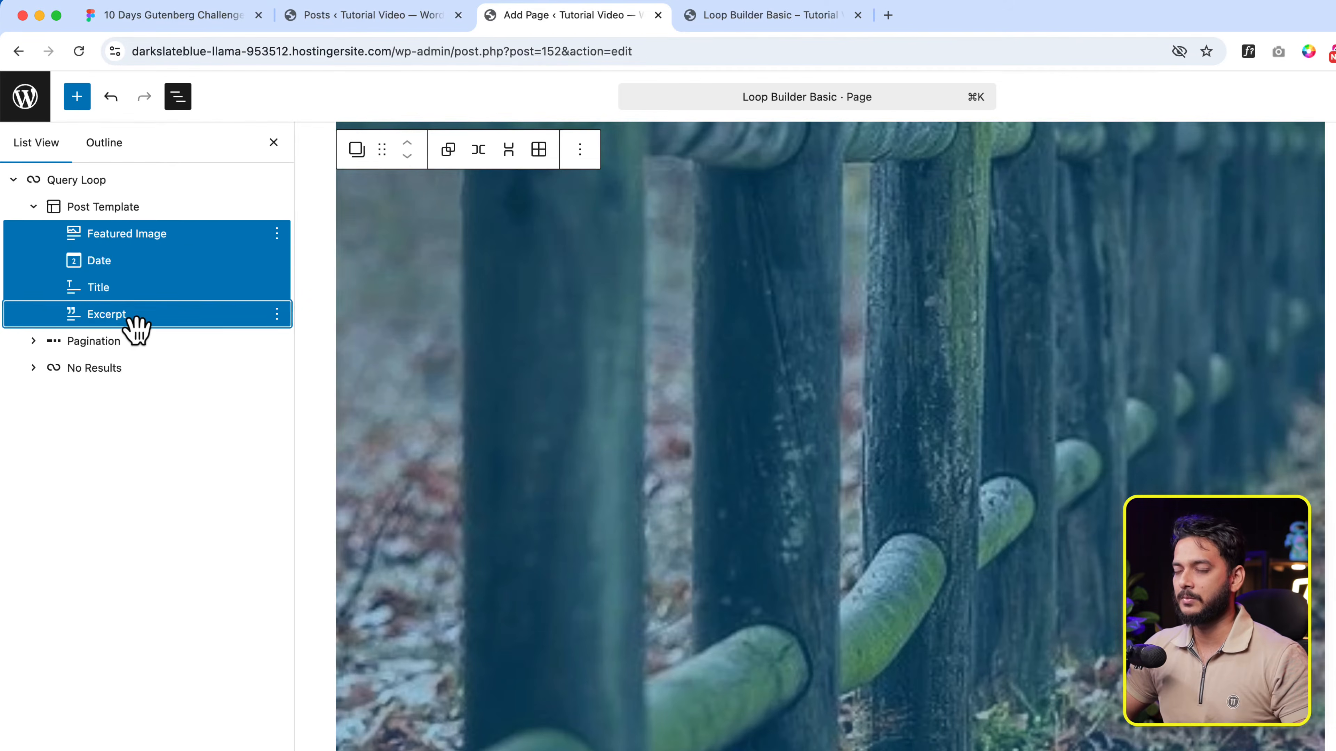
click(447, 151)
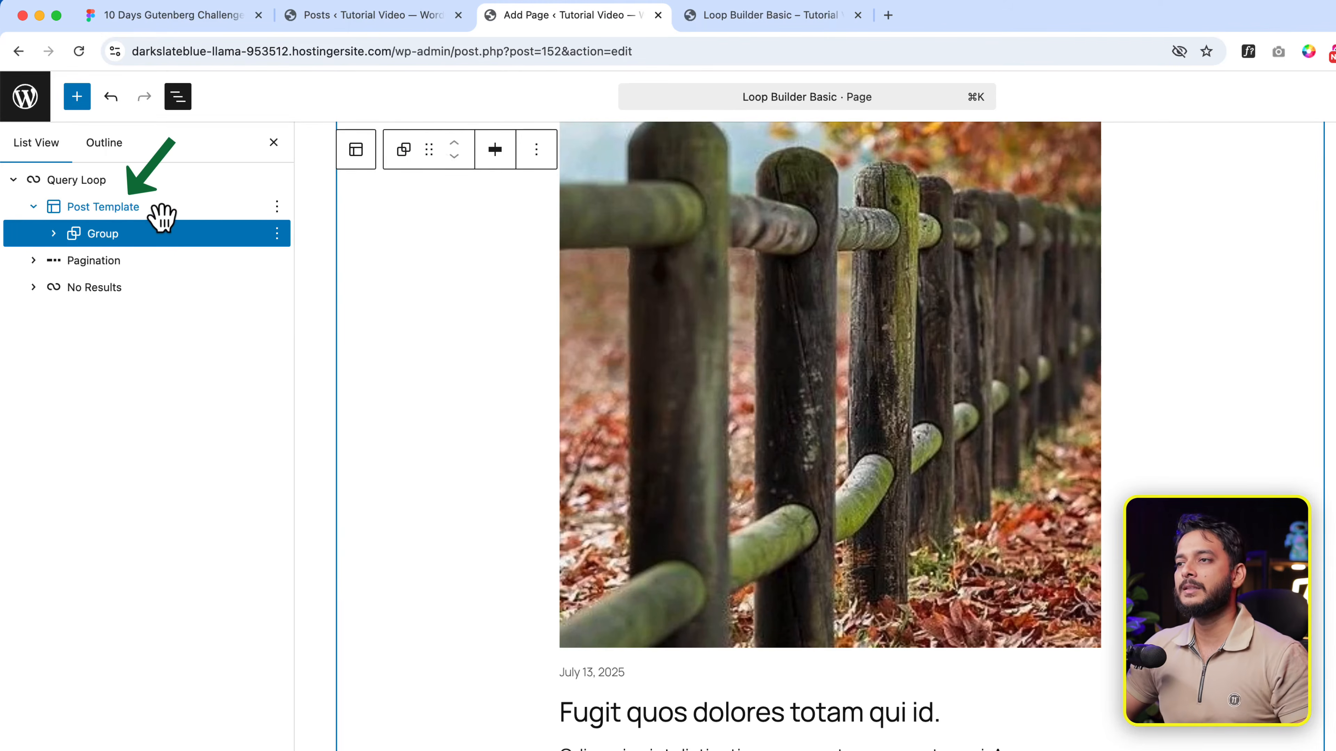
Check the card columns in Figma and switch the Post Template to the grid layout in the page editor.
click(149, 208)
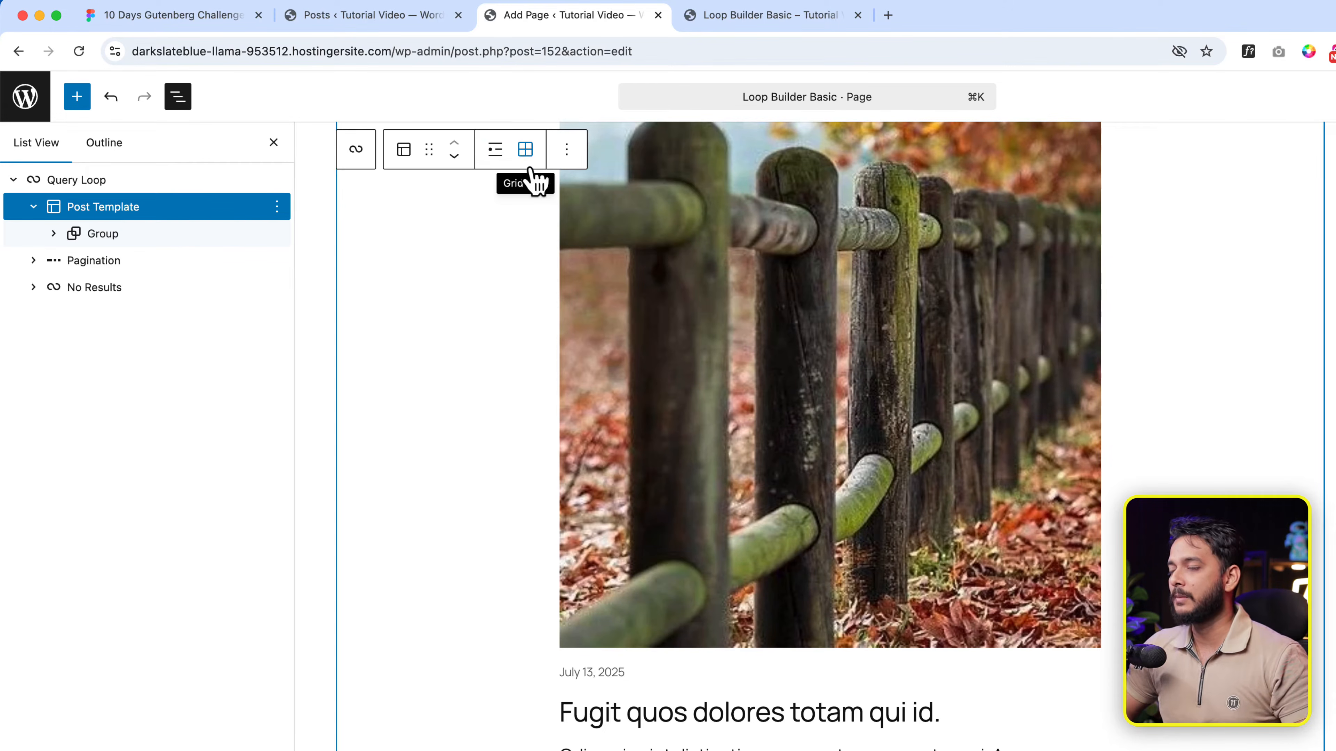
click(182, 19)
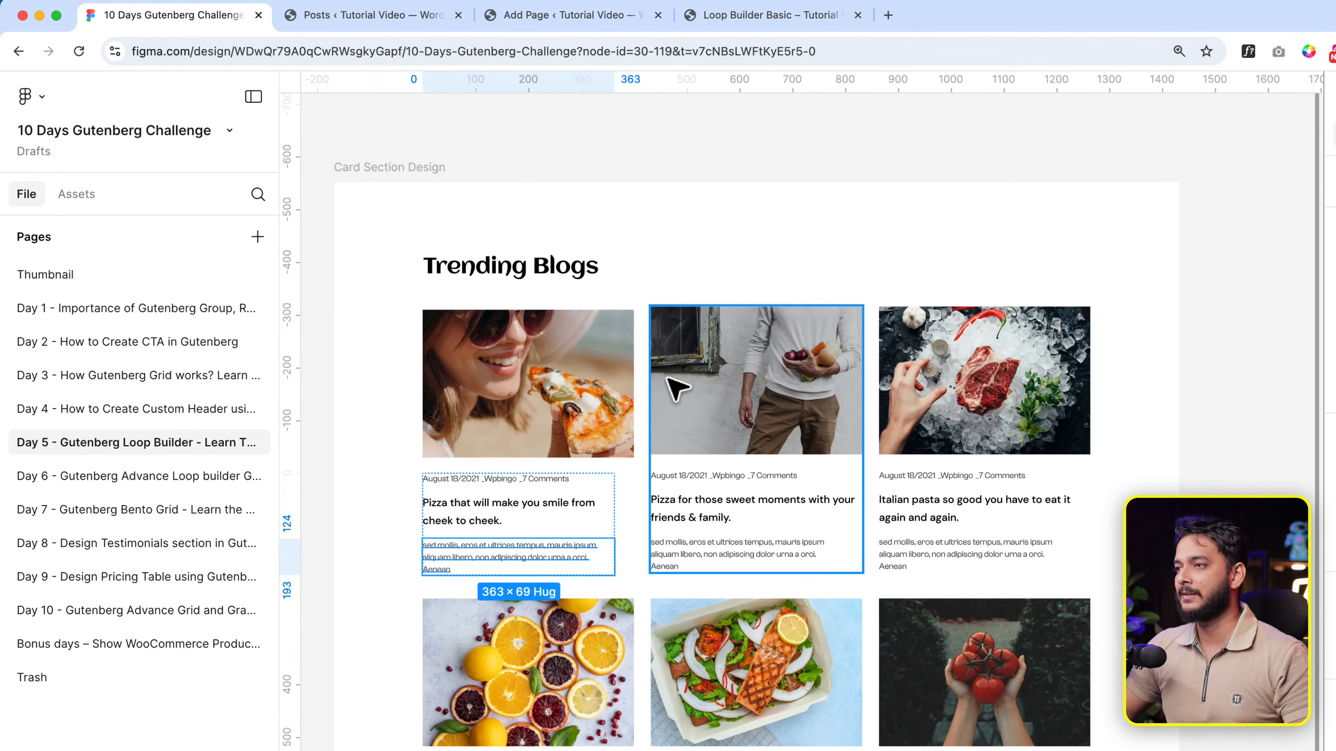
click(520, 33)
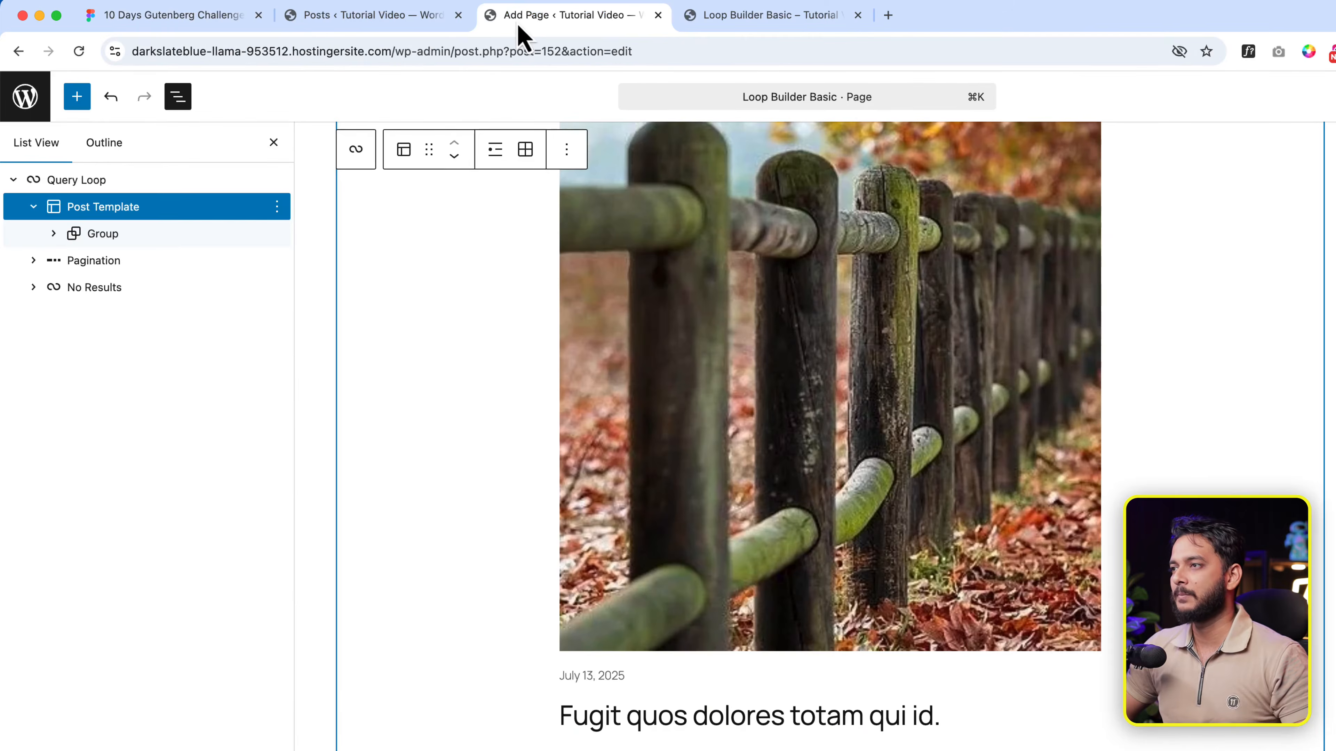
click(525, 150)
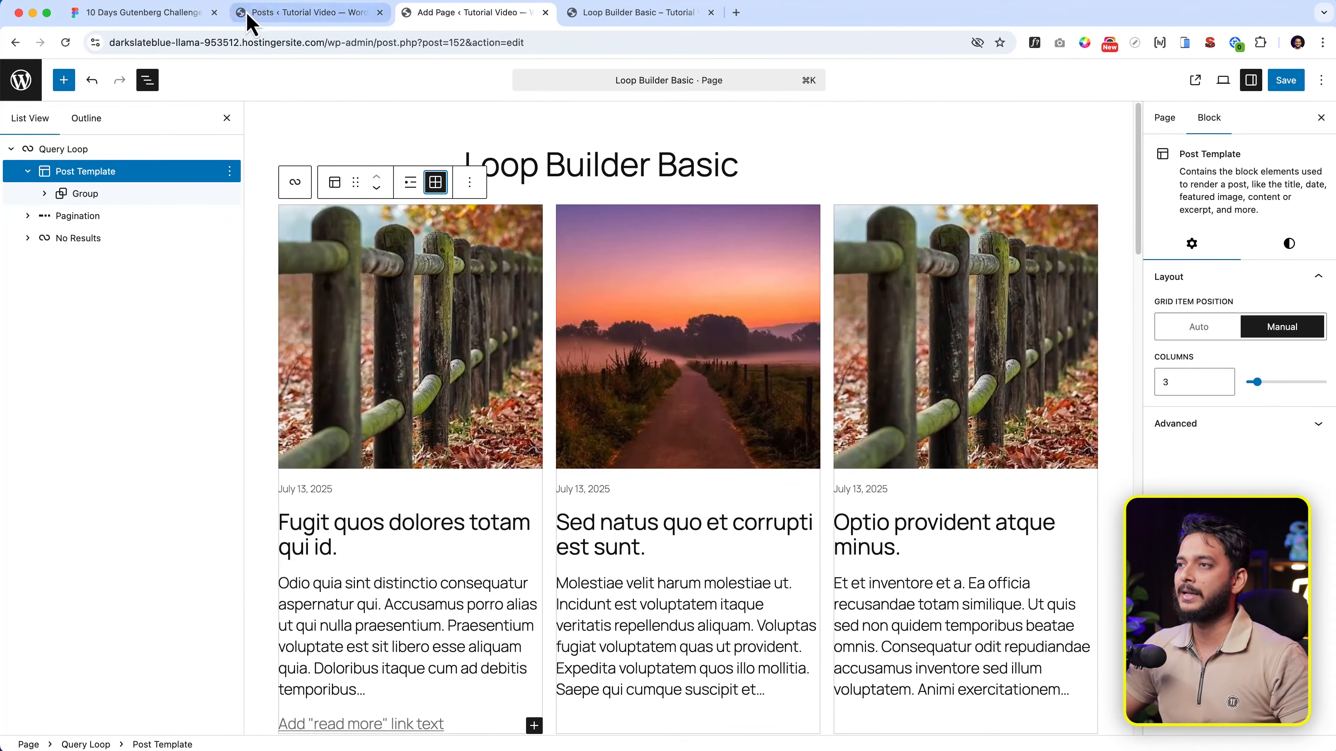
Check the first card image's width and height in the Figma design and return to the page editor.
click(181, 18)
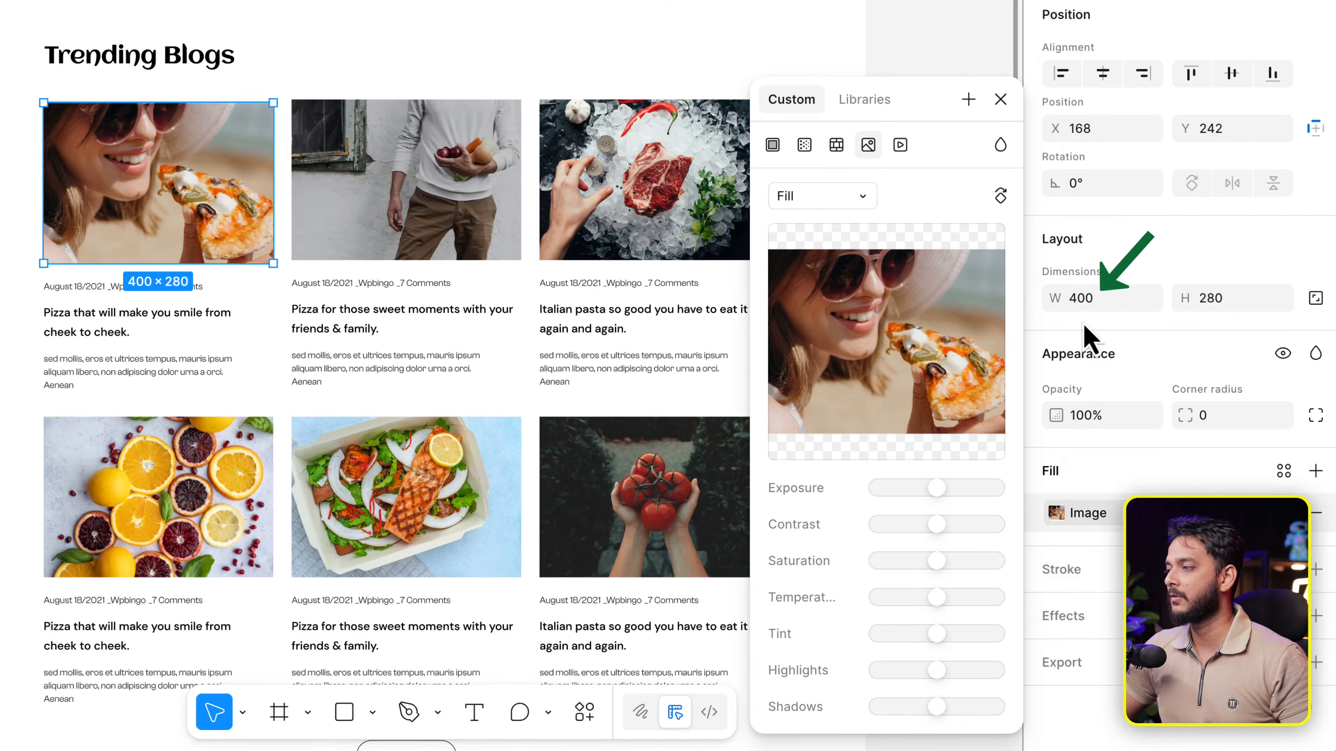
mouse_move(918, 306)
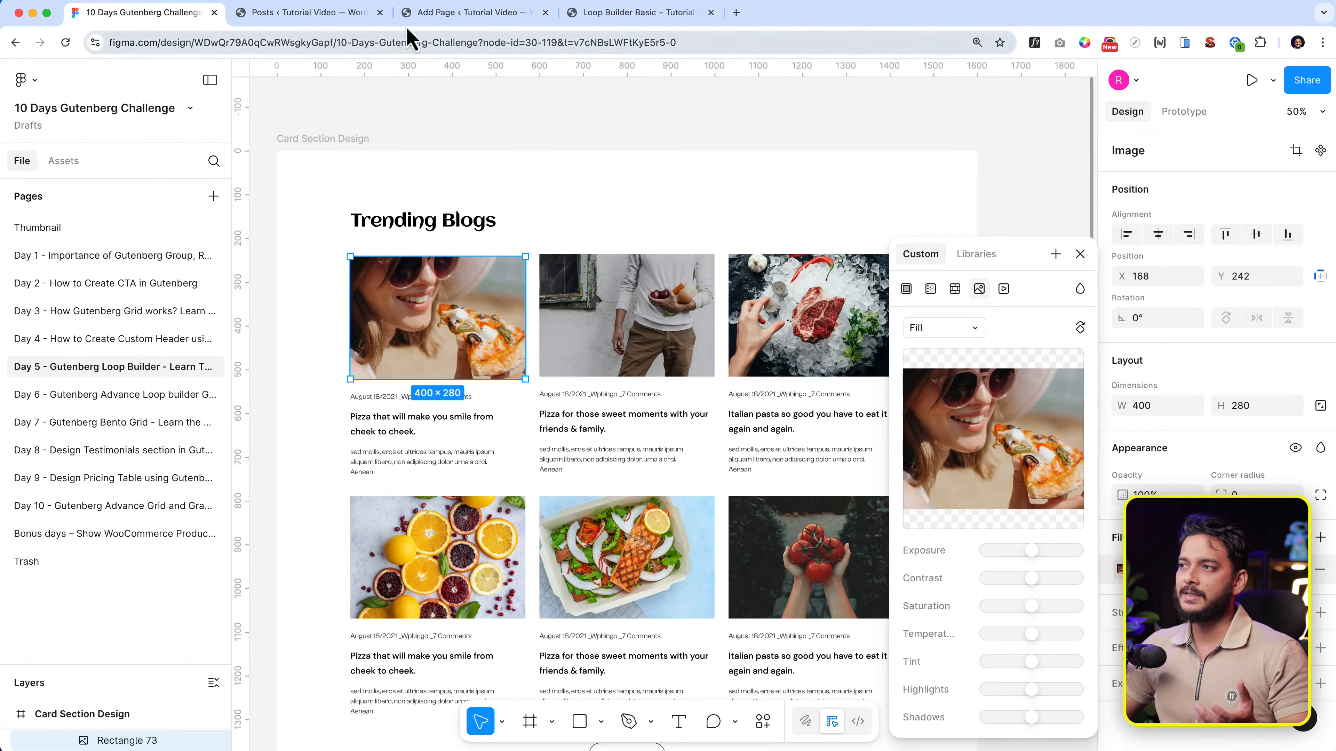
click(443, 19)
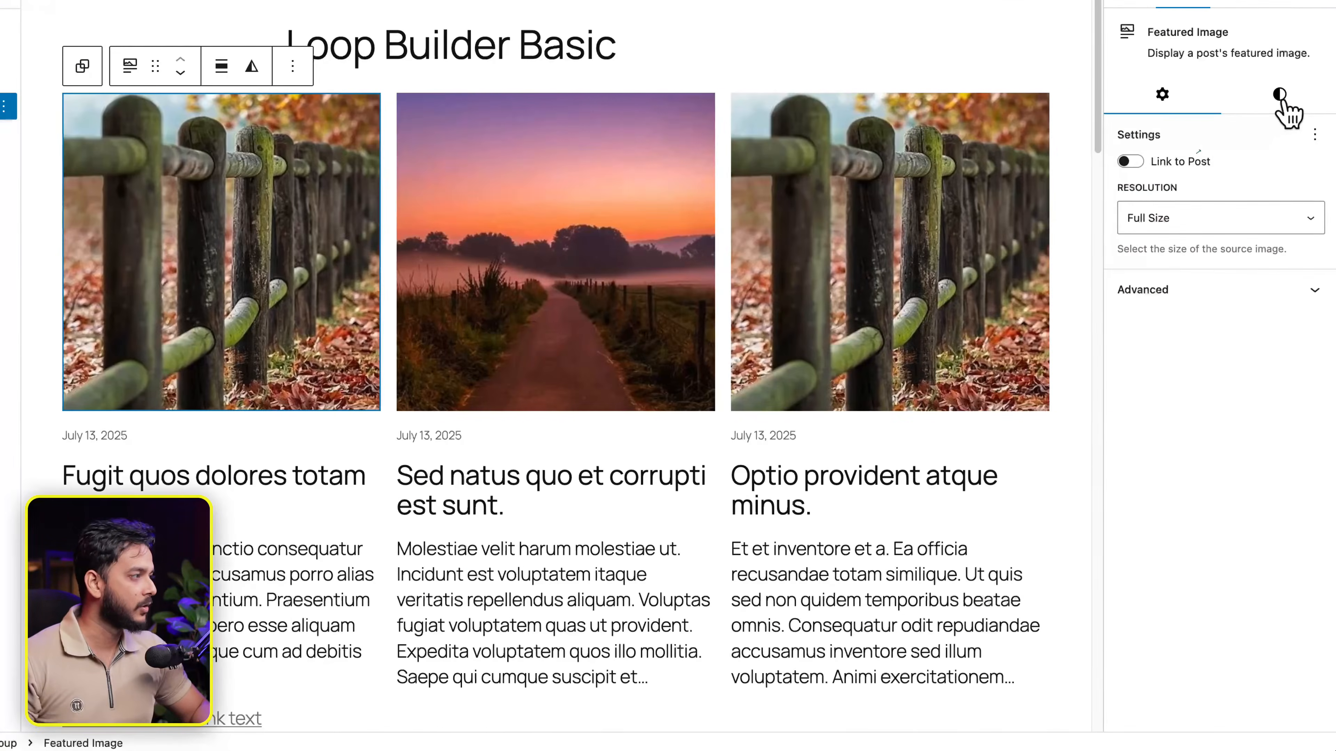
Set the height of the Featured Image block to 280 px.
click(1281, 102)
scroll(1272, 579, down, 3)
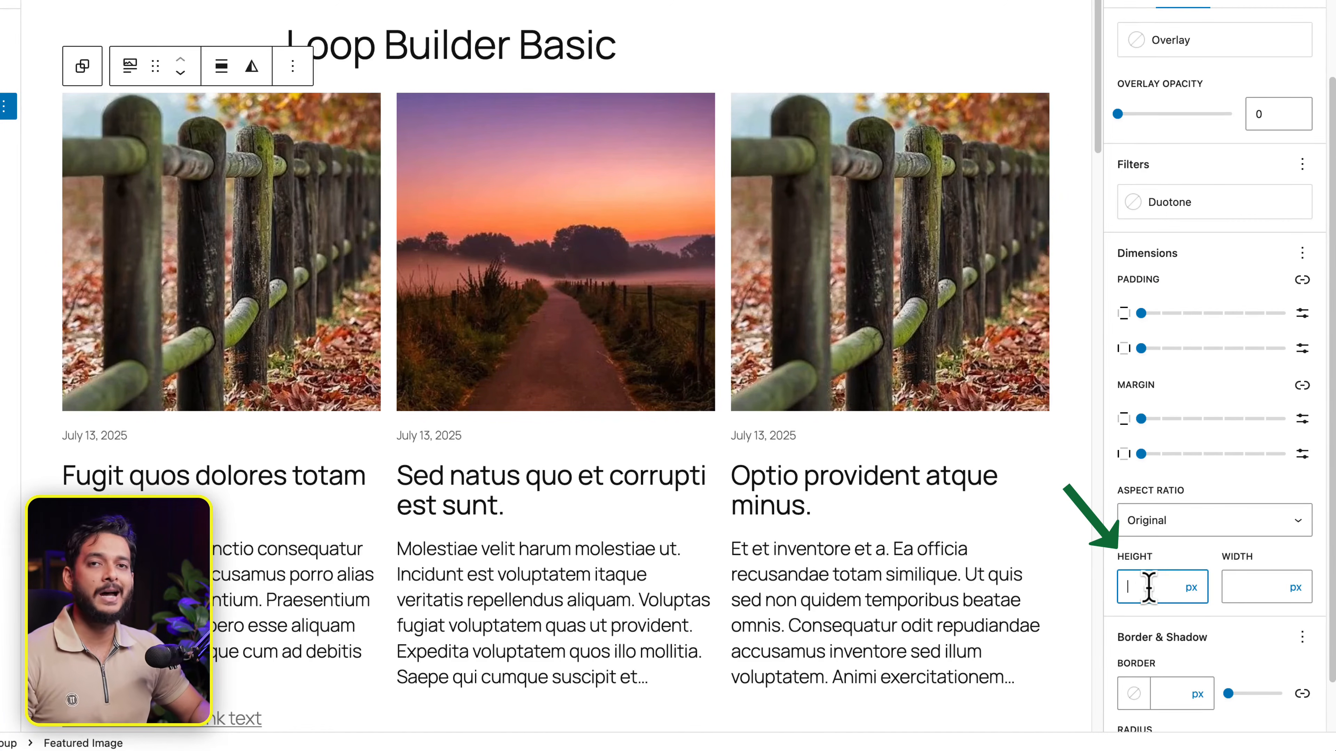
text(280)
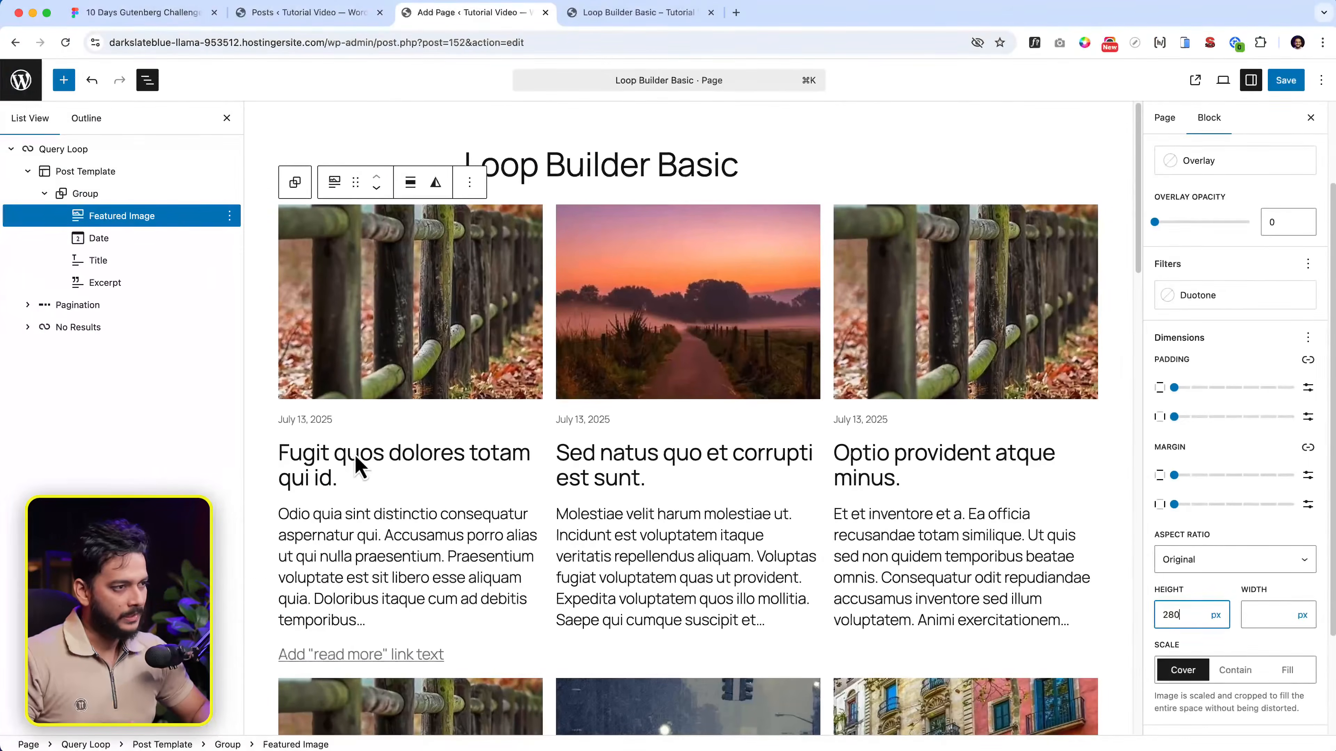
Select the Title block of the first card, examine the matching title's typography in Figma and return to the page editor.
click(359, 467)
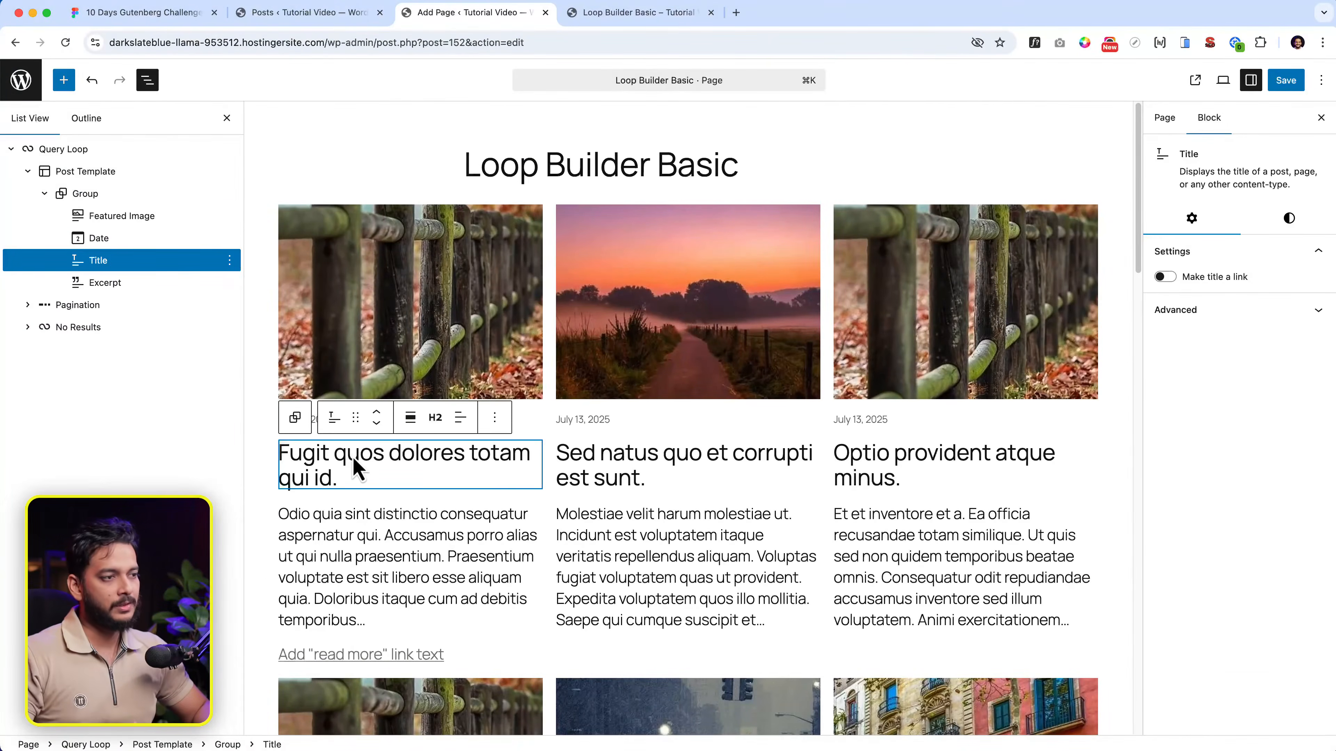
click(437, 353)
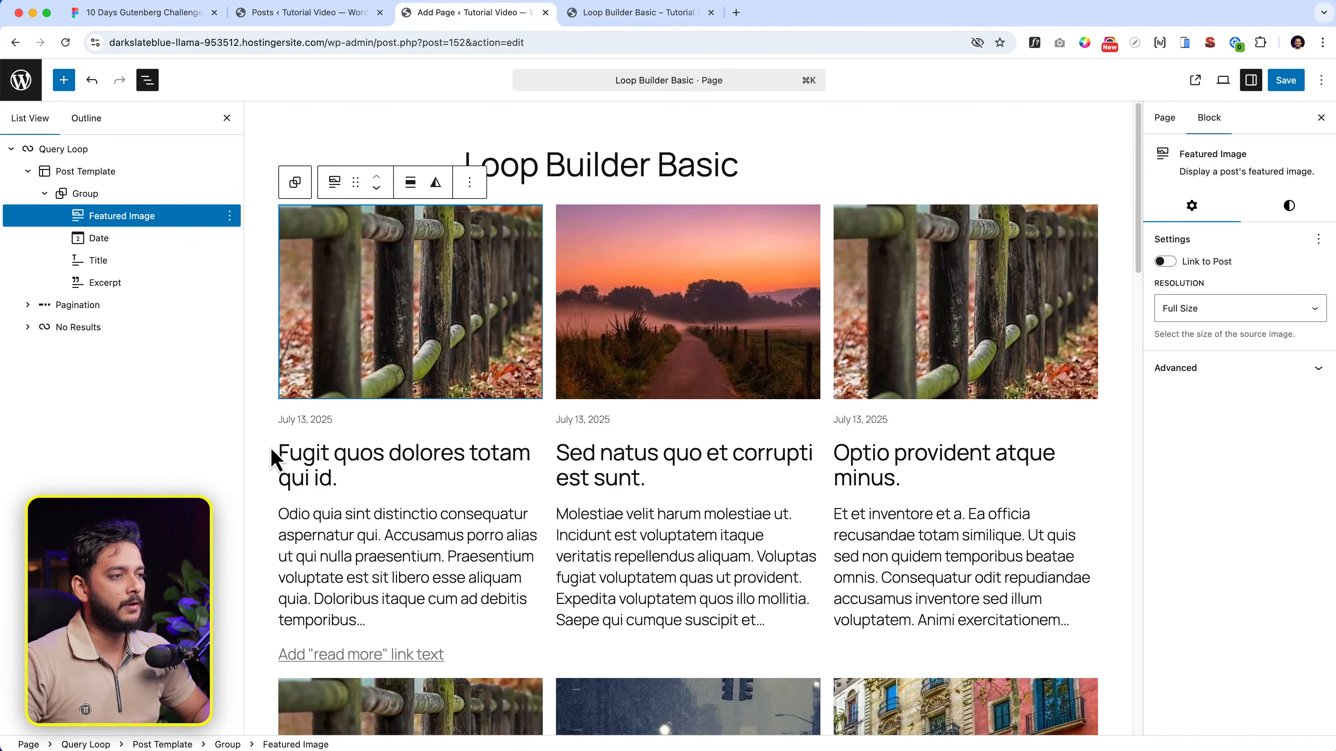
click(304, 424)
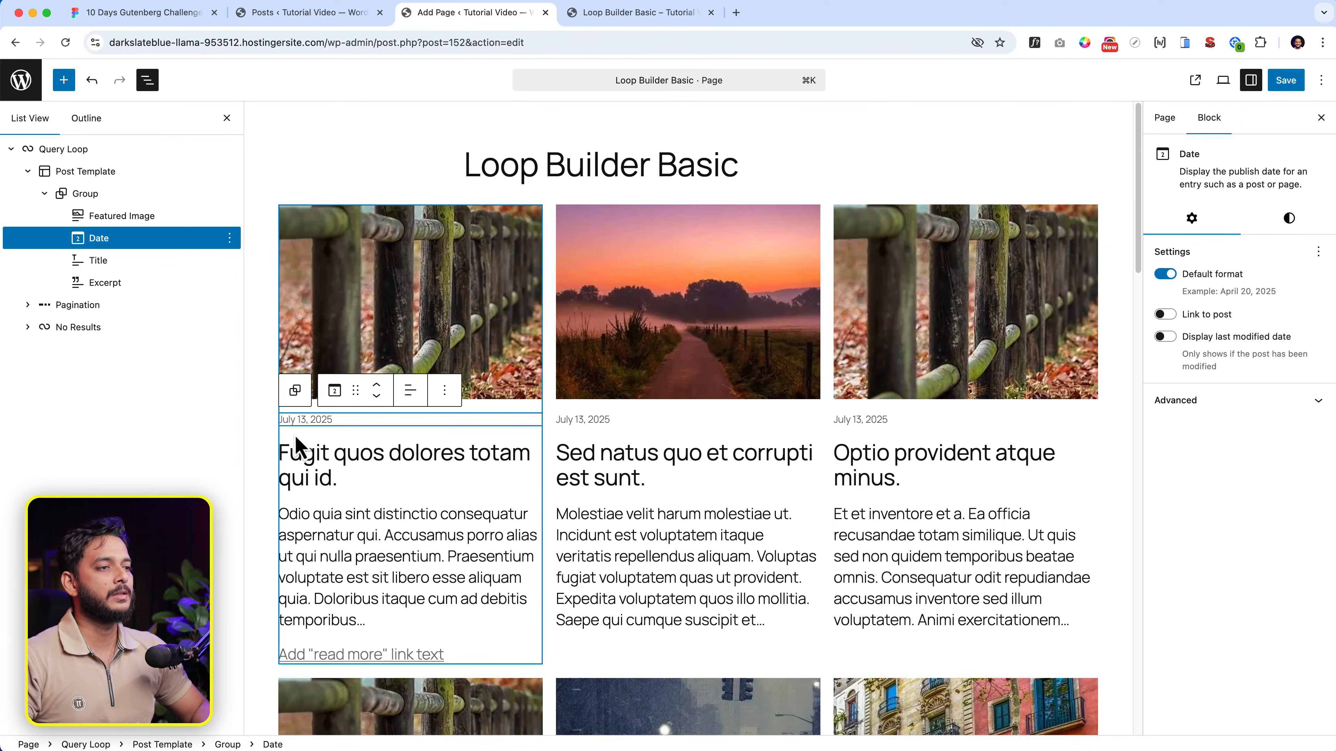
click(318, 476)
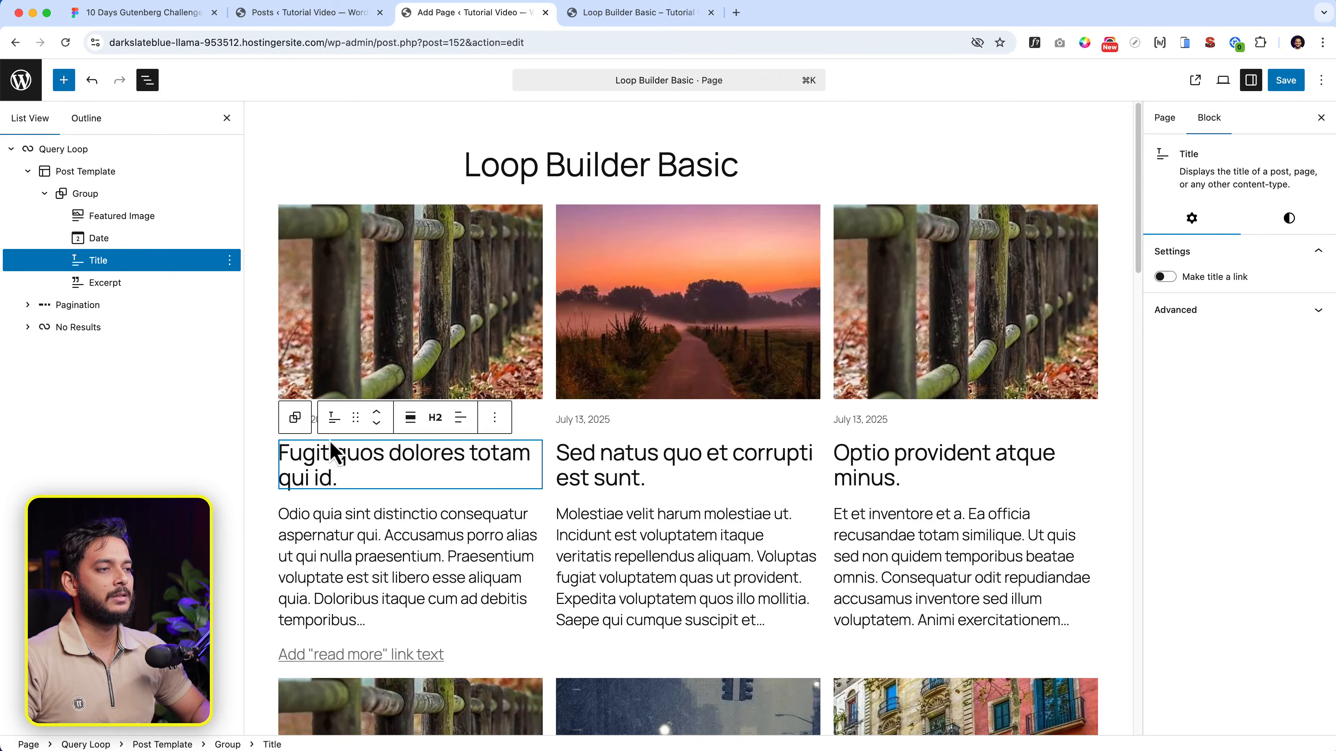
click(167, 16)
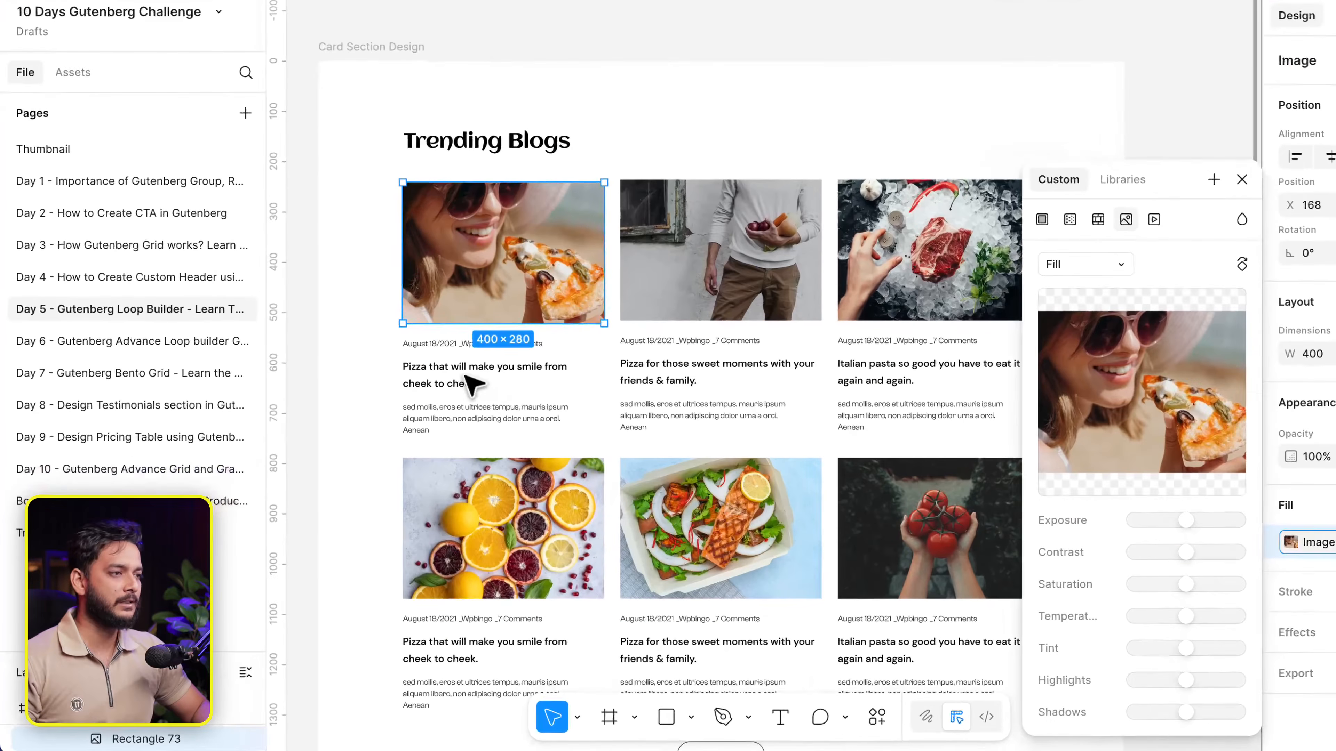
click(404, 423)
double_click(472, 383)
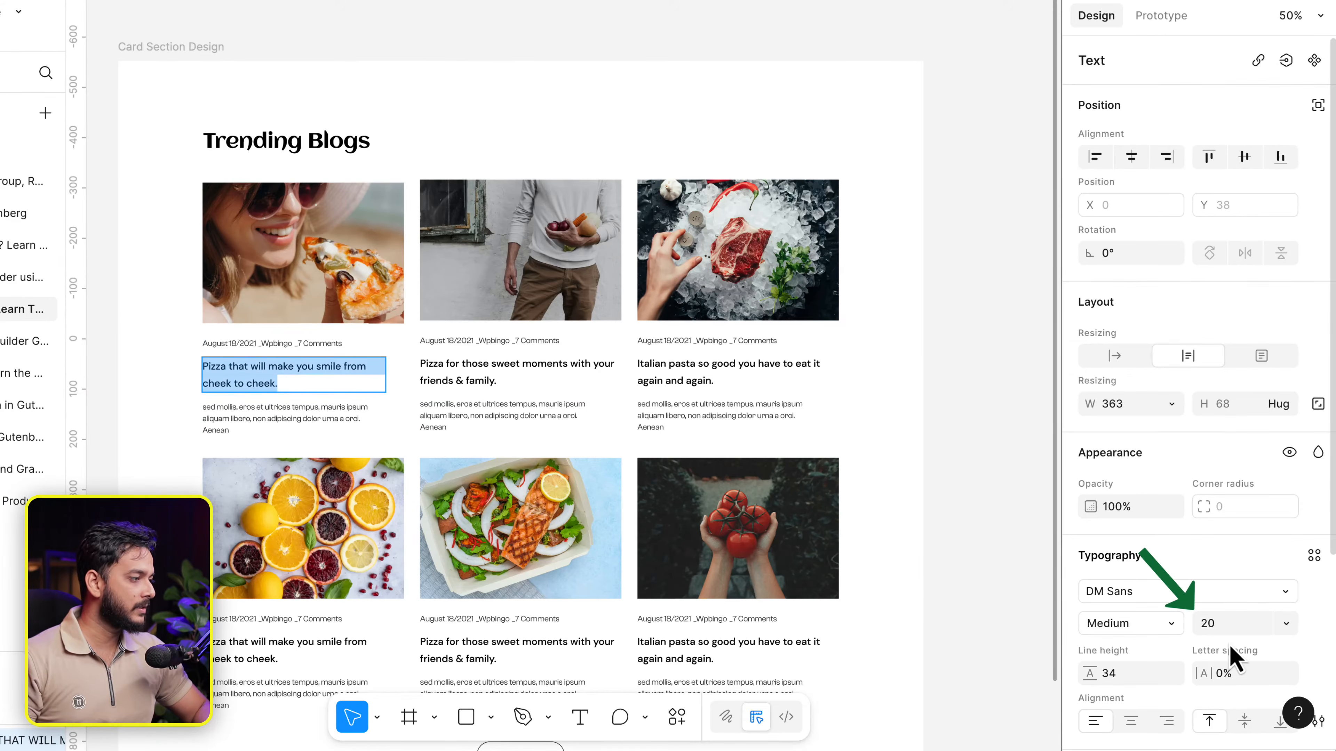
scroll(1219, 647, down, 1)
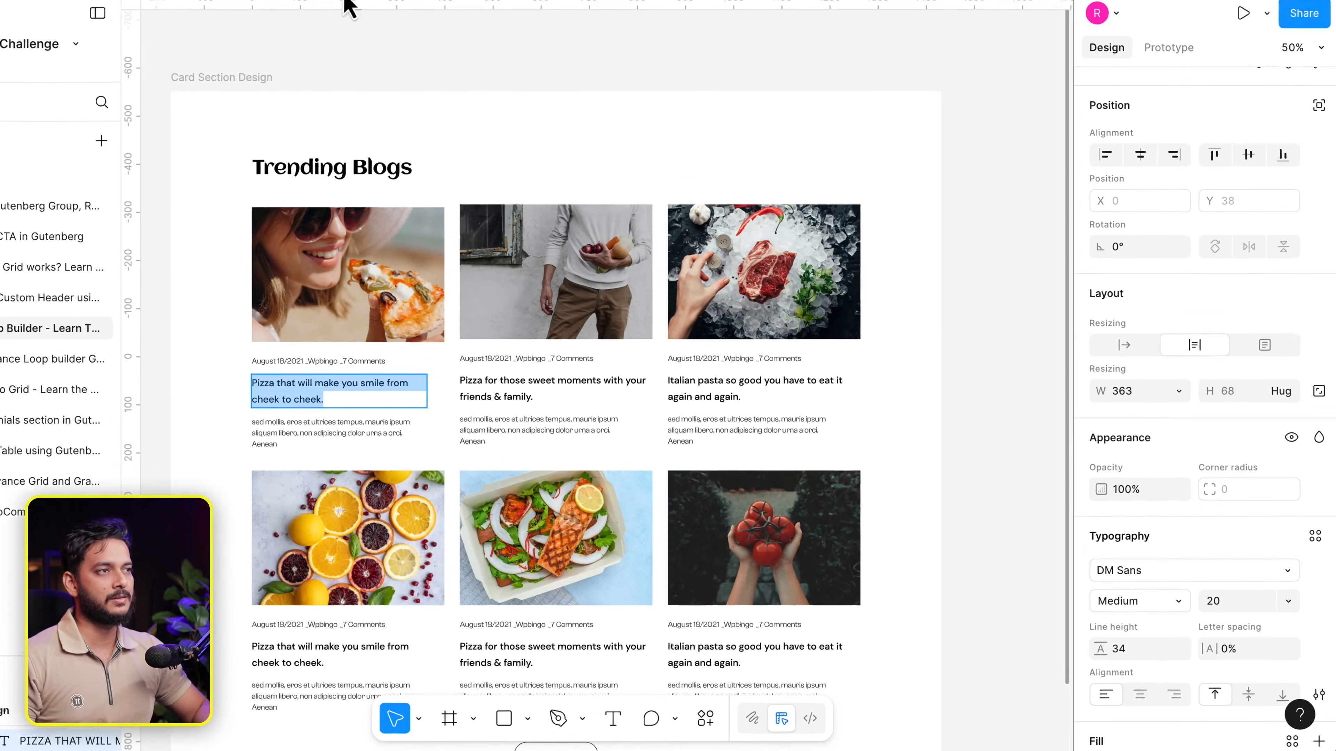
click(442, 14)
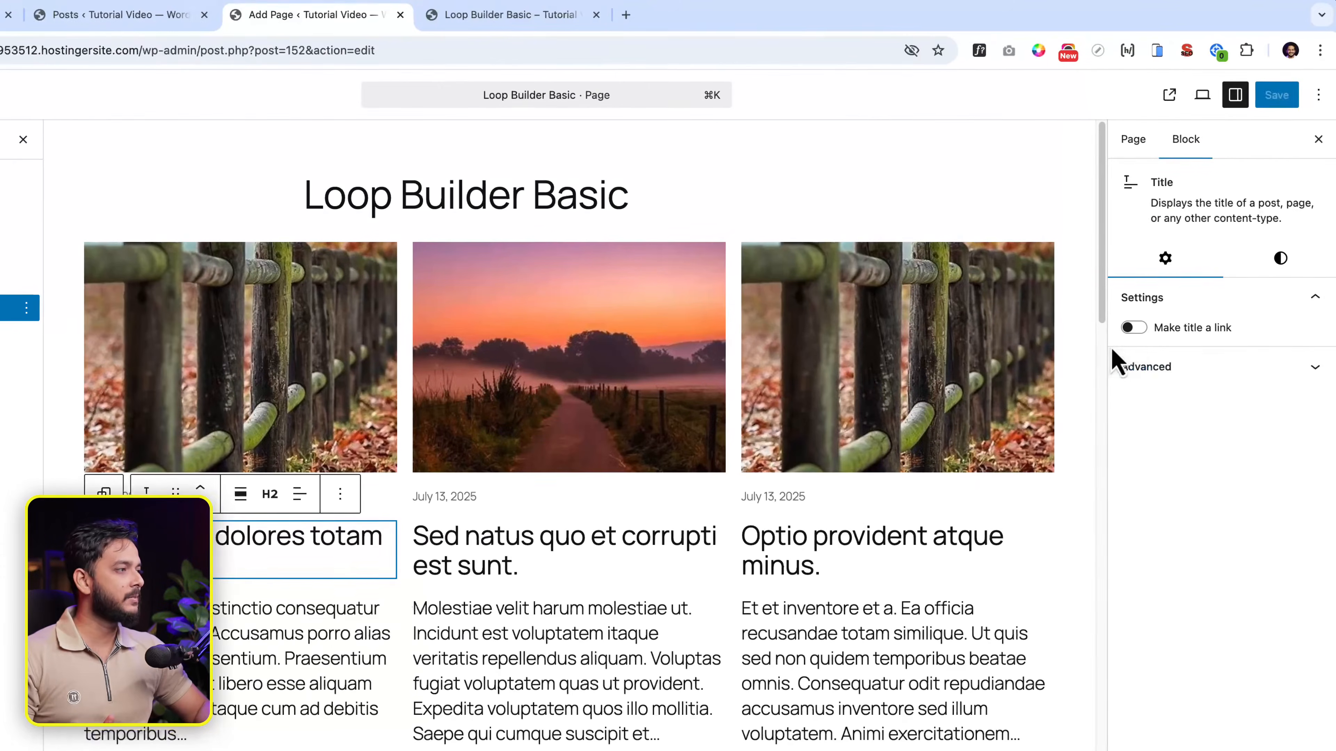
Make the Title block link to its post, leaving the link rel empty.
click(1134, 327)
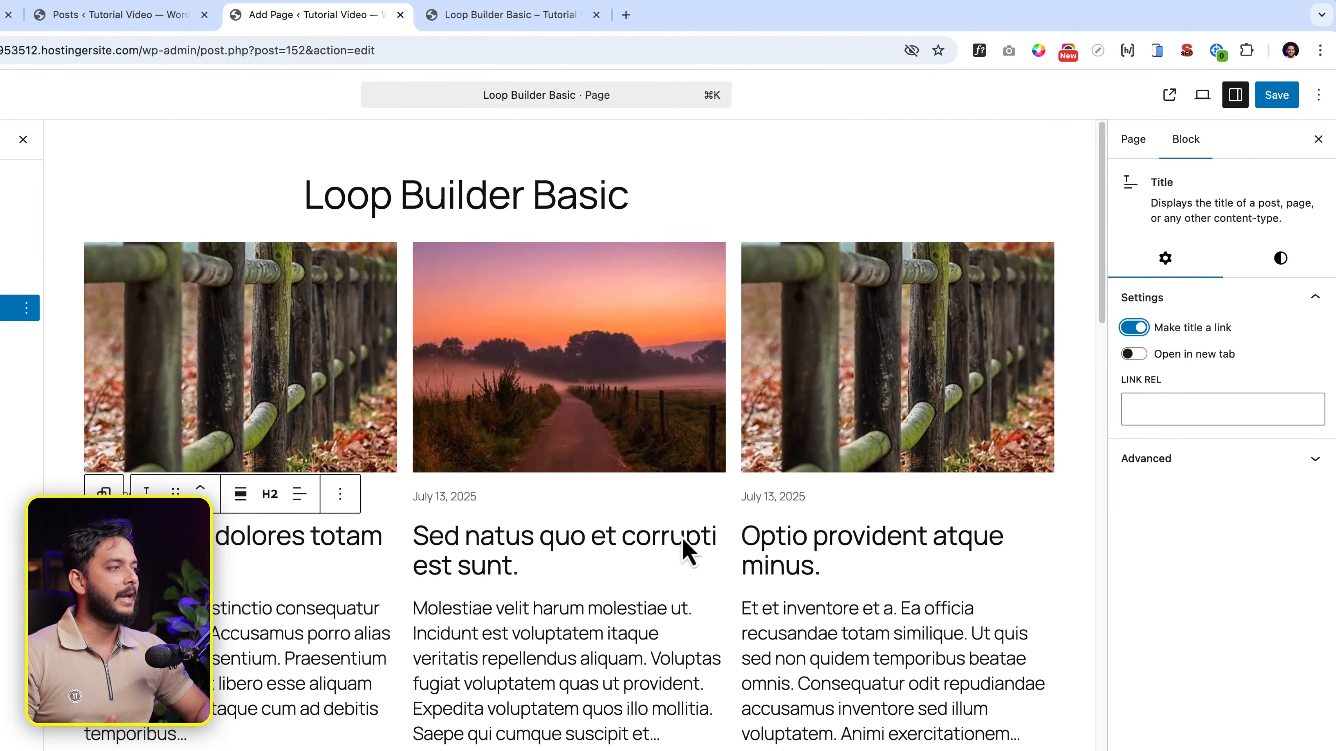
click(1196, 406)
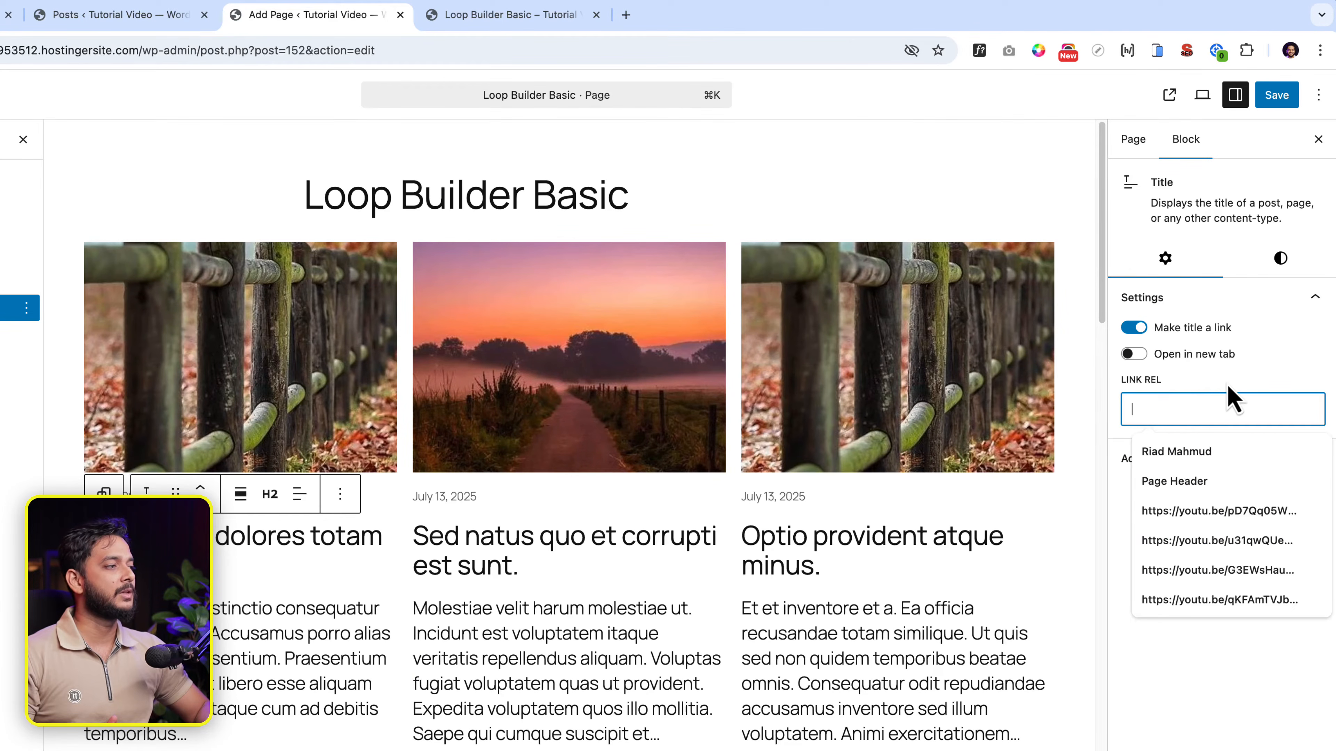
key(Escape)
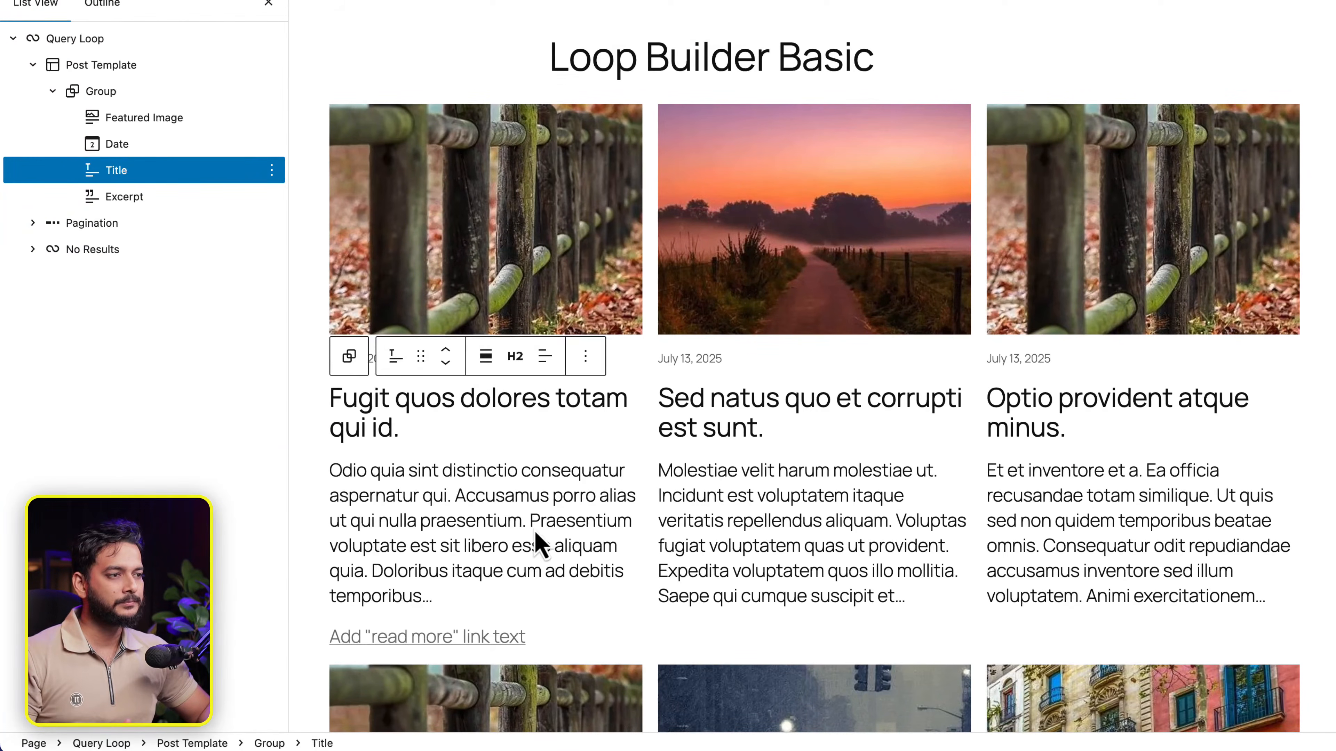
Give the Title block a custom font size of 20 px.
click(417, 477)
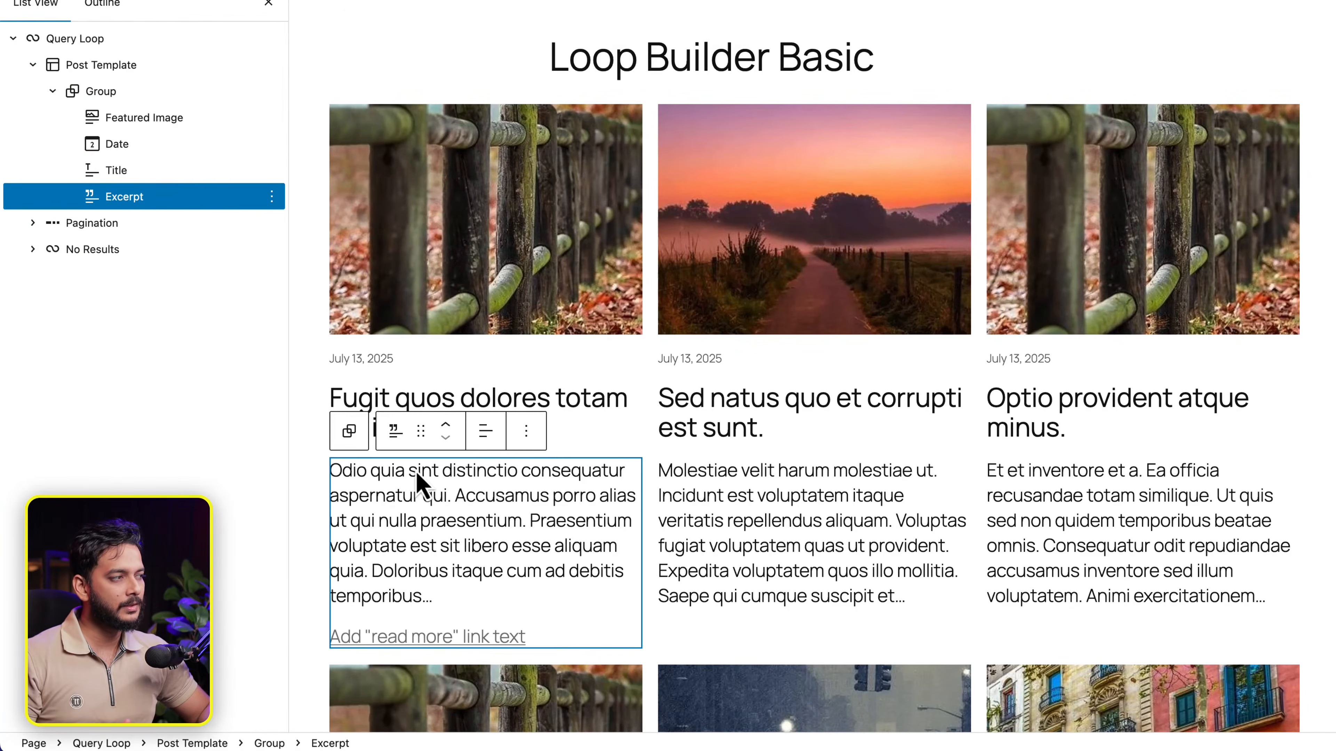
click(581, 416)
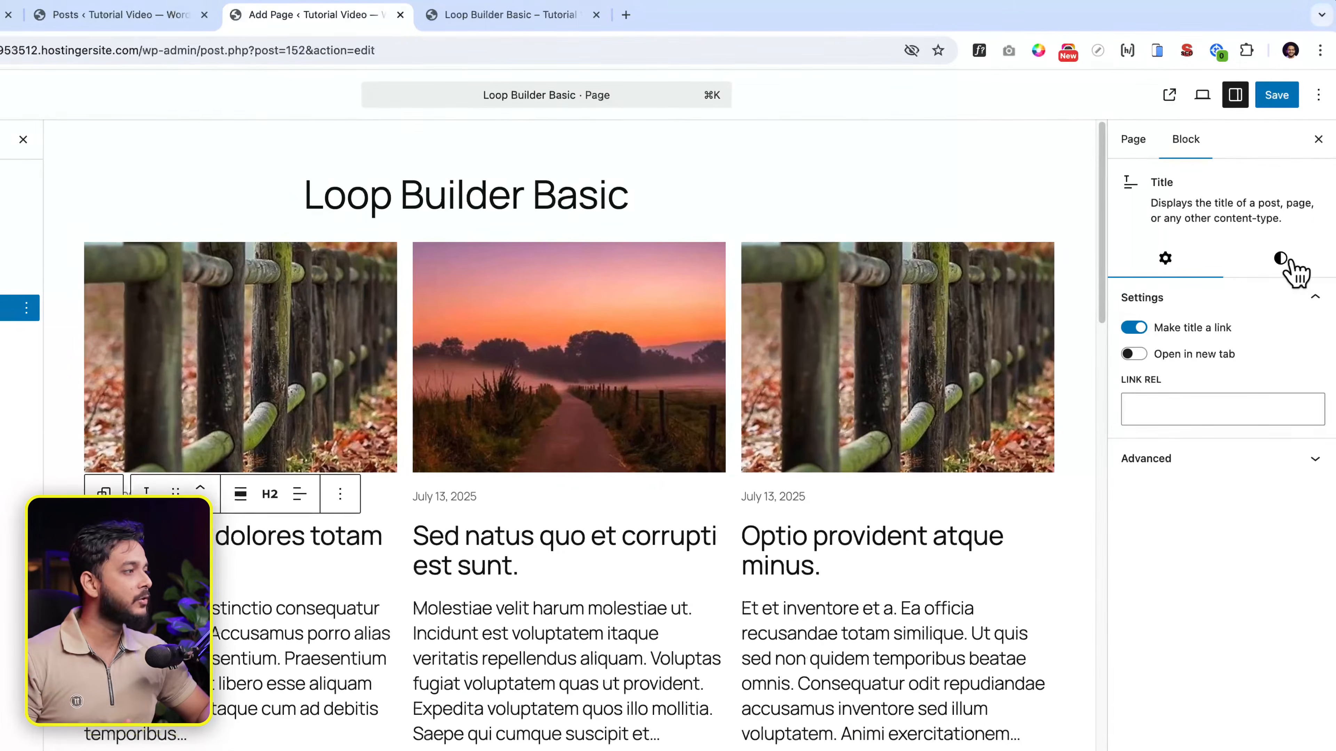
click(1283, 260)
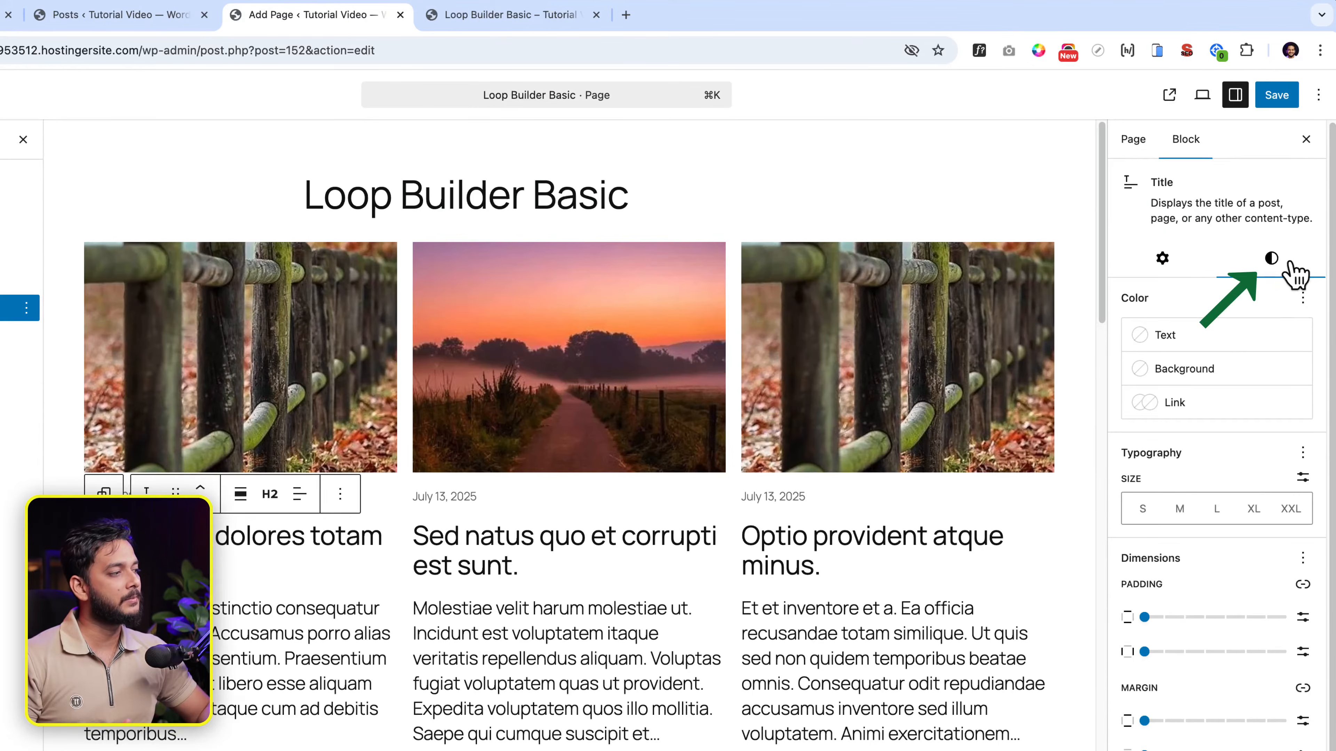
click(1302, 477)
click(1153, 508)
text(4)
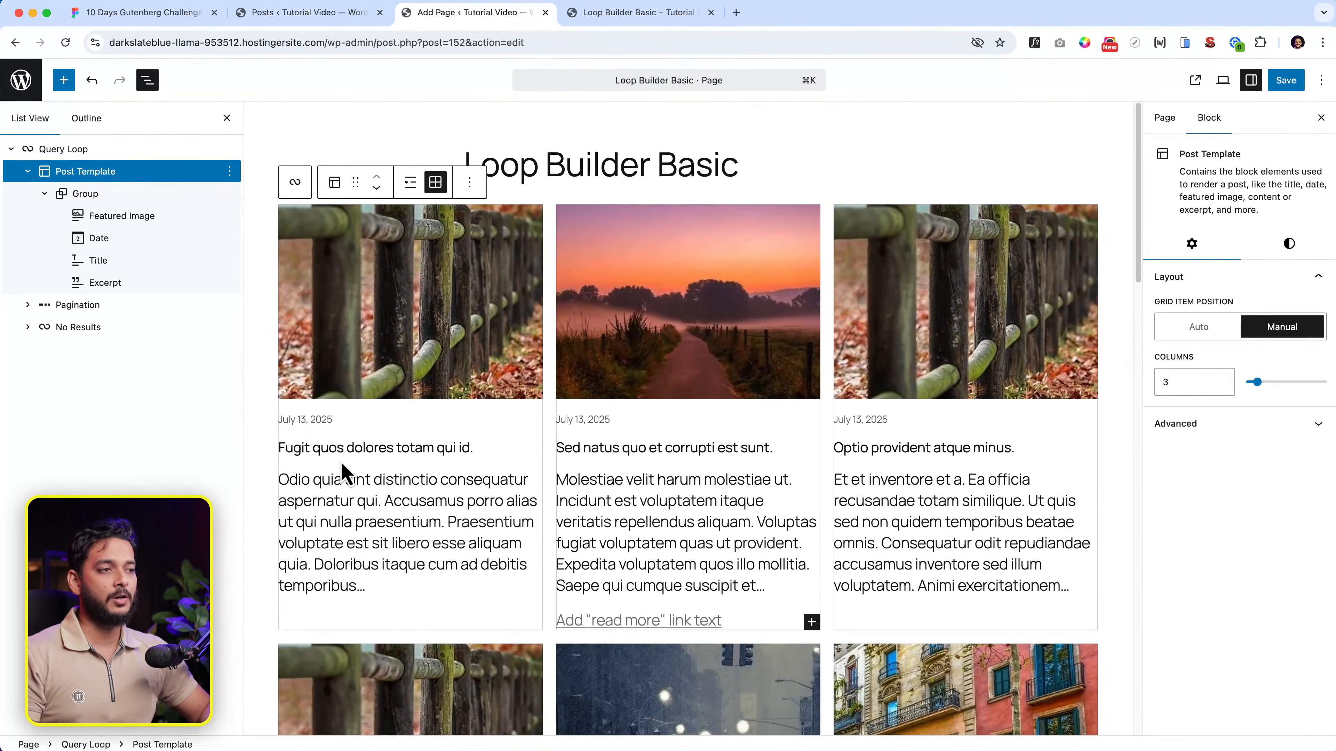
Recheck the card title's typography in Figma and set the Title block's appearance to Bold in the page editor.
click(189, 15)
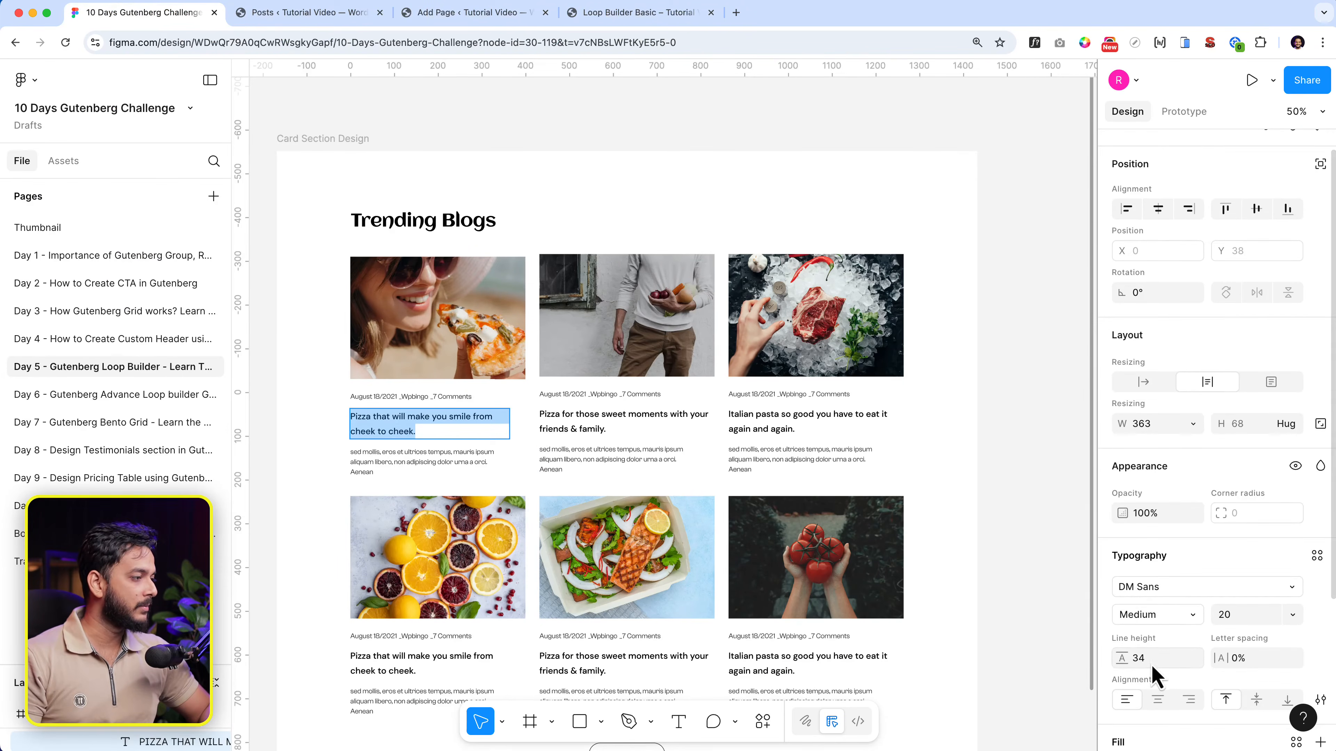
click(467, 14)
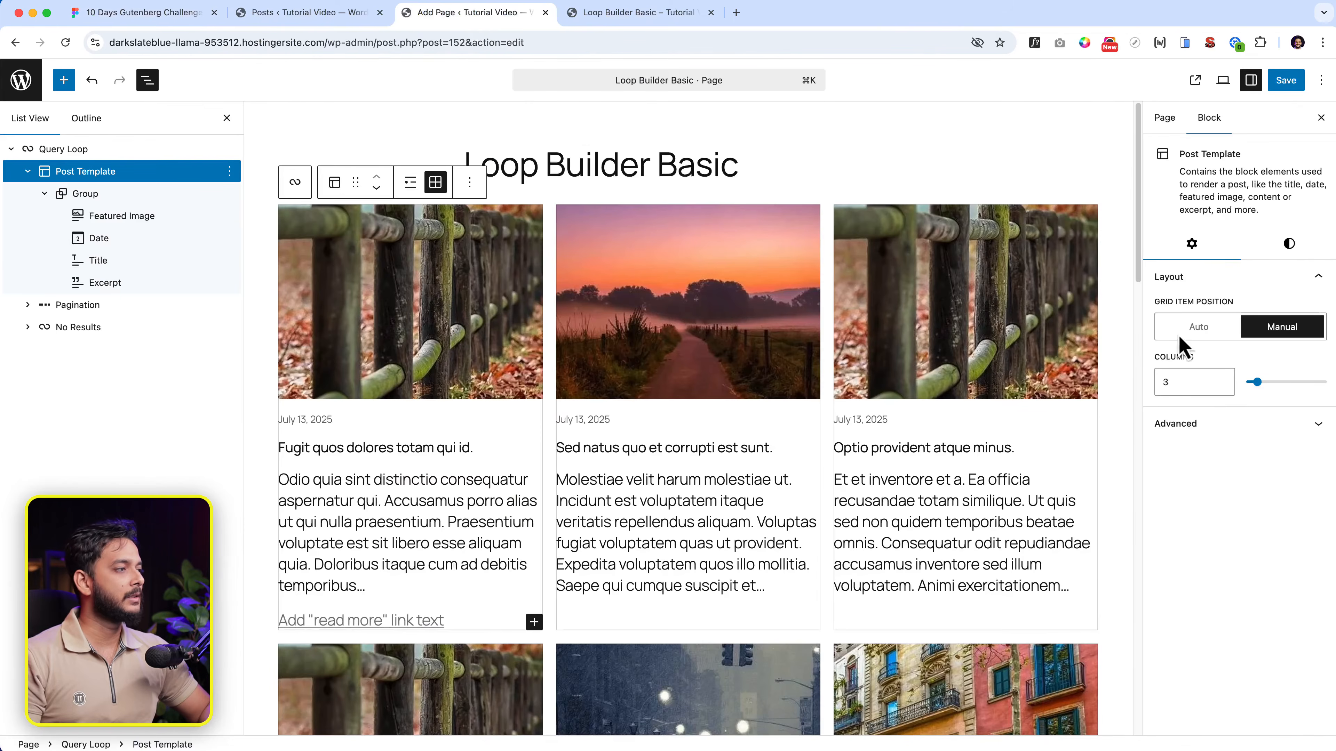
click(354, 451)
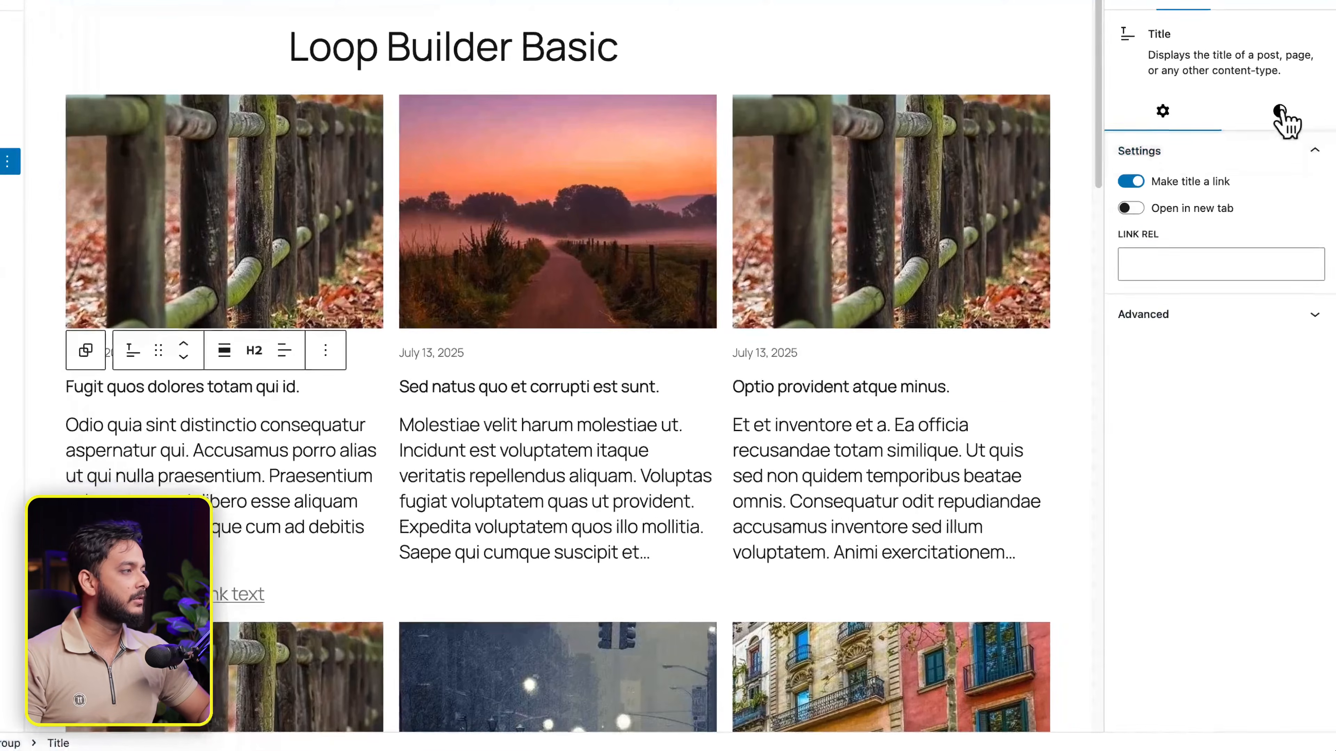
click(1288, 218)
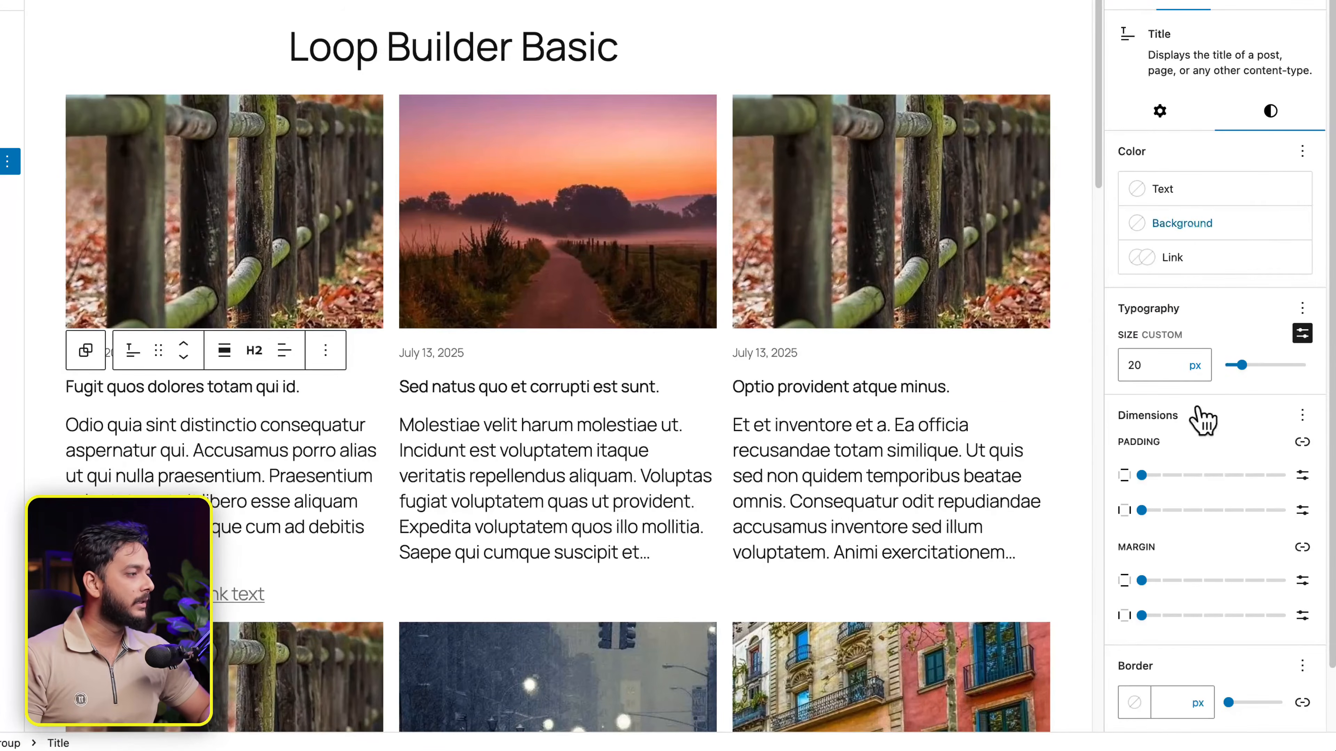
click(1302, 308)
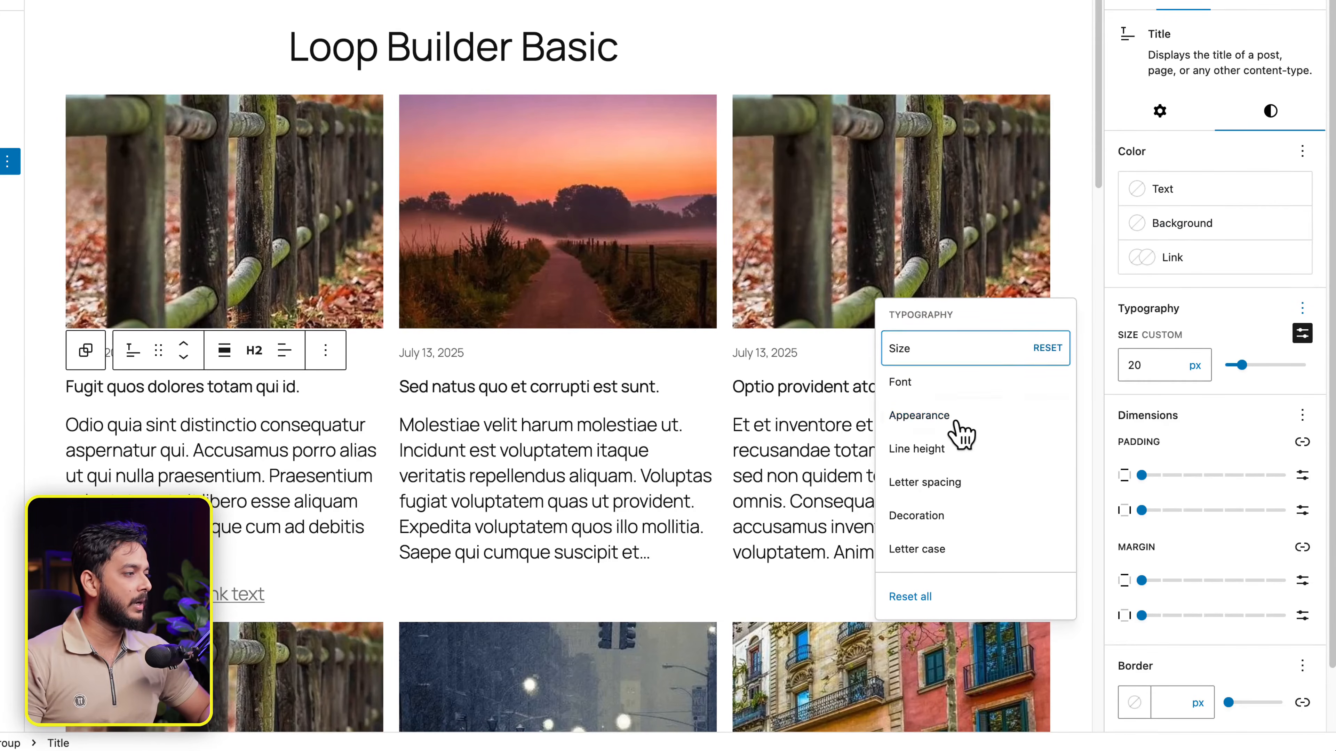
click(970, 416)
click(1157, 431)
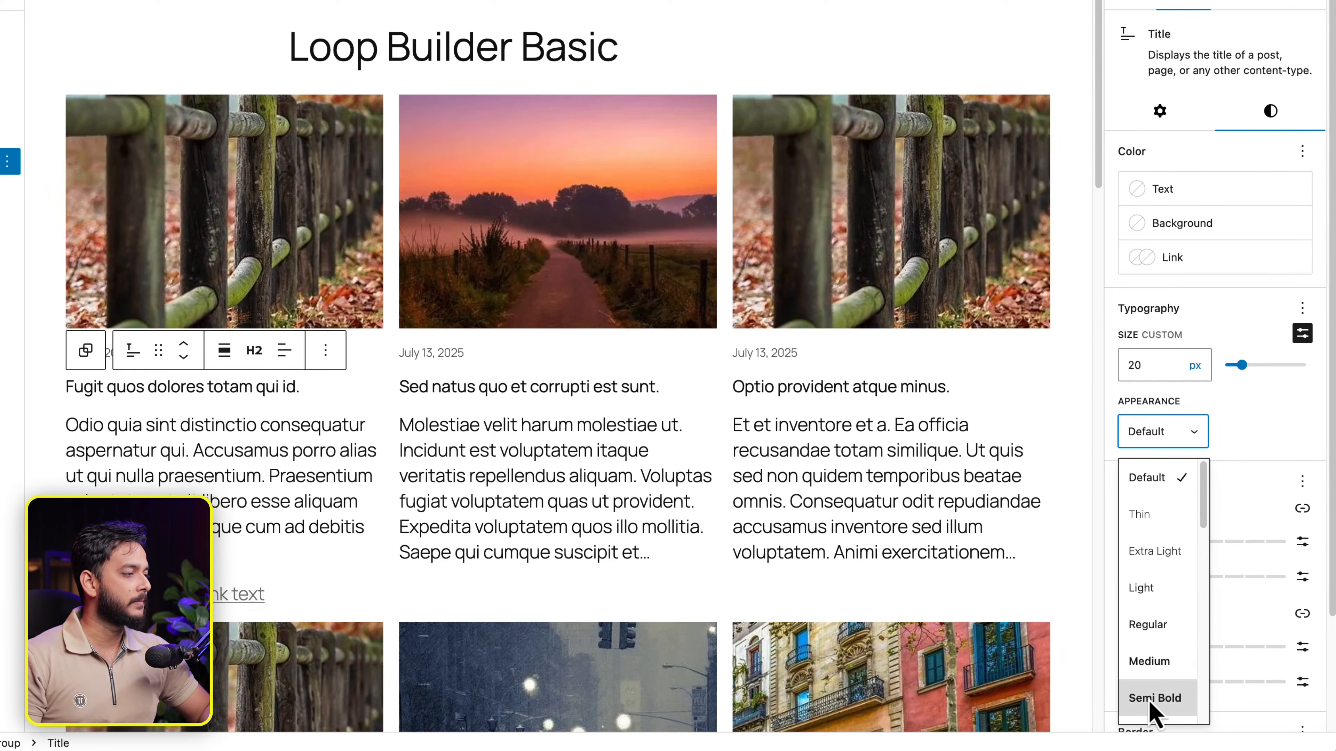
scroll(1154, 700, down, 3)
click(1160, 667)
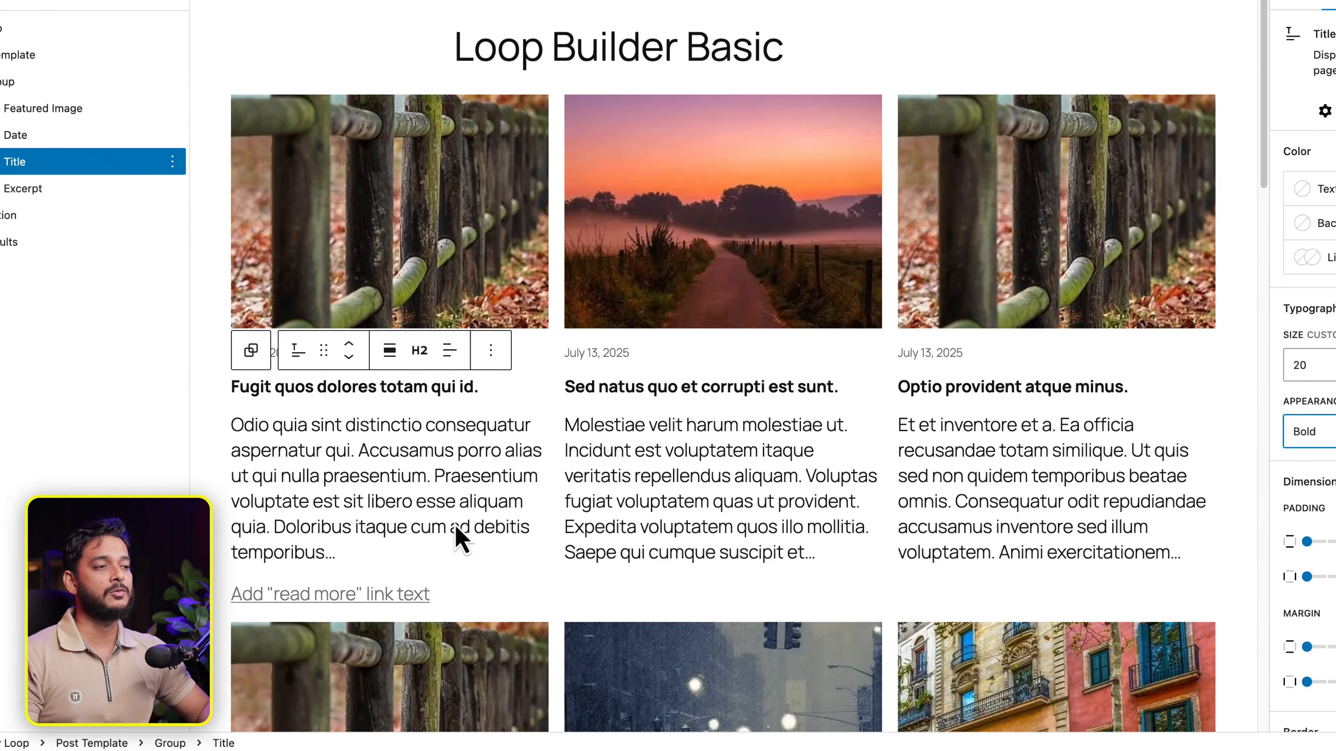
Select the Excerpt block, check the card description's font size in Figma and return to the page editor.
click(415, 536)
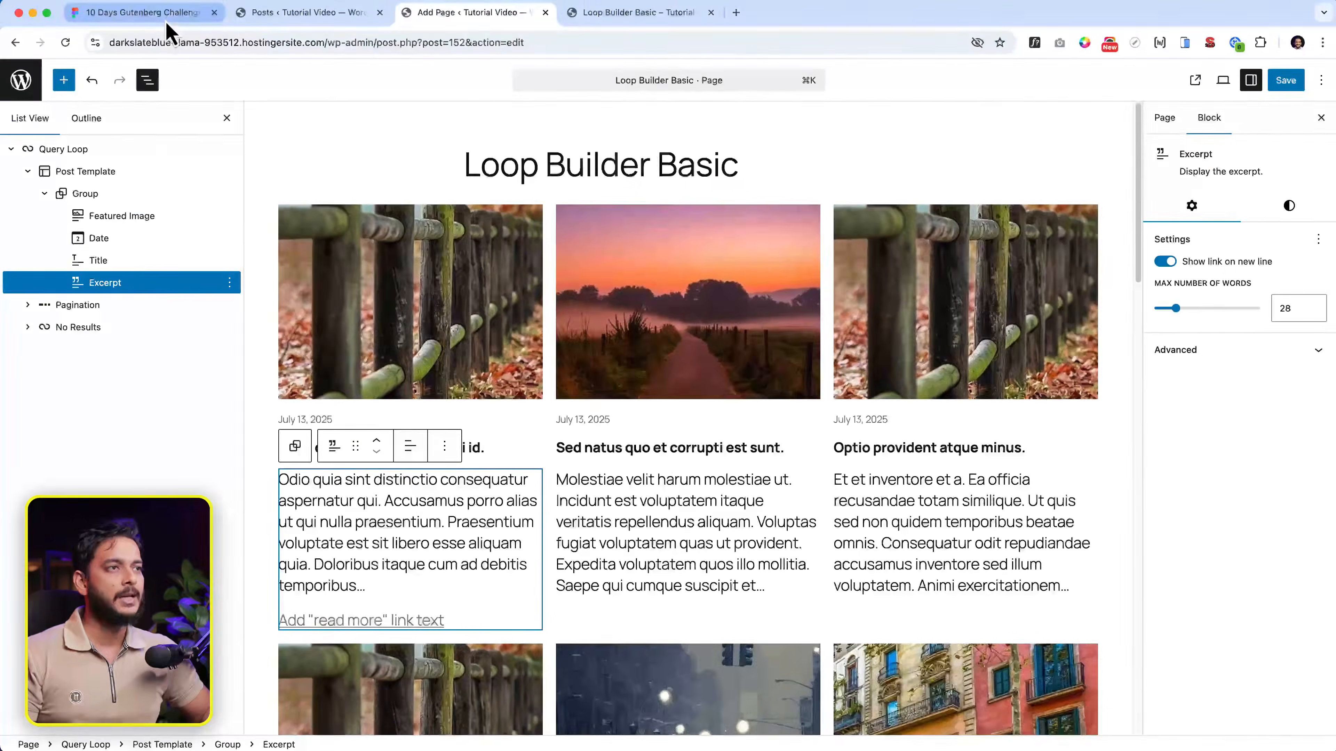
click(166, 19)
click(398, 463)
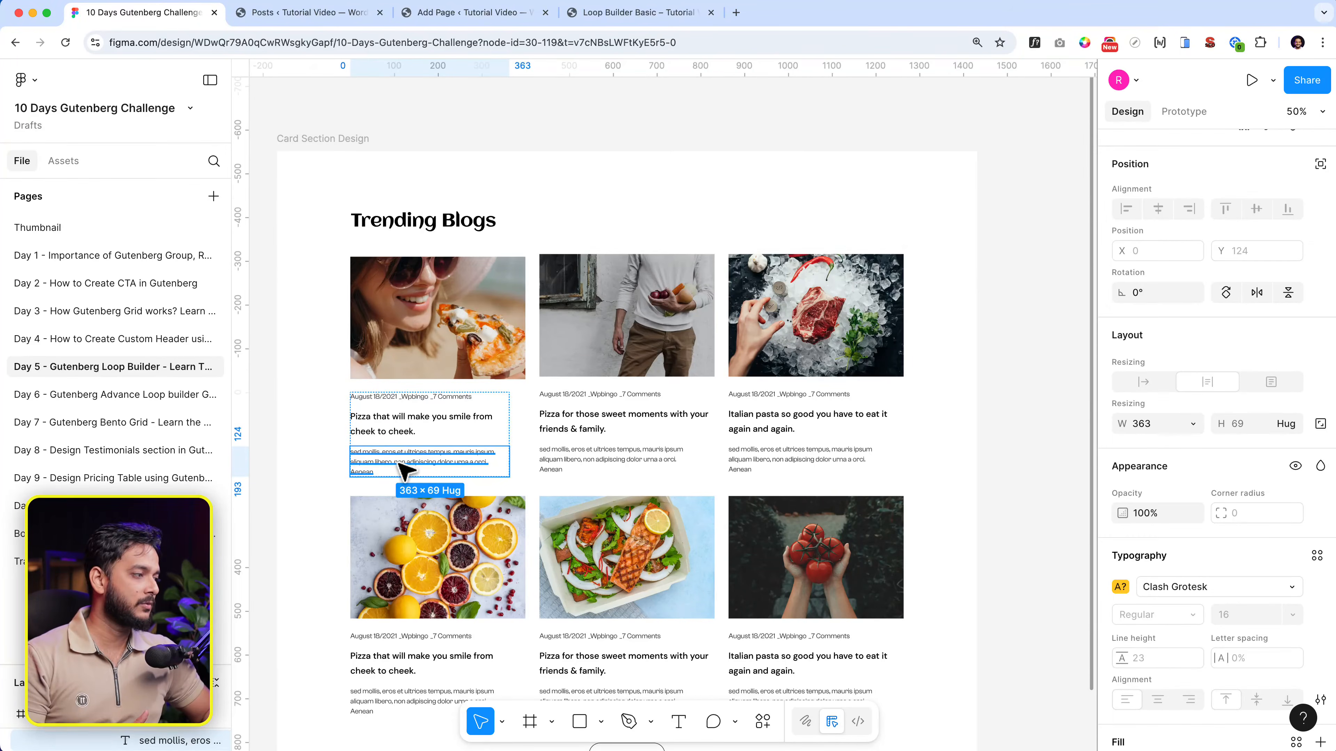
double_click(398, 463)
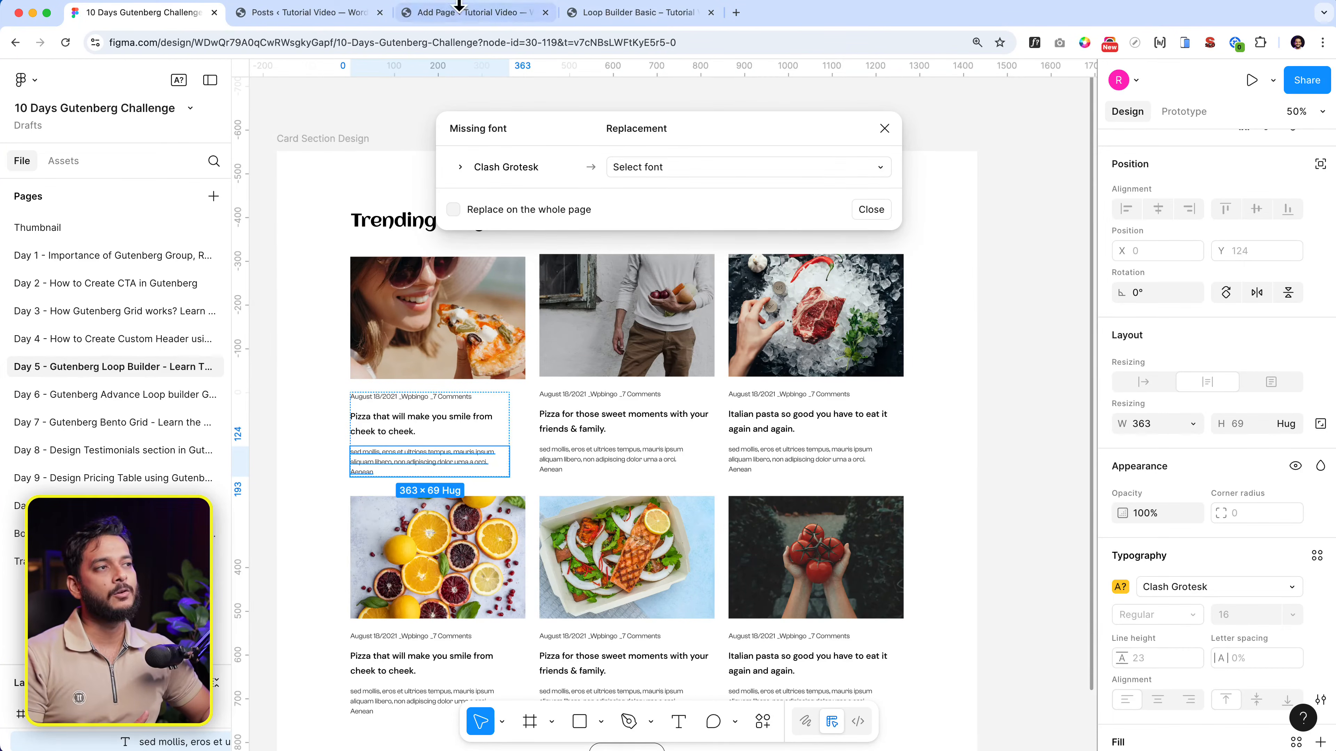
click(471, 13)
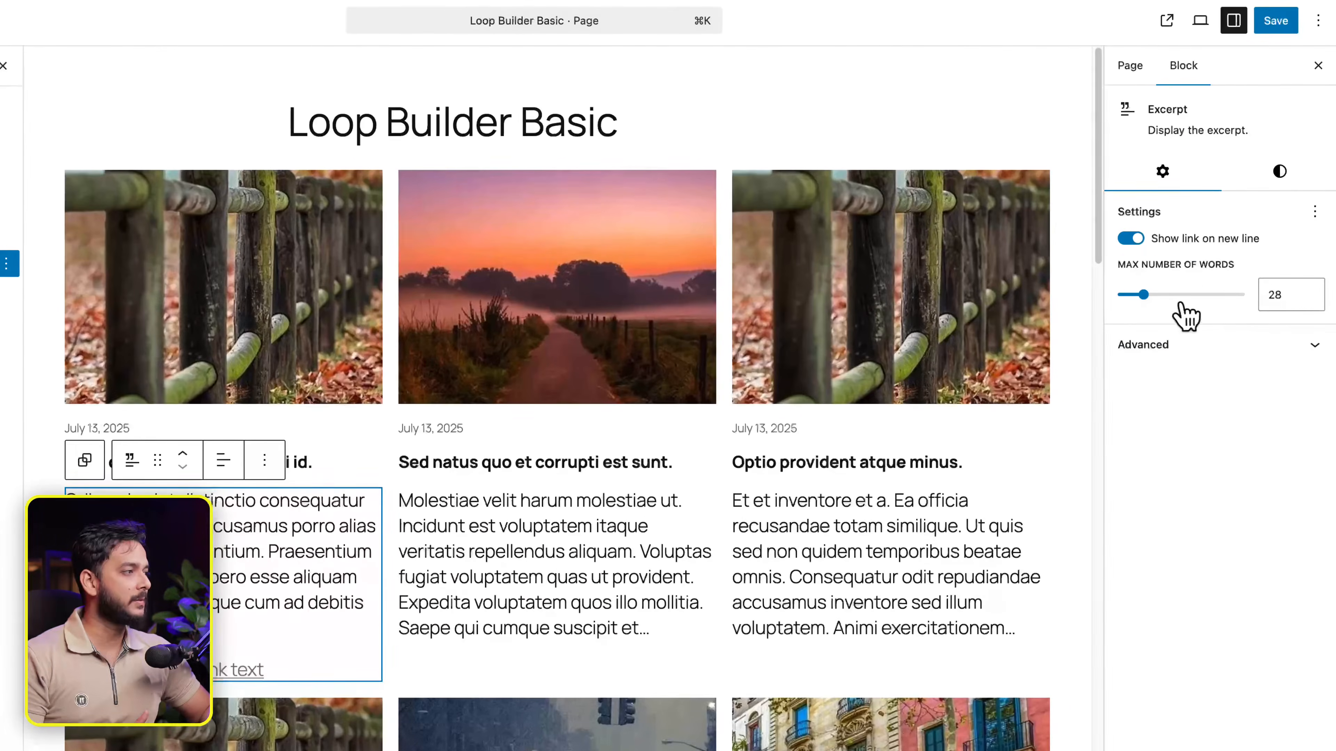
Give the Excerpt block a custom font size of 16 px.
click(1283, 173)
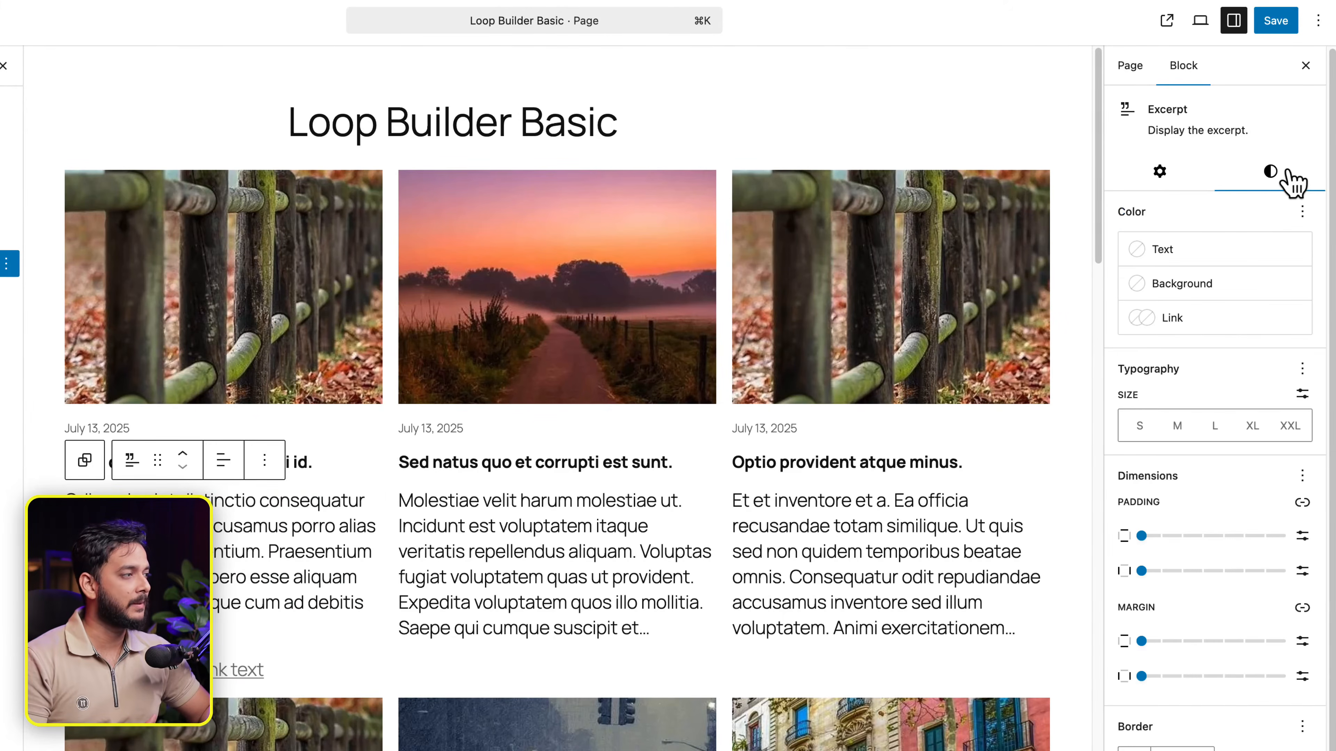
click(1302, 394)
click(1155, 420)
text(16)
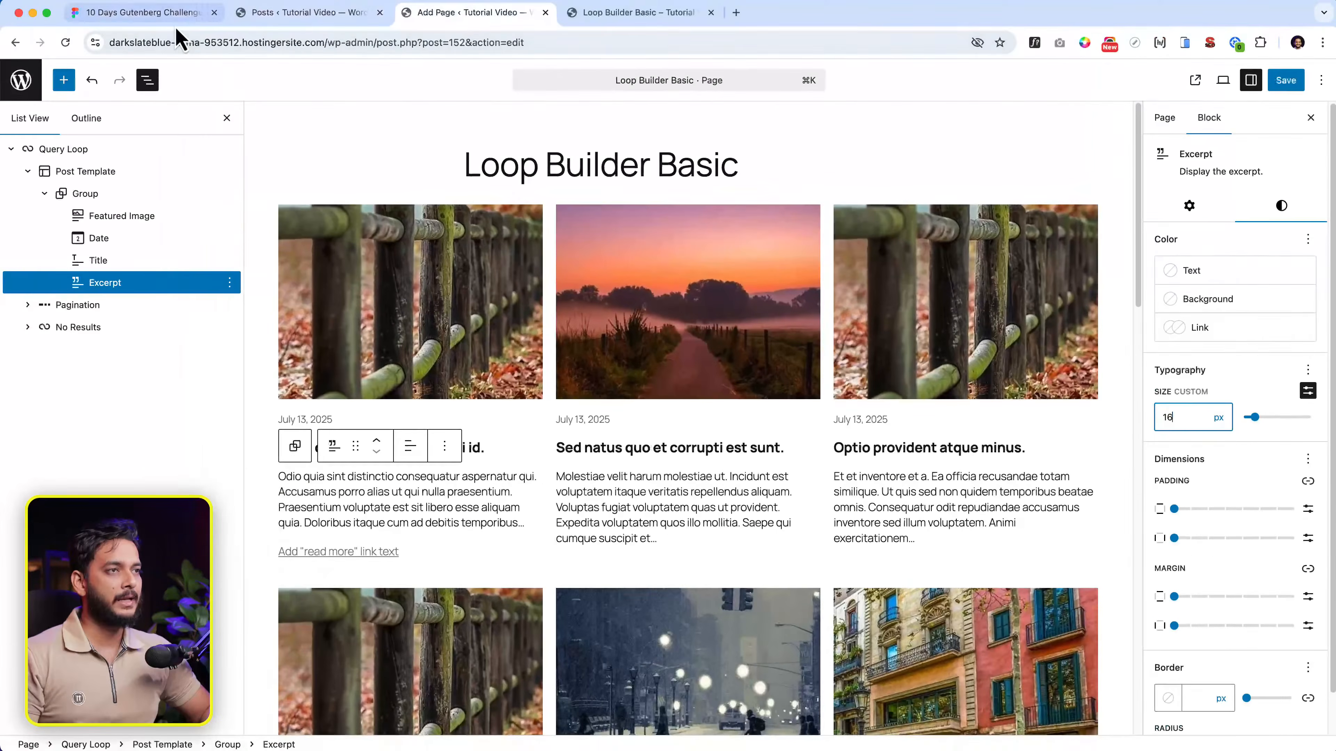
Compare the description length with the Figma cards and limit the Excerpt to a maximum of 20 words in the page editor.
click(158, 12)
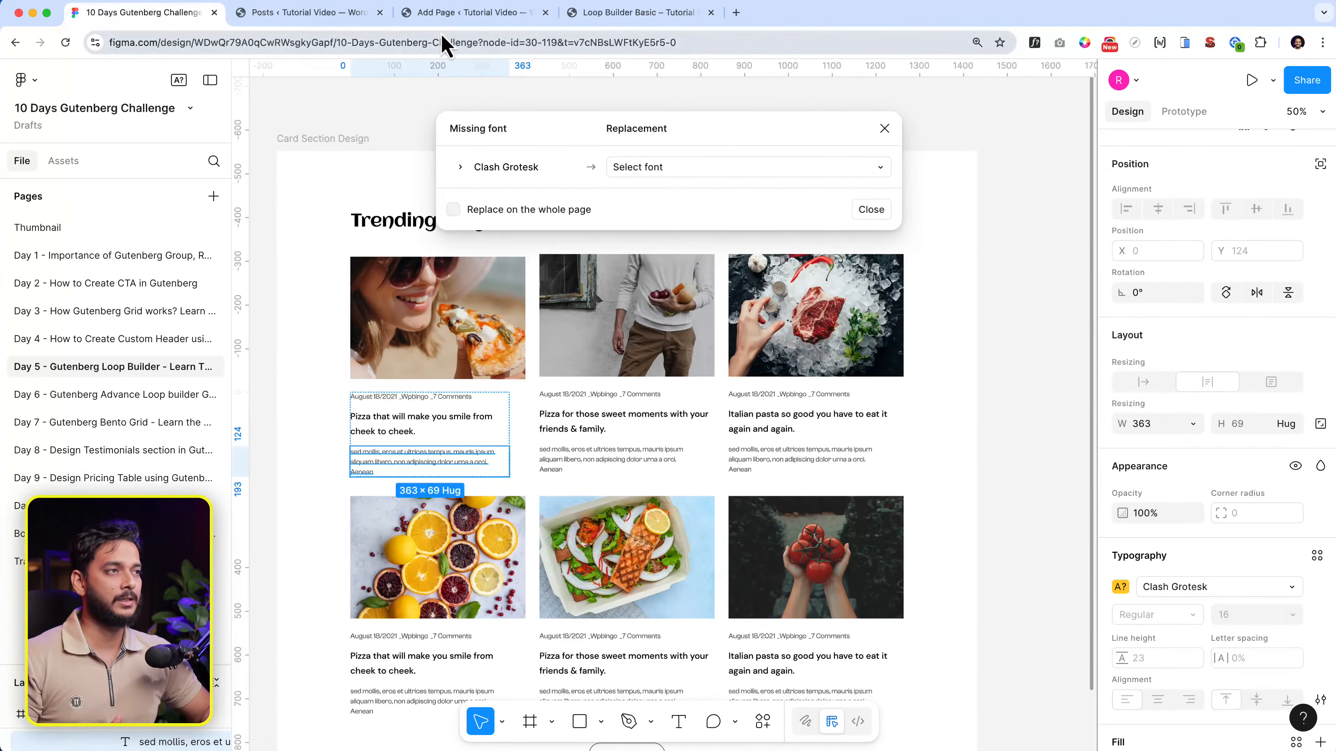
click(452, 15)
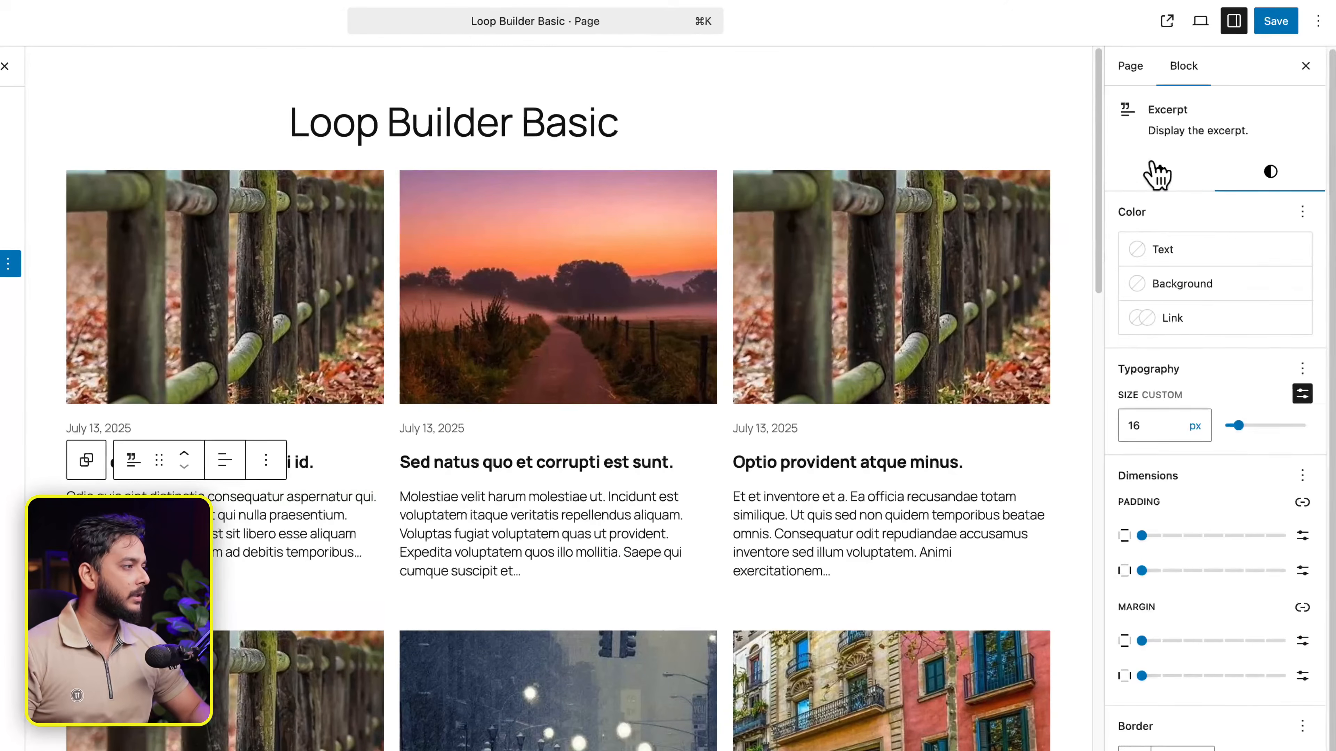
click(1162, 171)
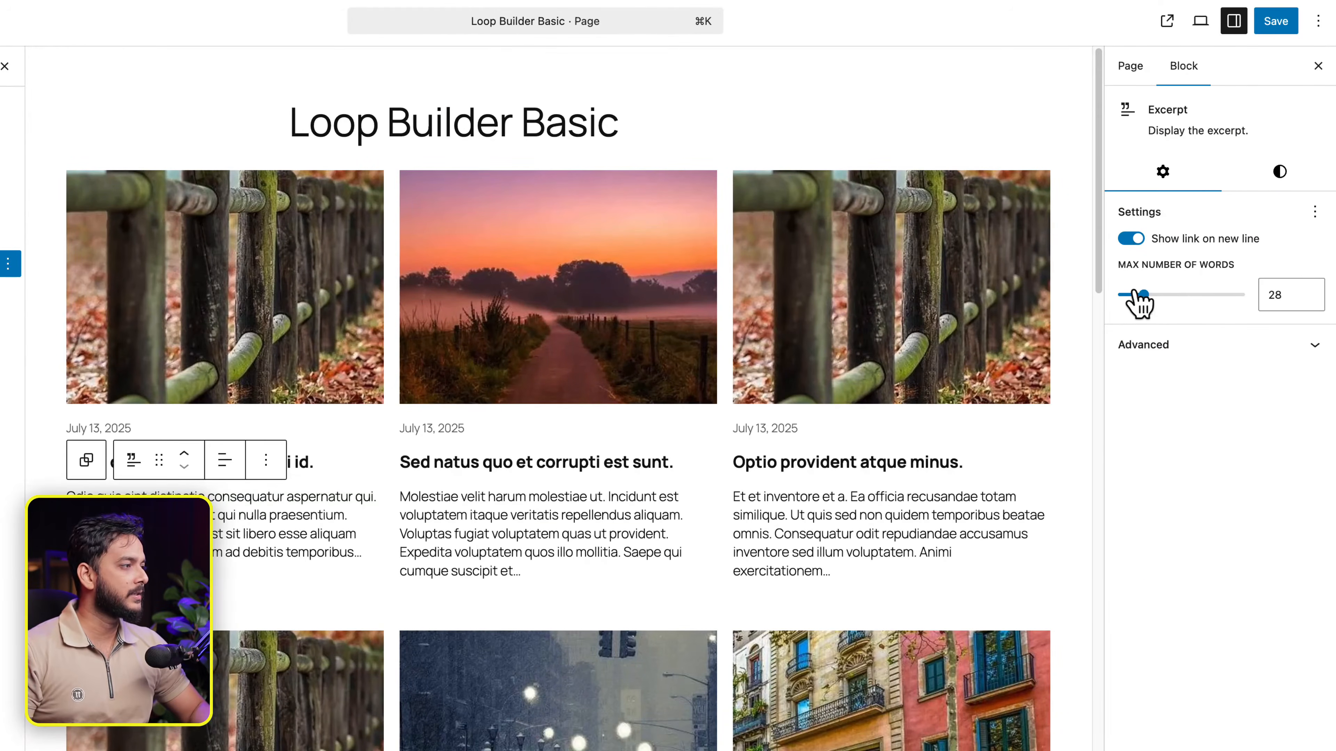
drag(1139, 301, 1131, 294)
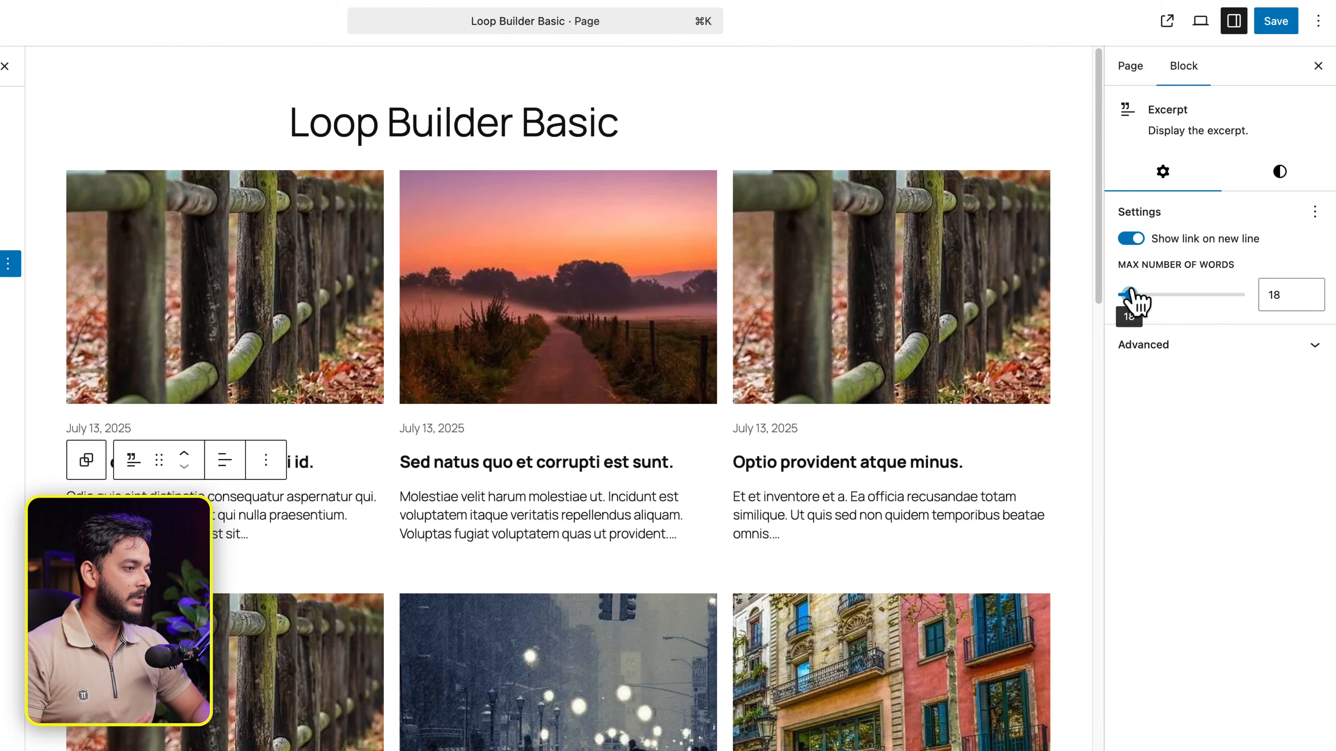
click(1309, 293)
click(1309, 292)
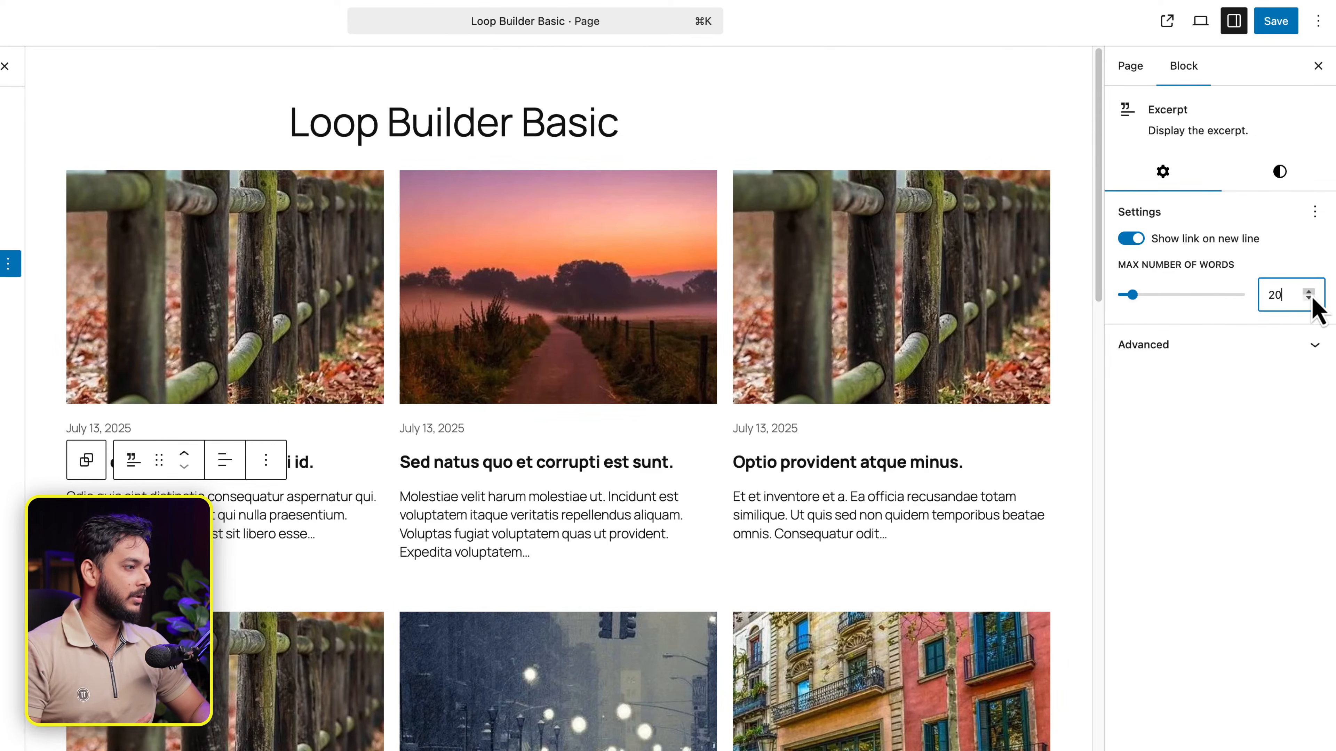
Reduce the Excerpt's maximum length to 18 words and save the page.
click(1309, 299)
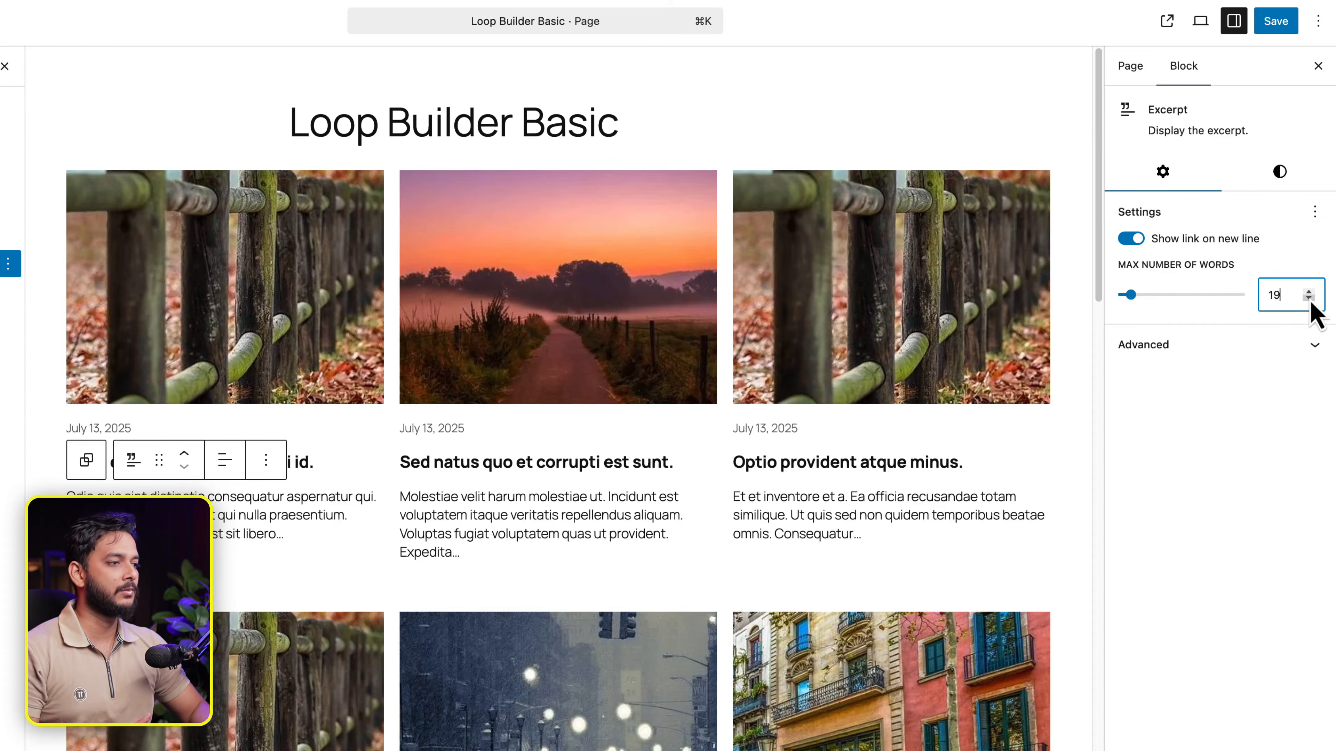
click(1309, 299)
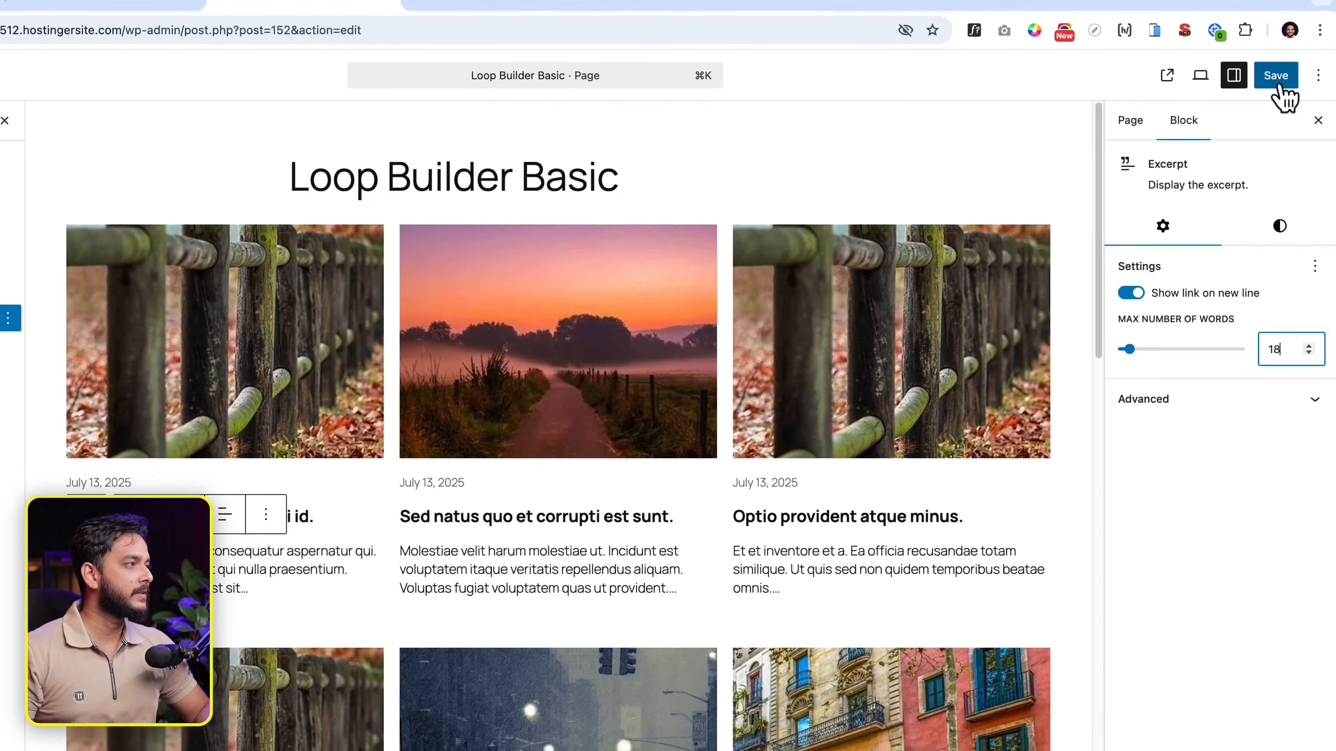
click(1277, 24)
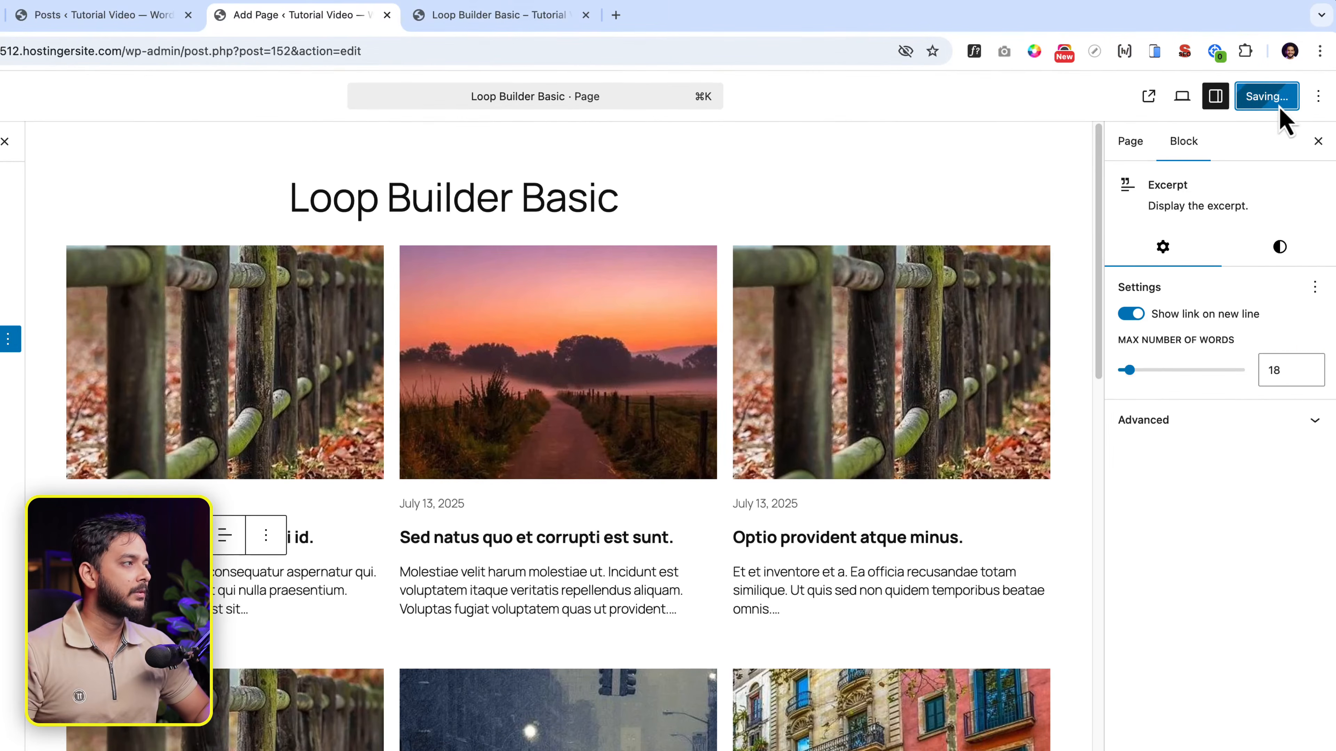
Reload the published Loop Builder Basic page and check how the post cards look.
click(492, 14)
click(480, 50)
key(Return)
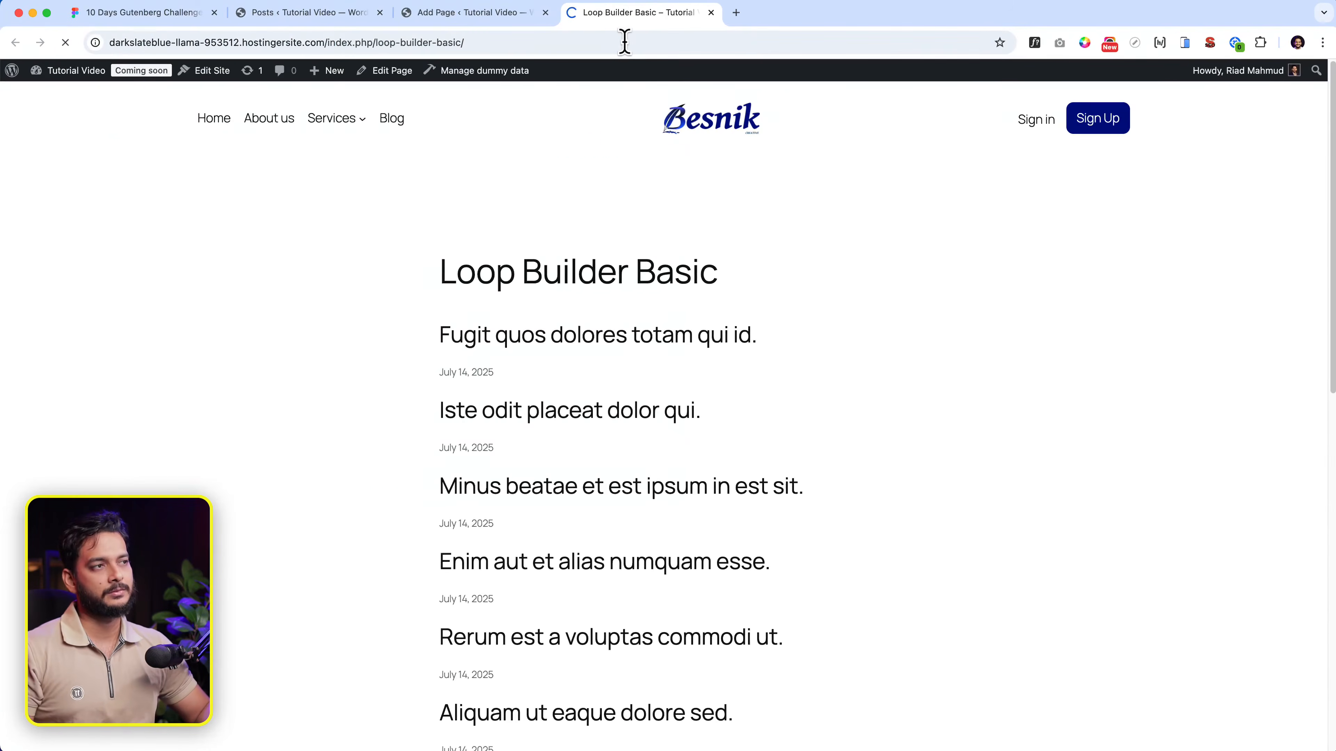
scroll(626, 342, down, 1)
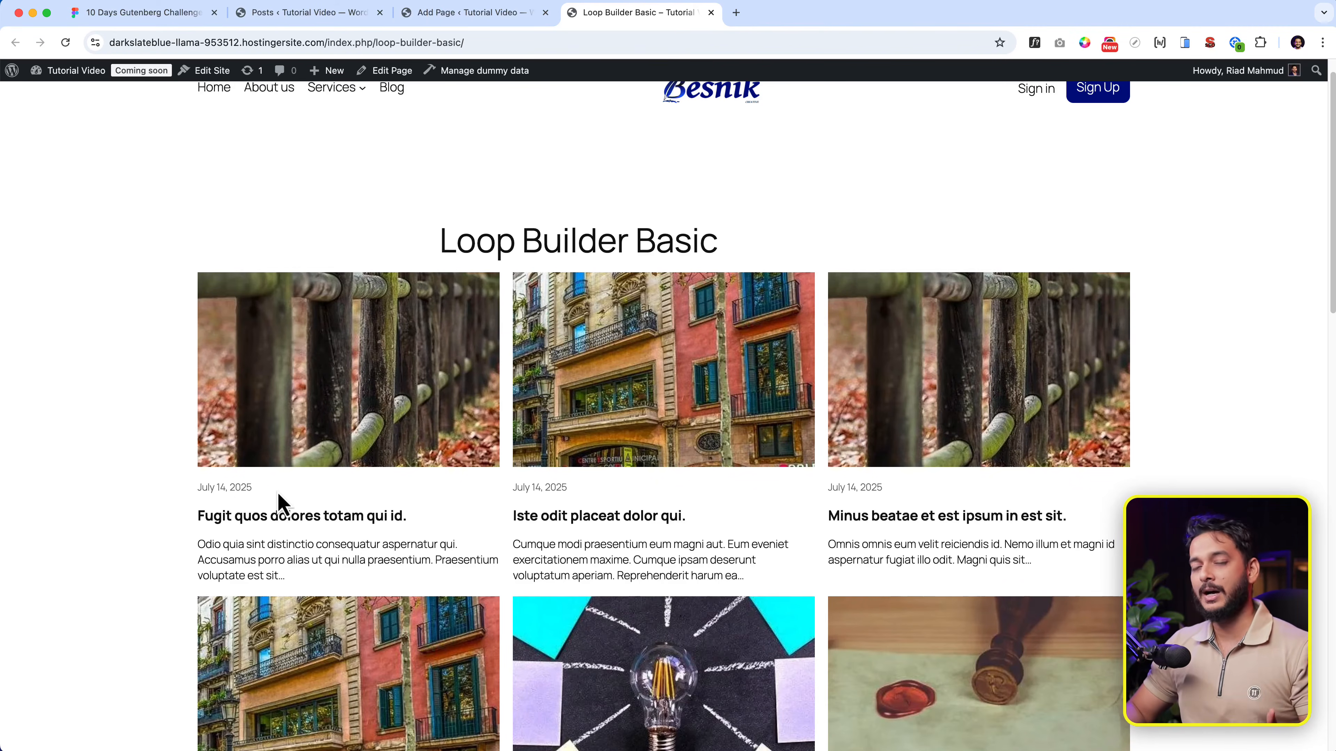
Return to the page editor and enter "Read more" as the Excerpt block's link text.
click(462, 13)
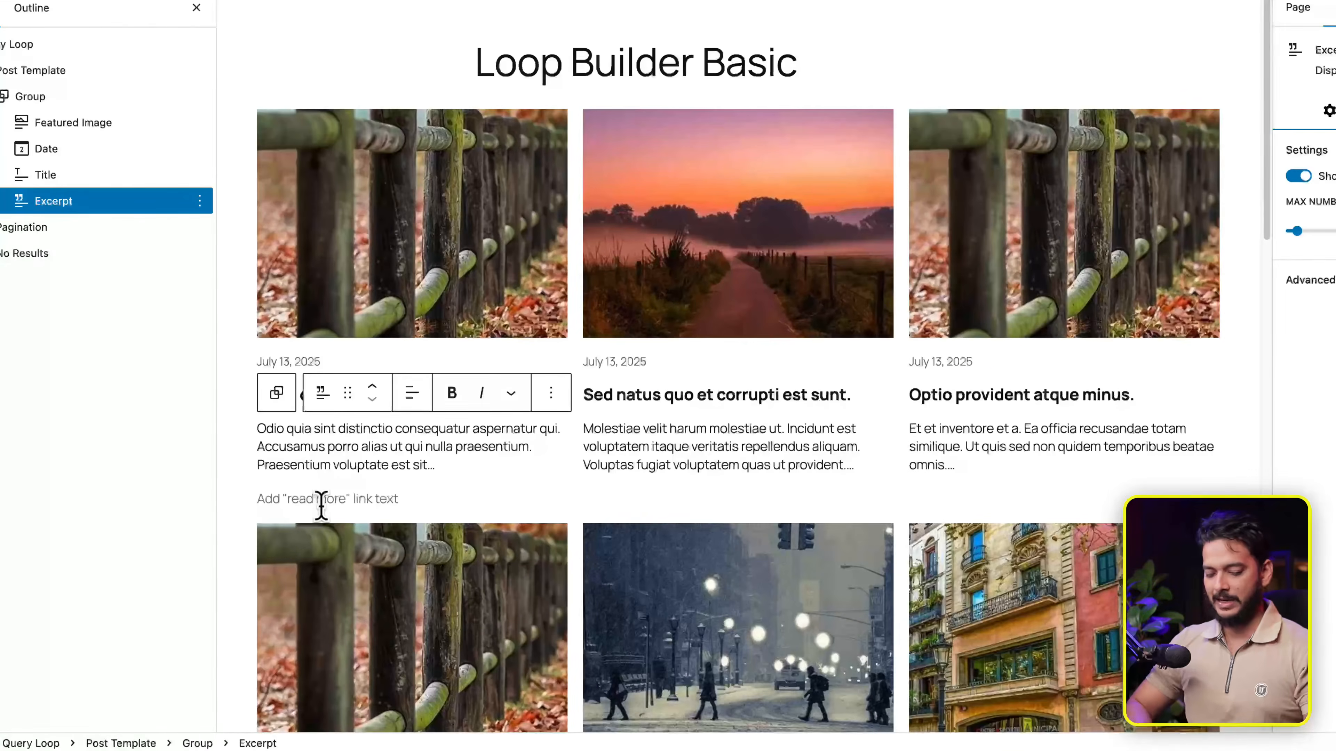
text(Read more)
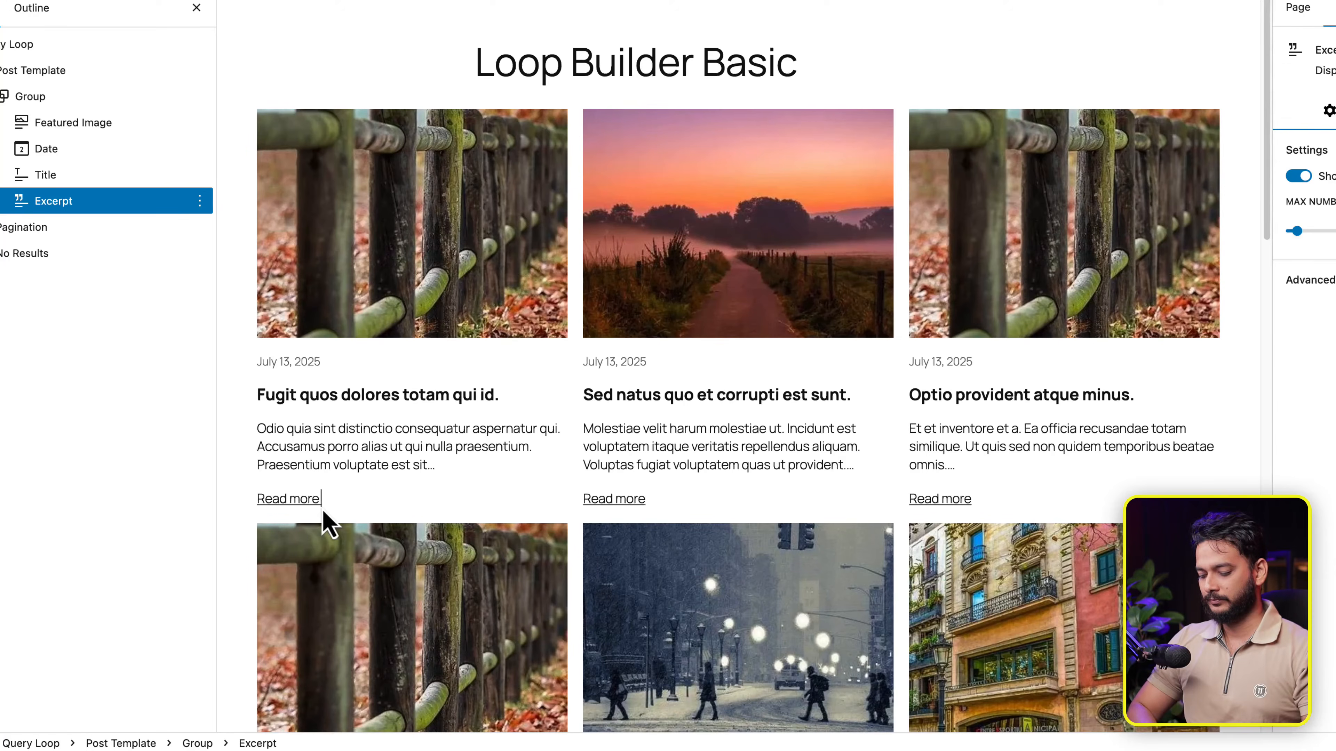
Try an arrow "->" after the "Read more" link text and remove it again.
text( ->)
click(391, 494)
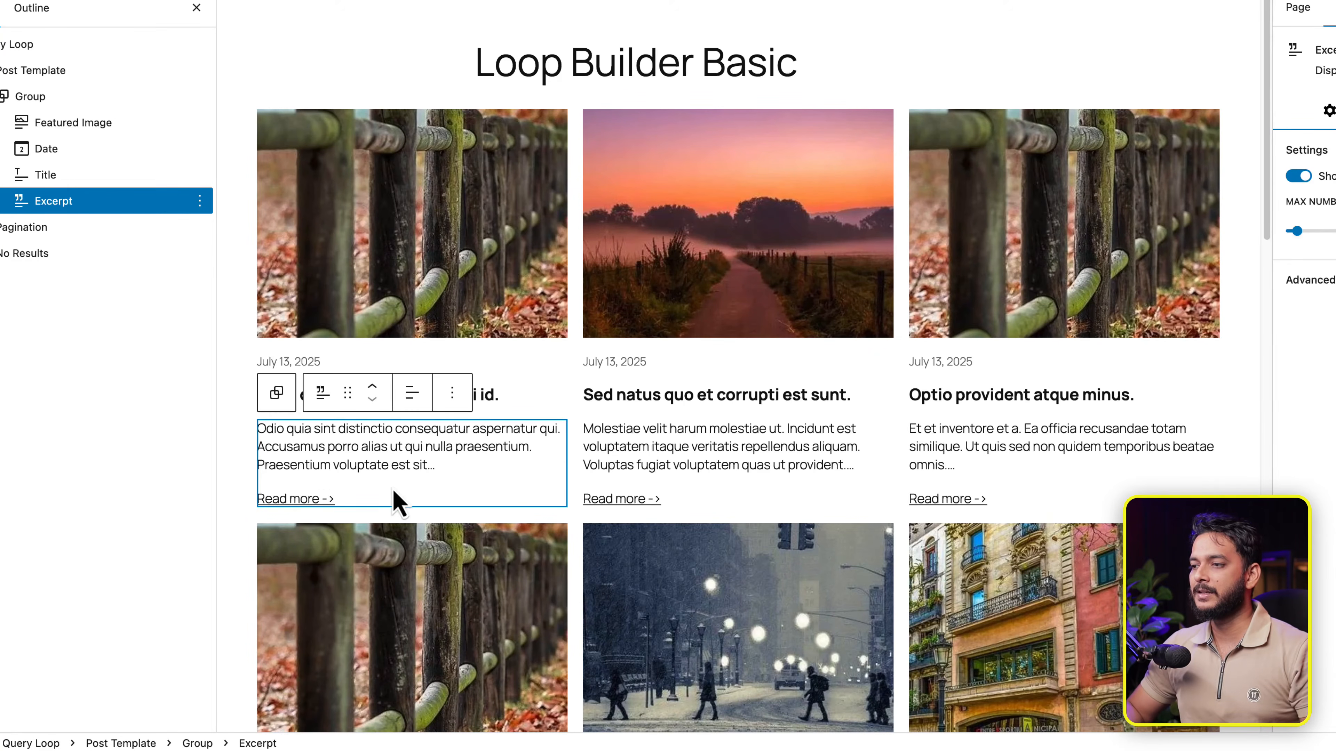
click(326, 498)
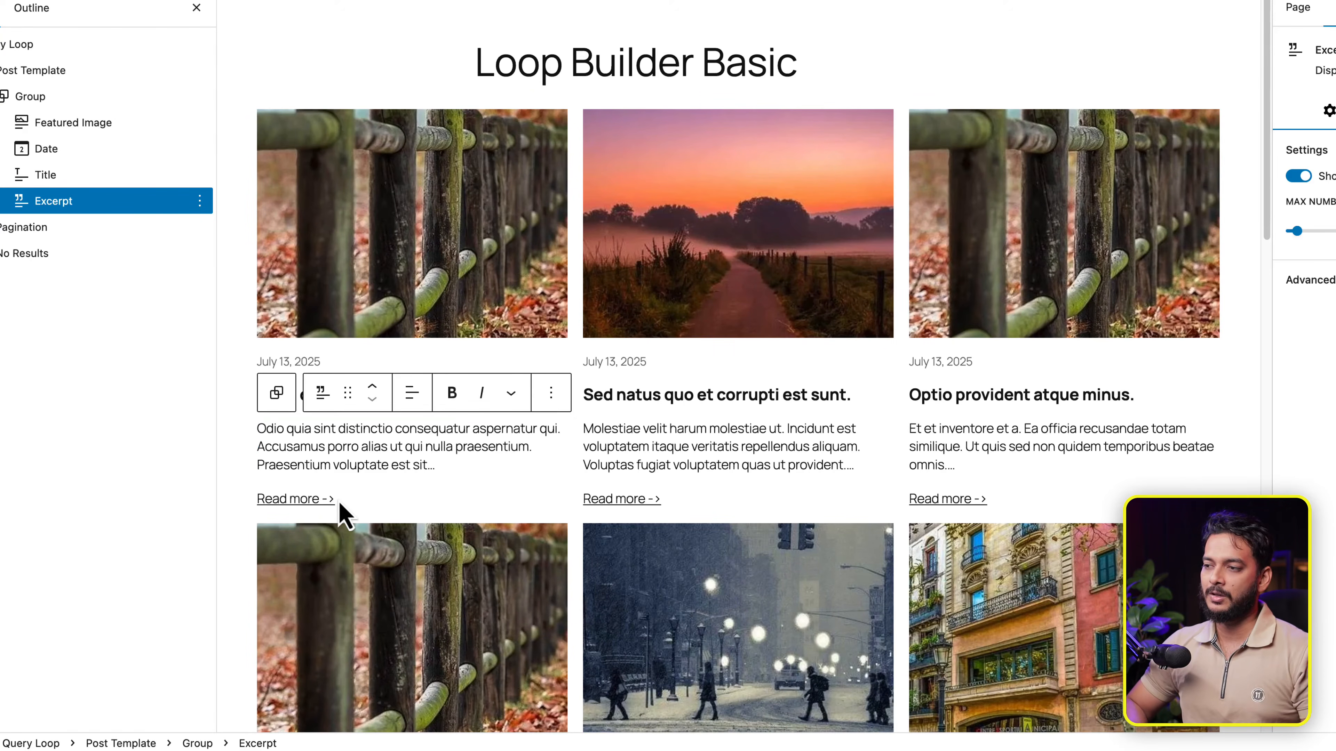
key(Right)
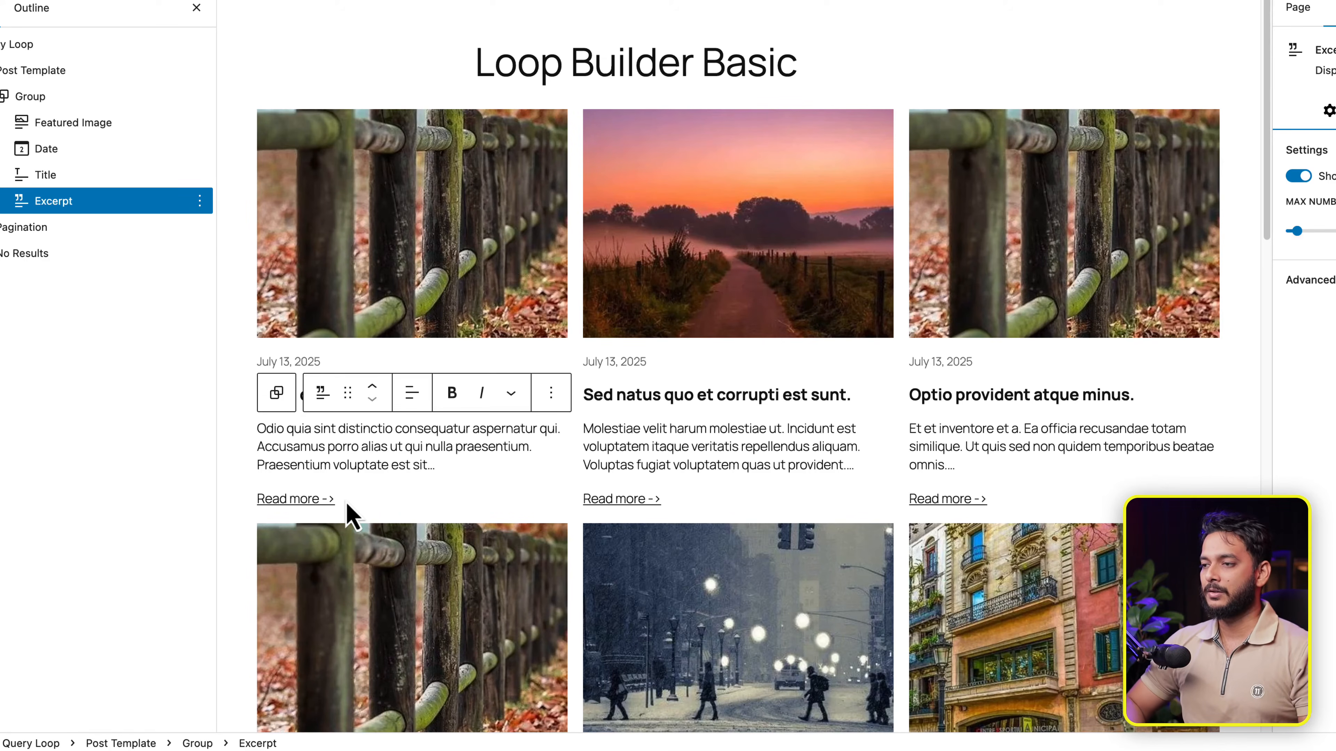
key(BackSpace)
key(BackSpace)
key(BackSpace)
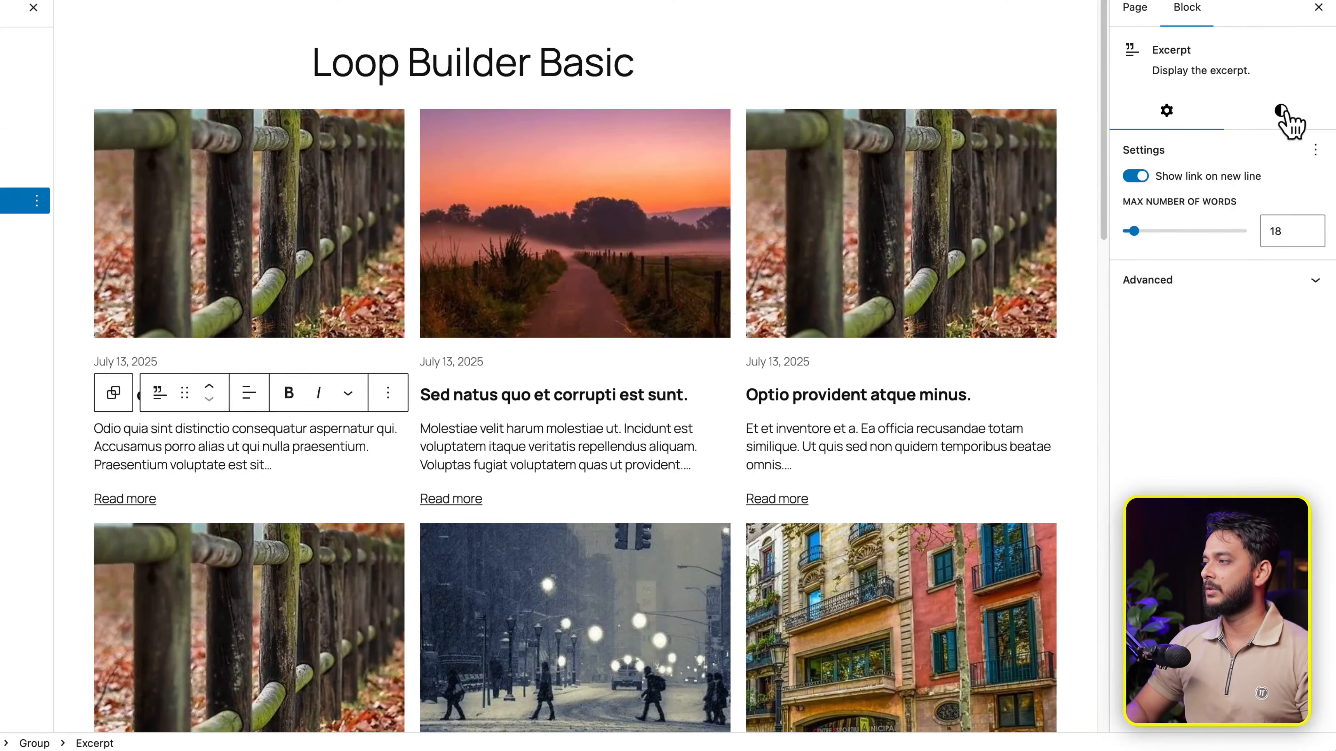
Review the Excerpt block's style options and the settings of the Date and Title blocks.
click(1273, 110)
scroll(1221, 156, down, 1)
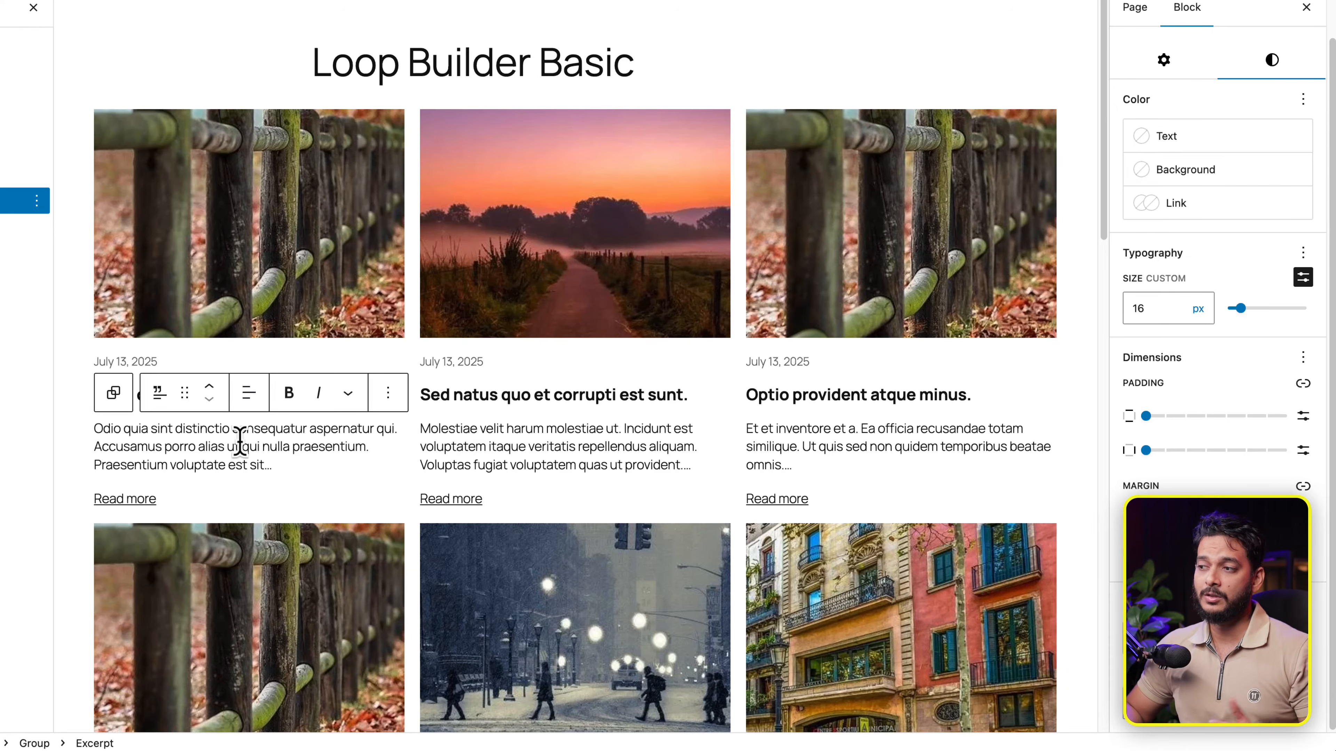
click(256, 463)
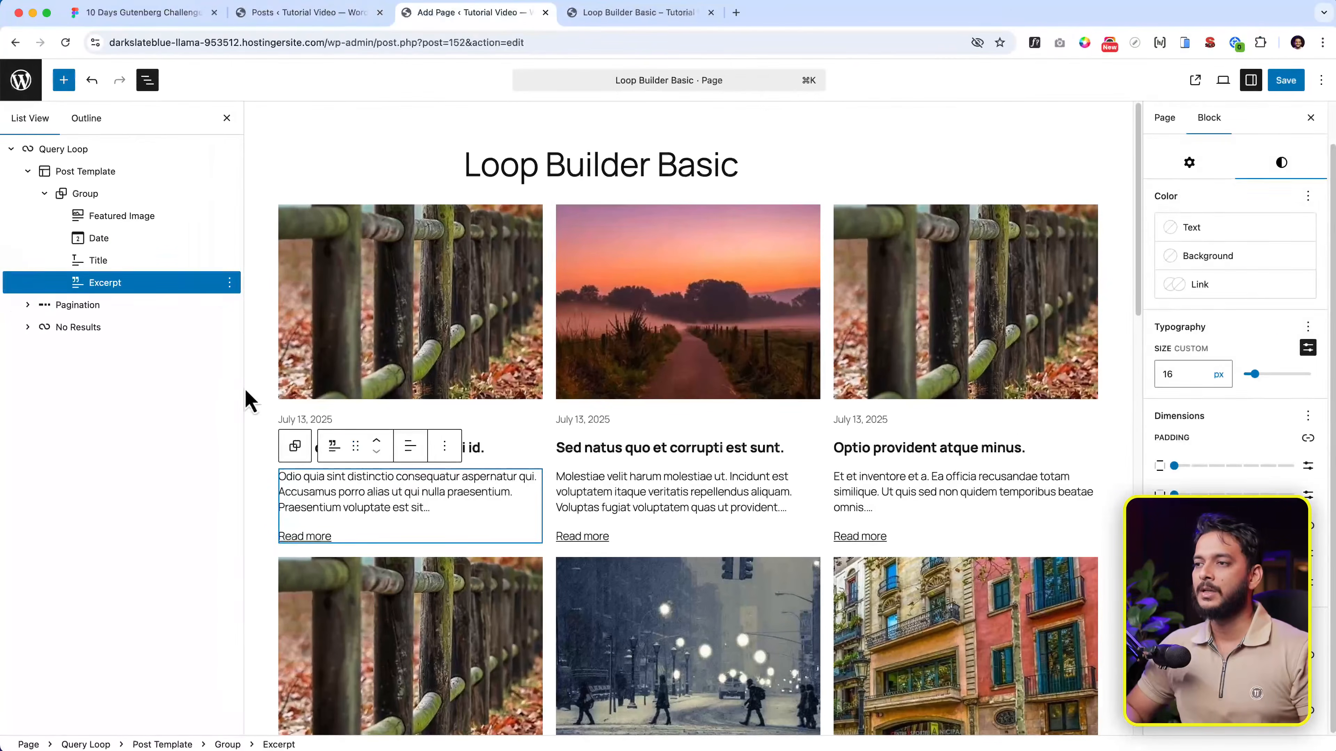
click(59, 328)
click(342, 425)
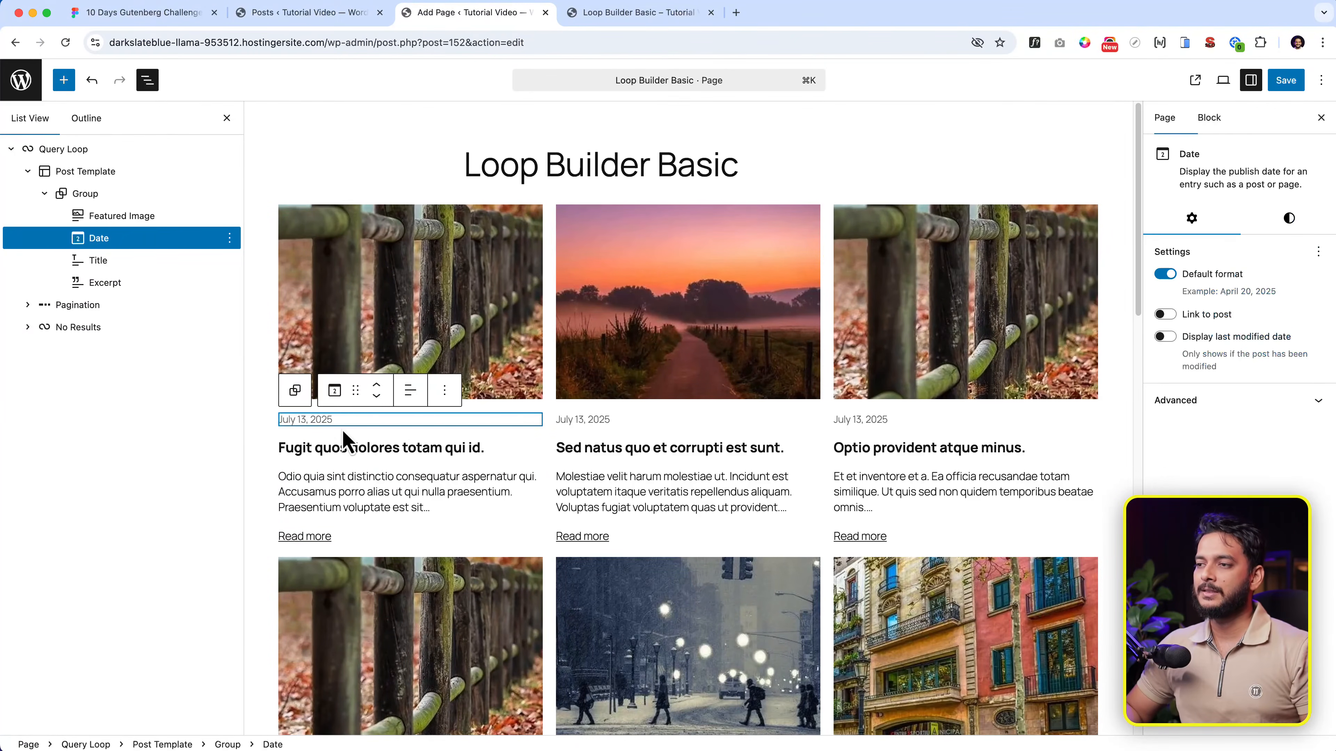
click(324, 451)
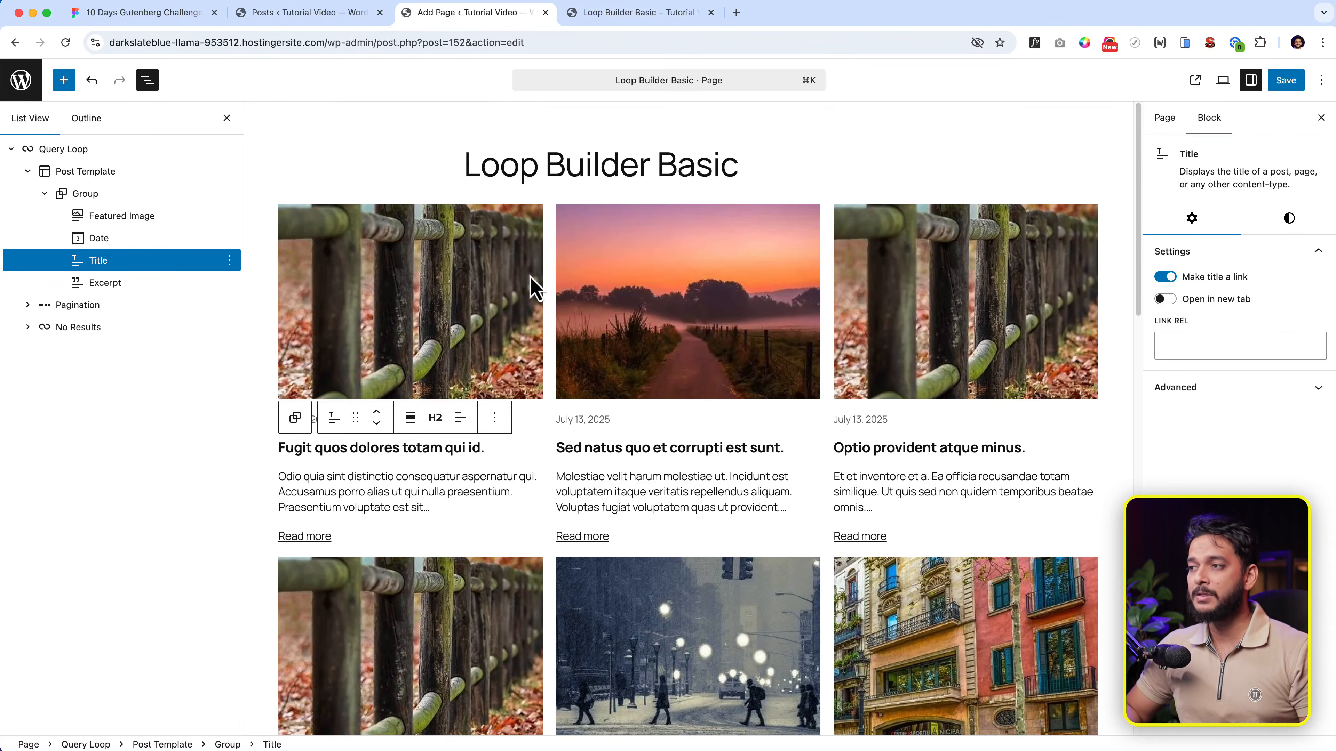
Switch to the Figma design and measure the horizontal gap between the first two cards in the top row.
click(184, 14)
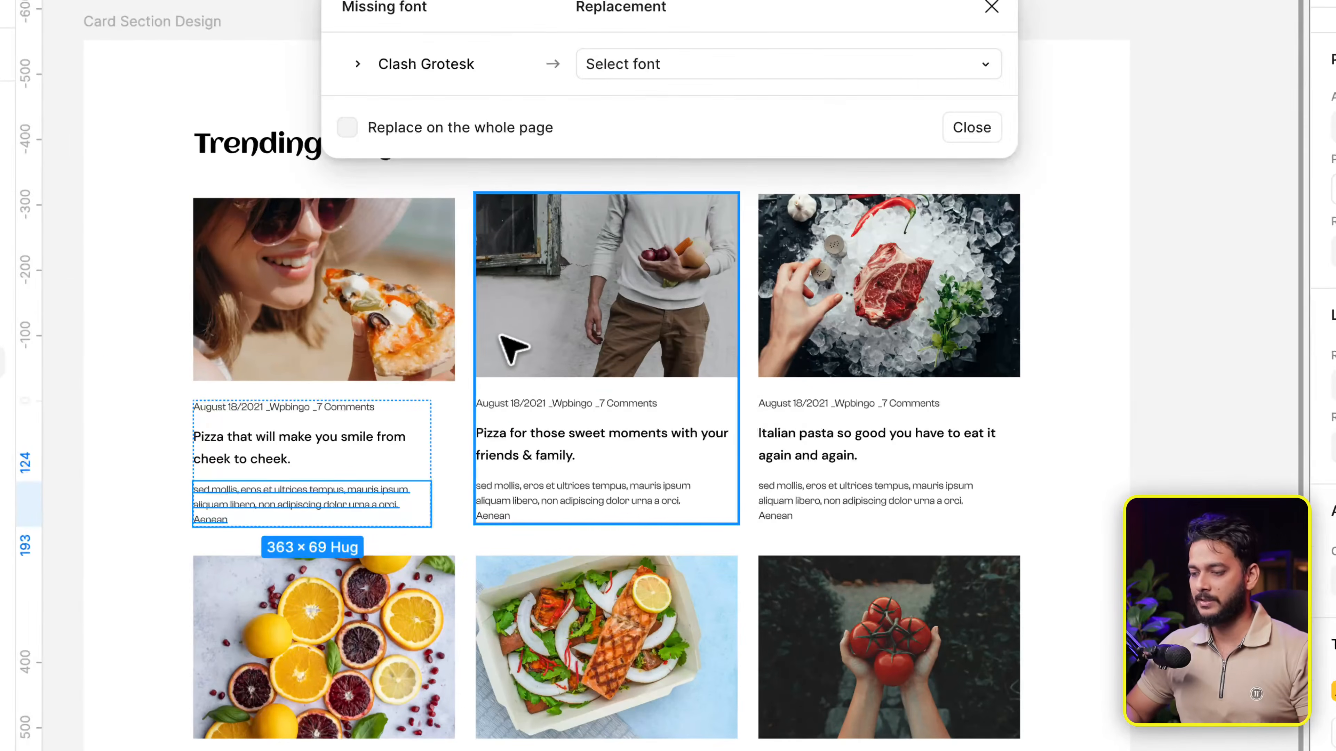
click(527, 350)
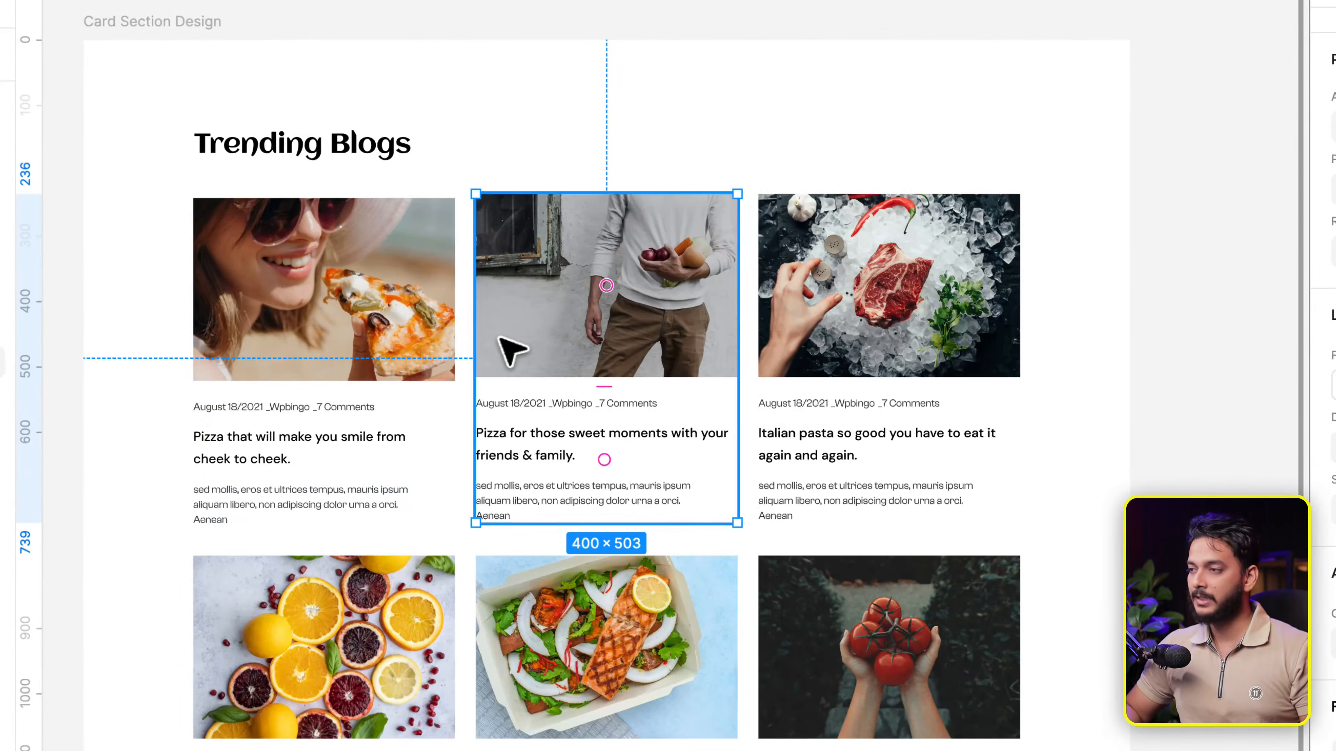
key(alt)
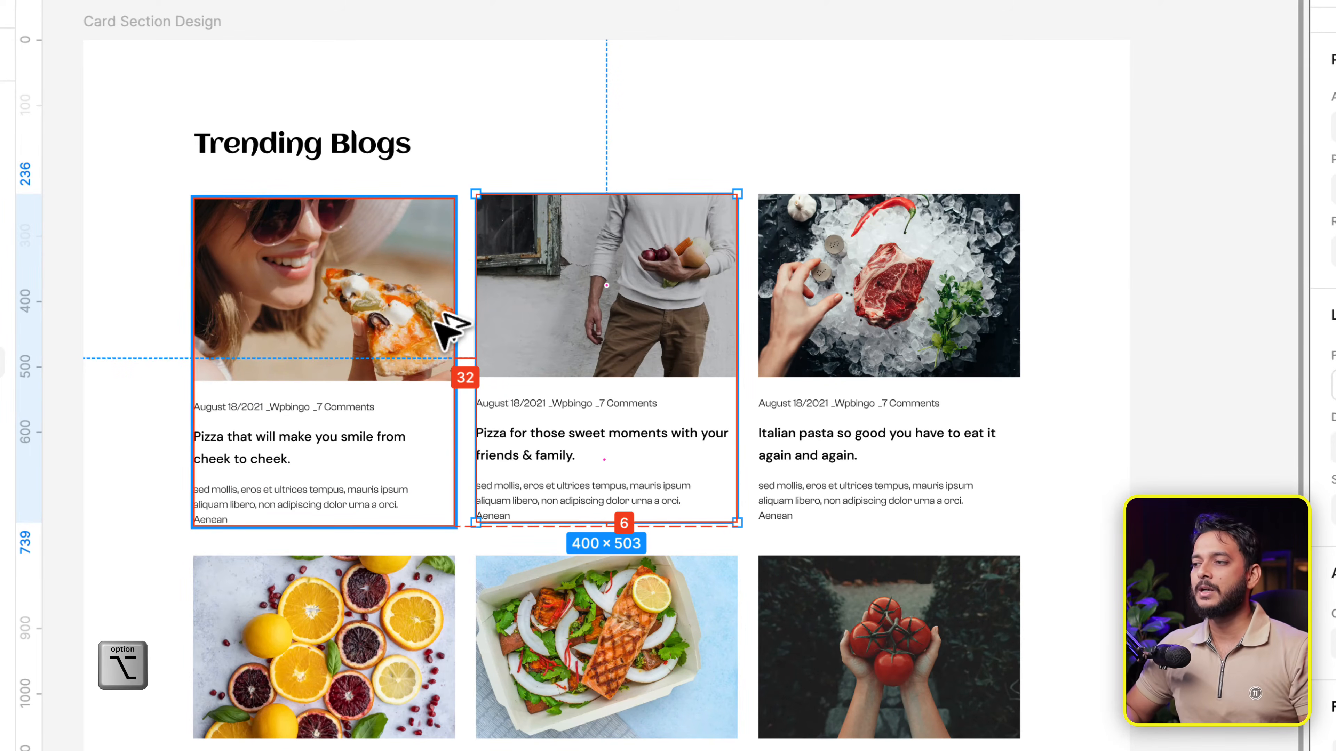
key(alt)
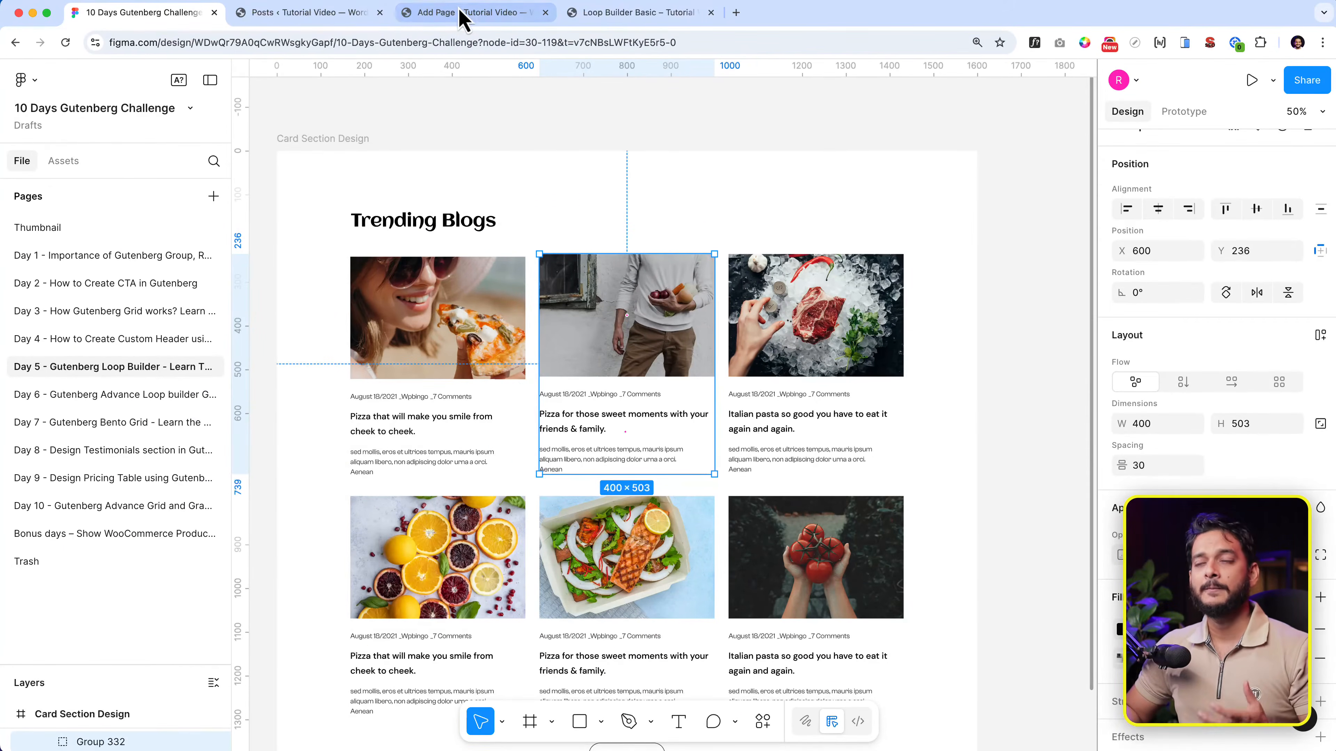
Return to the page editor and set the Post Template's block spacing to a custom 35 px.
click(458, 25)
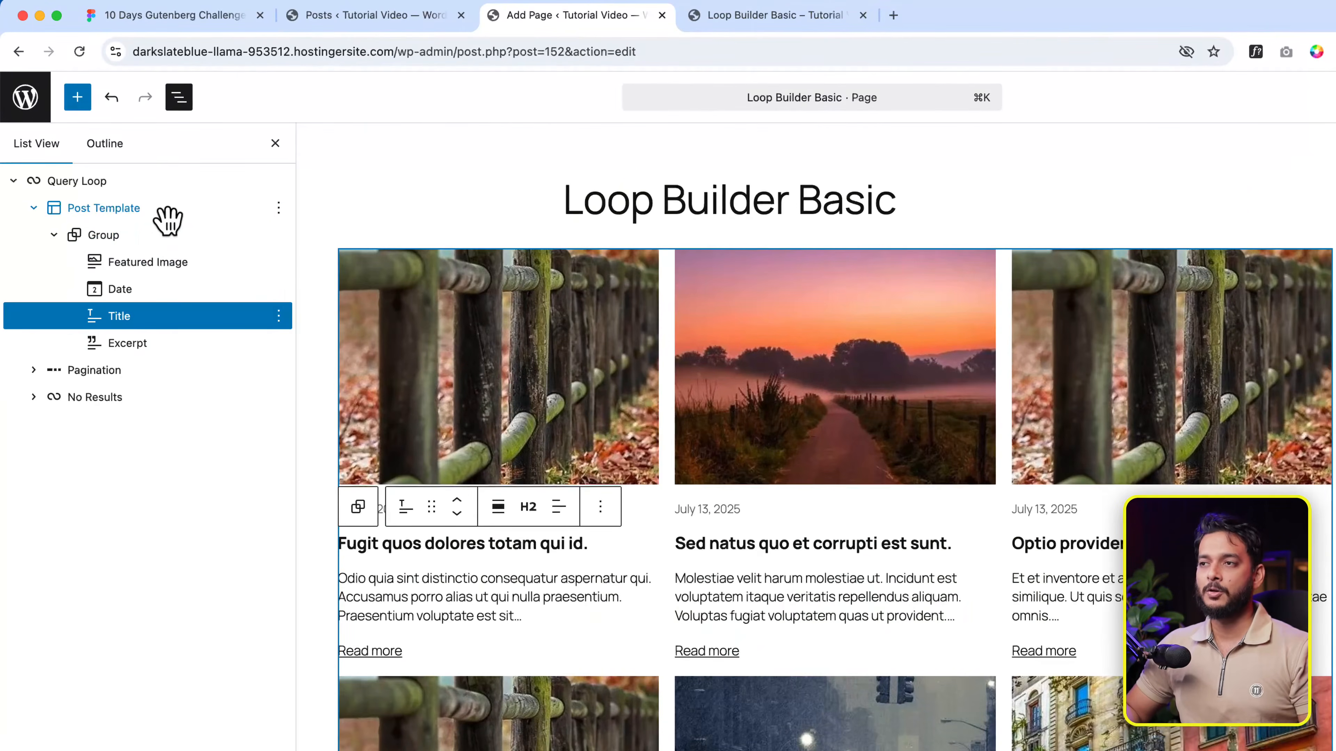
click(138, 179)
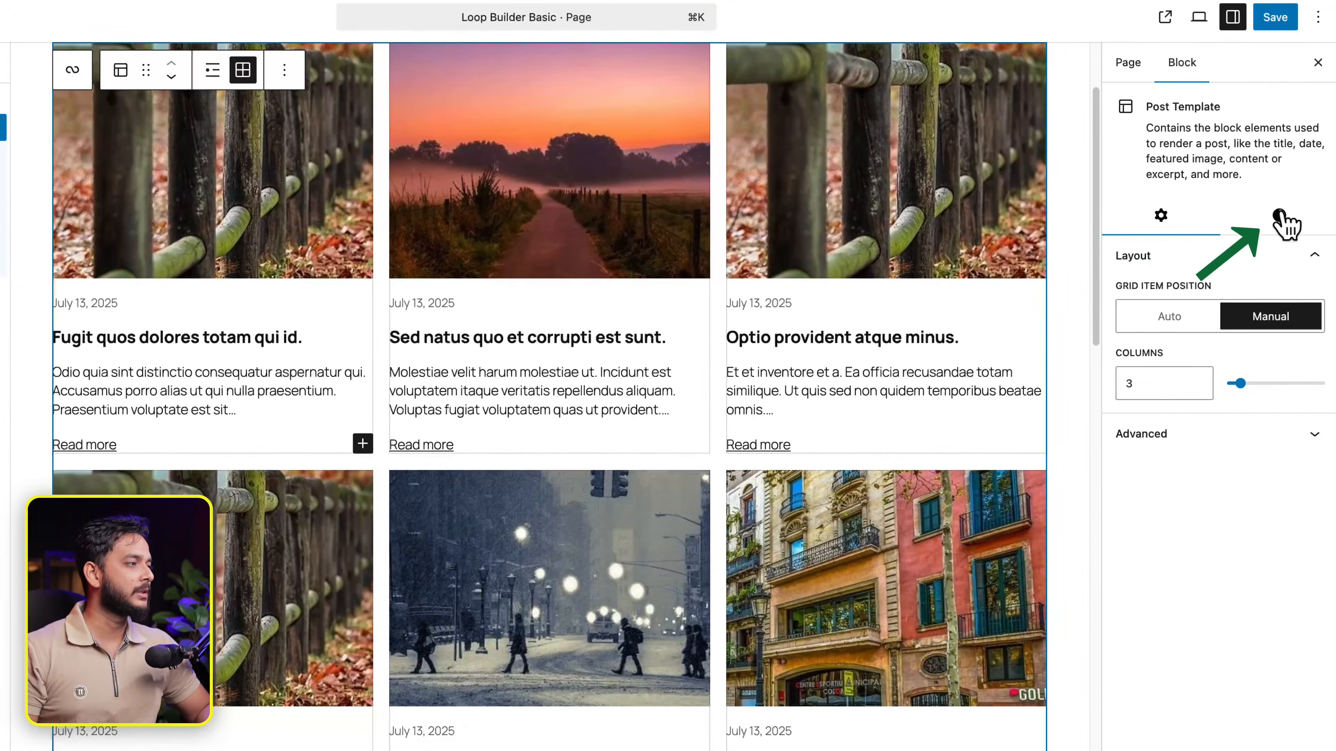
click(1280, 216)
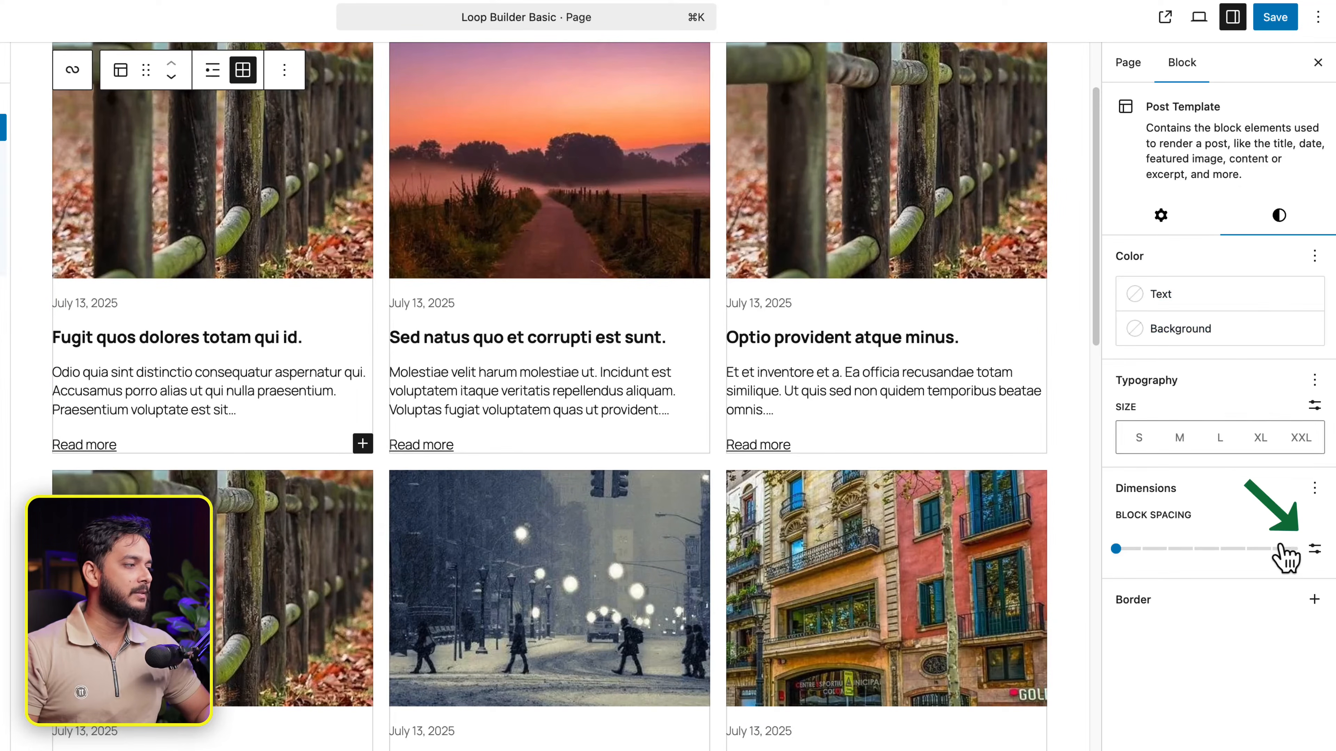
click(1314, 549)
click(1153, 547)
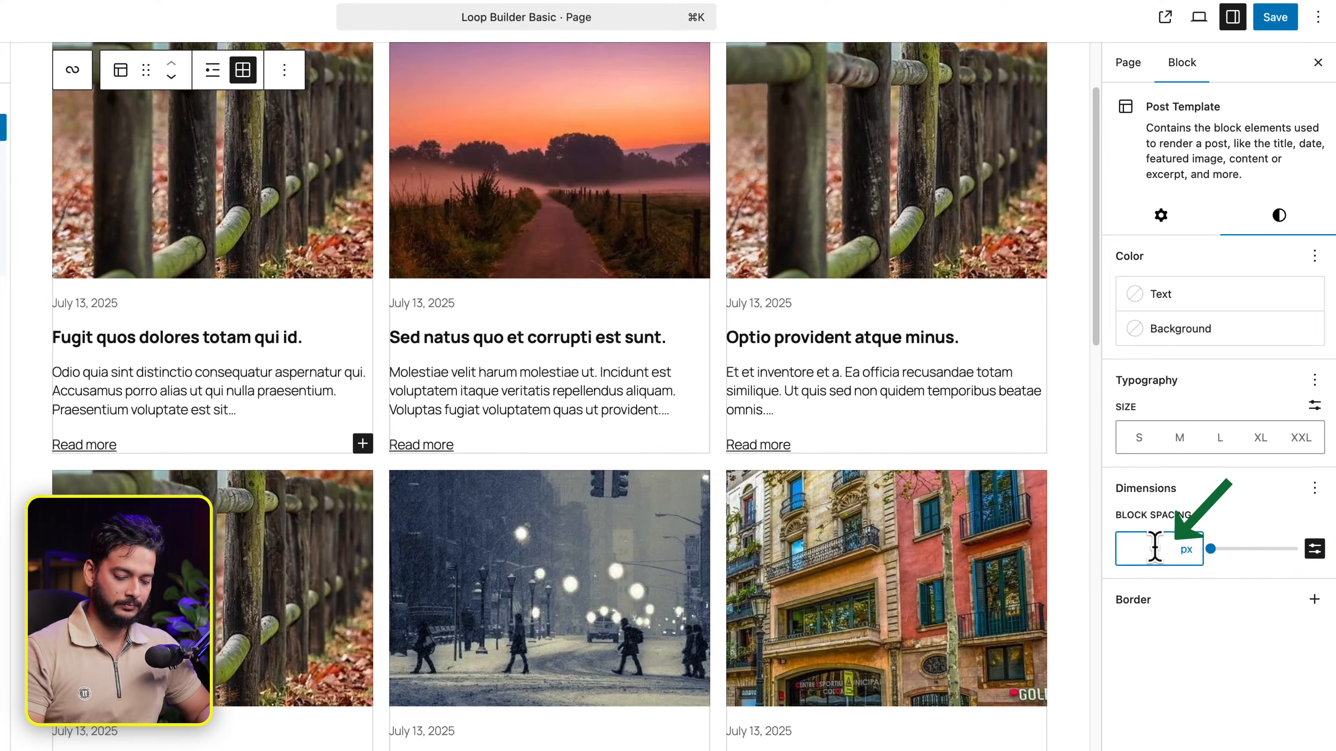
text(35)
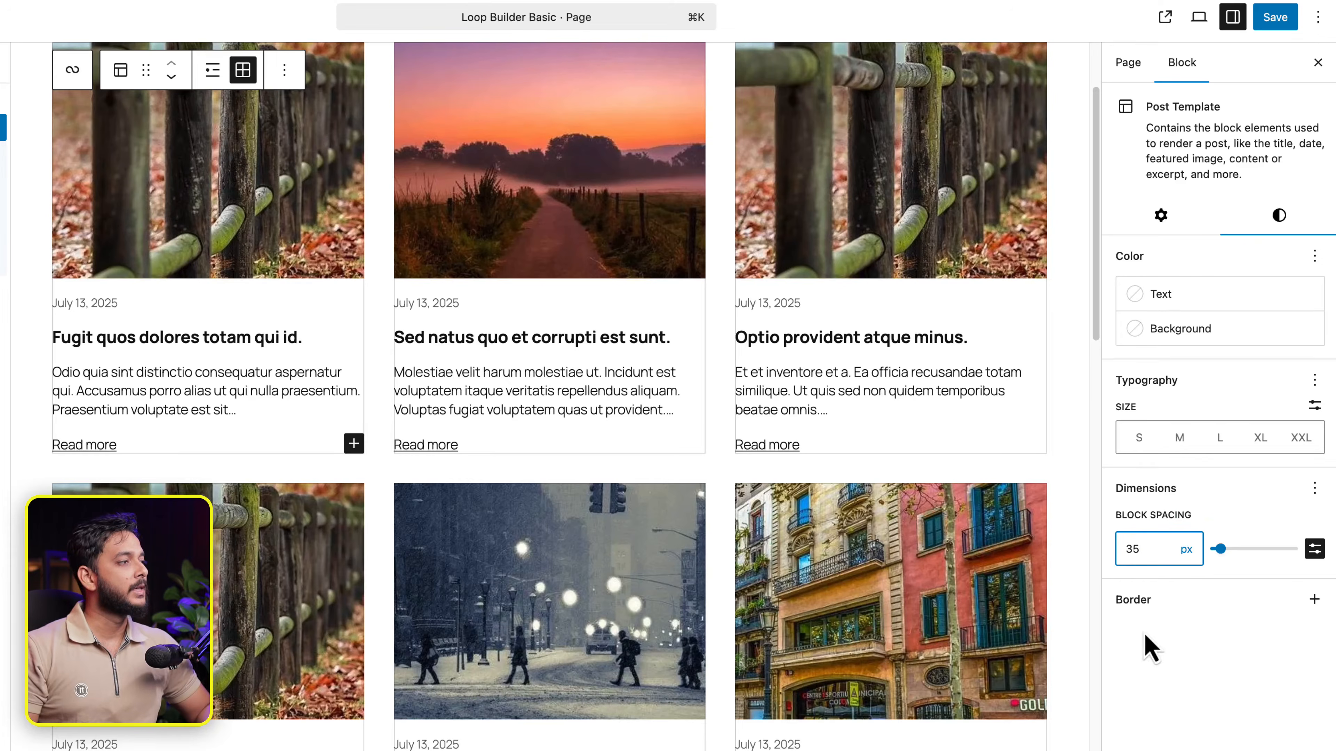
Select the Query Loop block and review the post types it can display.
click(1166, 216)
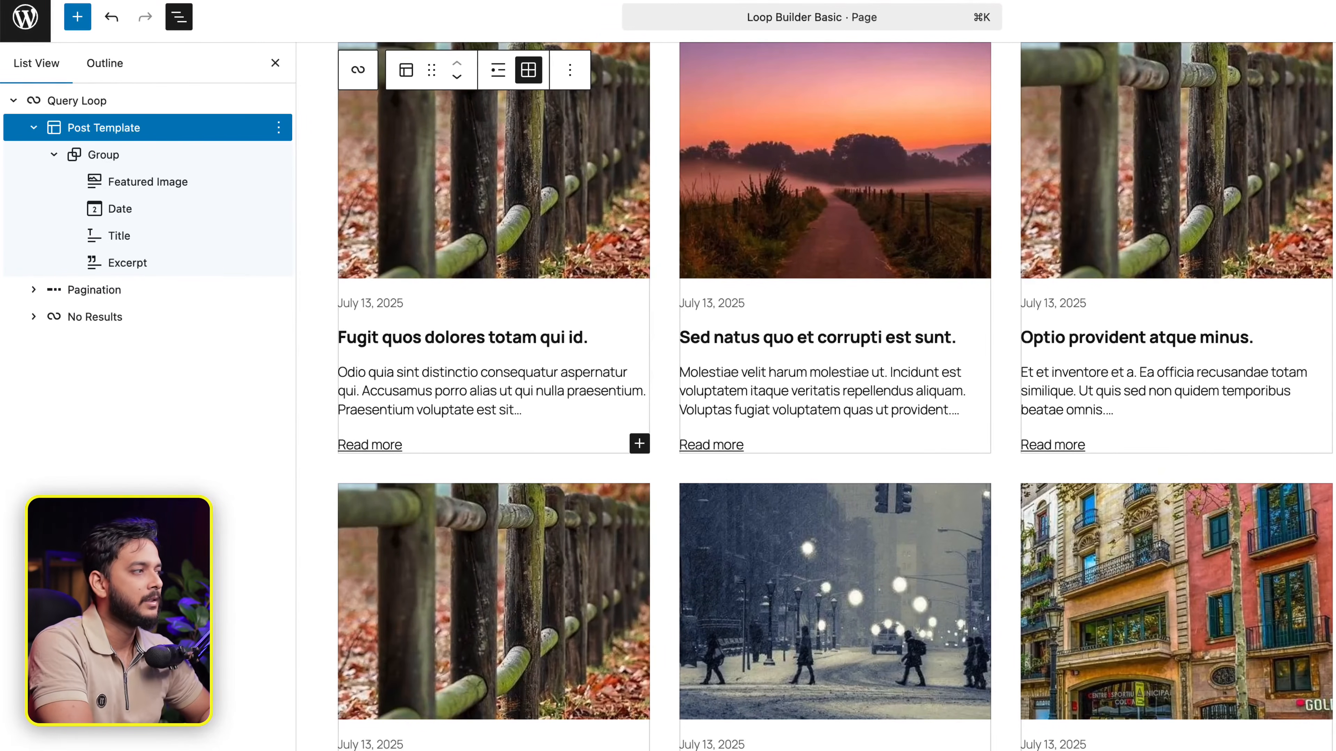
click(202, 101)
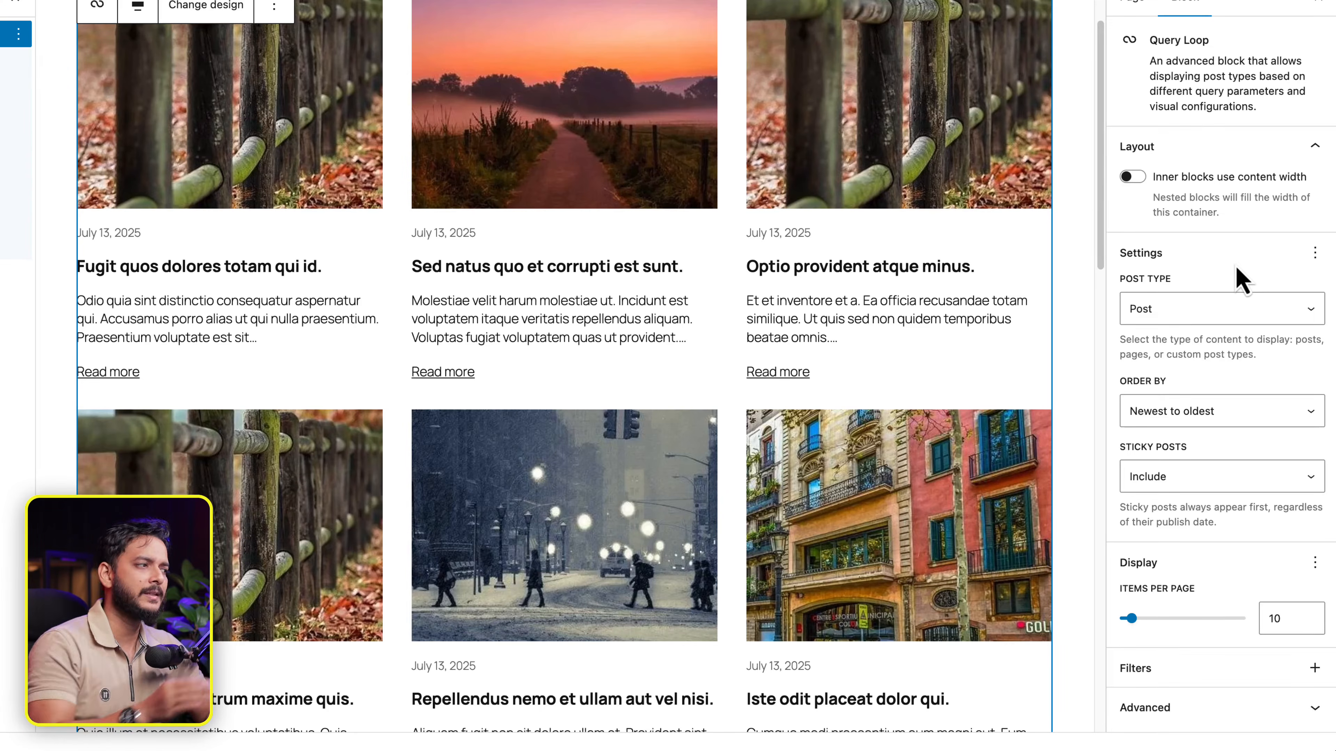
click(1179, 309)
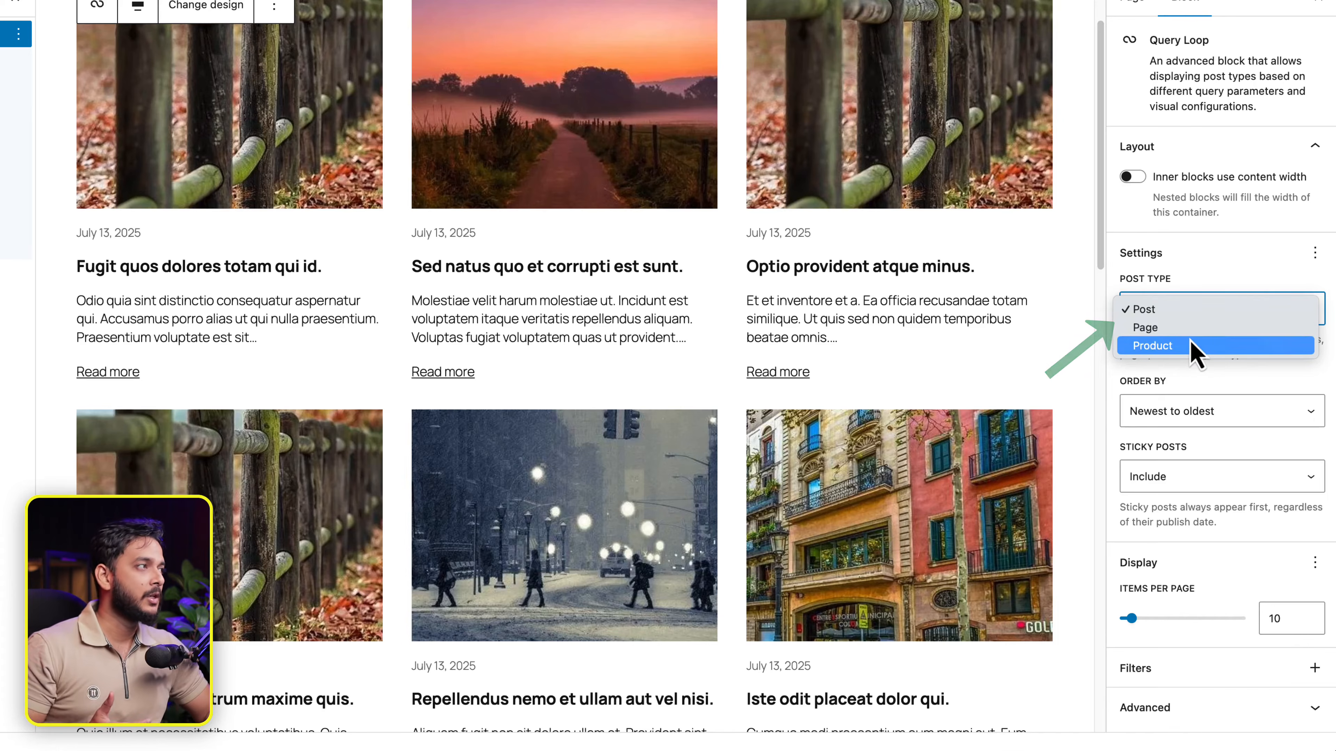
key(Up)
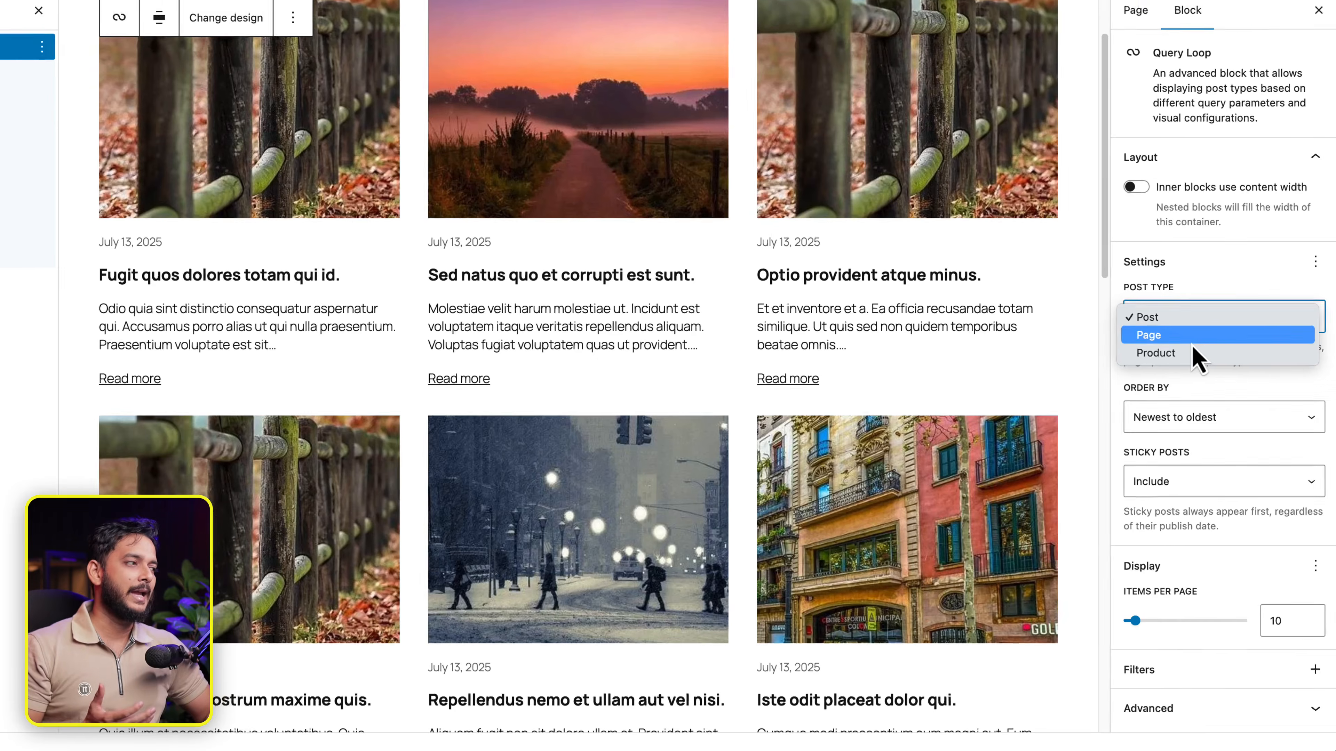
click(1236, 280)
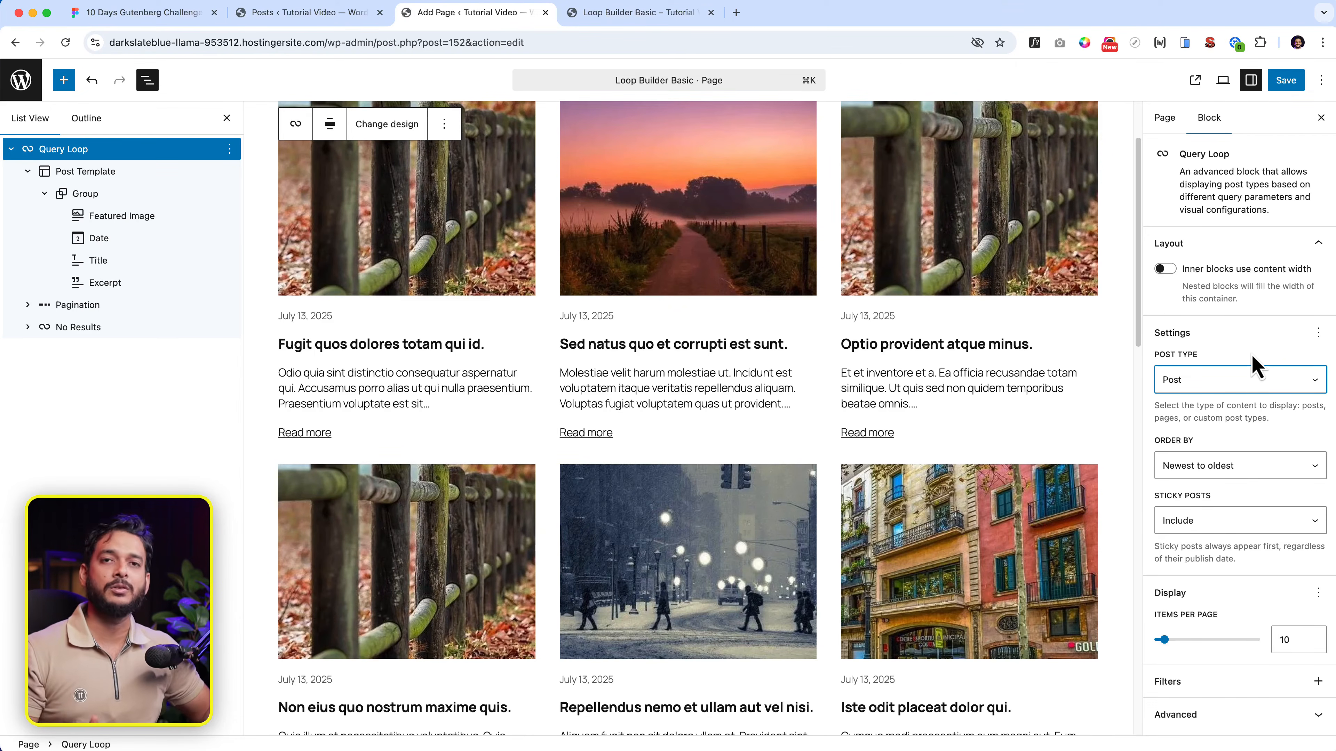
Try Product as the Query Loop's post type and switch it back to Post.
click(1252, 380)
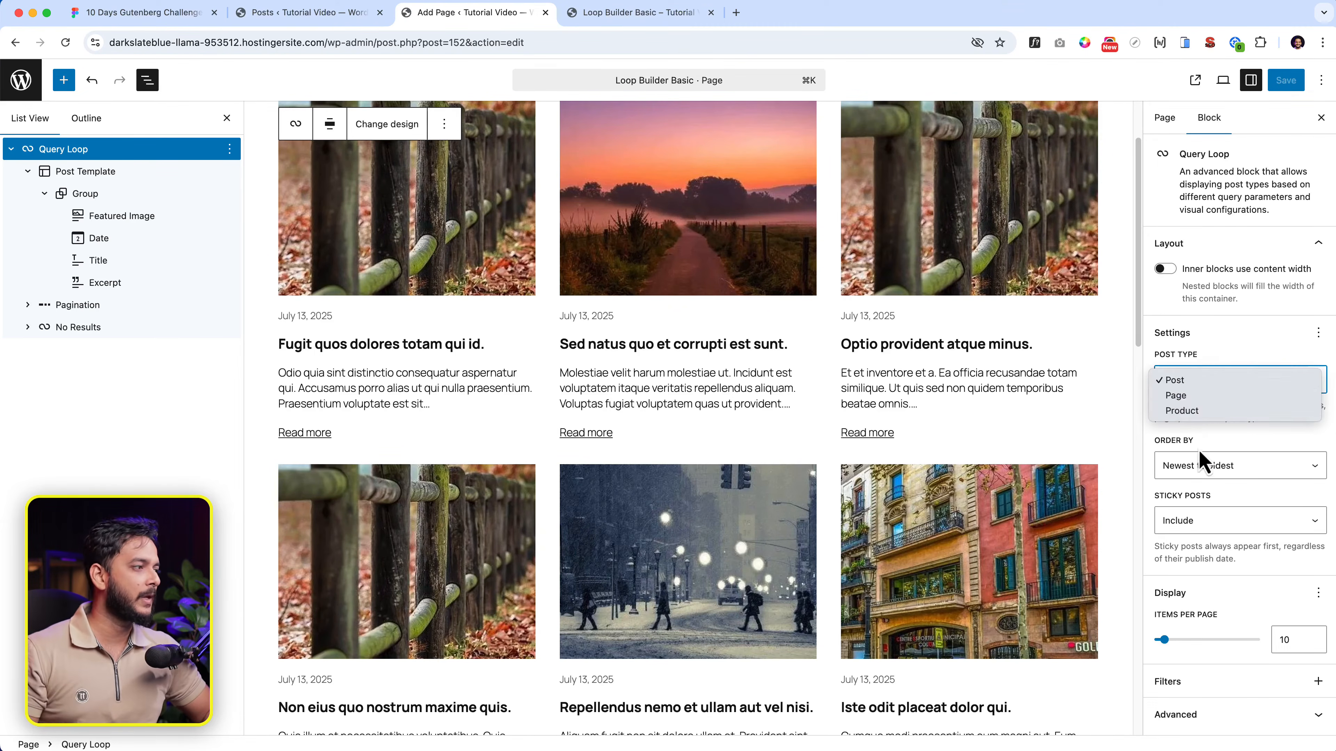
click(1228, 410)
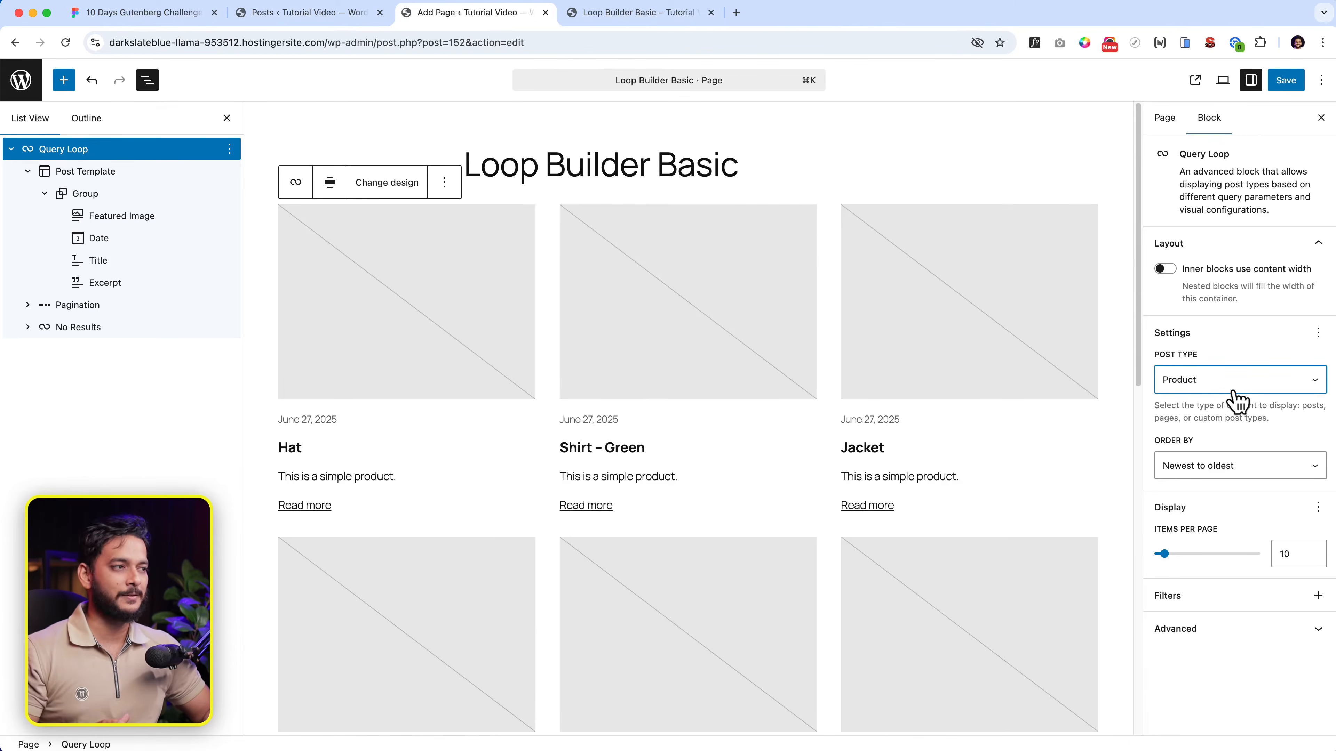
click(1226, 380)
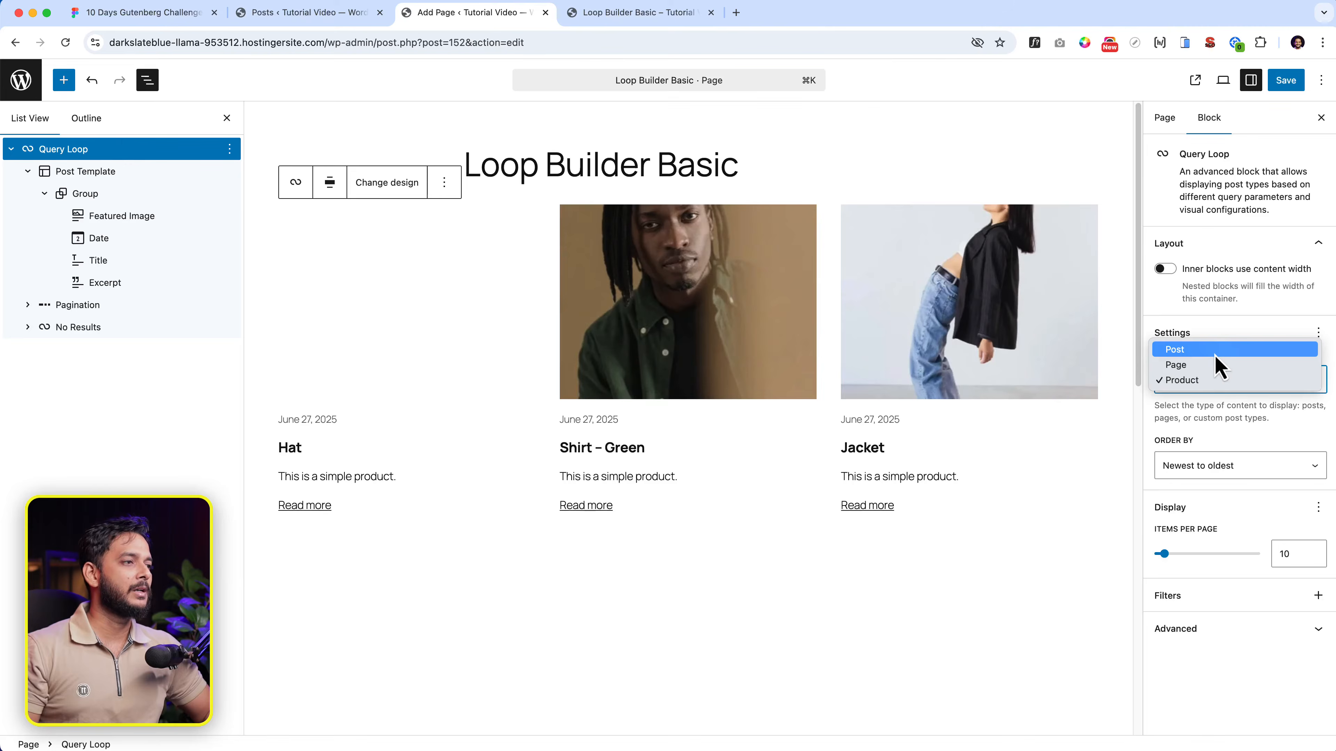
key(Escape)
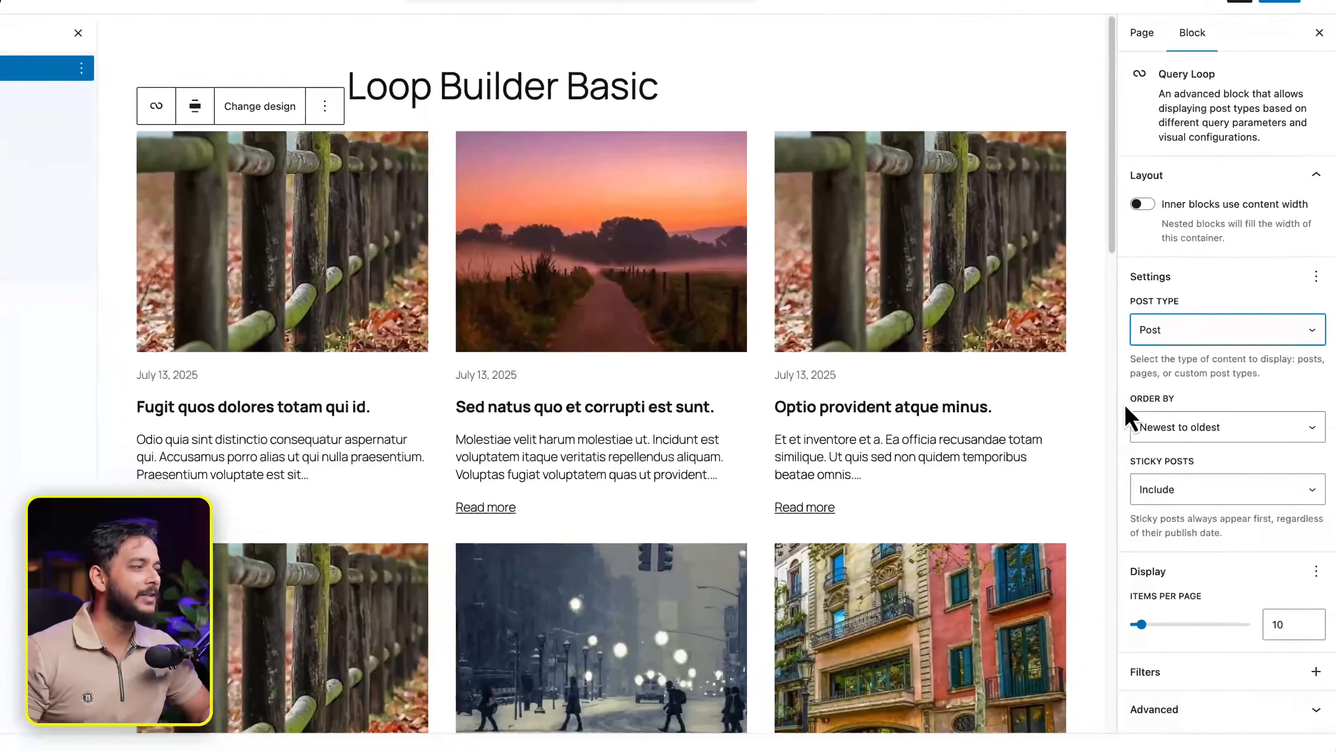
Review the Query Loop's available Order By and Sticky Posts options, leaving Newest to oldest and Include selected.
drag(1152, 444, 1225, 444)
click(1226, 445)
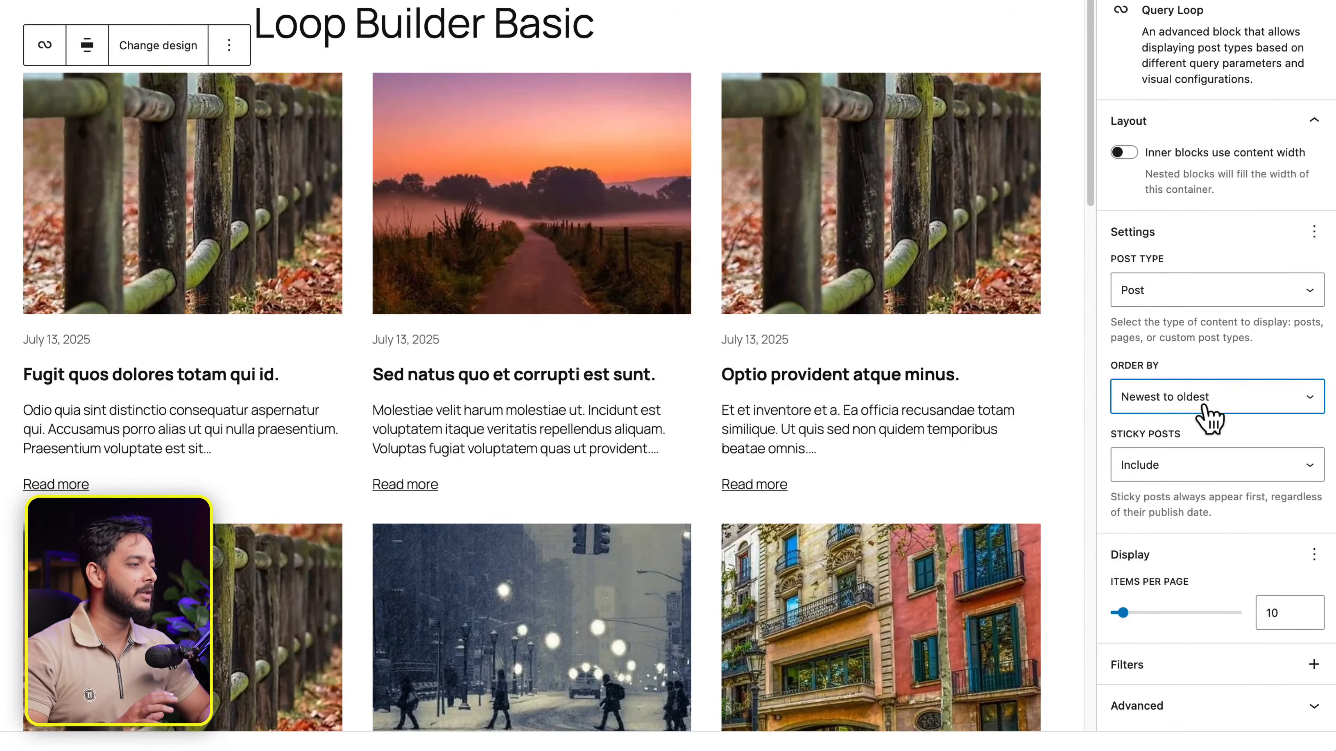
click(1204, 406)
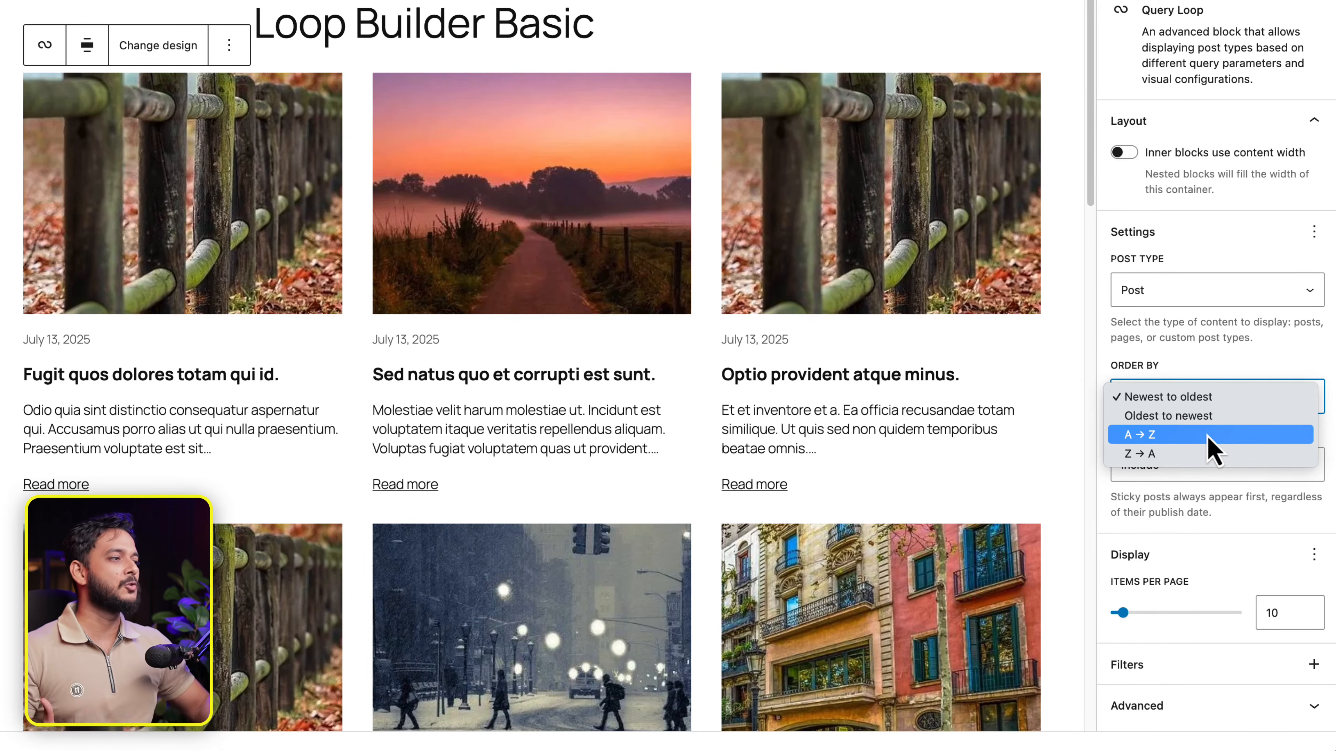
click(1219, 394)
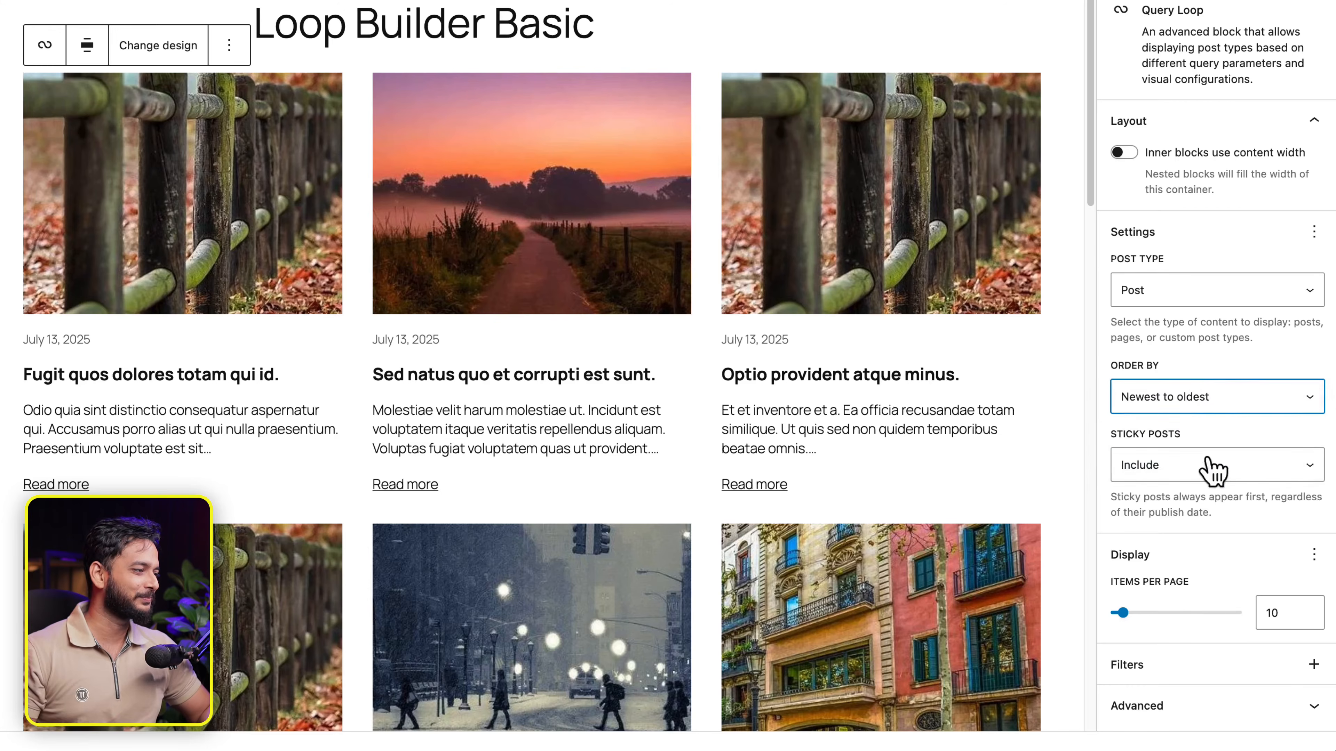
click(1204, 468)
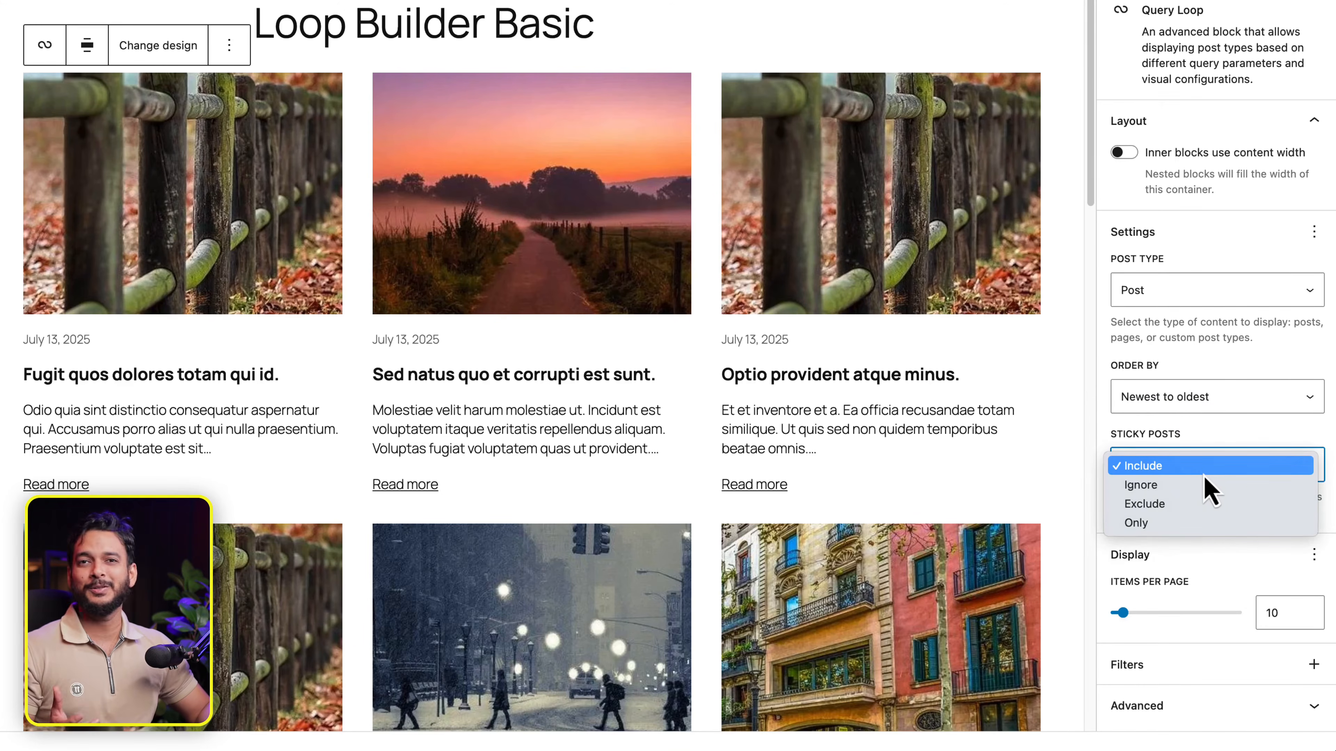
click(1219, 582)
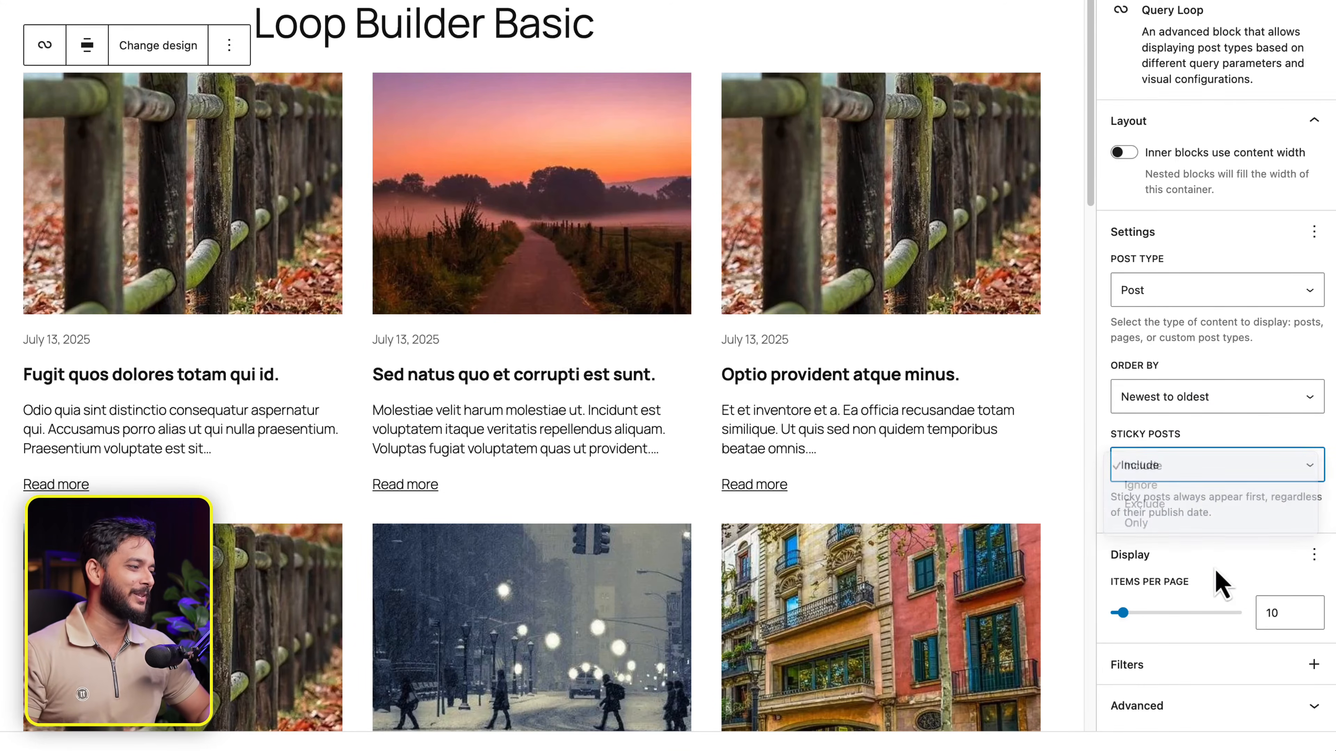
Set the Query Loop's items per page to 9, trying 6 along the way.
scroll(746, 539, down, 5)
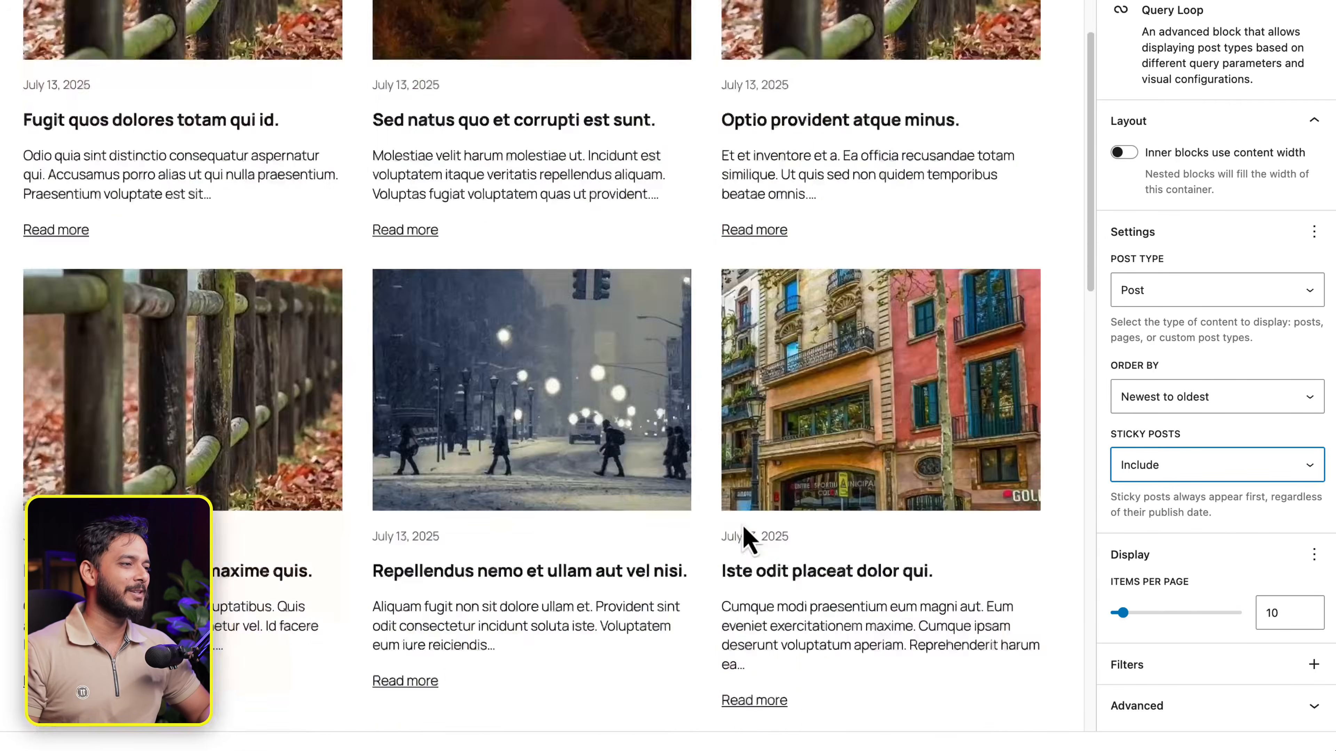
scroll(747, 540, down, 12)
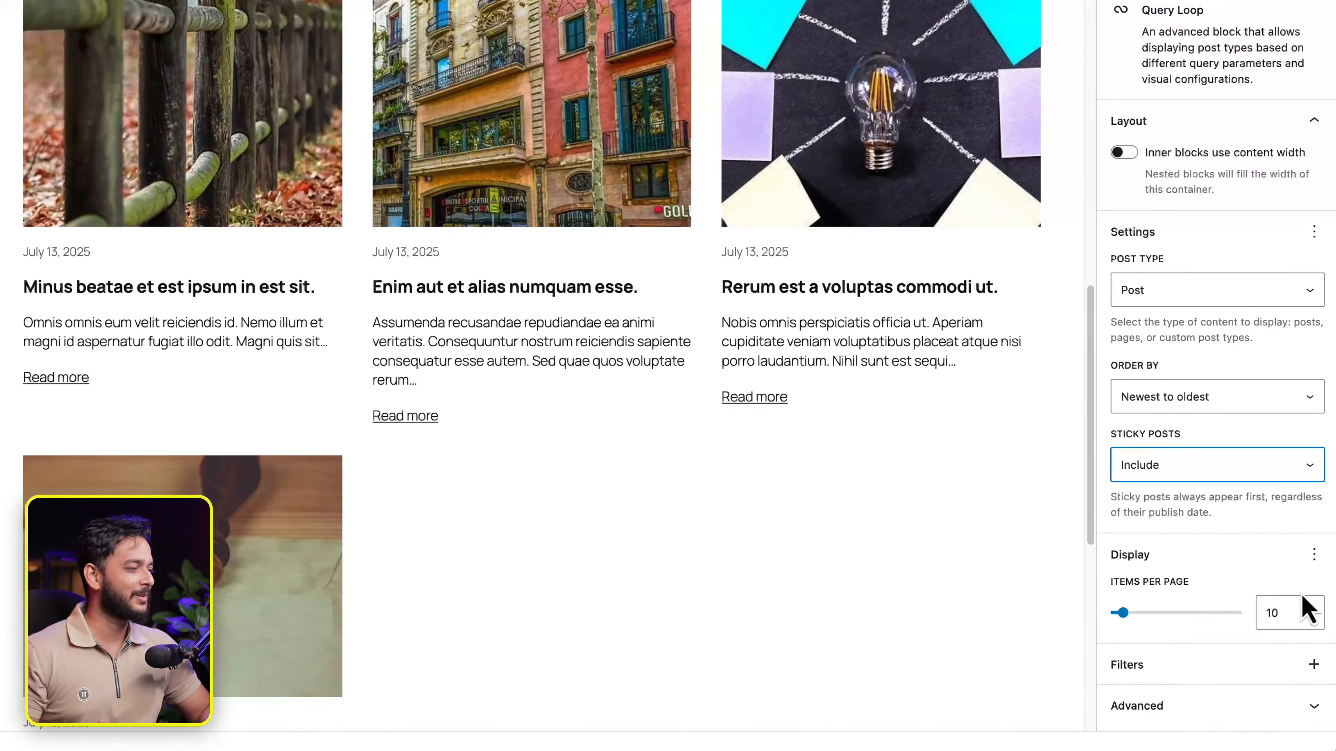
double_click(1283, 612)
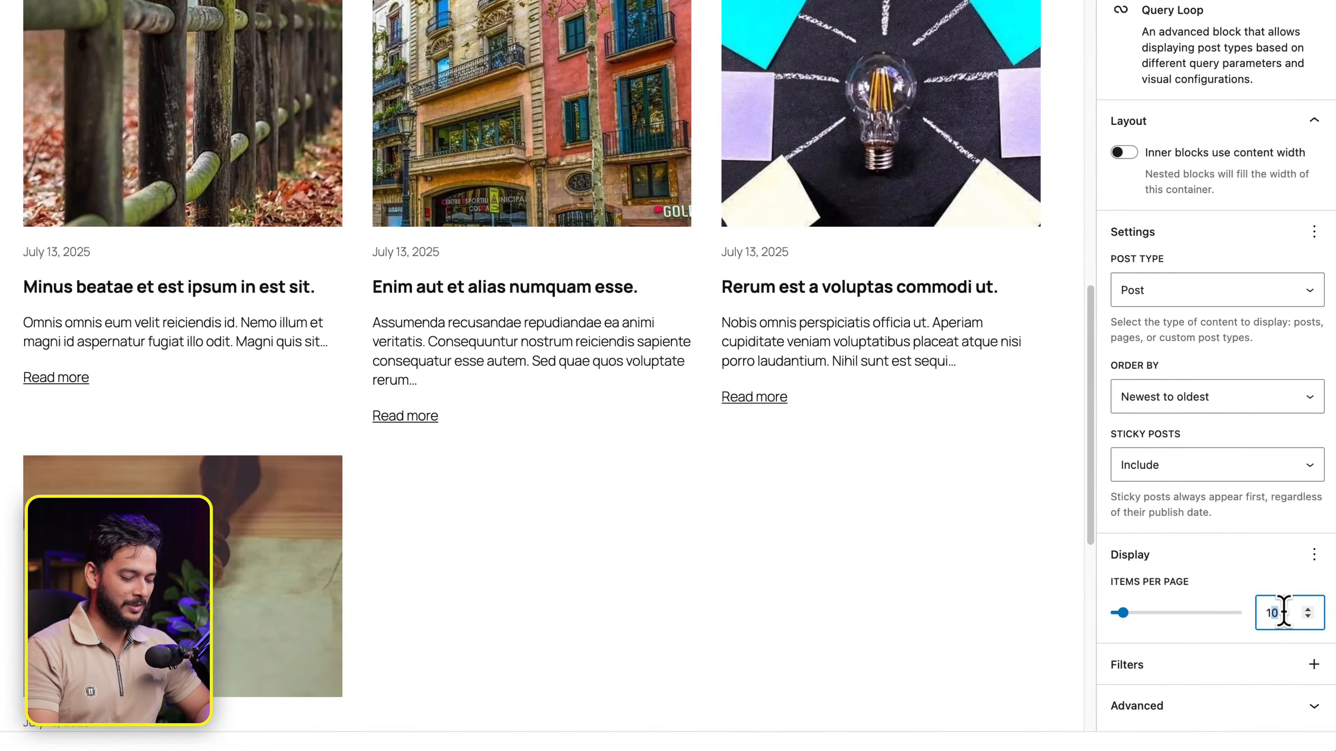
text(9)
double_click(1273, 612)
text(6)
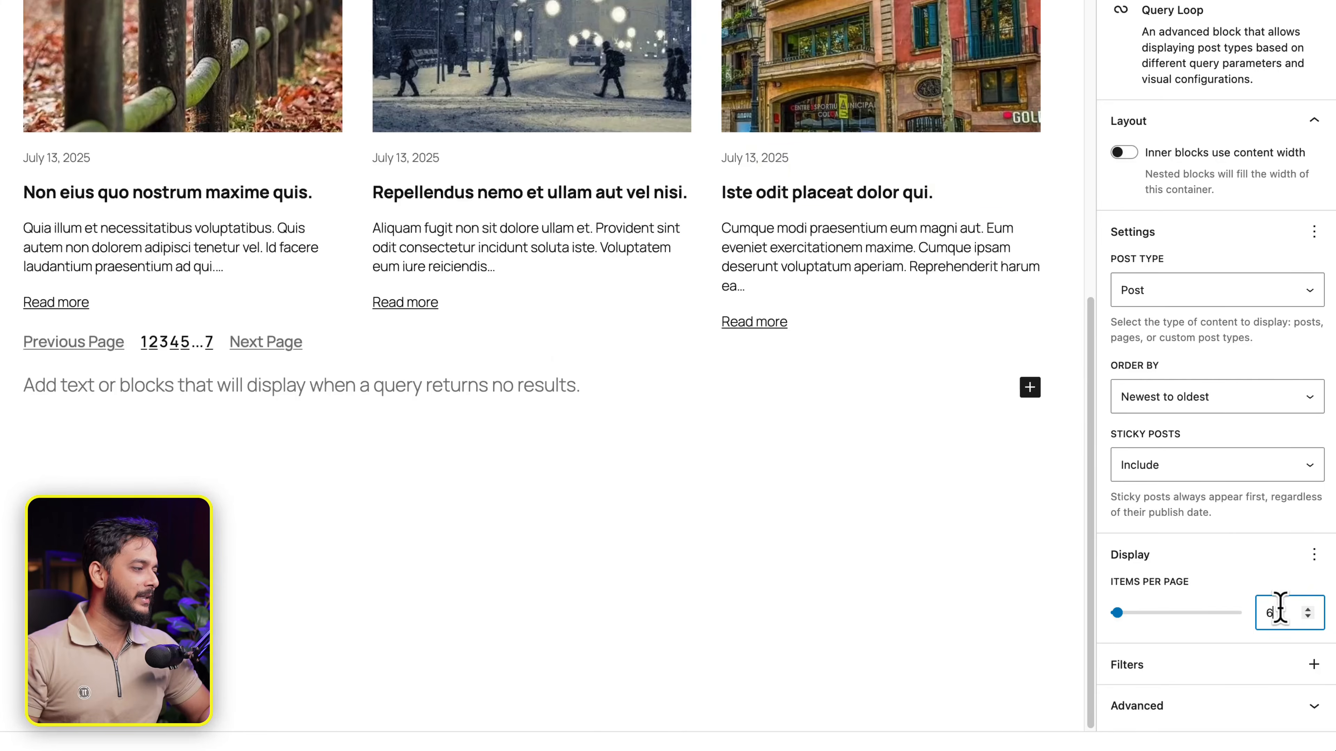
click(1313, 665)
click(1289, 611)
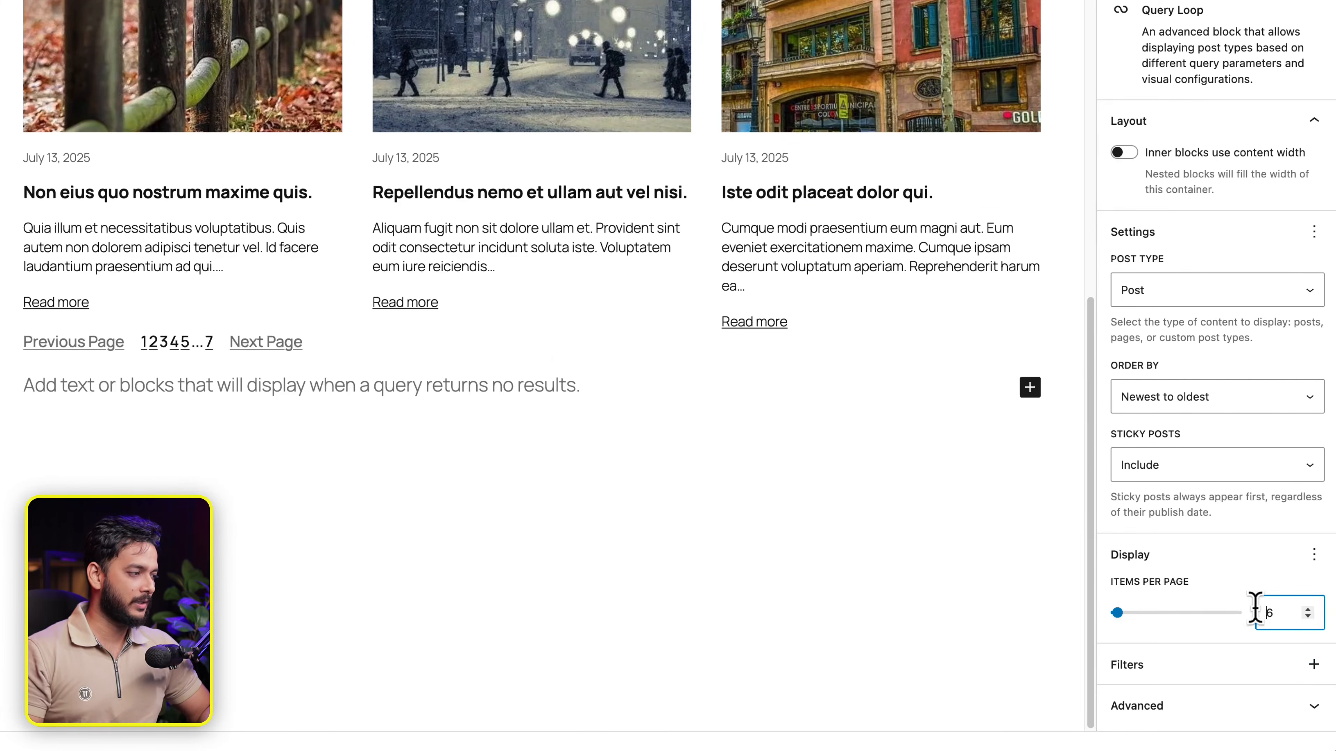
double_click(1287, 613)
text(9)
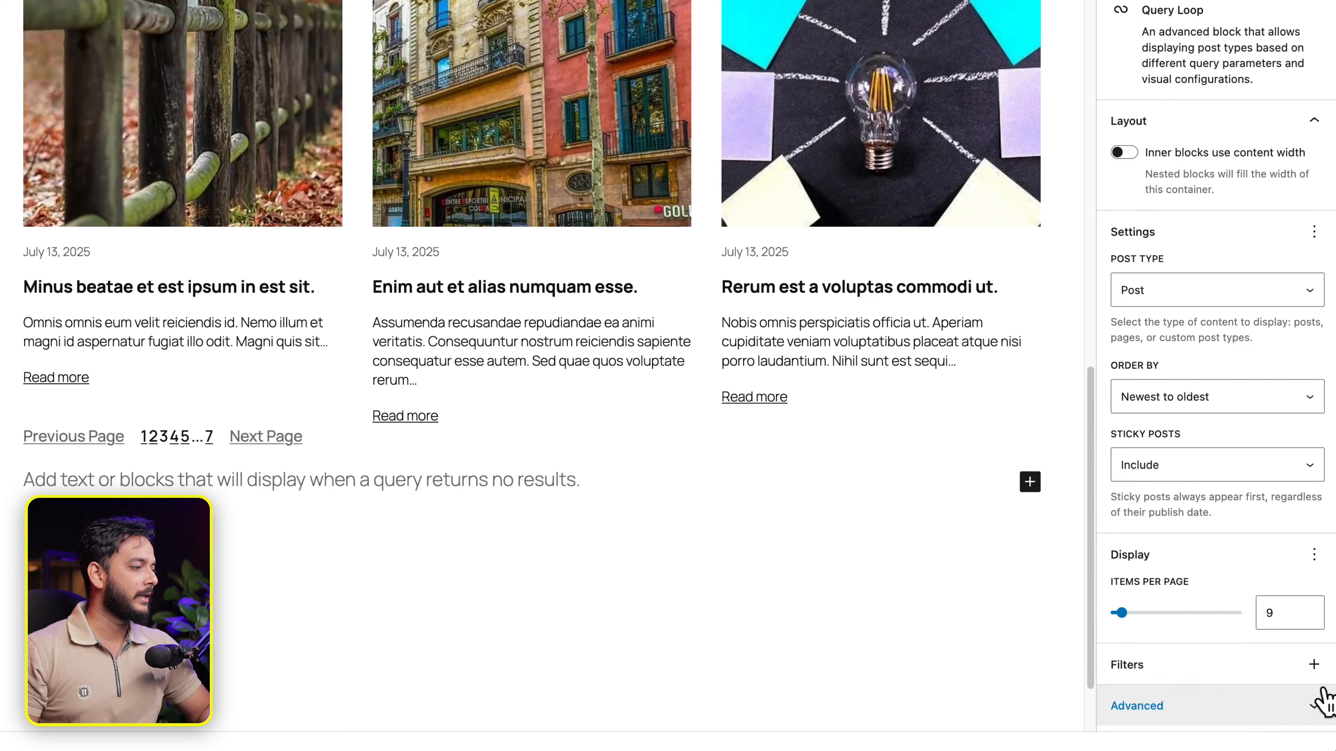
Try adding the Authors and Taxonomies filters to the Query Loop and reset all filters.
click(1313, 665)
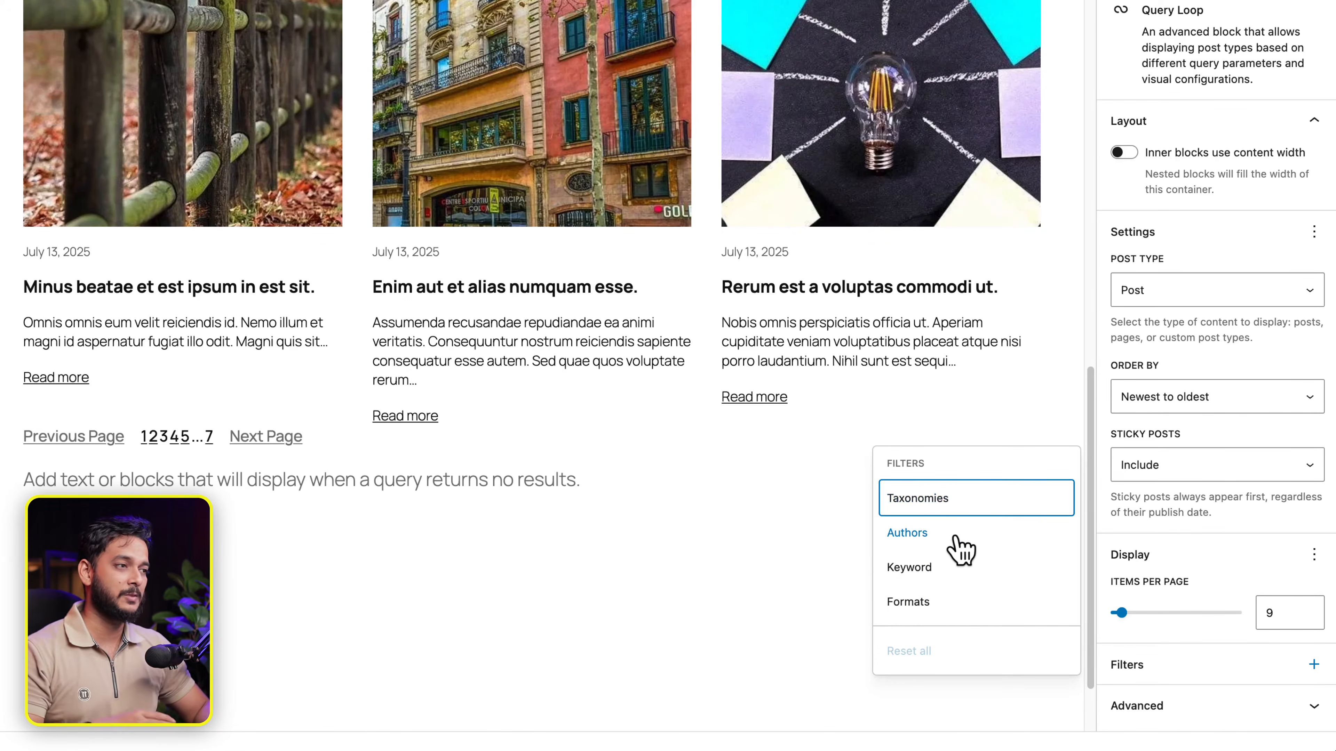
click(956, 539)
scroll(1252, 647, down, 2)
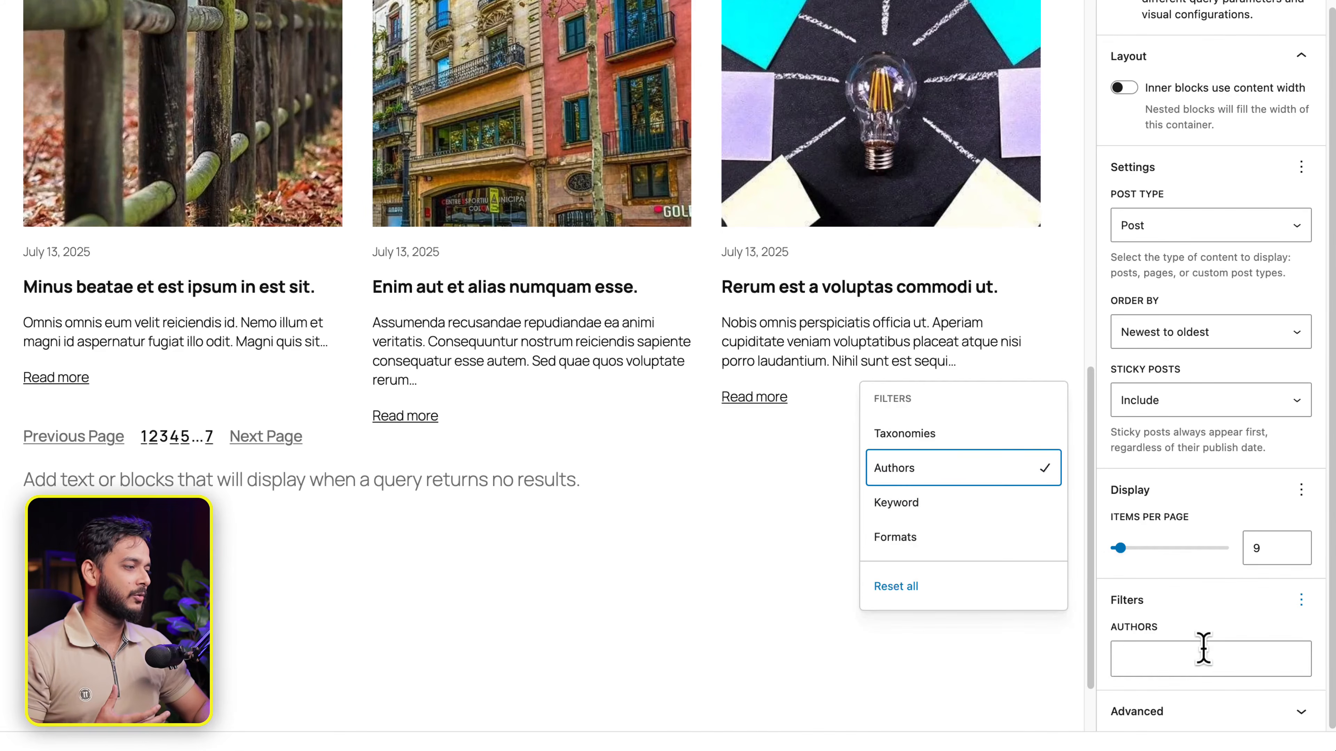
click(1202, 658)
click(1301, 599)
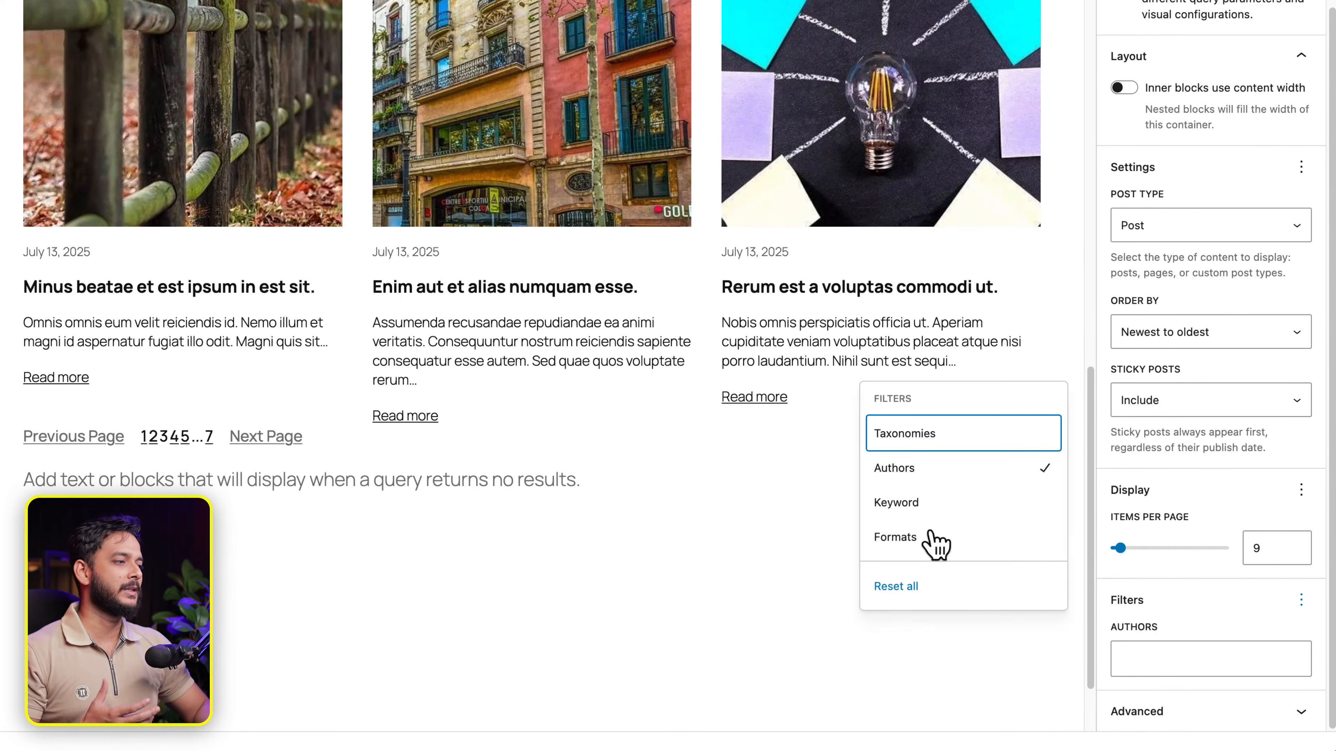
click(925, 433)
scroll(1225, 668, down, 3)
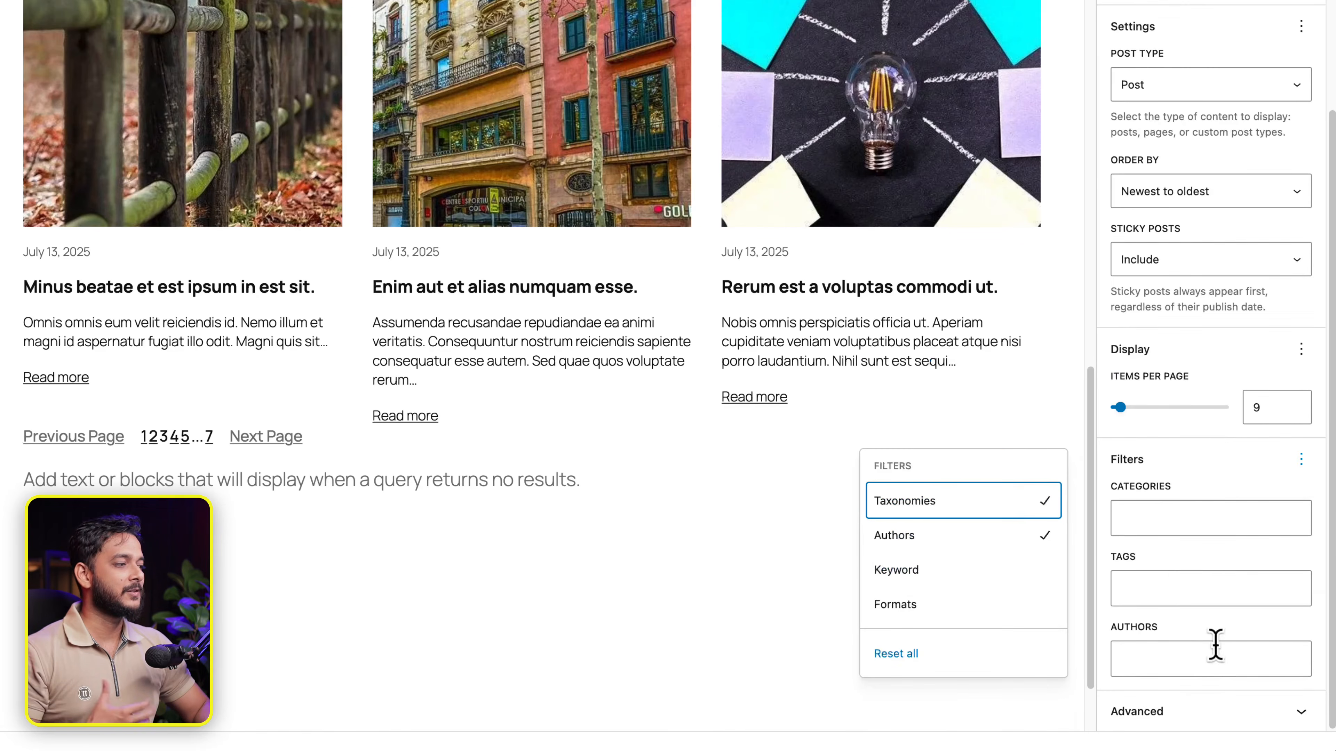
click(1163, 518)
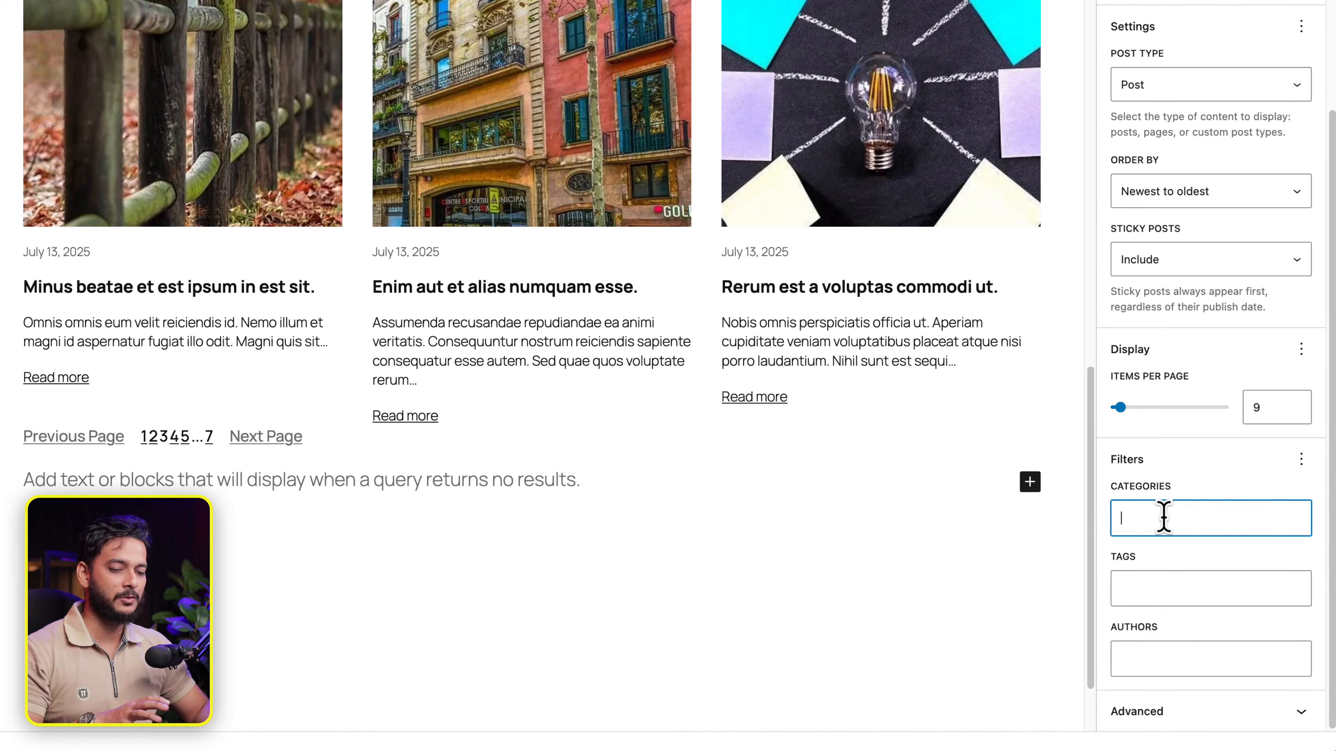
click(1300, 460)
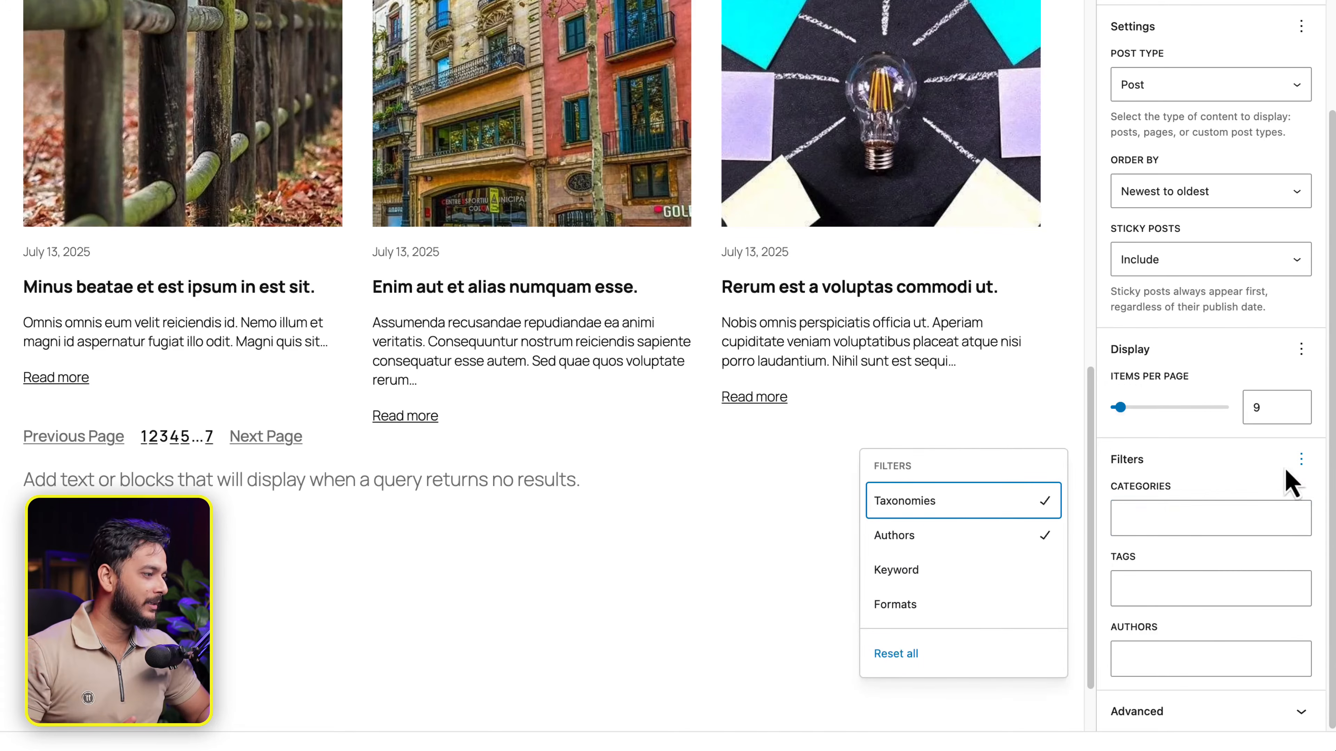
click(894, 653)
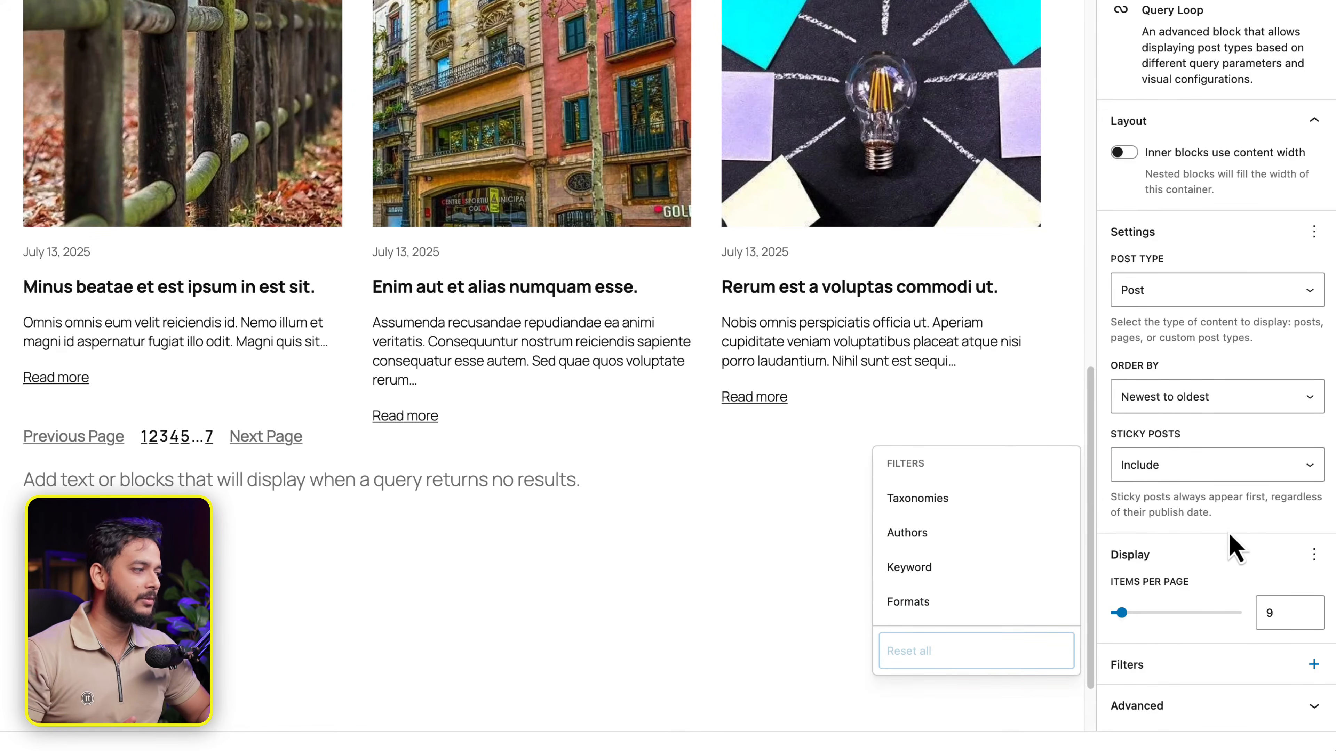
click(1231, 510)
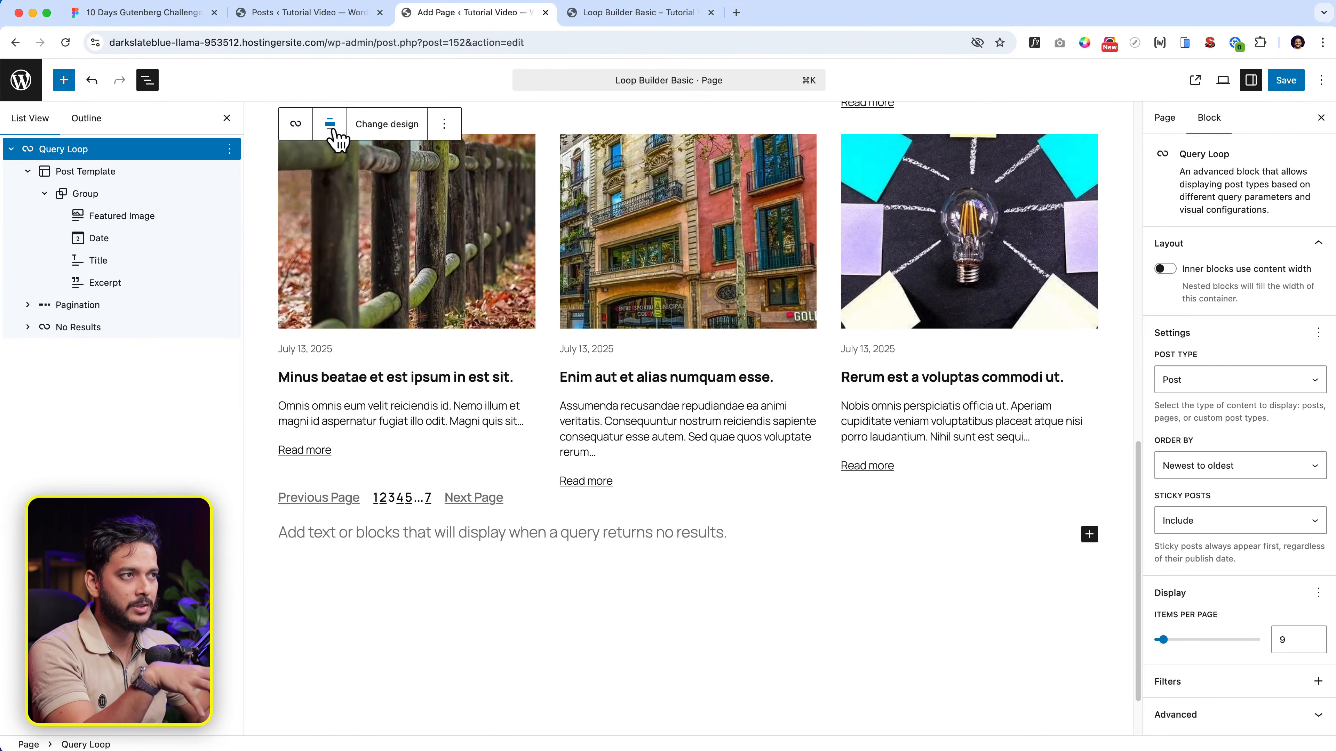
Insert a Tags block directly after the Date block in the first post card.
scroll(721, 353, up, 15)
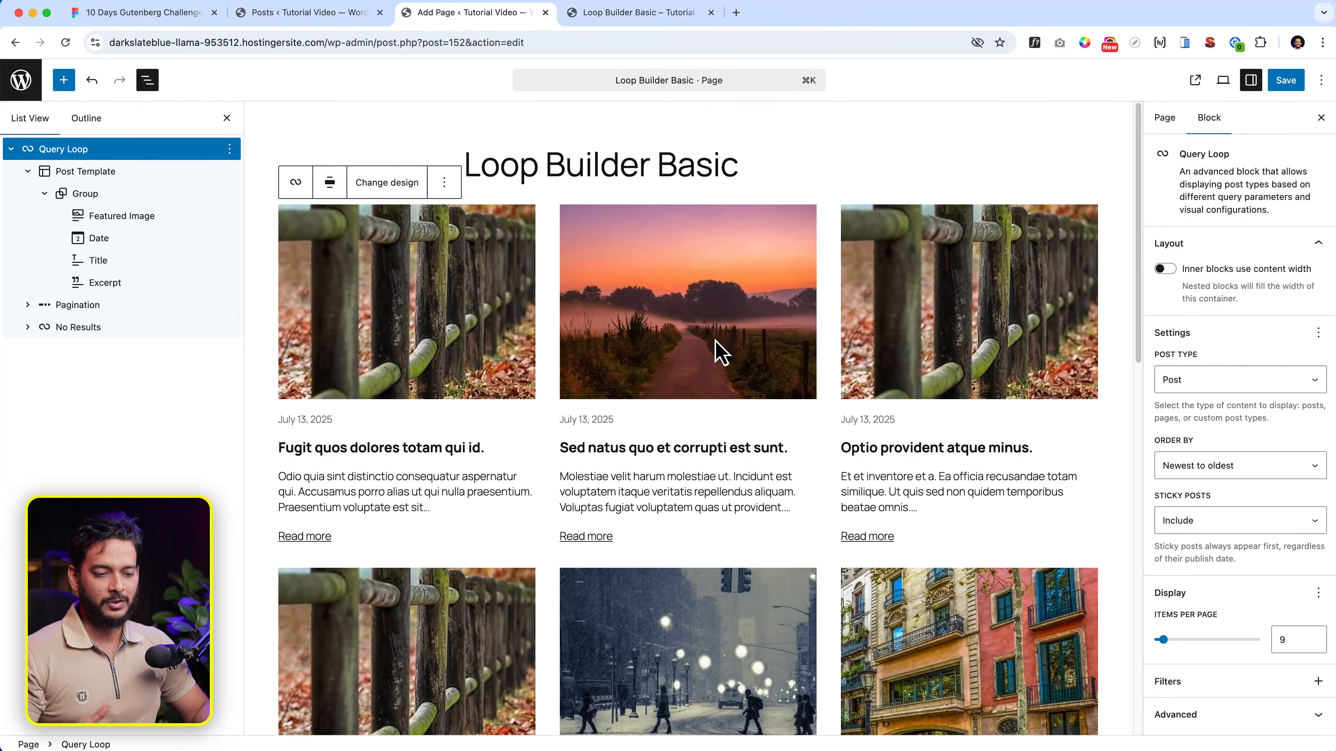
click(324, 420)
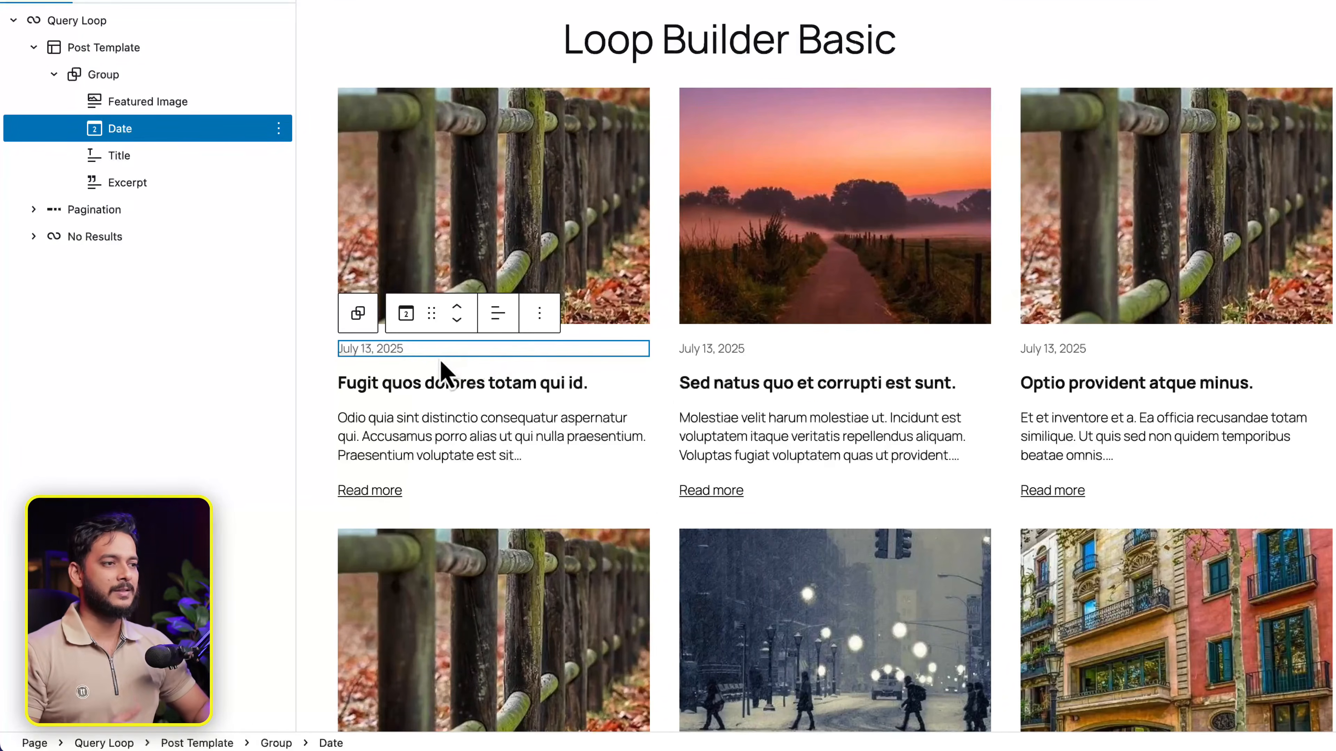
click(539, 314)
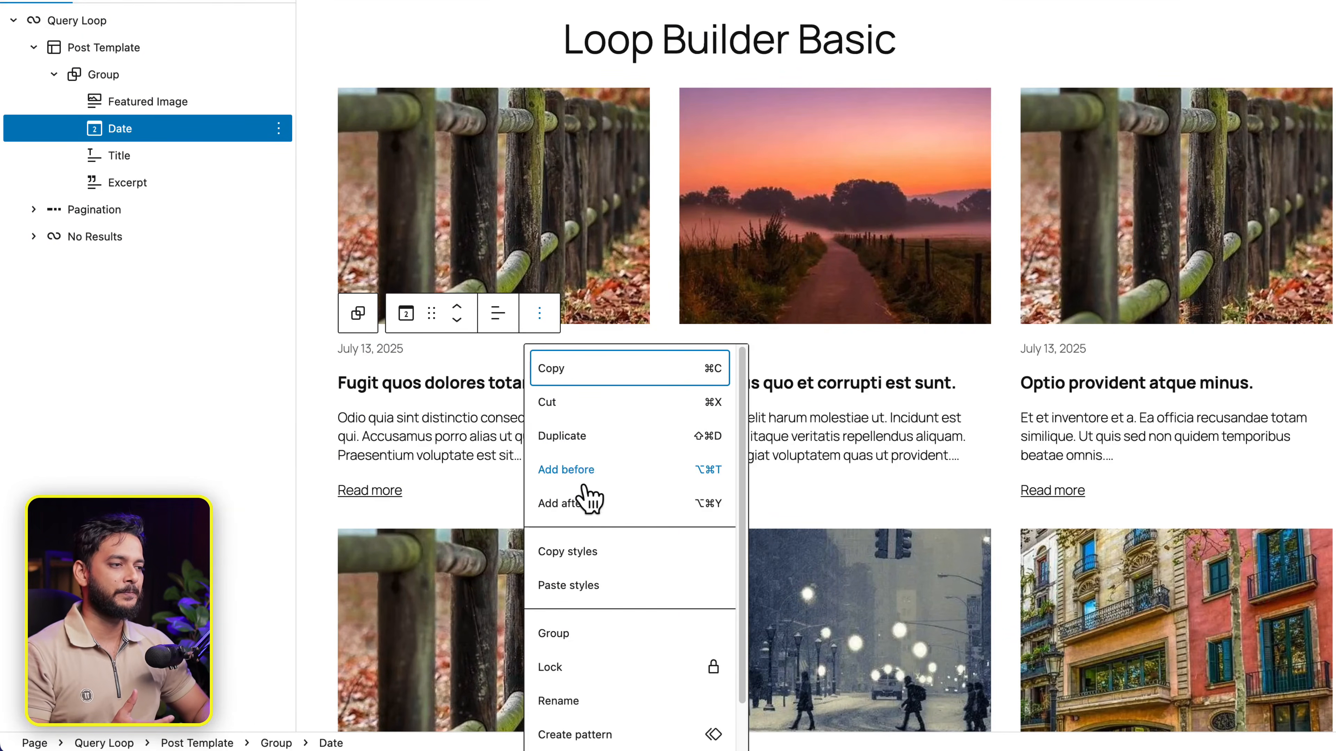
click(589, 504)
text(/)
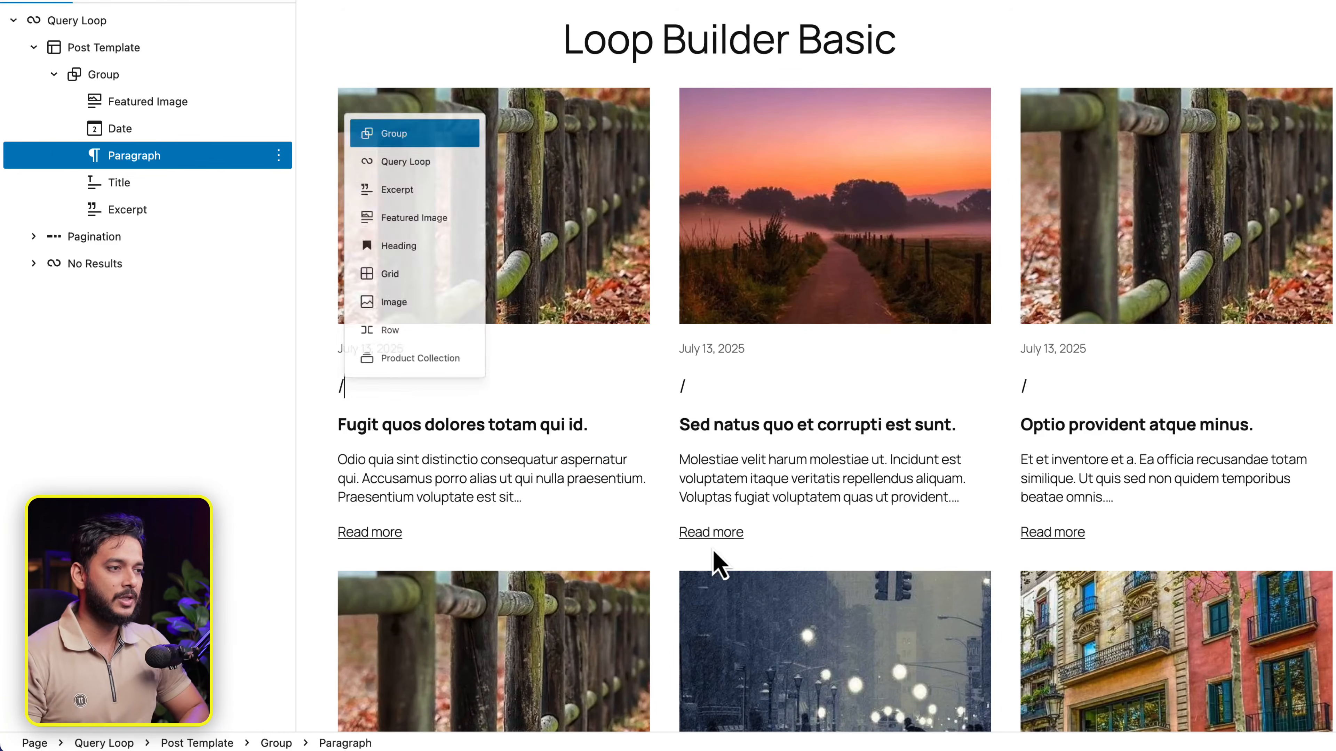
text(tag)
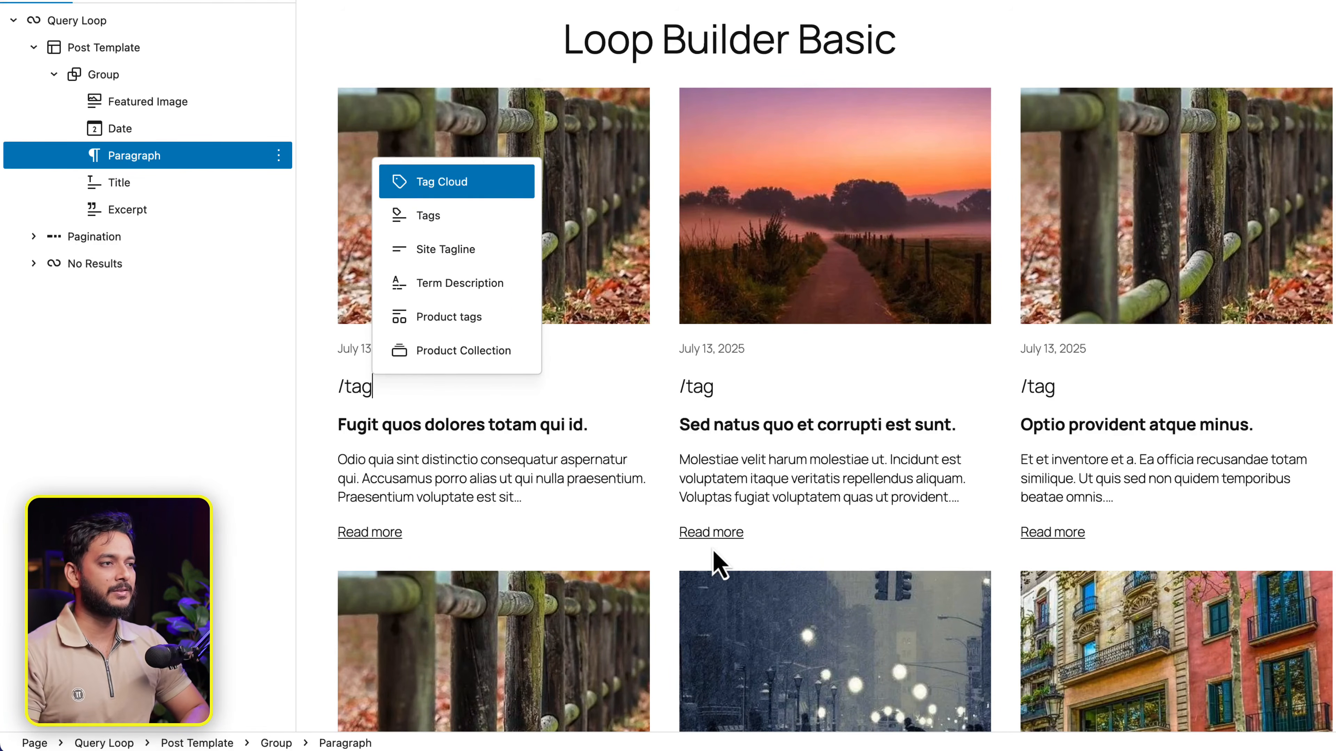
key(Down)
key(Return)
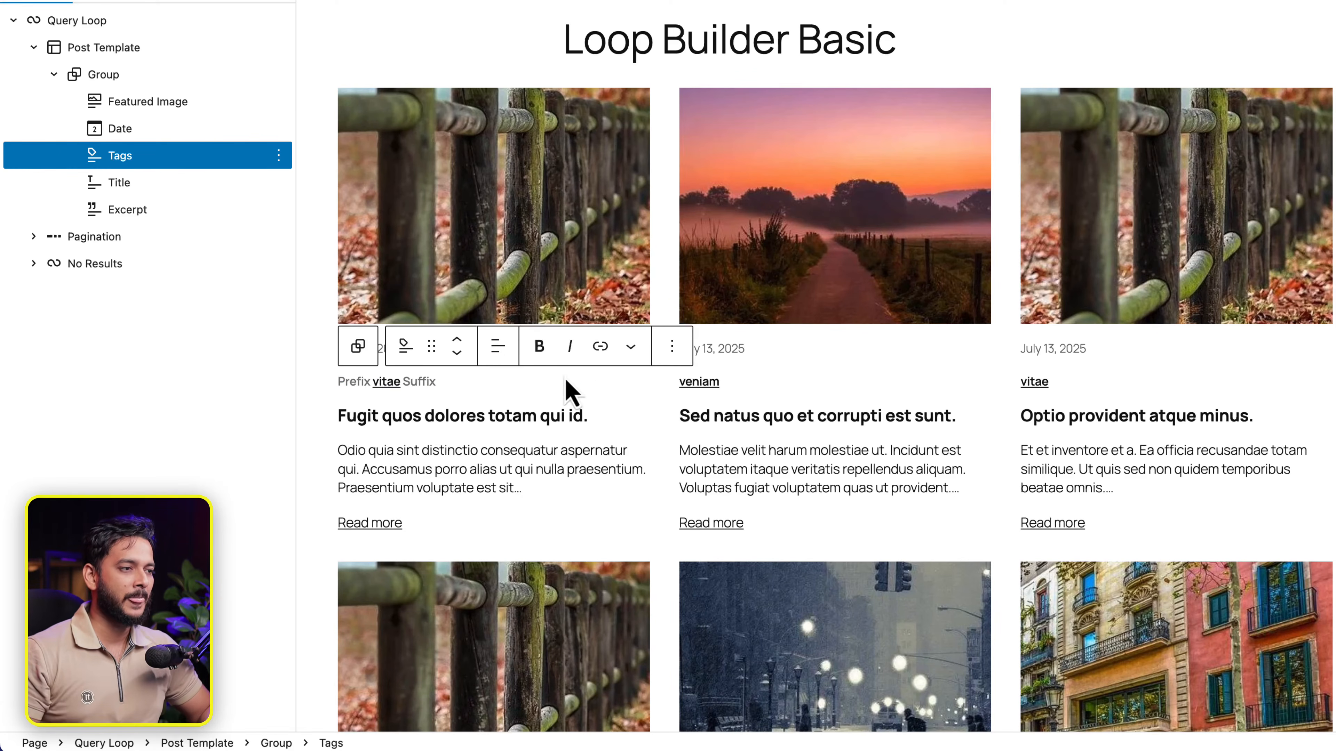
Insert an Author Name block directly after the Tags block in the post card.
click(672, 347)
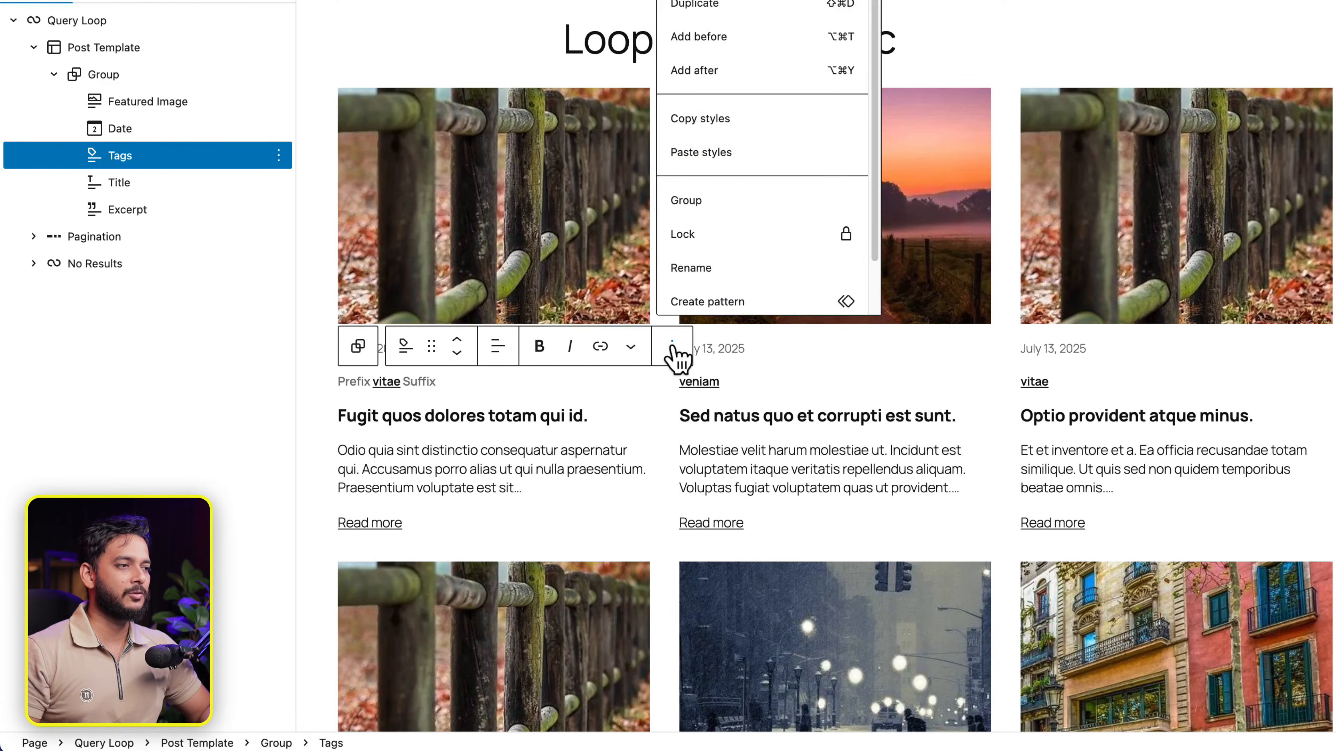
click(693, 69)
text(/aut)
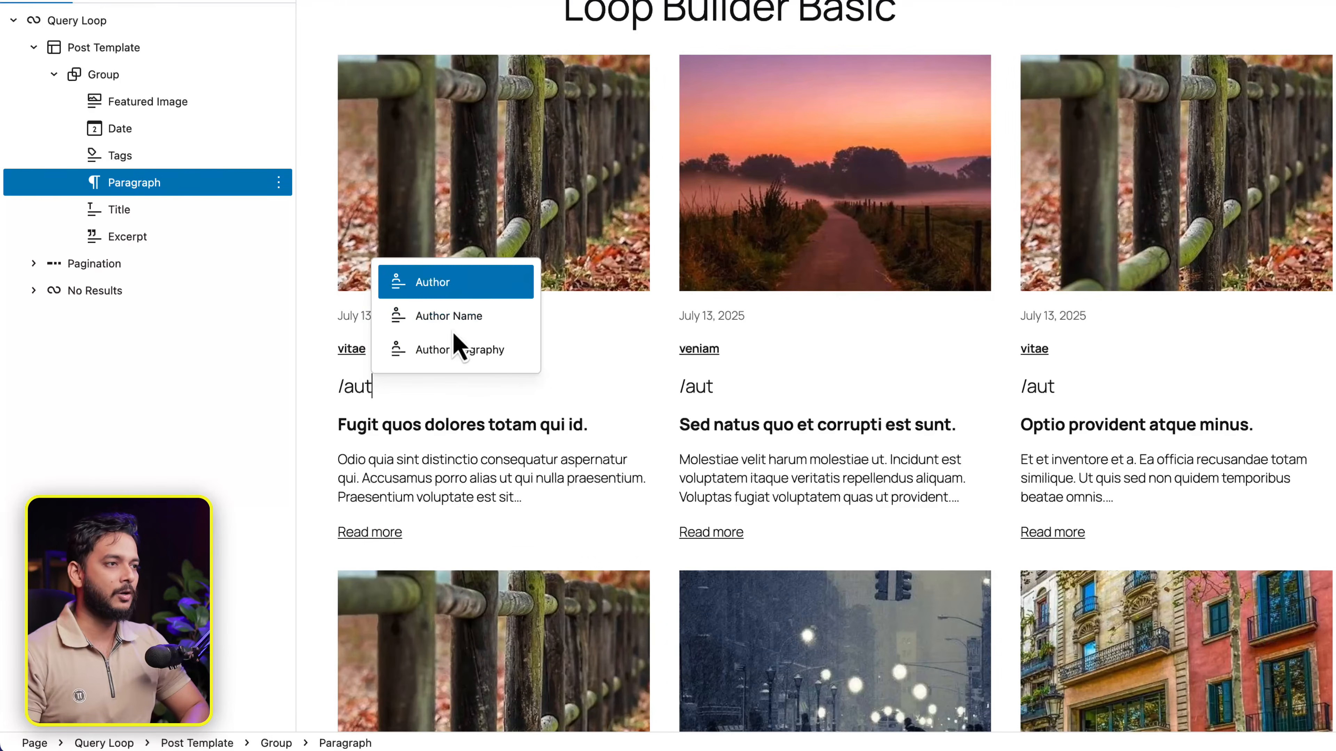
click(456, 317)
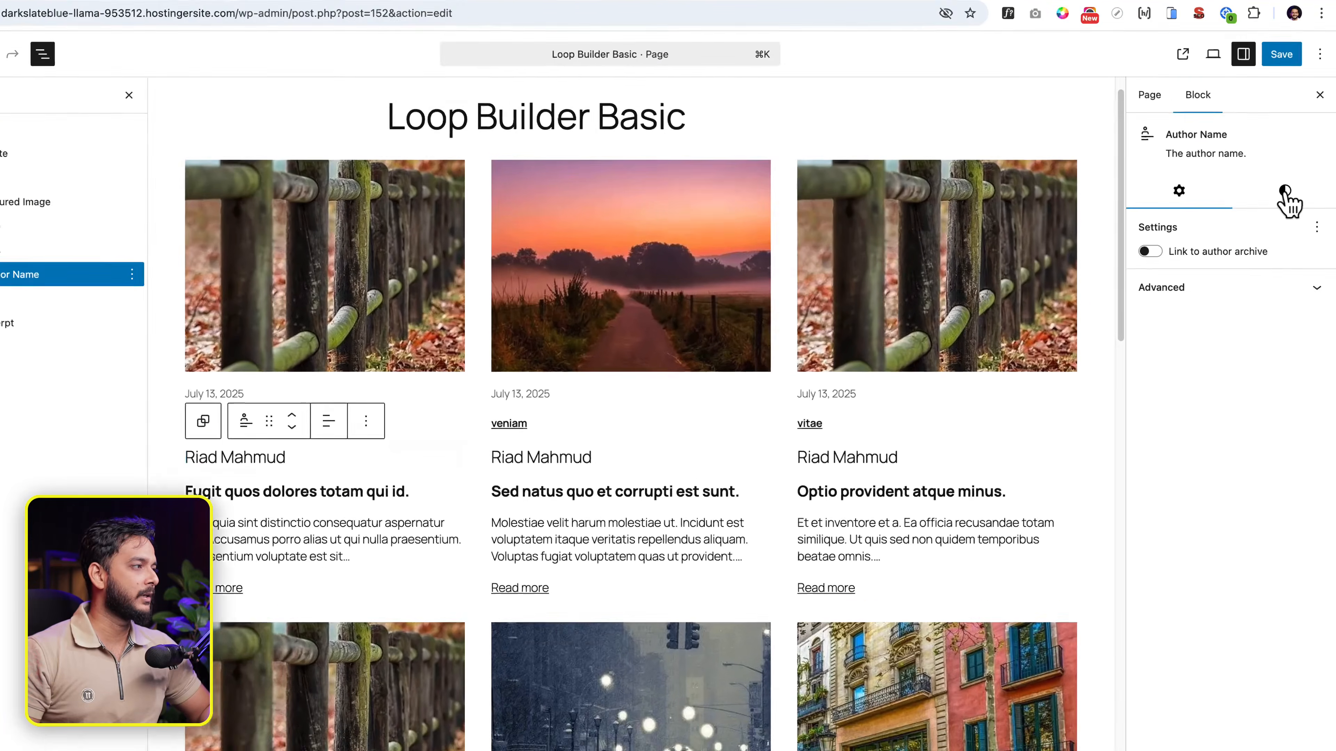
Set the Author Name block's font size to a custom 14 px.
click(1288, 205)
click(1302, 395)
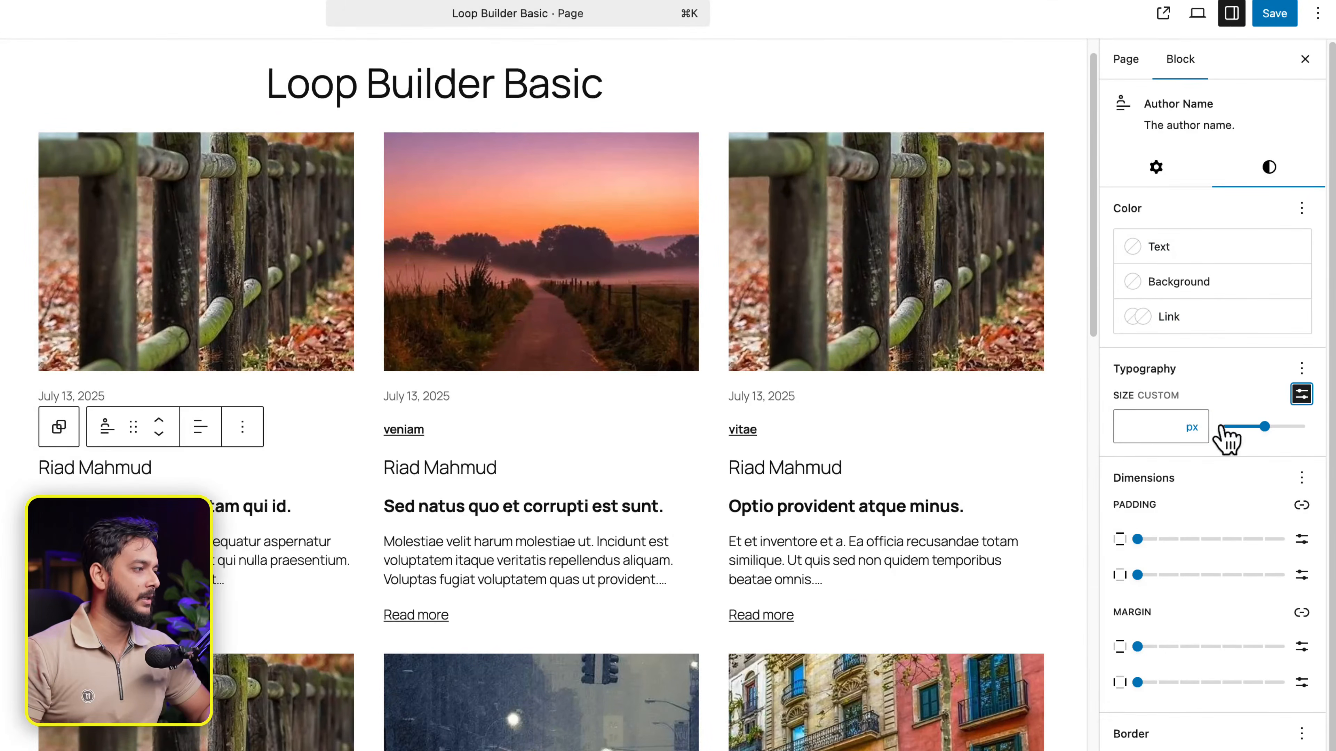
click(1139, 427)
text(14)
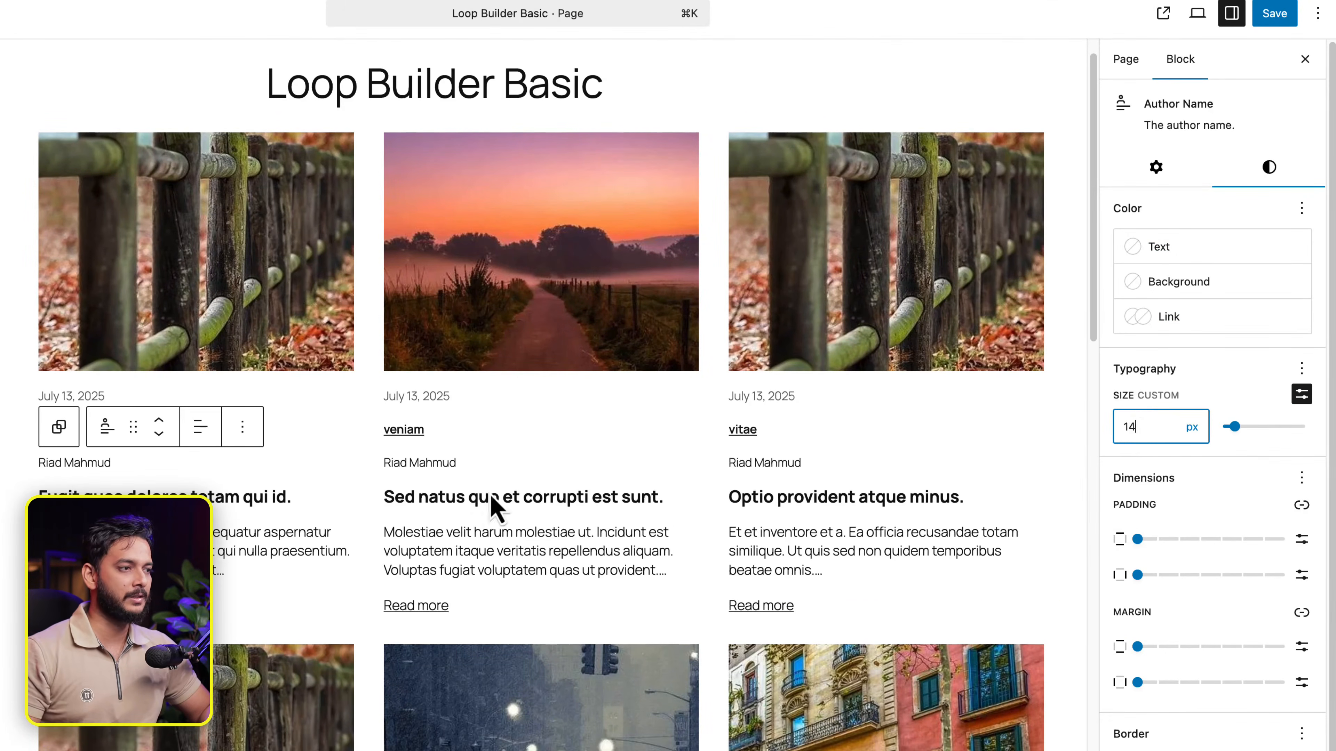
Select the Date block and set its font size to a custom 14 px.
click(429, 403)
click(430, 402)
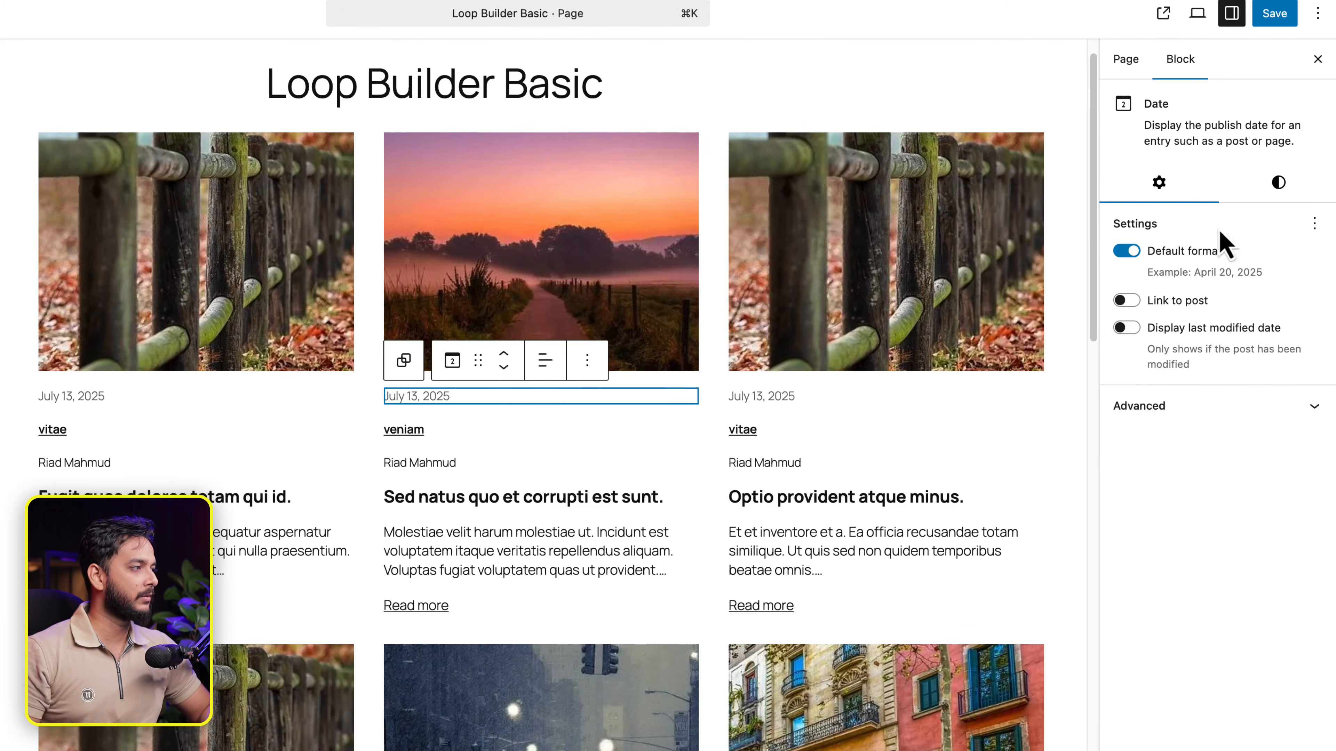
click(1269, 184)
click(1301, 411)
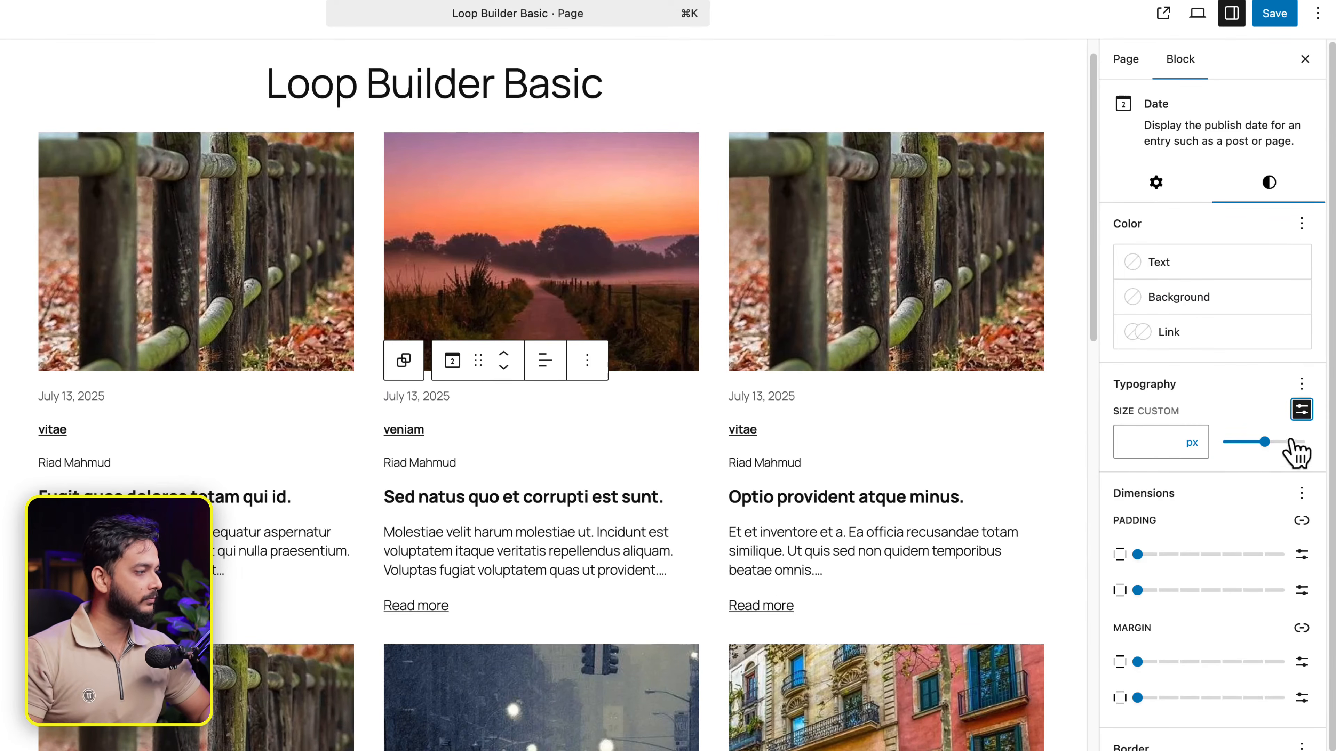
click(1150, 441)
text(14)
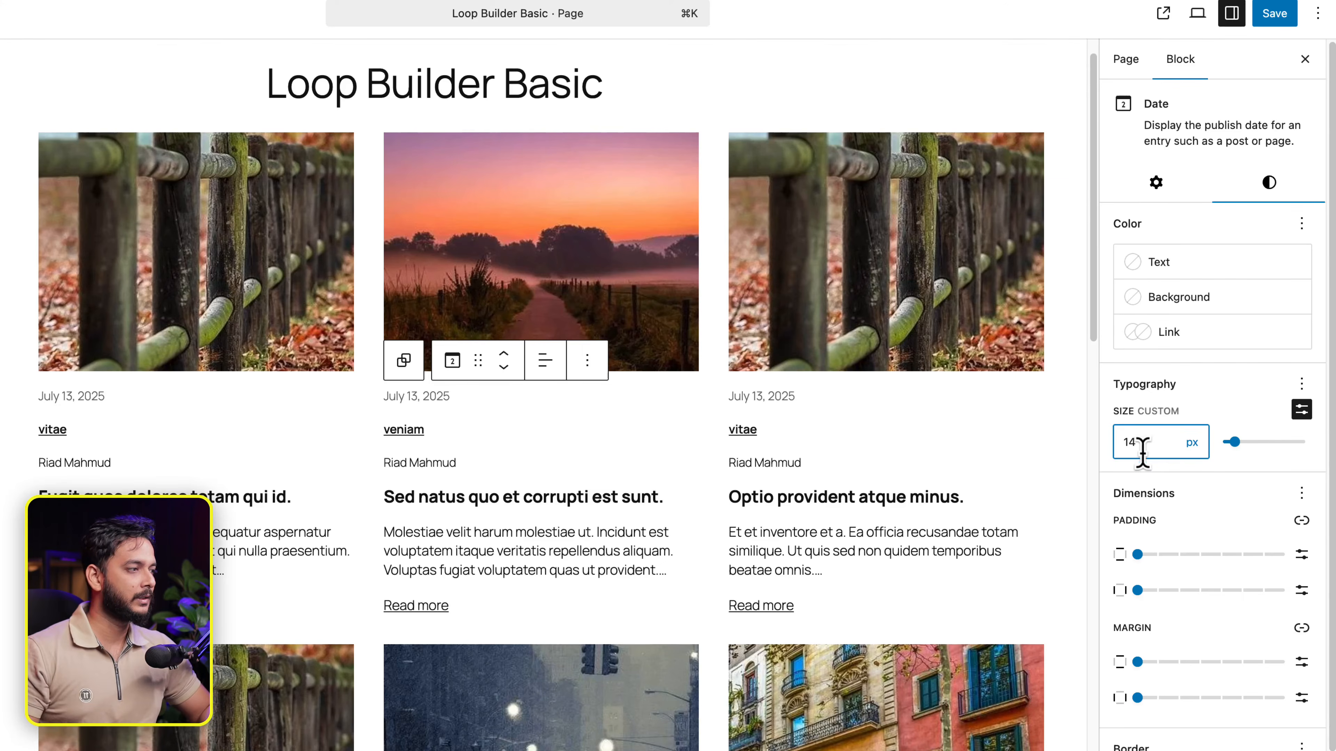
Set the Tags block's font size in the post card to a custom 14 px.
click(67, 440)
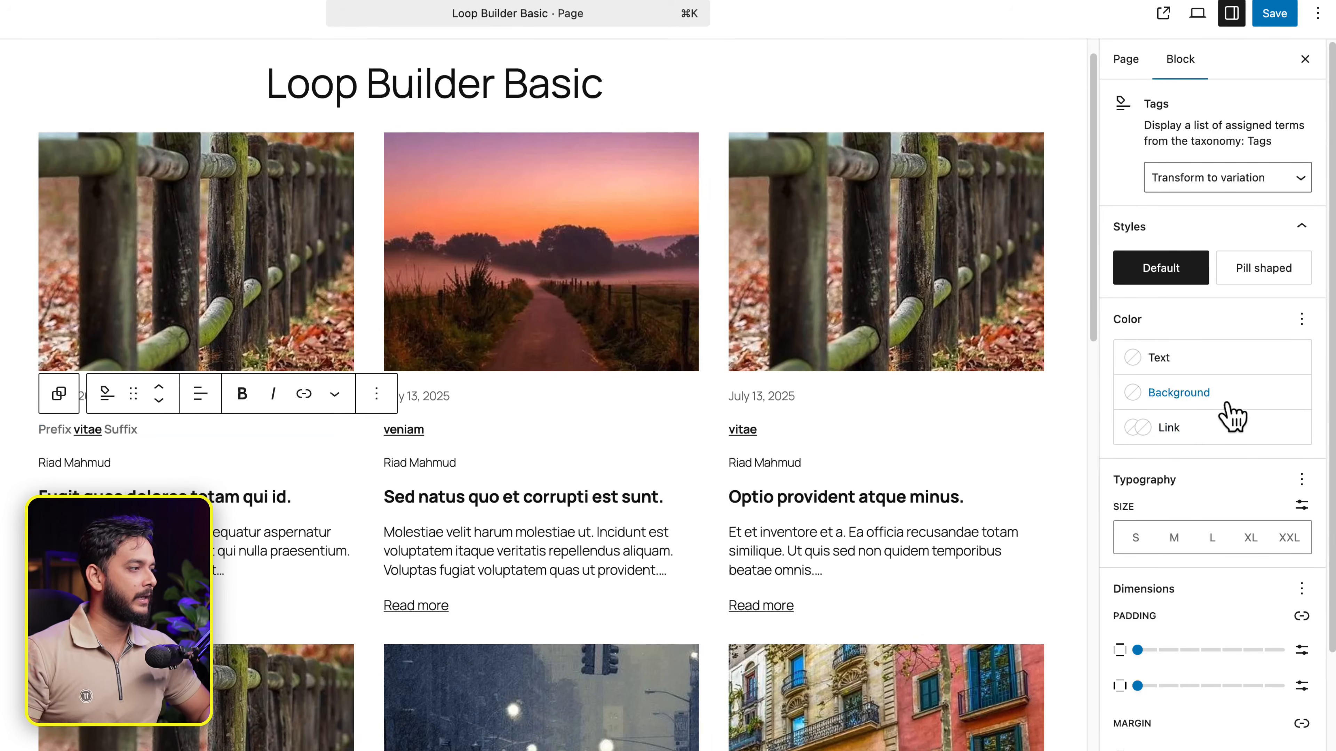
click(427, 401)
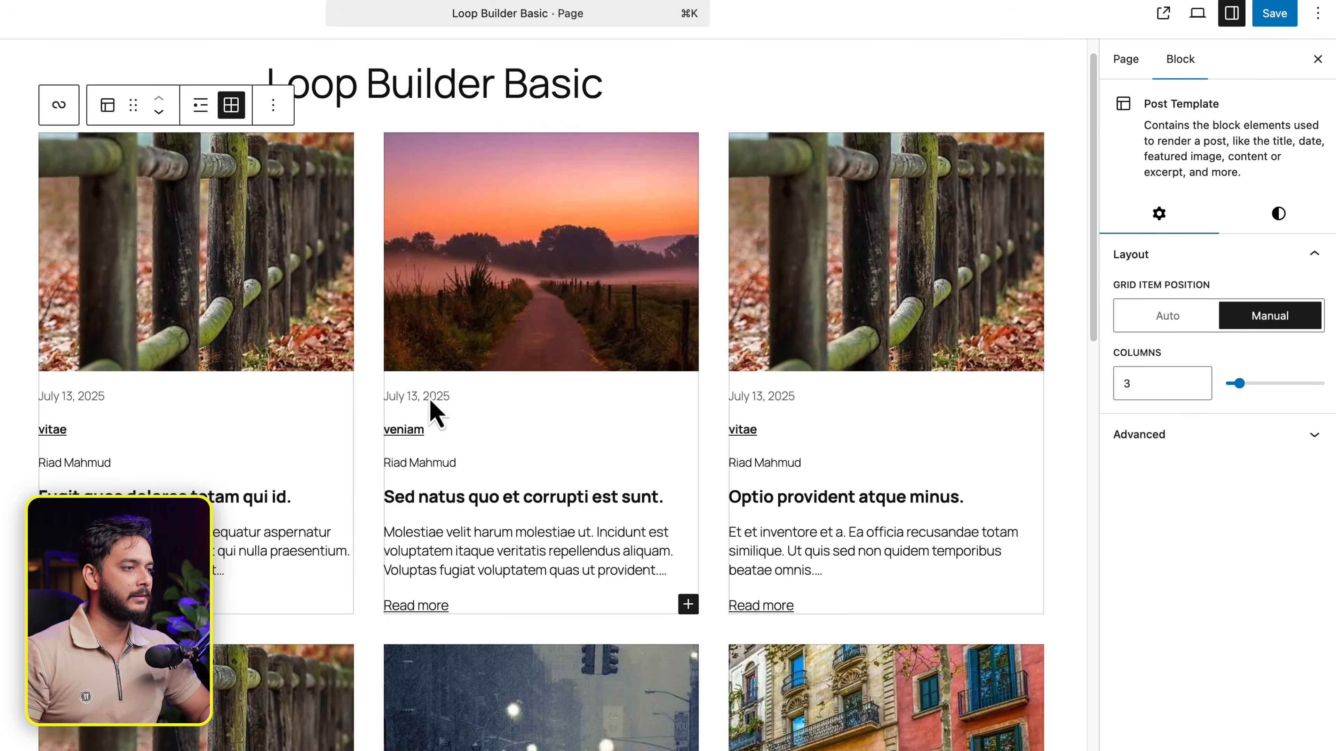
click(428, 402)
click(1269, 183)
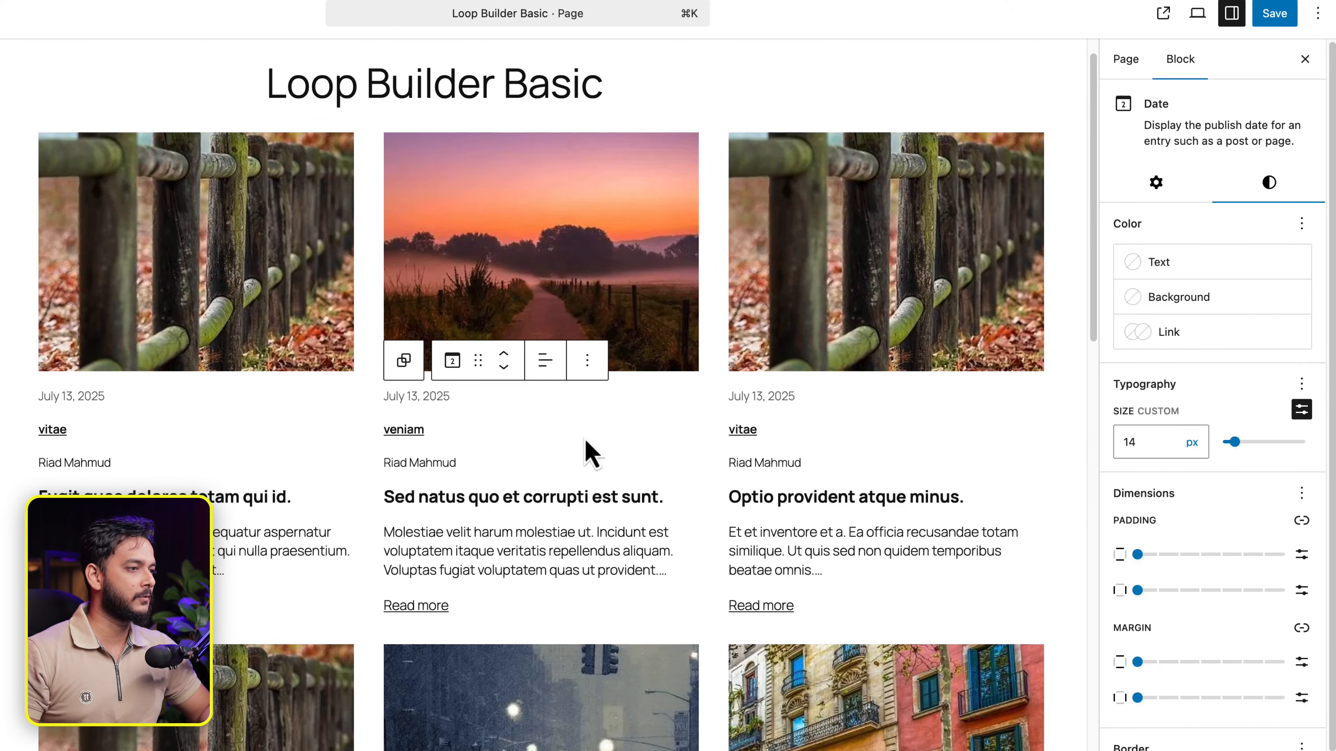
click(405, 432)
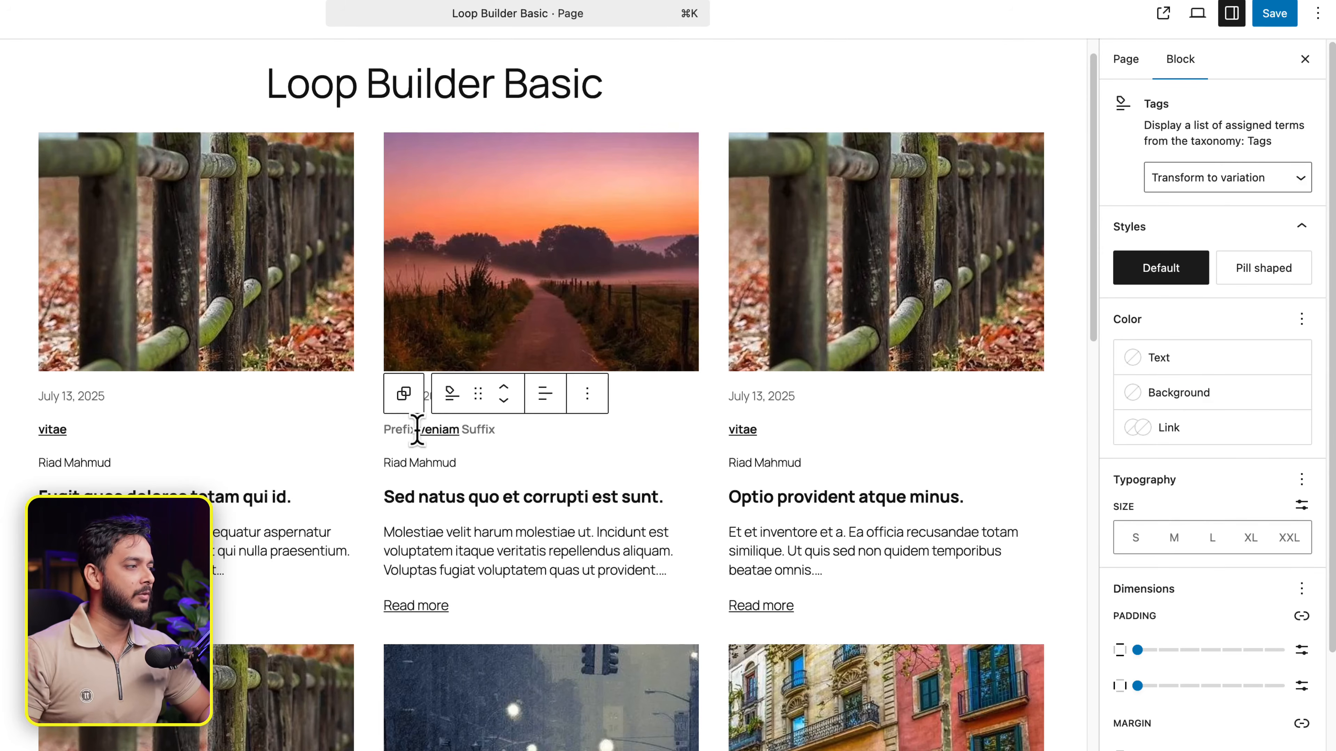
click(1301, 505)
text(14)
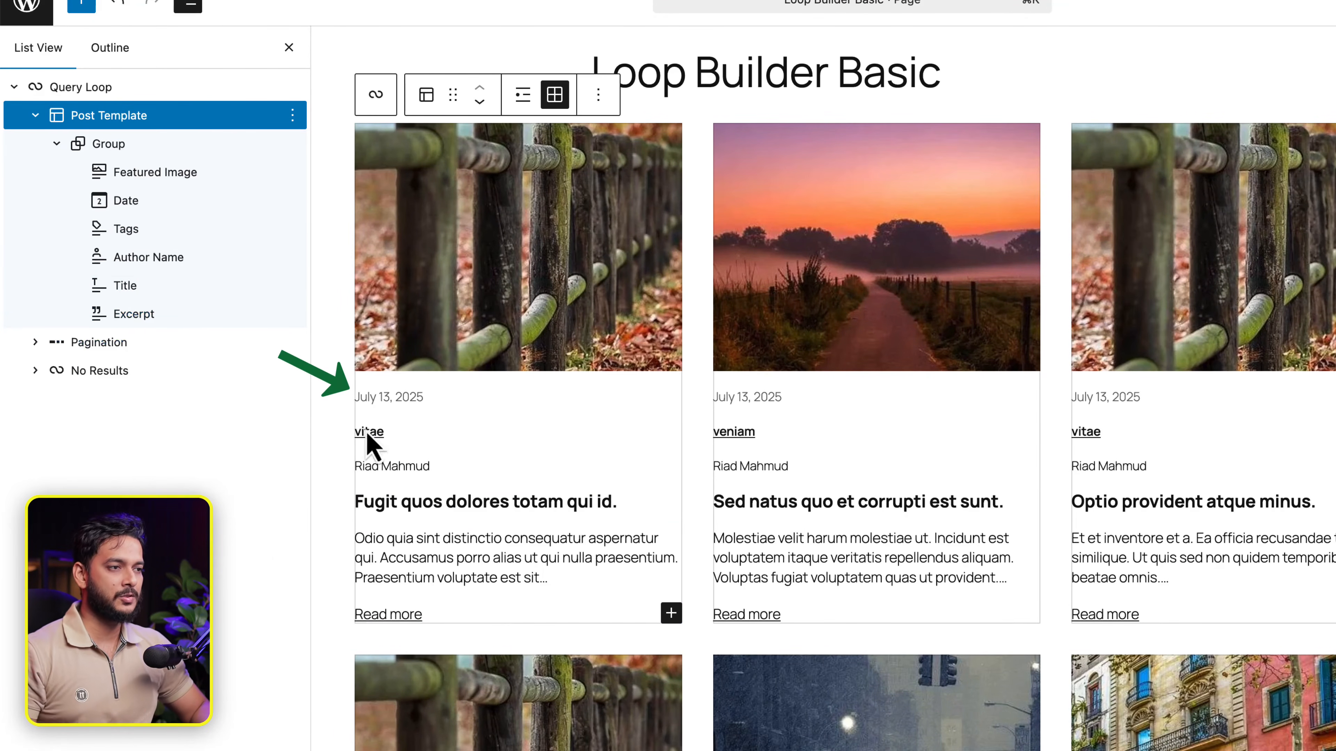
Select the Date, Tags and Author Name blocks together and group them into a horizontal Row.
click(400, 466)
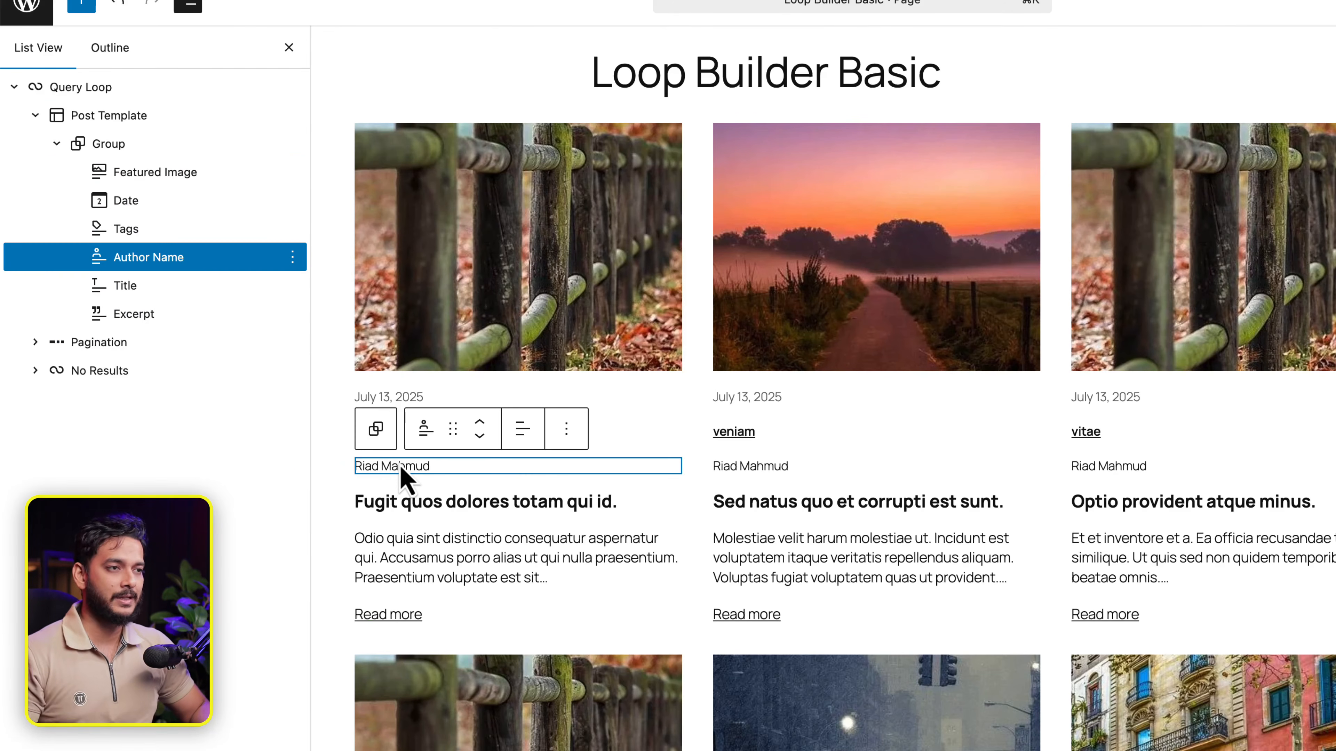
shift+click(169, 209)
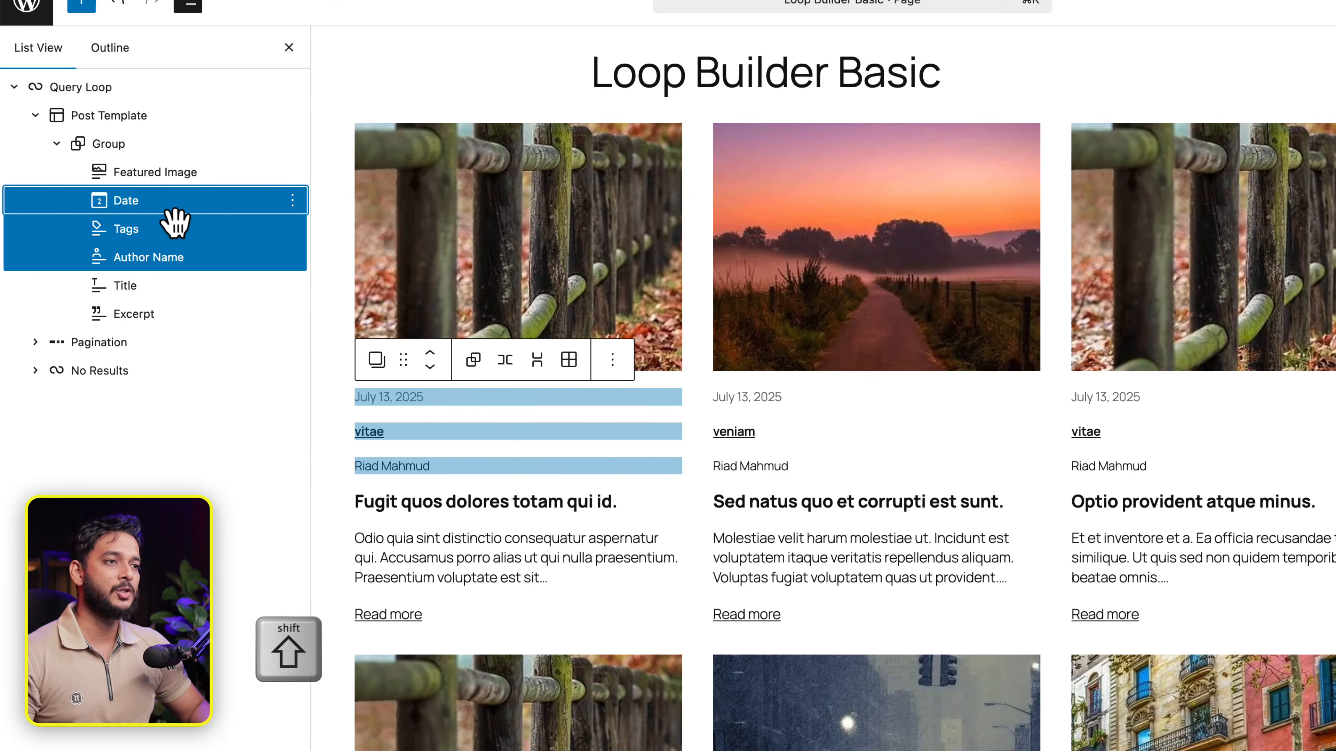
click(503, 363)
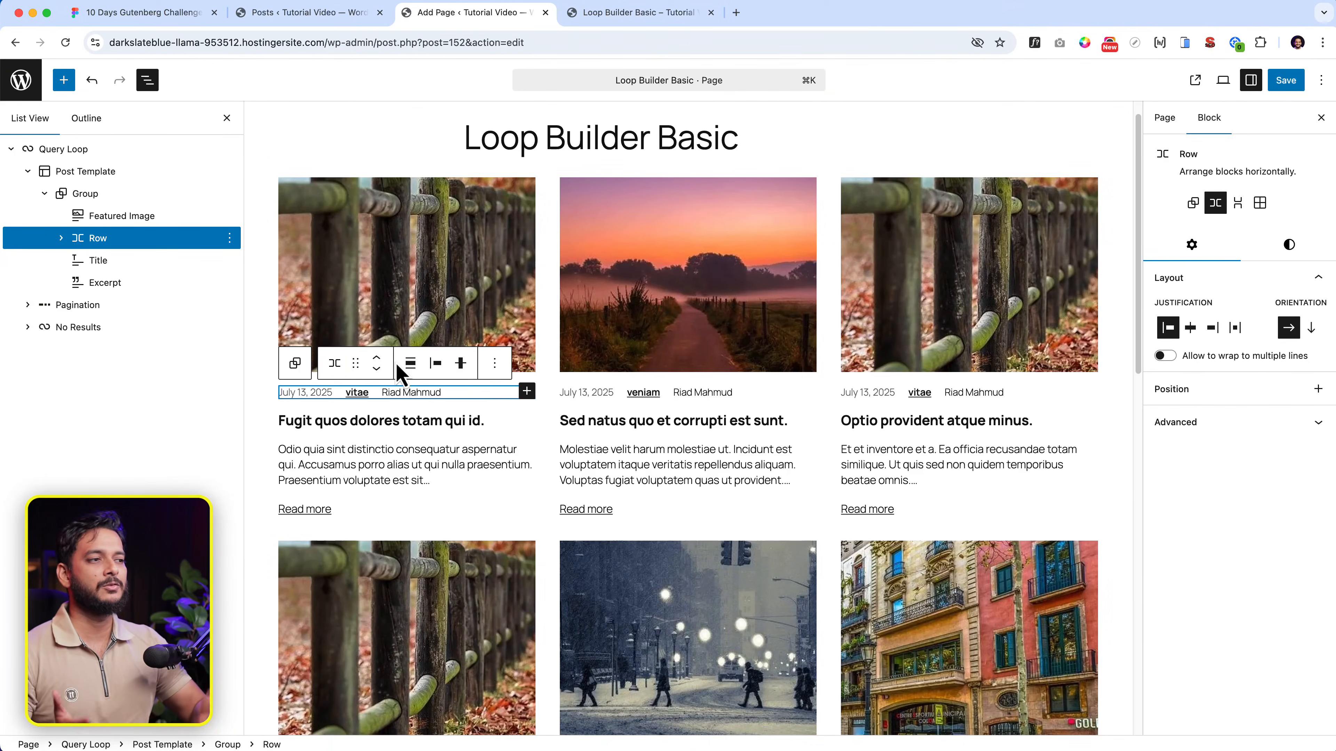
Insert a paragraph containing the separator "|" directly after the Date block in the Row.
click(334, 394)
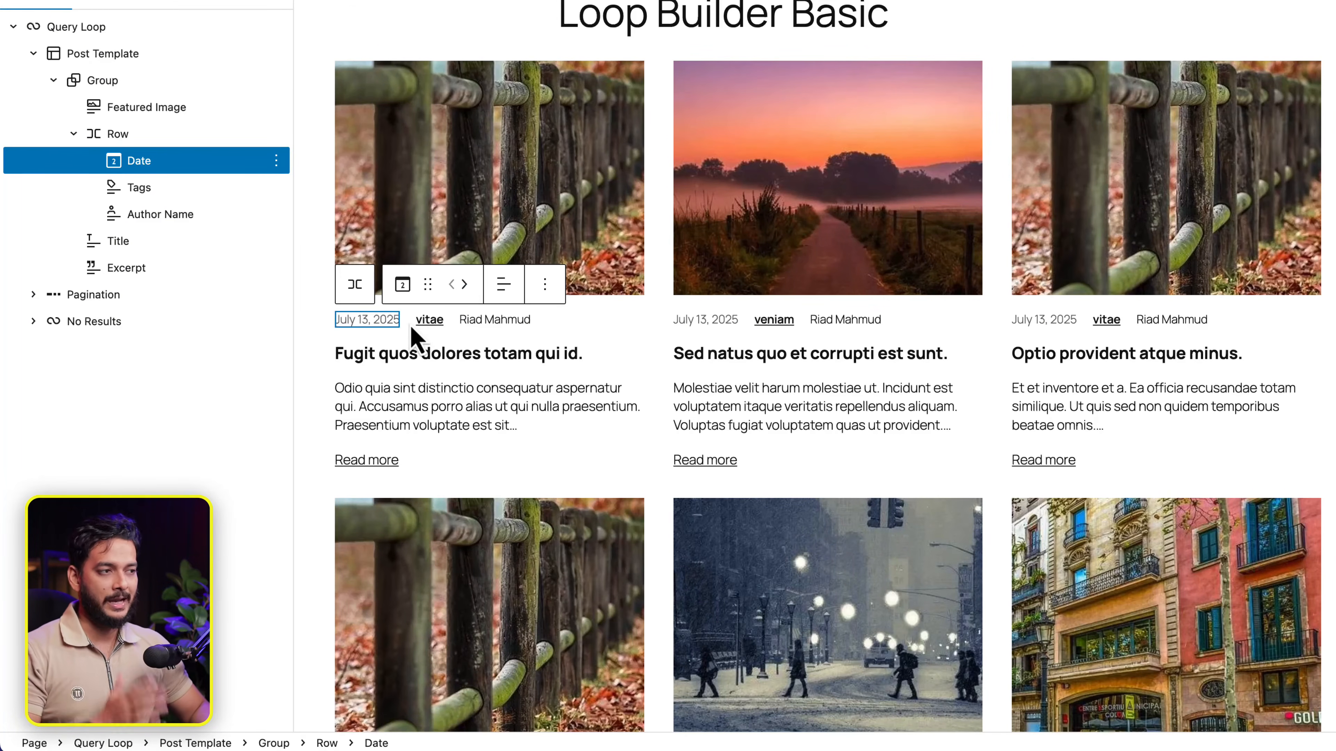
click(544, 285)
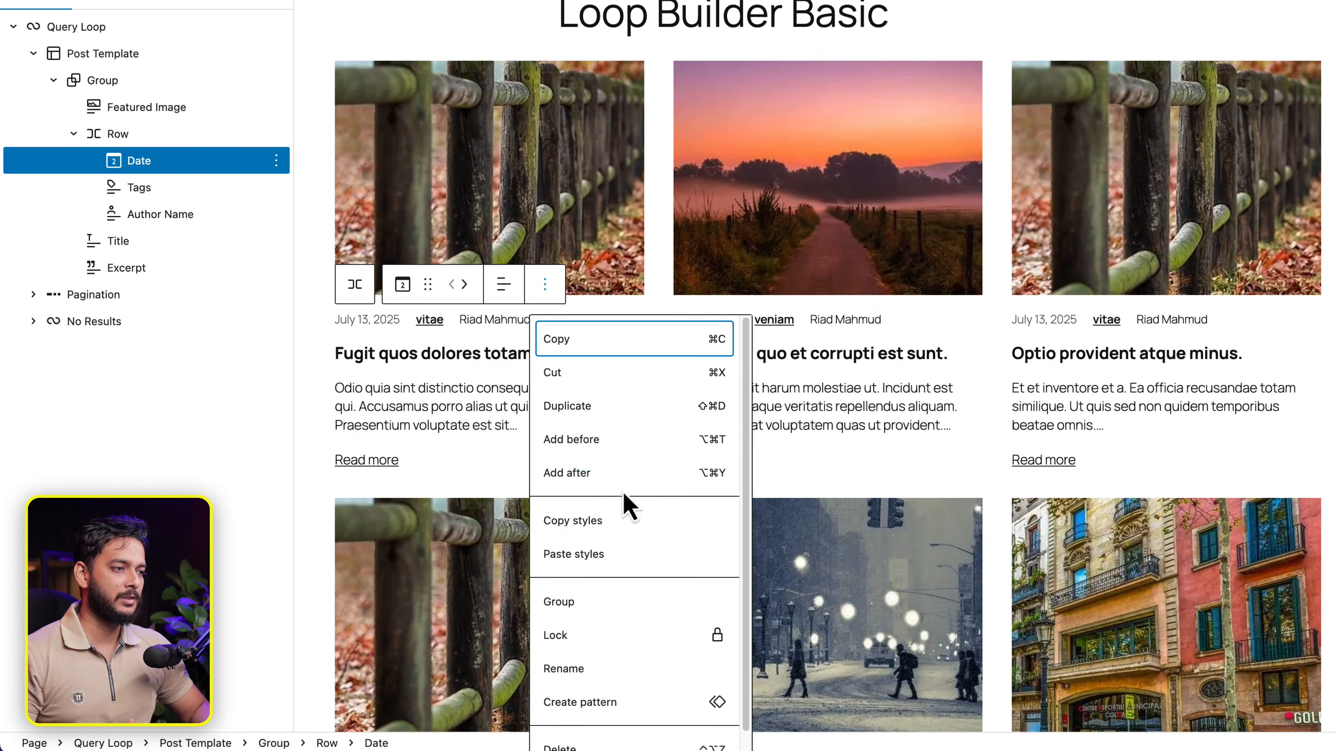
click(607, 472)
text(|)
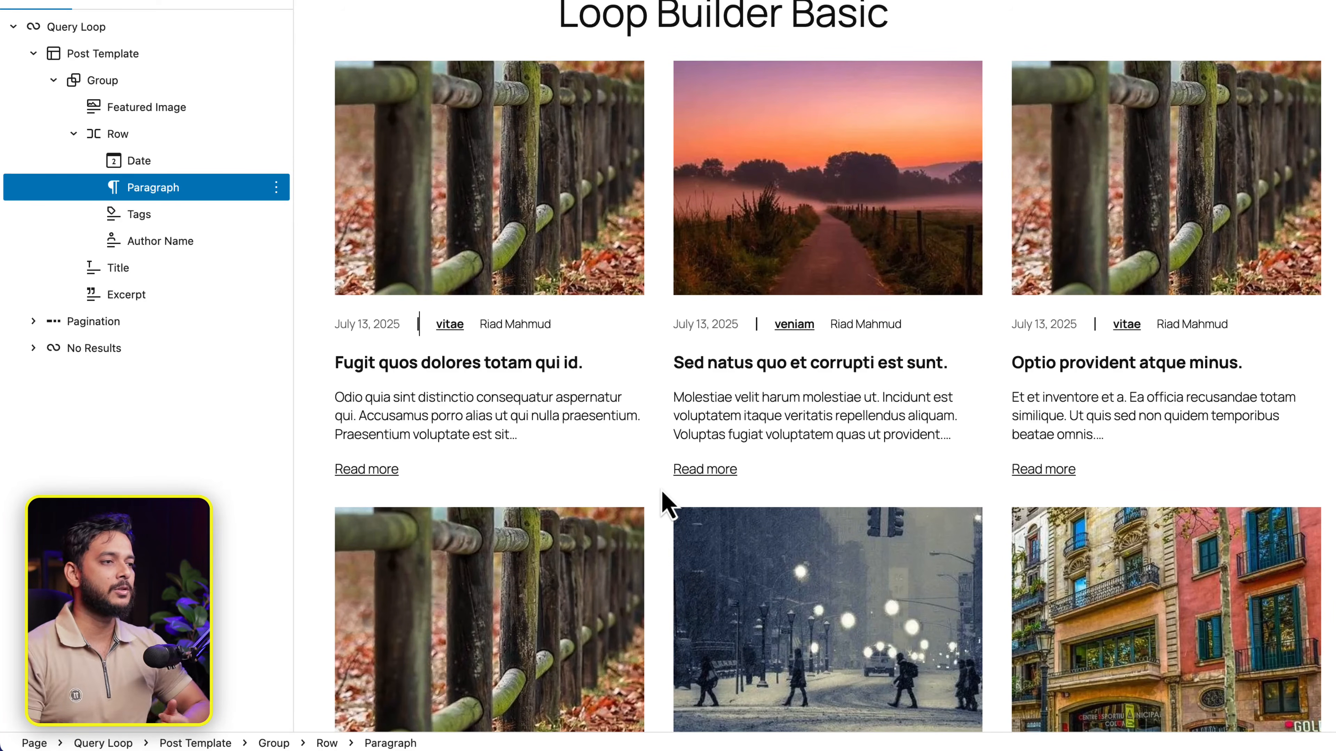
Insert a second "|" separator paragraph directly before the Author Name block in the Row.
click(507, 325)
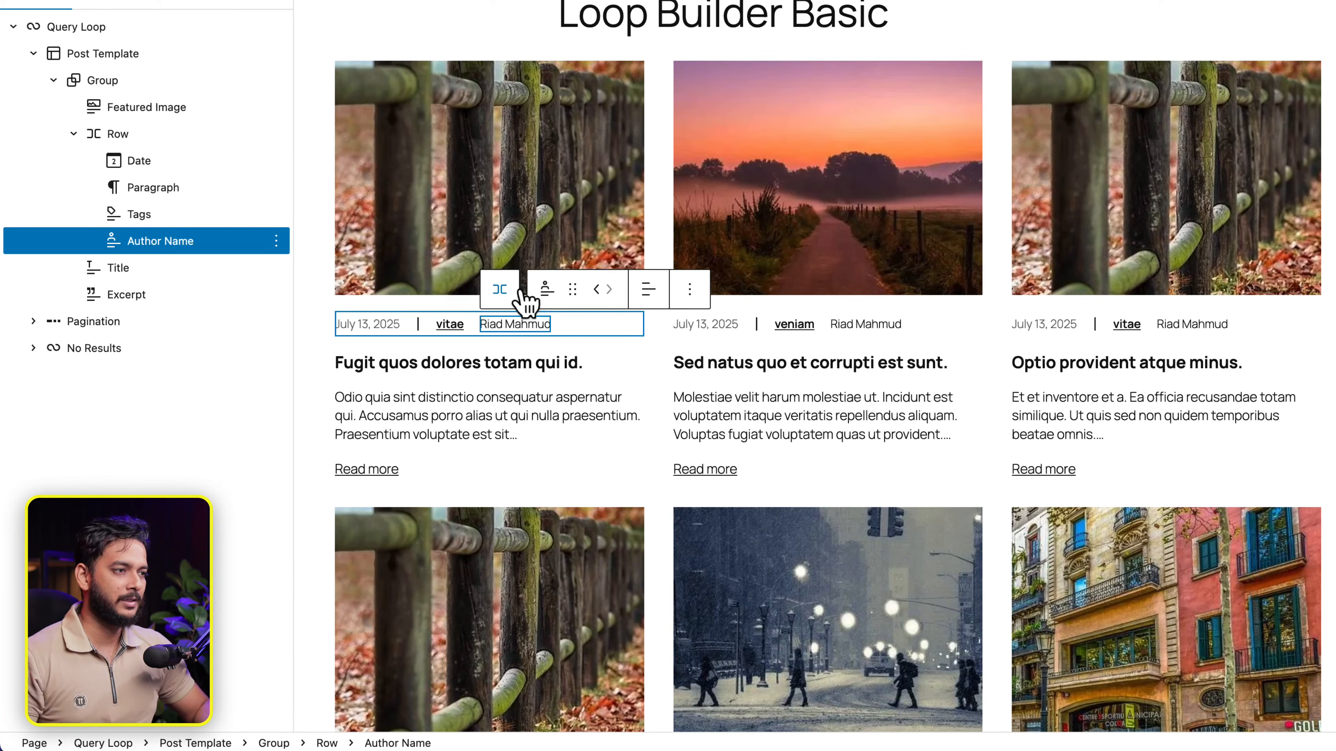
click(689, 289)
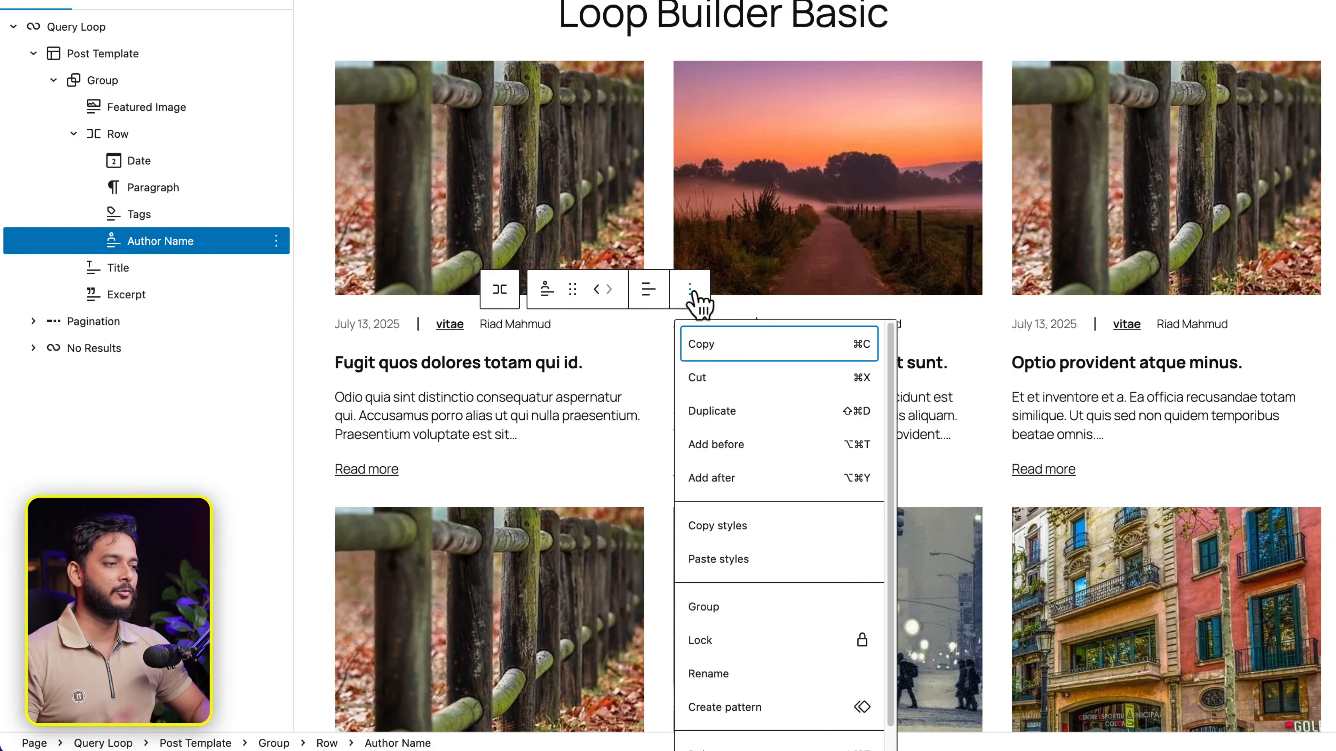
click(757, 446)
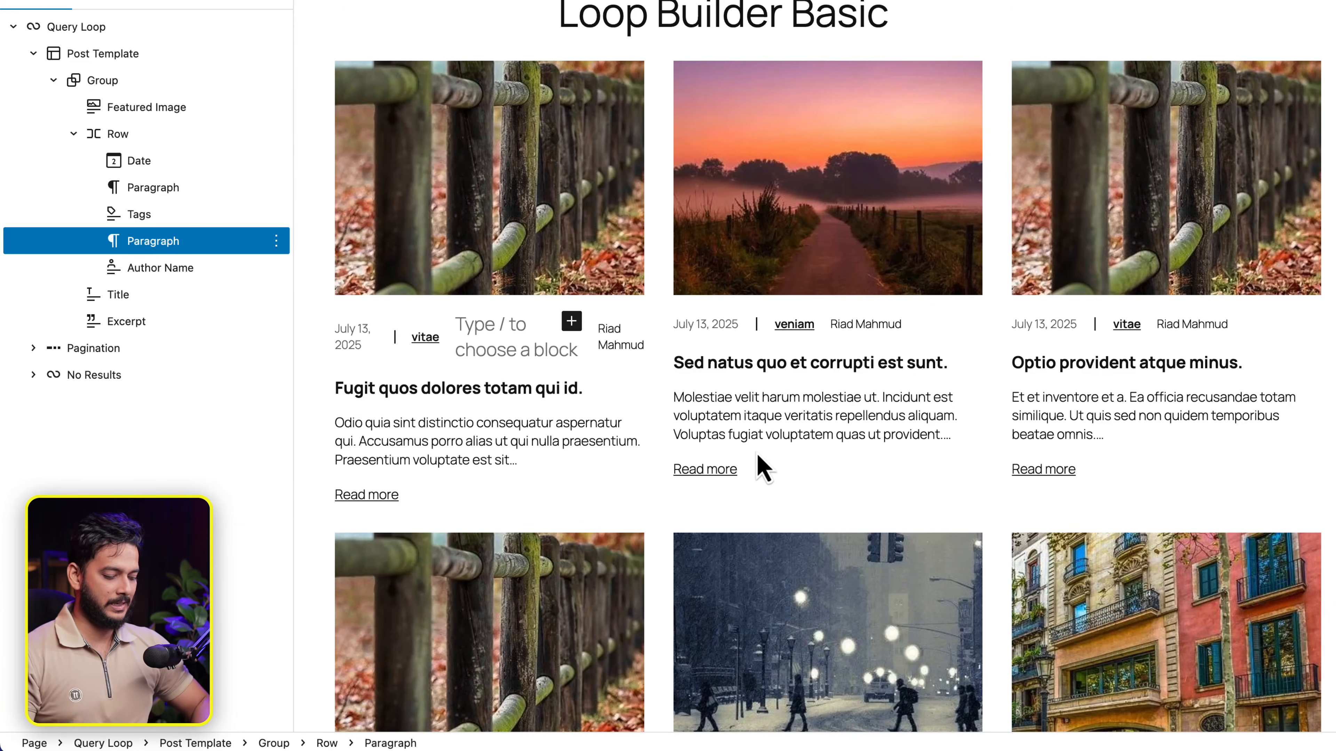
text(|)
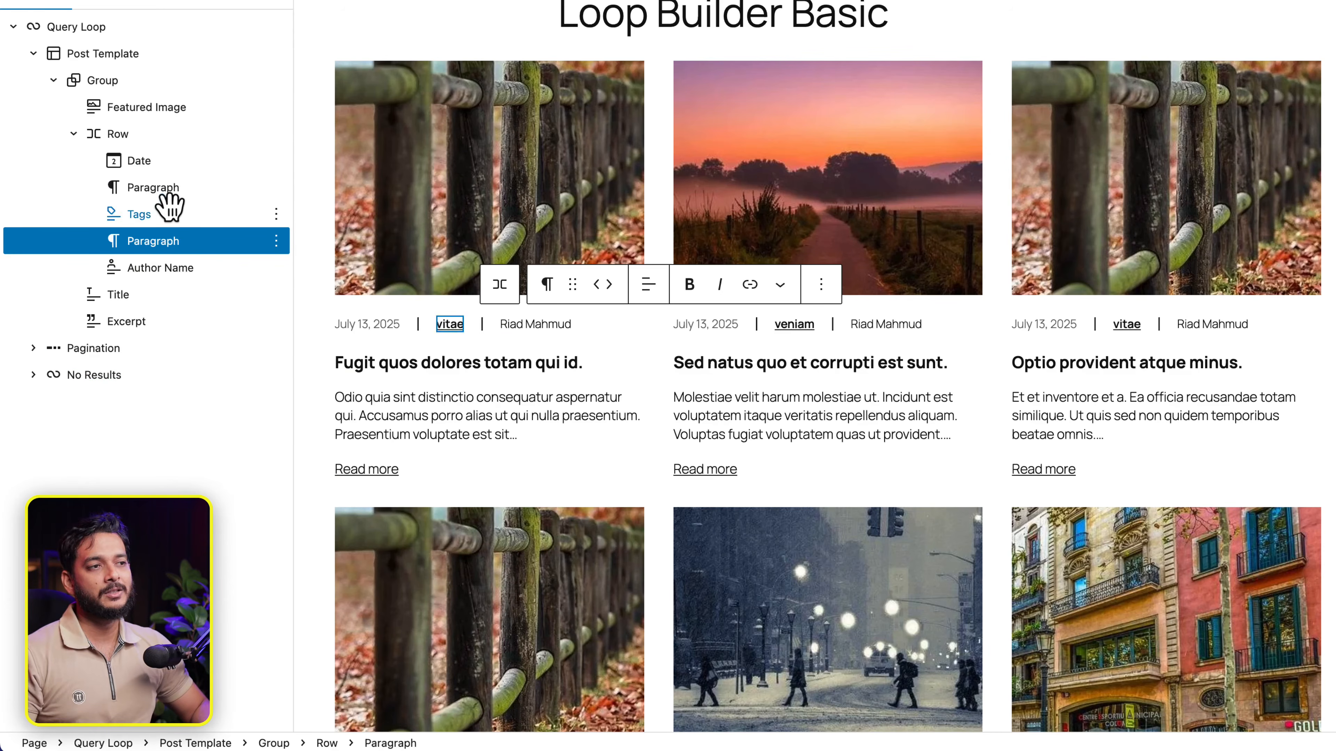
Set the block spacing of the Row holding the date, tags and author to a custom 5 px.
click(163, 143)
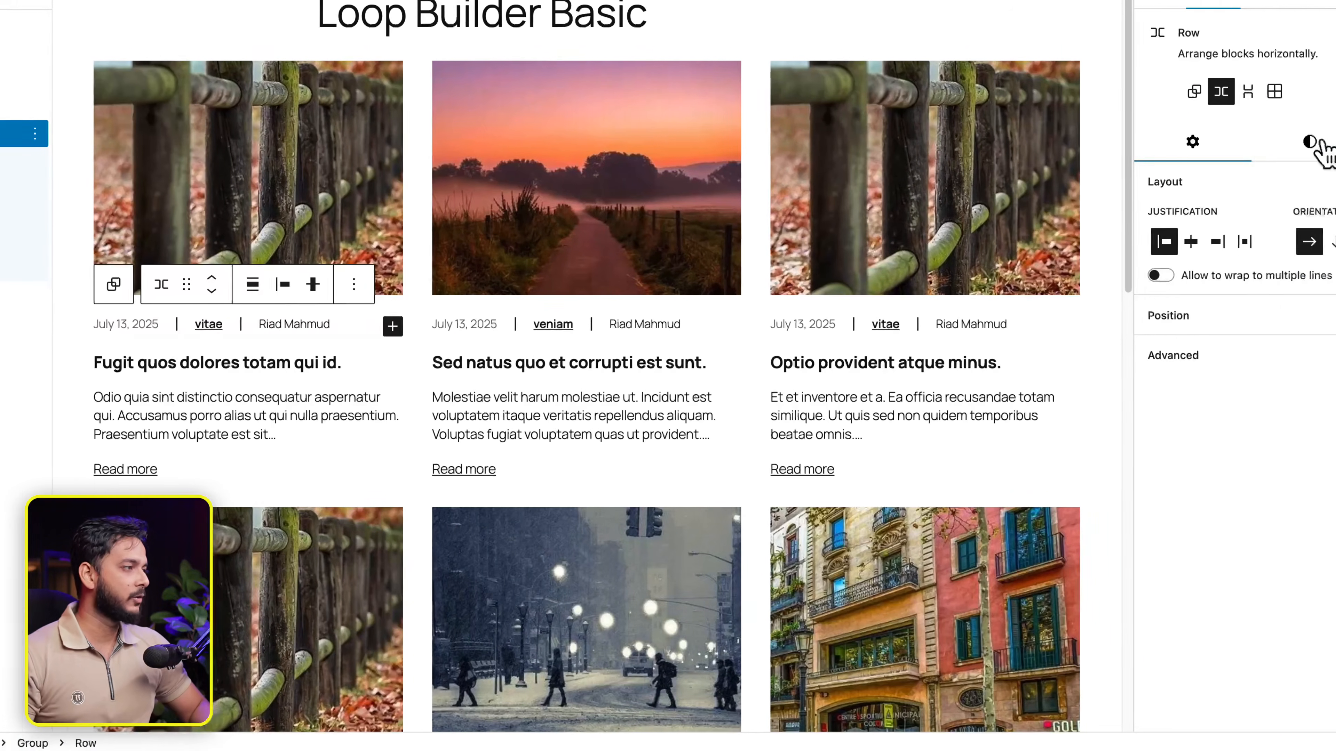
click(1293, 141)
scroll(1209, 594, down, 8)
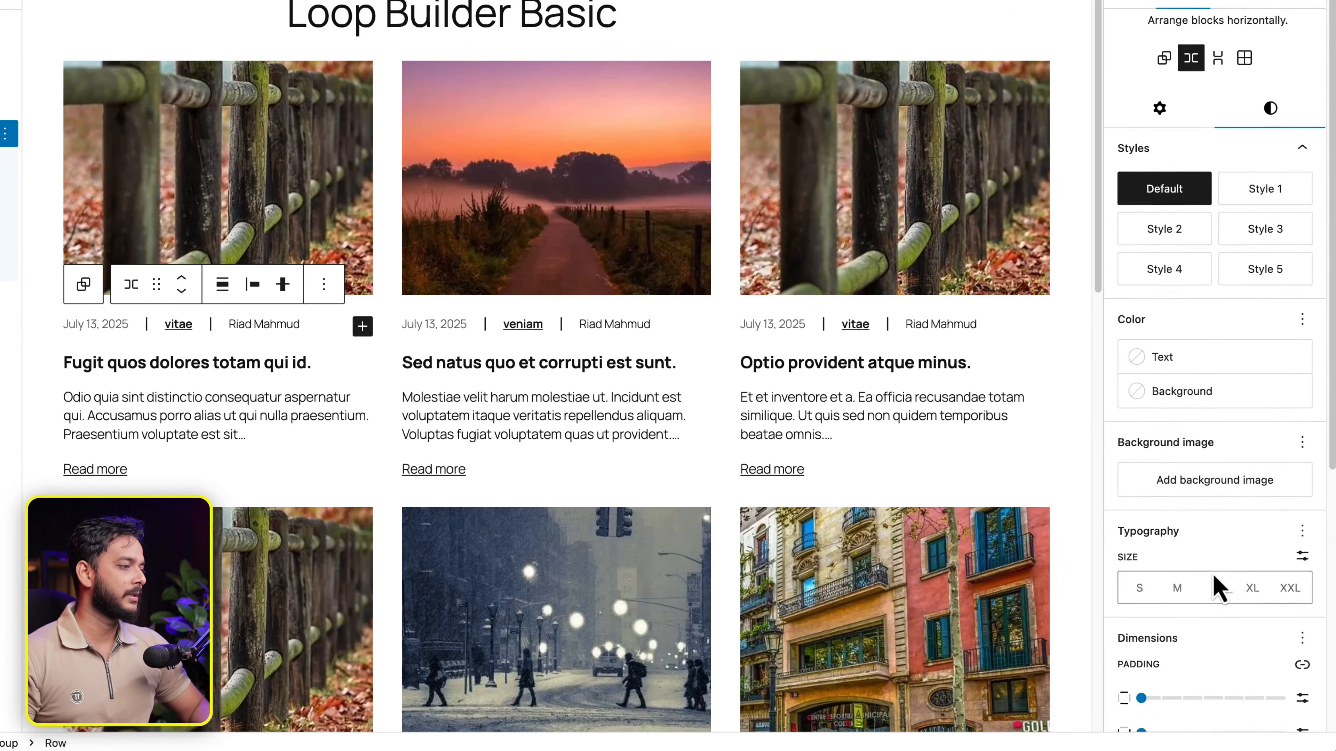
mouse_move(1124, 468)
mouse_down()
mouse_move(1161, 472)
mouse_move(1125, 473)
mouse_up()
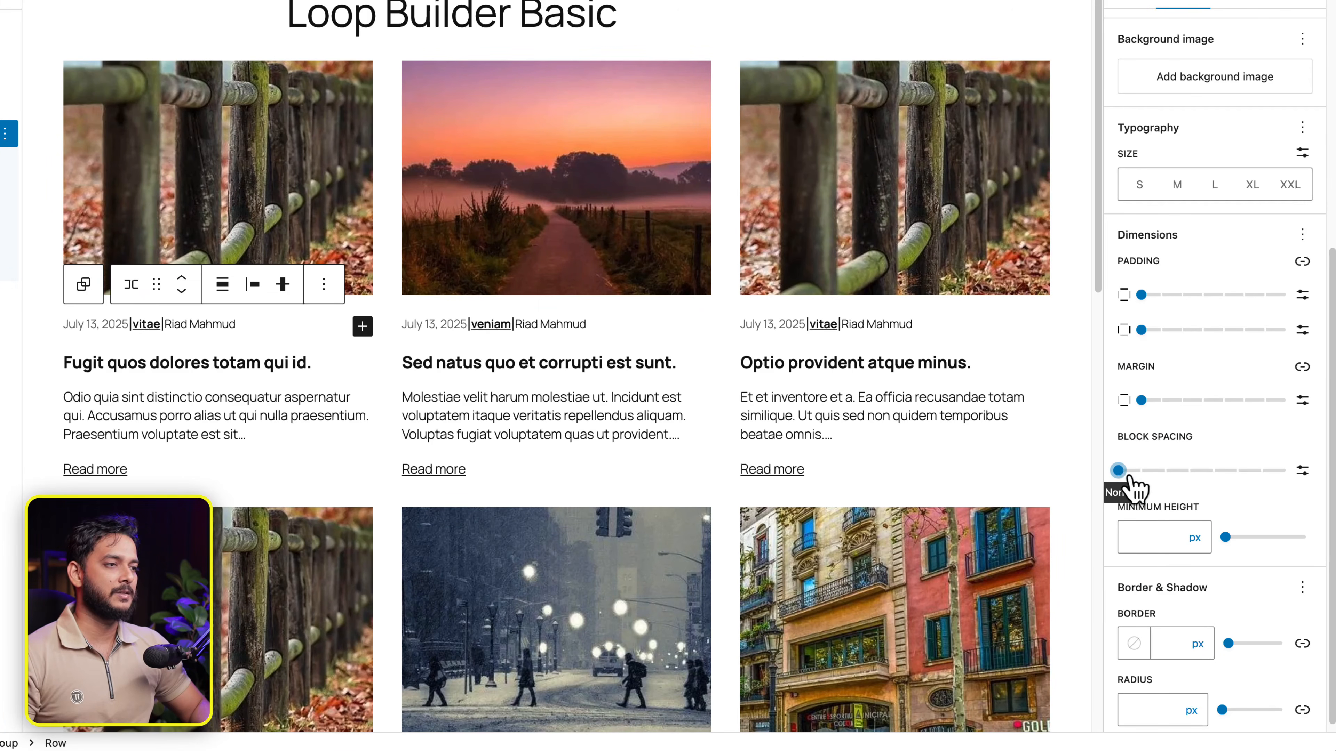
click(1302, 470)
text(5)
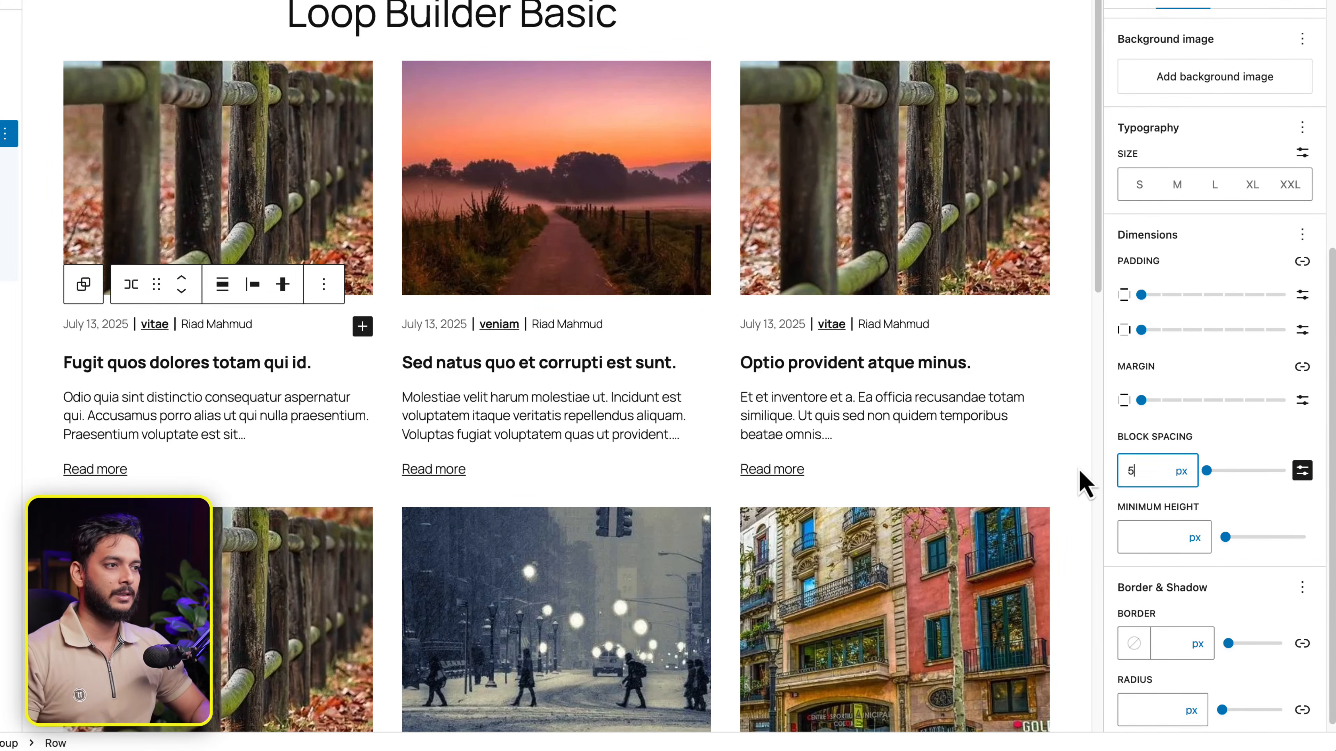
click(637, 346)
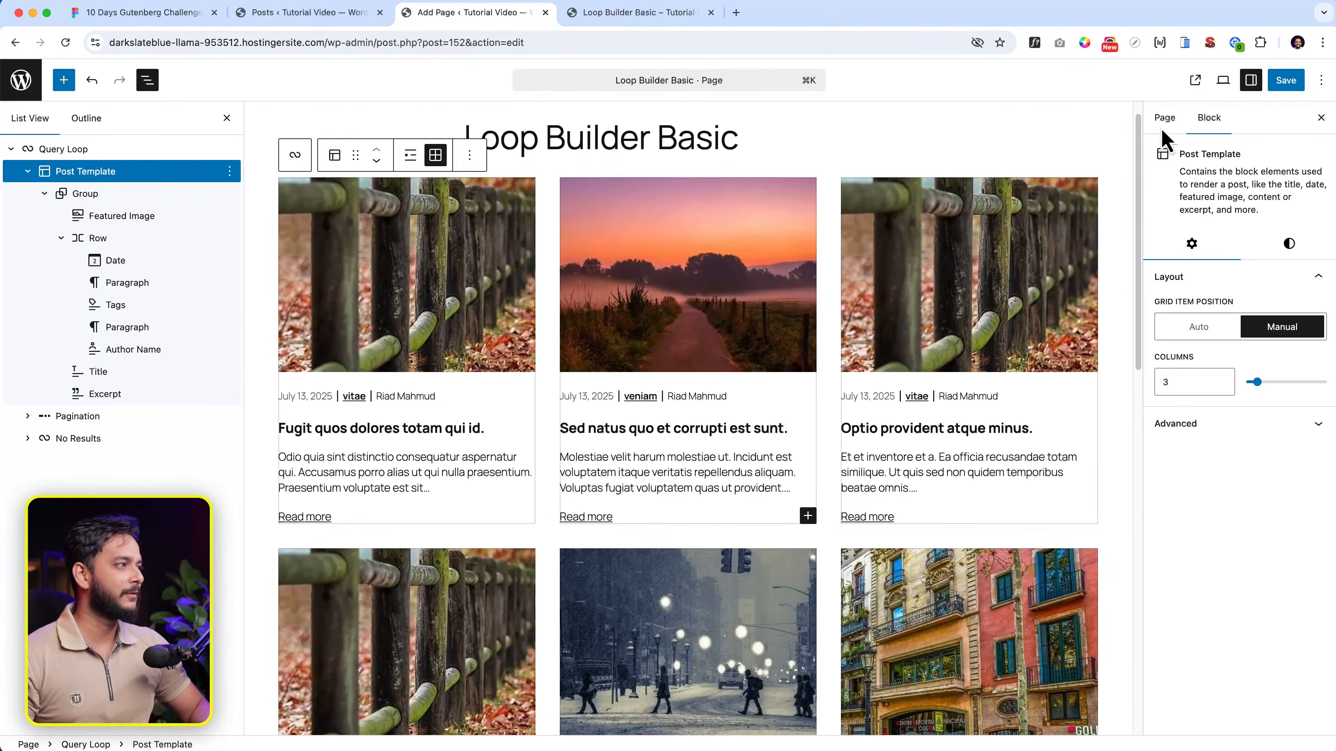
Save the page and reload the published Loop Builder Basic page in its browser tab.
click(1283, 87)
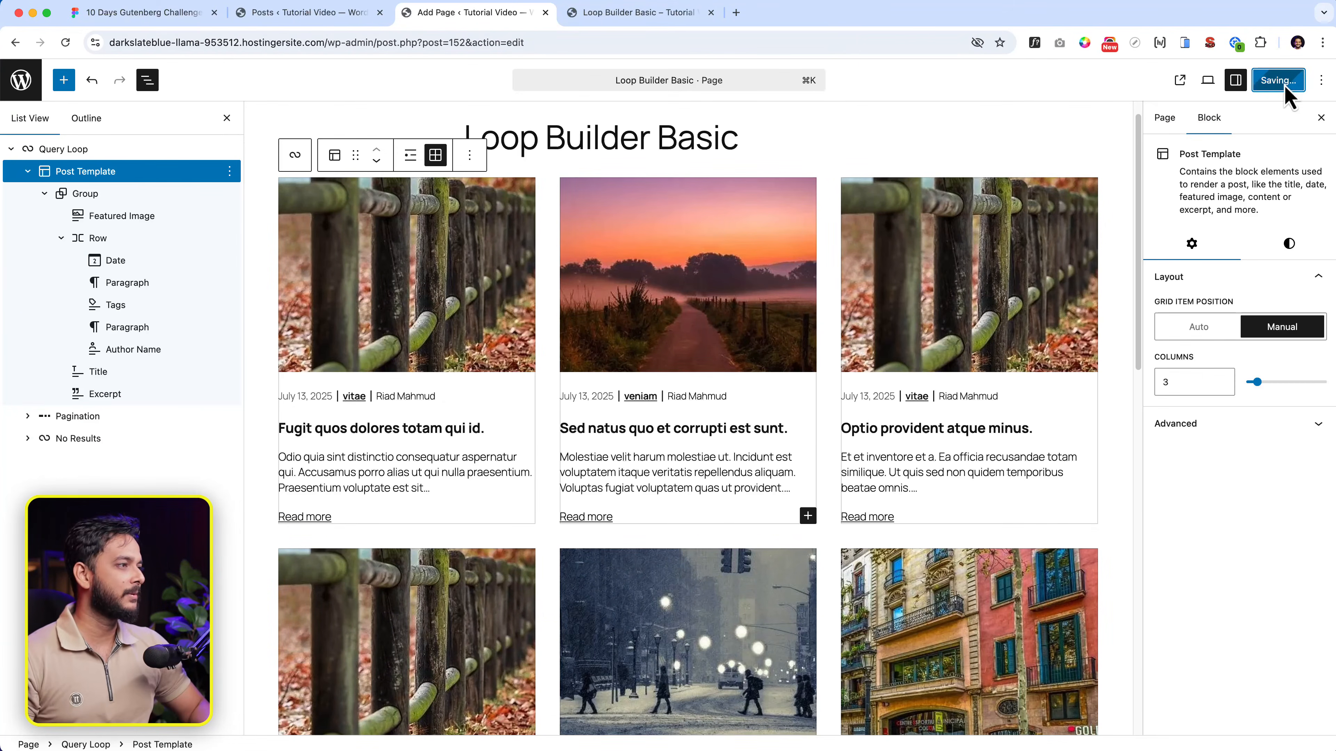
click(674, 17)
click(606, 42)
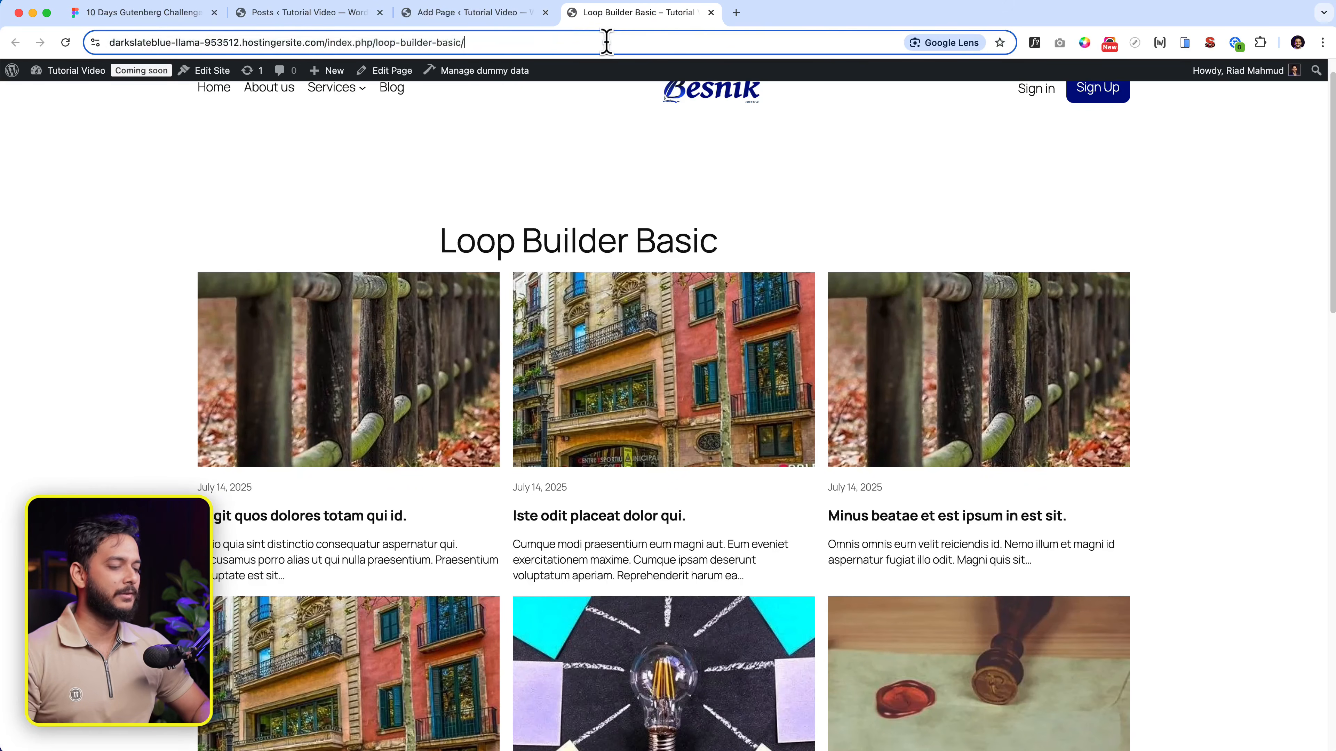
key(Return)
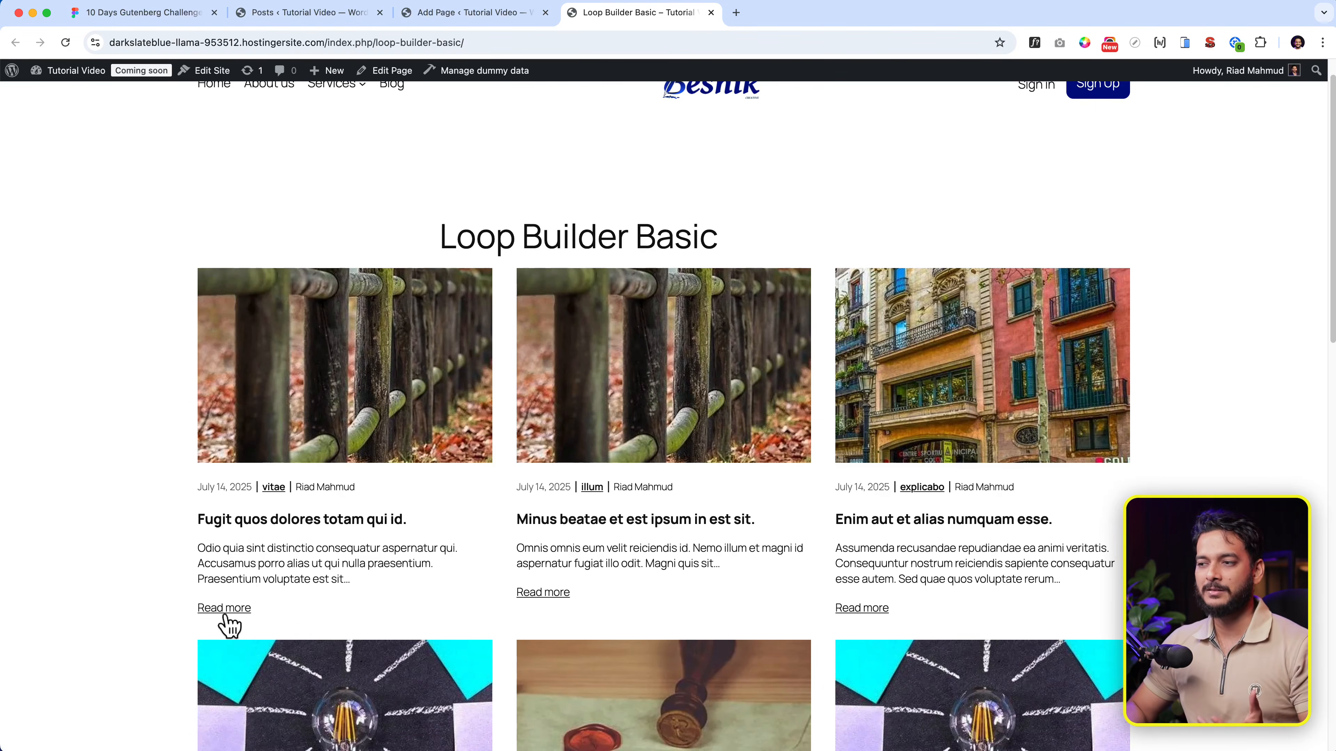
Open the first post through its title on the live page and look through the single post page.
click(309, 524)
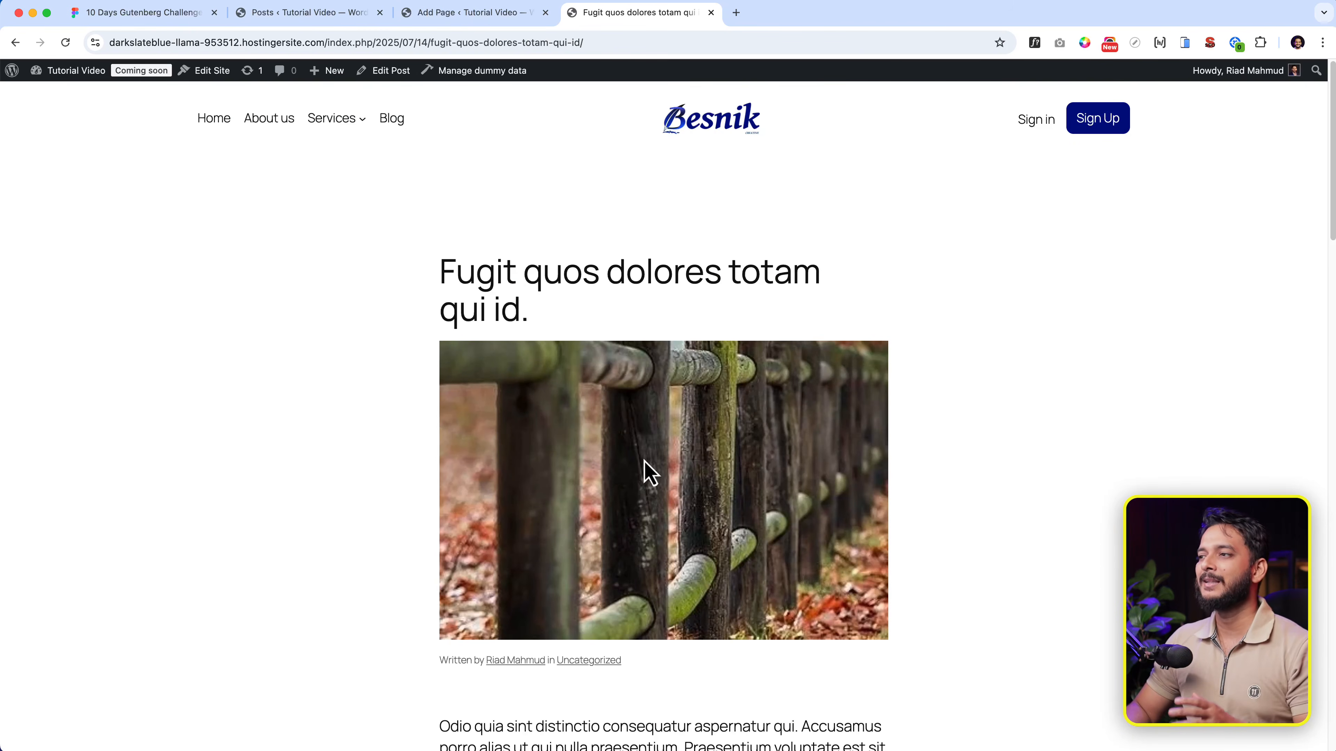
scroll(646, 463, down, 15)
scroll(647, 468, up, 12)
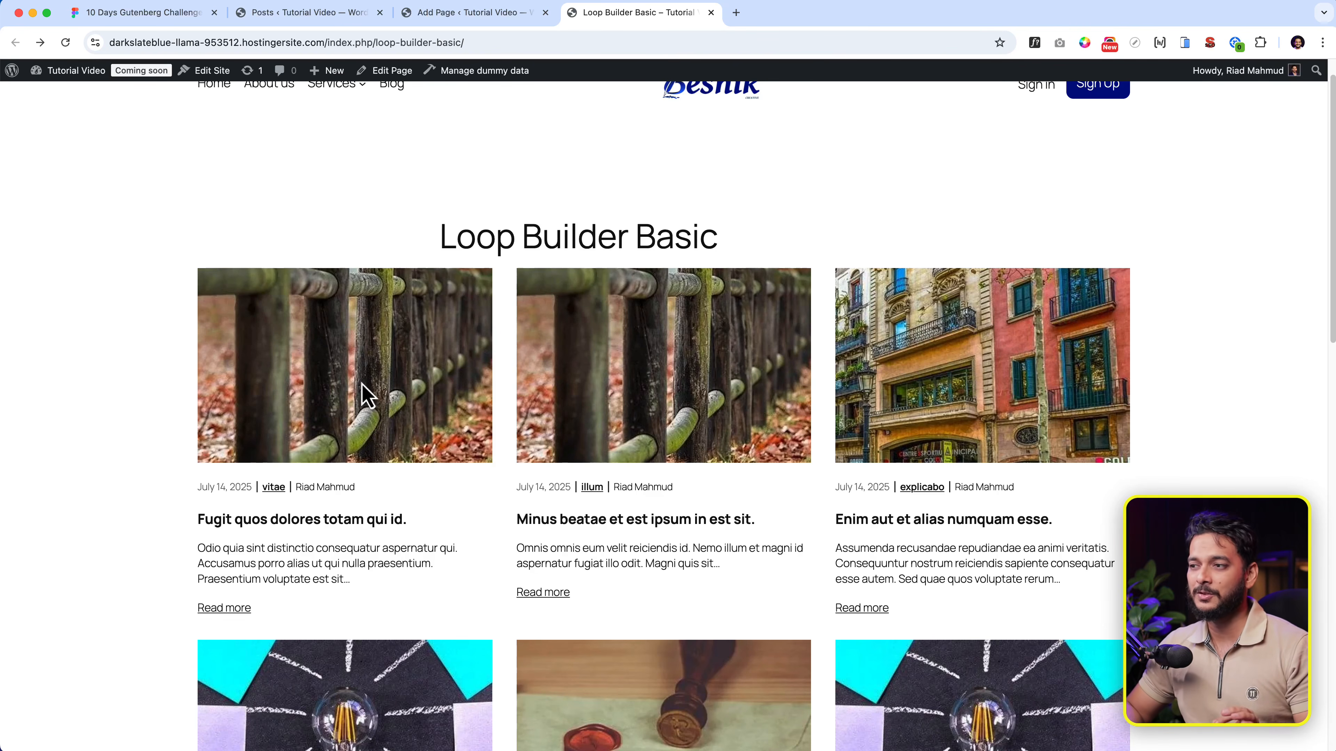
Back in the page editor, enable Link to Post for the card's Featured Image and save the page.
click(457, 13)
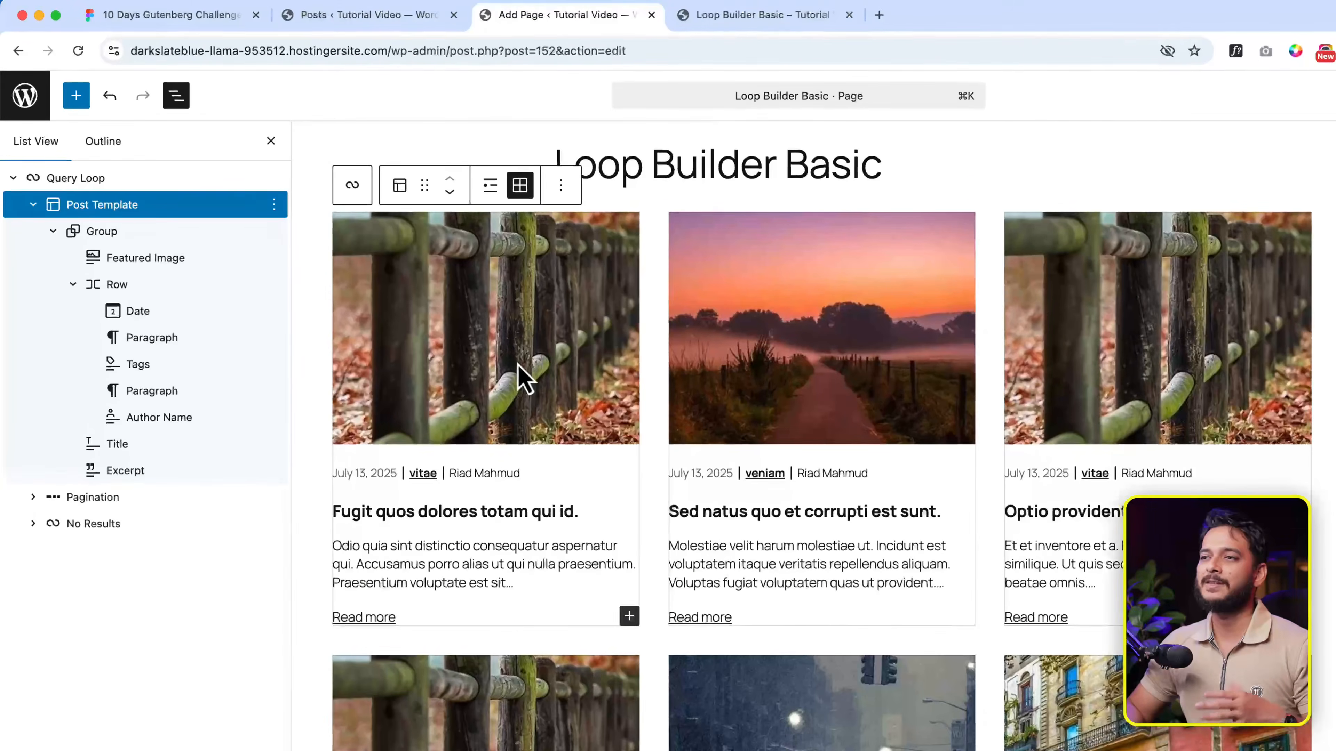
click(521, 370)
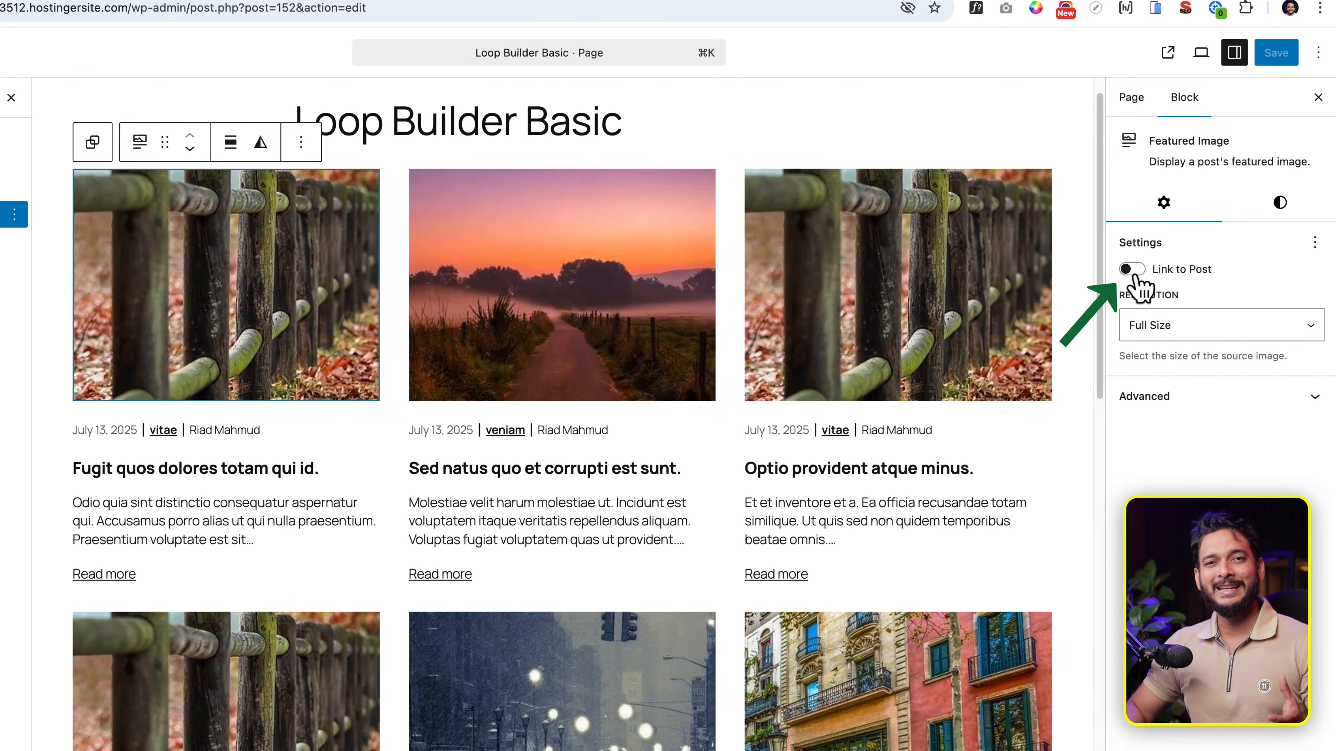
click(1133, 272)
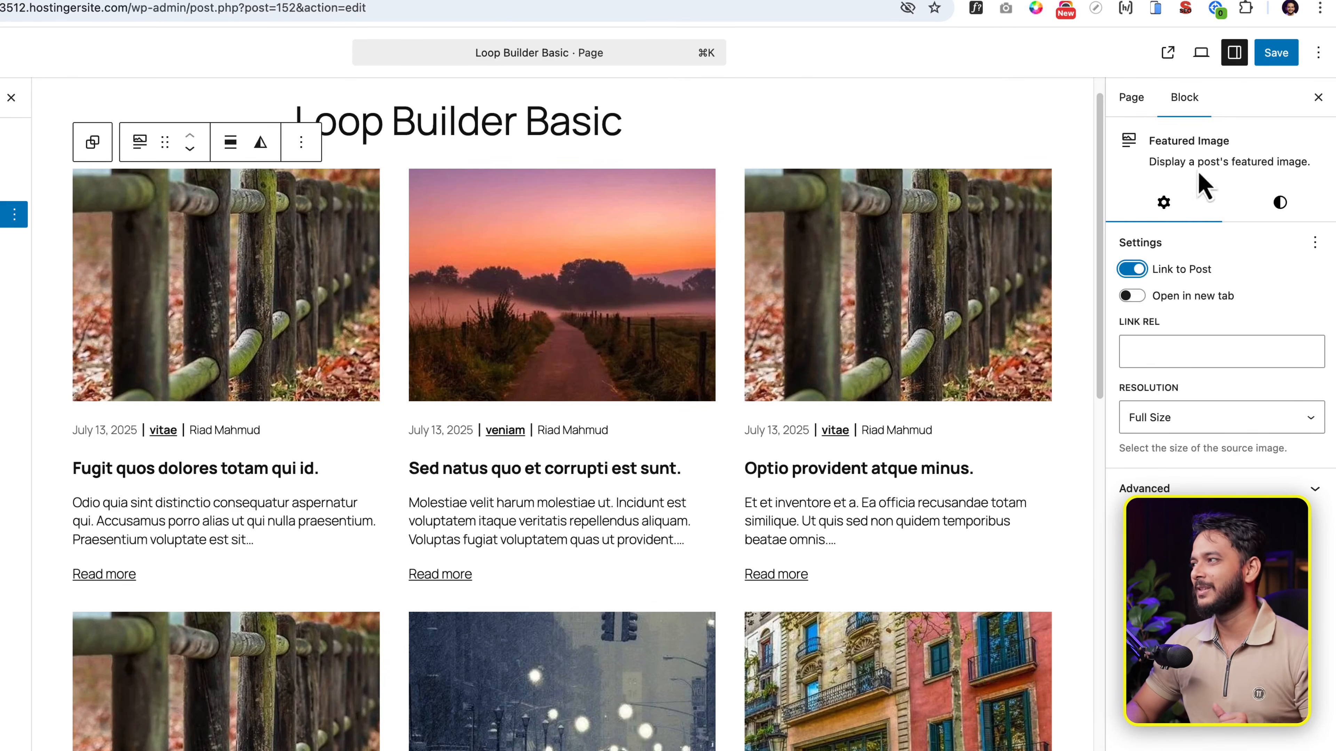
click(1274, 54)
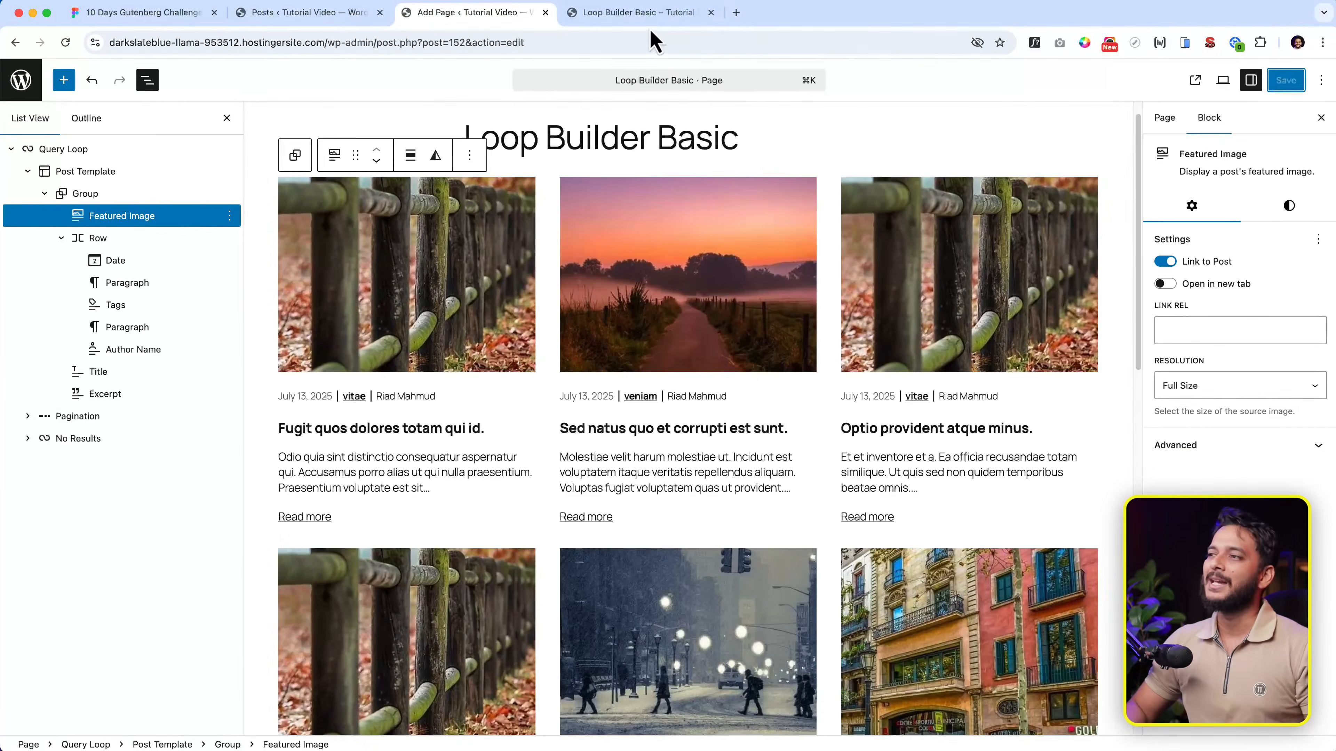
Reload the published Loop Builder Basic page and test the link on the first card's featured image.
click(646, 16)
click(640, 41)
key(Return)
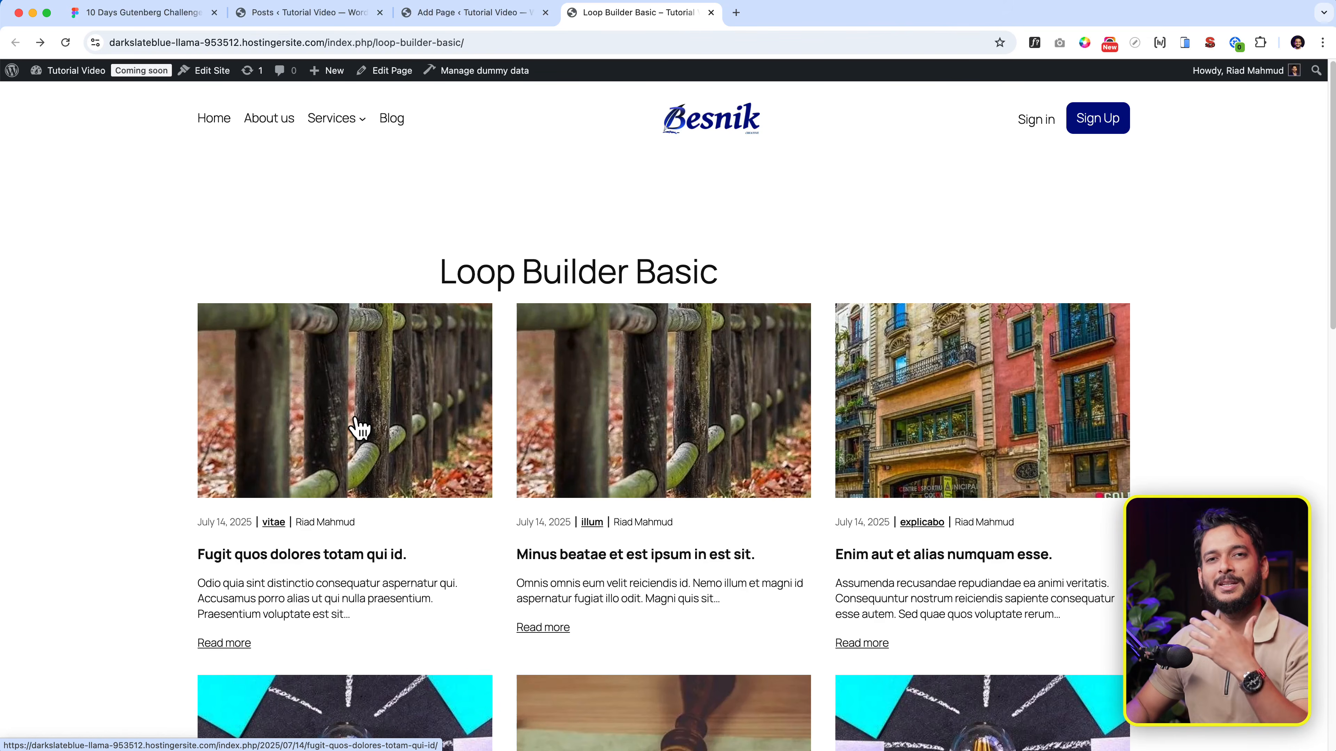
click(360, 428)
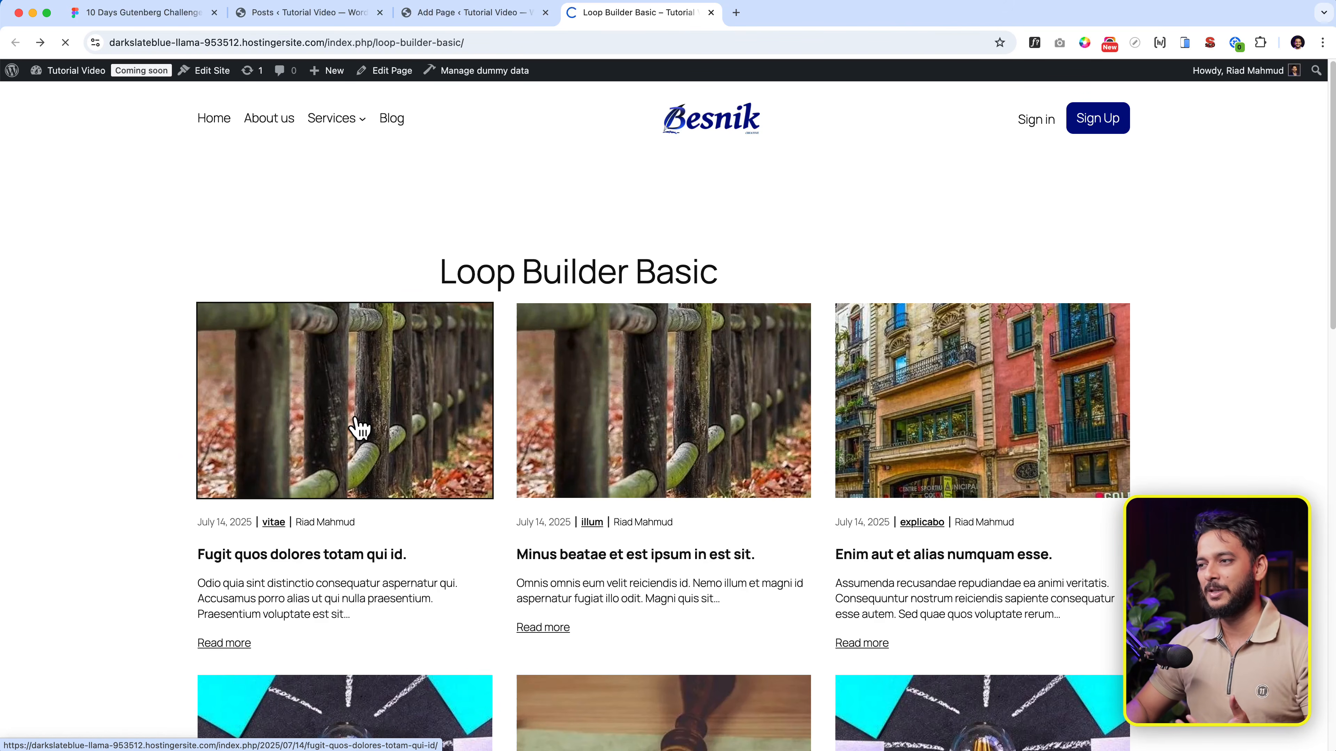